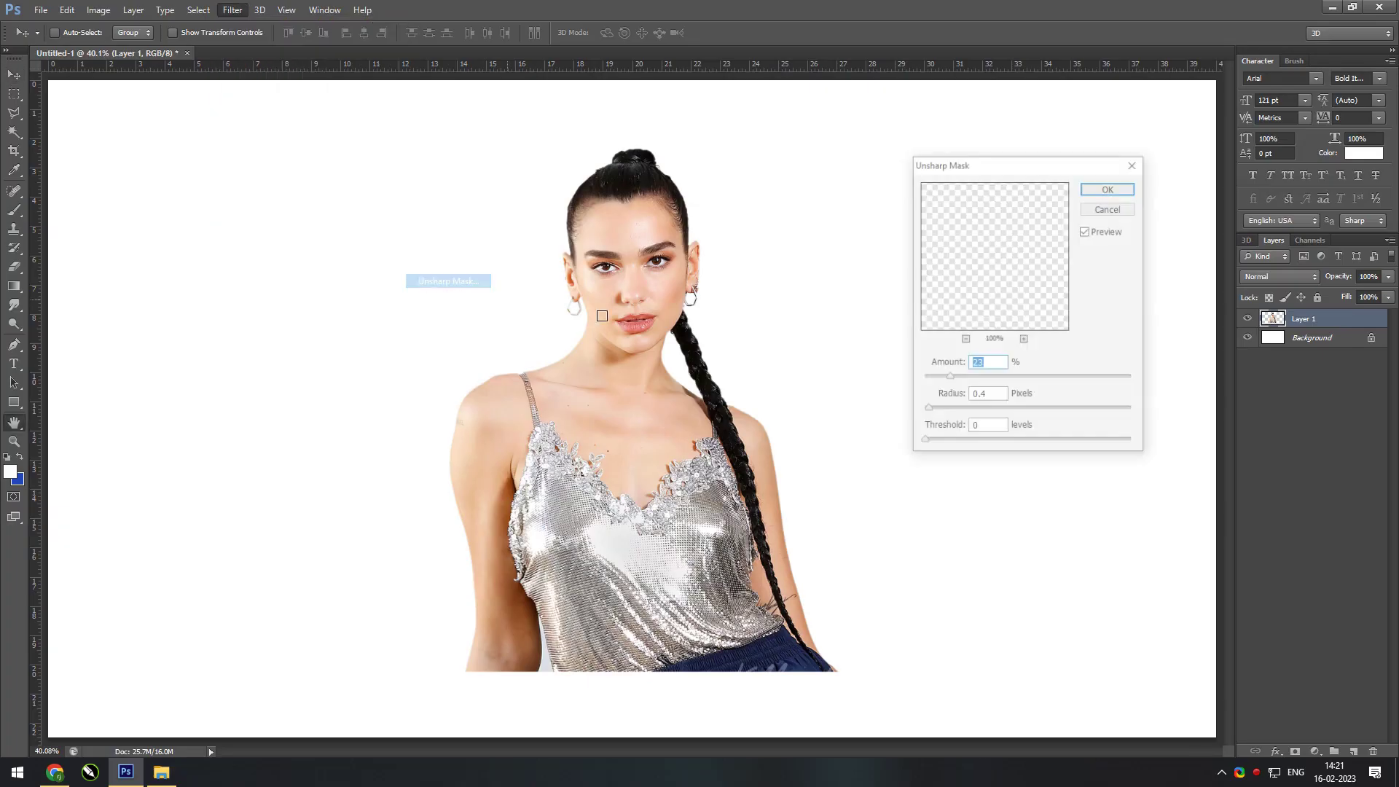
# - Apply Unsharp Mask to Layer 1 at 500% amount, 1.6 px radius and threshold 156
pyautogui.moveTo(927, 409); pyautogui.dragTo(942, 409)
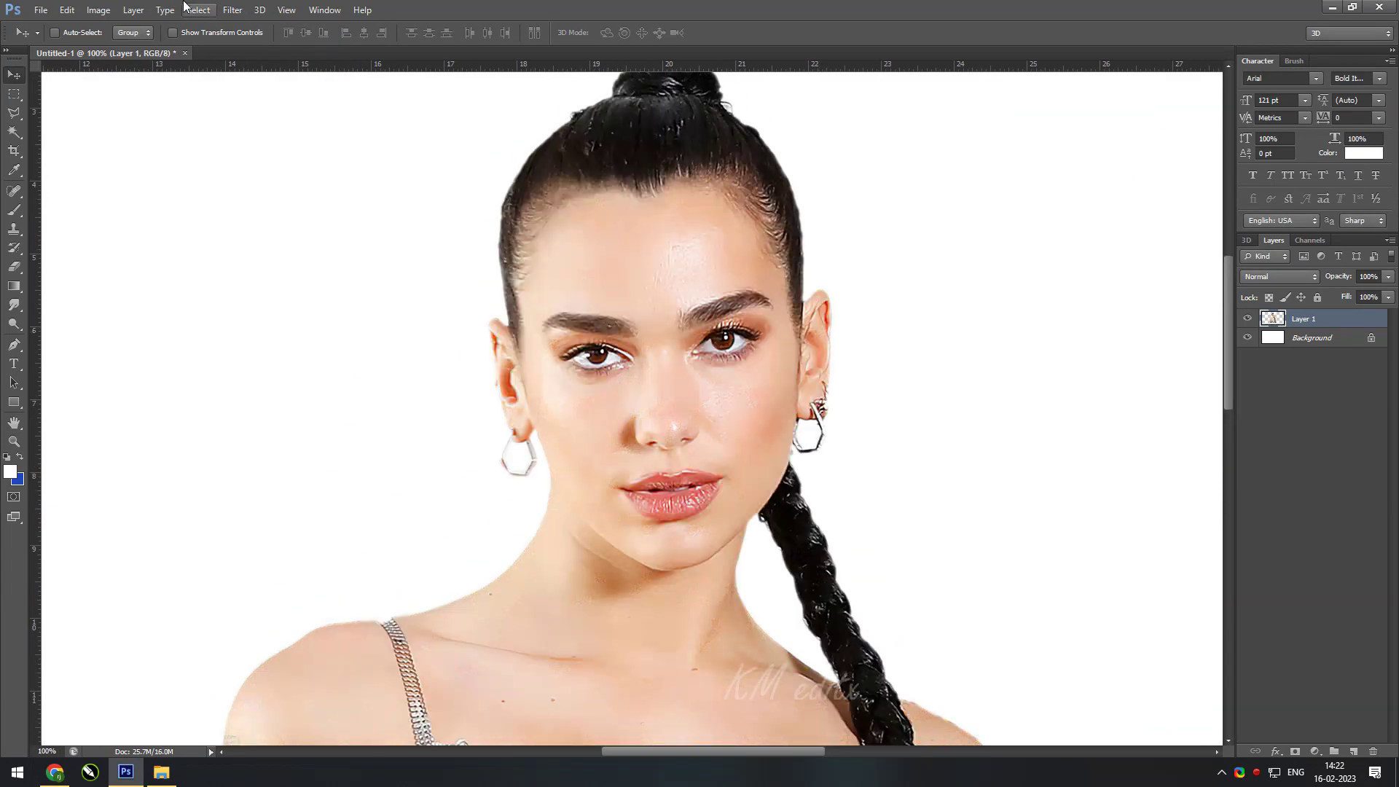
pyautogui.click(232, 10)
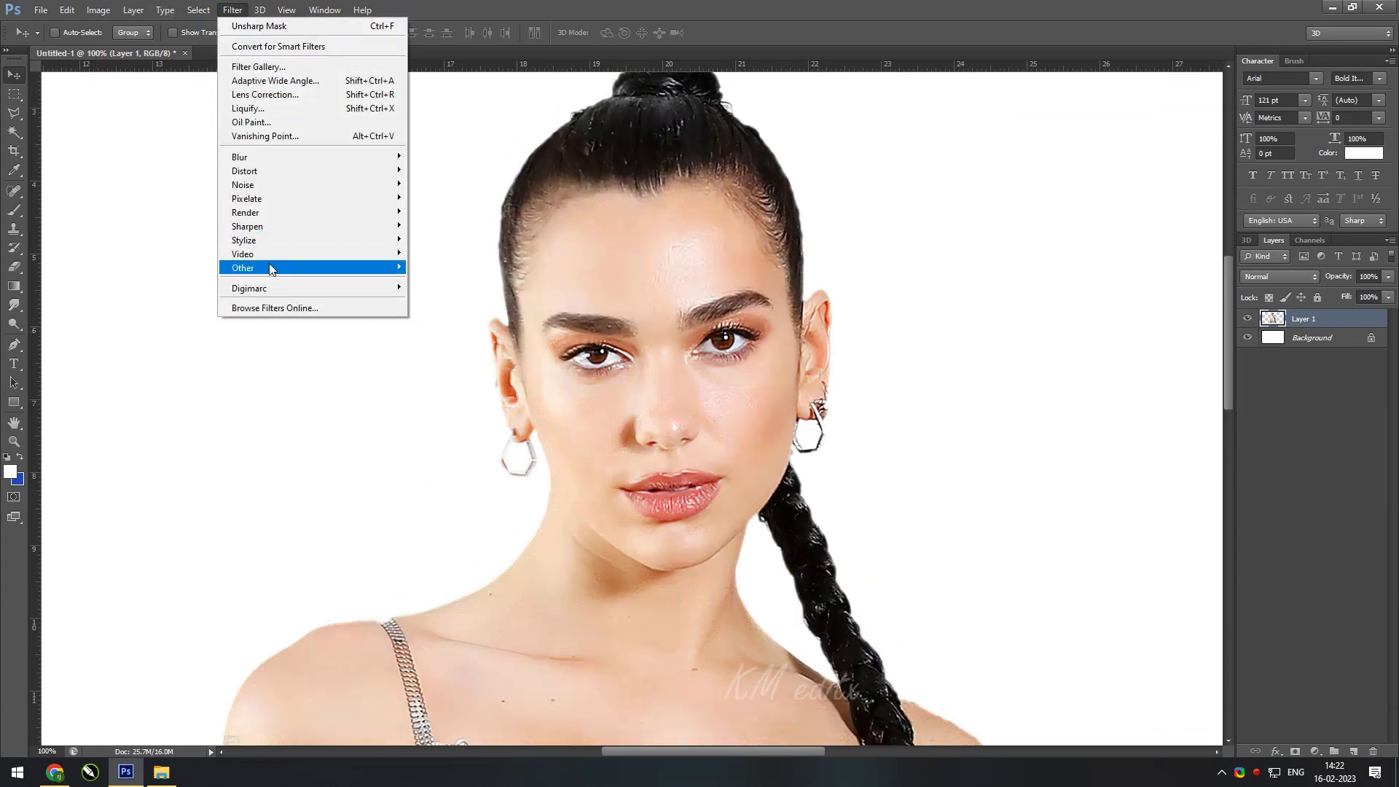
pyautogui.click(456, 286)
pyautogui.moveTo(941, 409)
pyautogui.mouseDown()
pyautogui.moveTo(1006, 441)
pyautogui.moveTo(1099, 442)
pyautogui.moveTo(944, 410)
pyautogui.mouseUp()
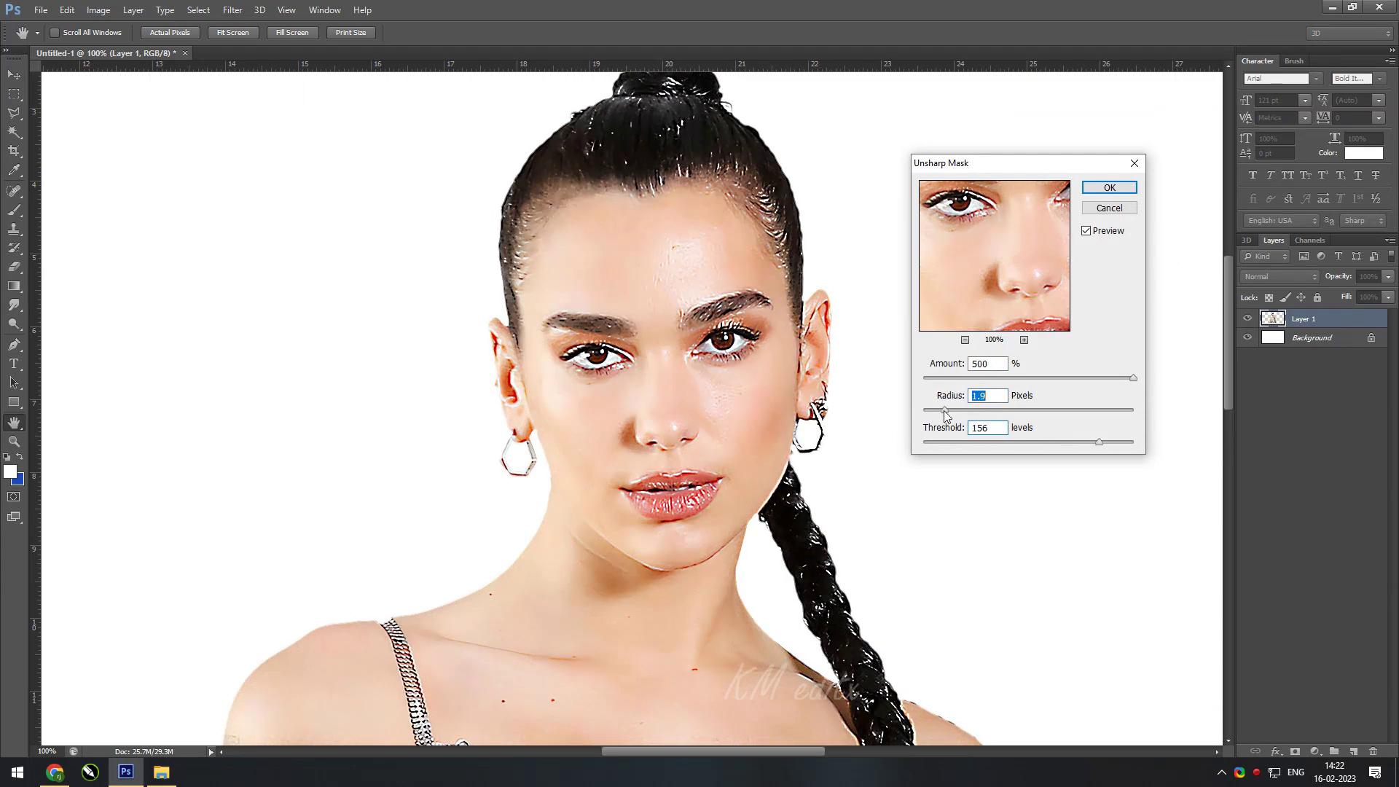
pyautogui.click(1108, 188)
pyautogui.scroll(1, 641, 241)
pyautogui.press('r')
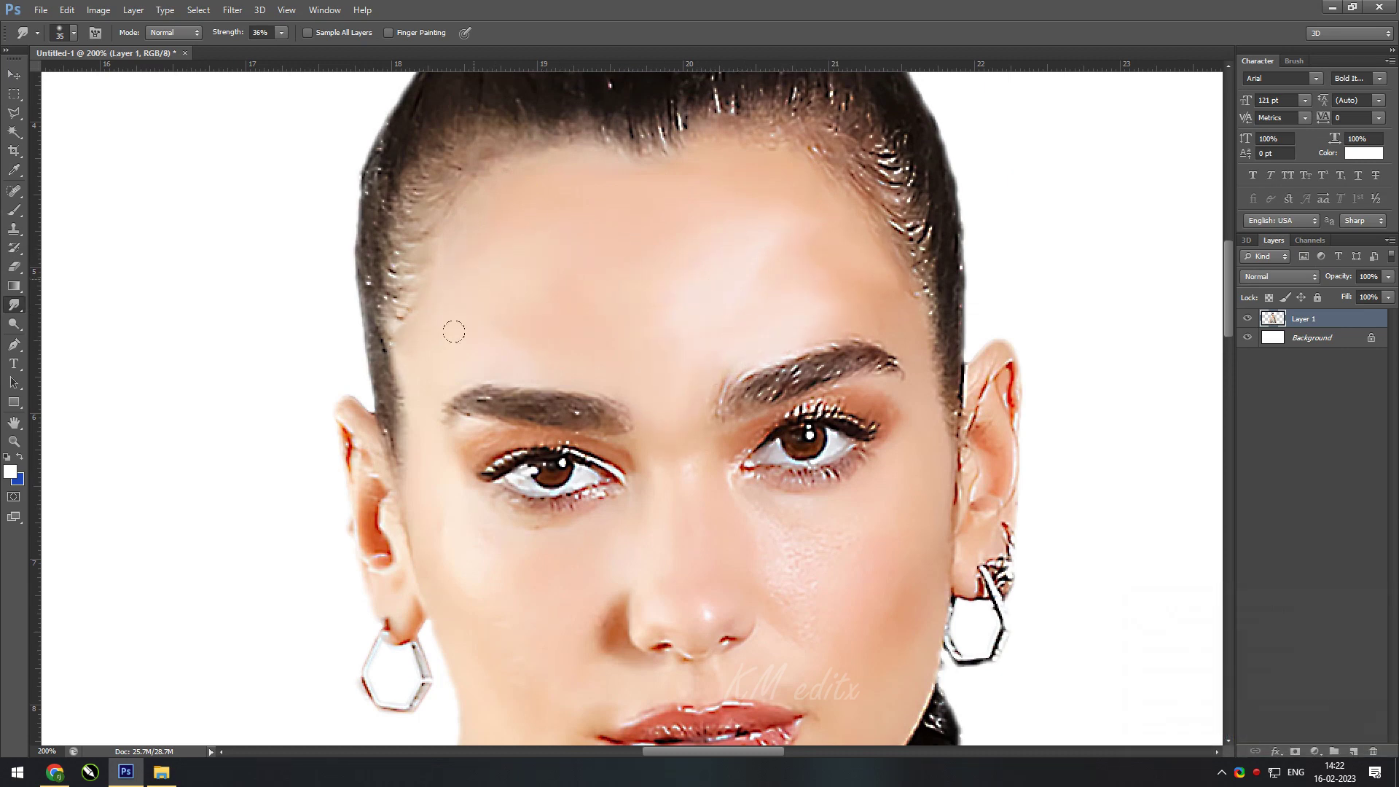
# - Smudge the cheek and forehead skin smooth with an enlarged 36% brush
pyautogui.scroll(-2, 617, 314)
pyautogui.scroll(-5, 672, 446)
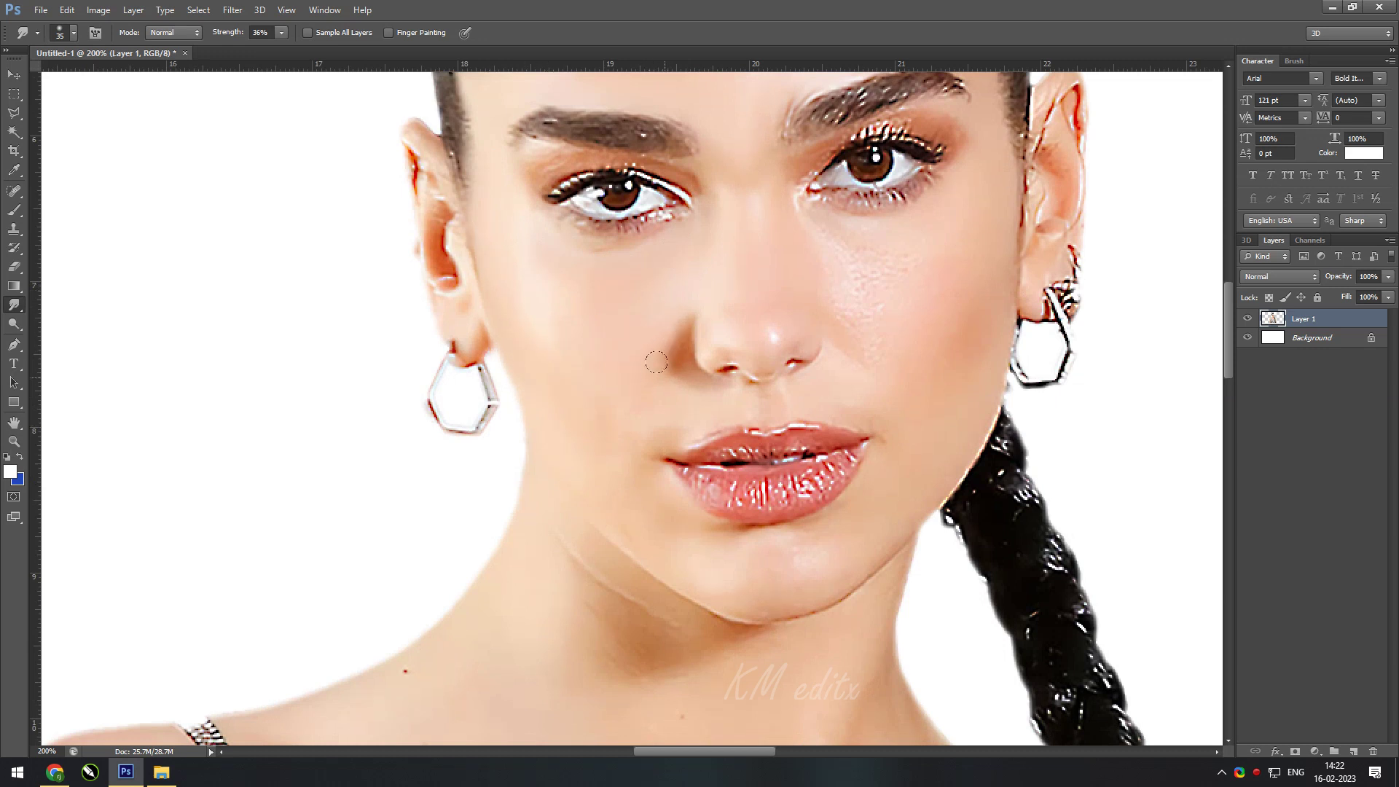
pyautogui.moveTo(724, 506); pyautogui.dragTo(570, 565)
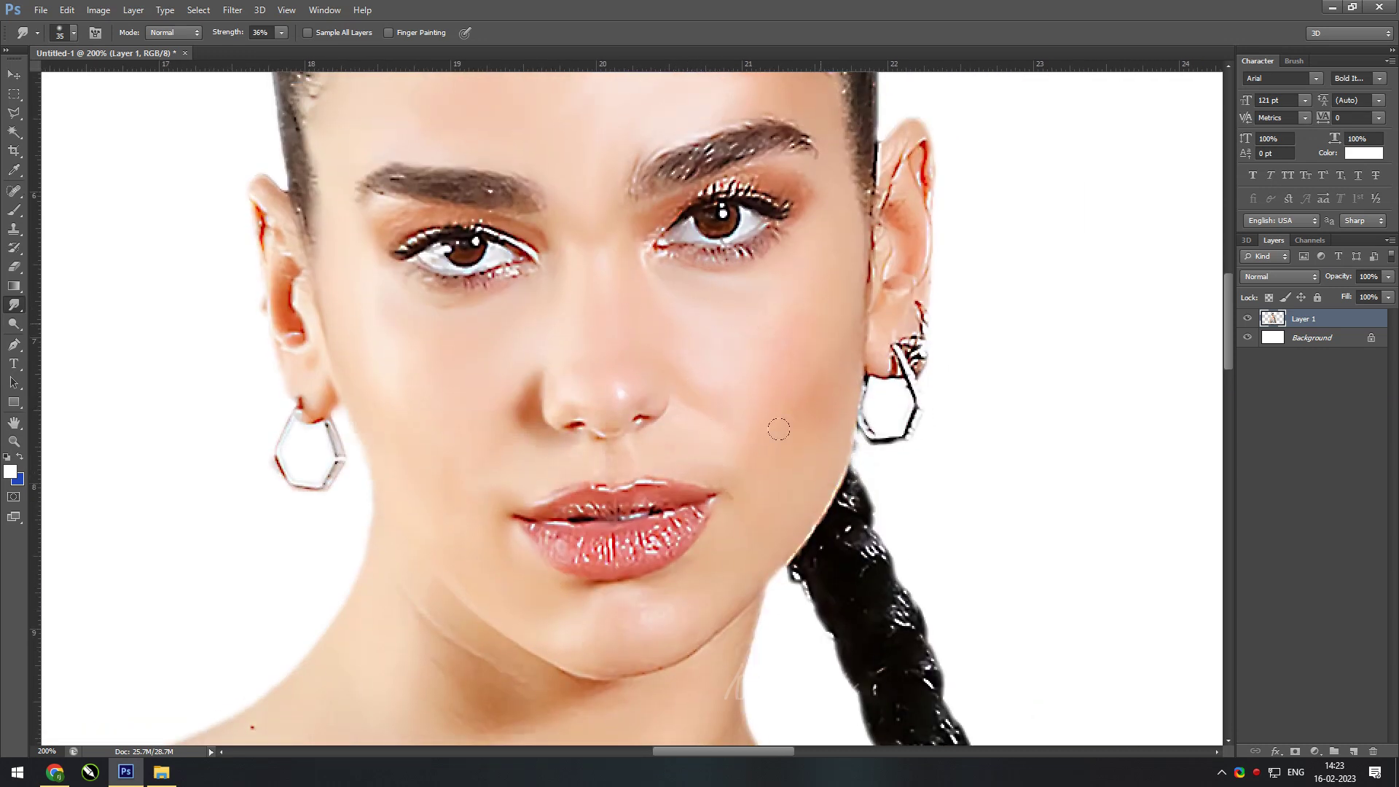
pyautogui.press(']')
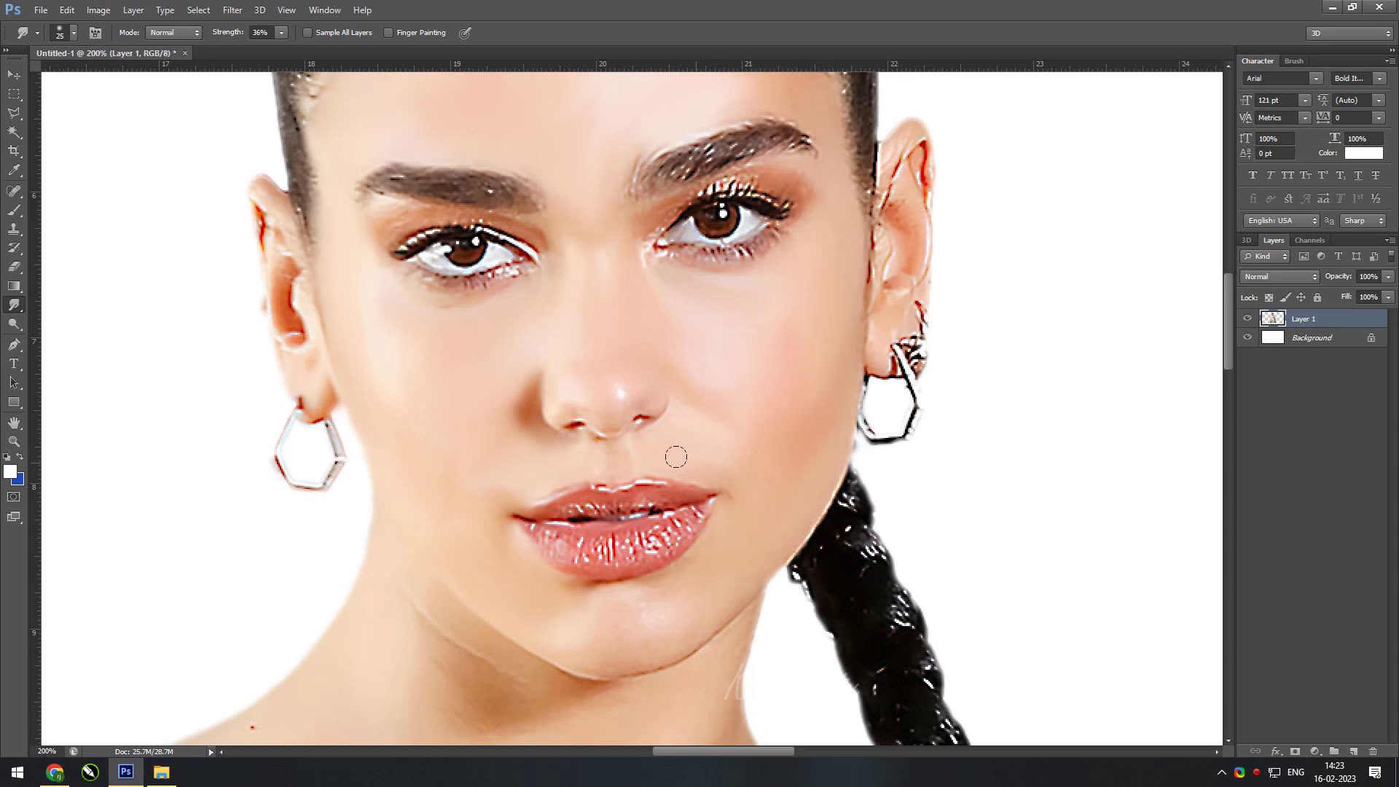
pyautogui.scroll(-3, 716, 587)
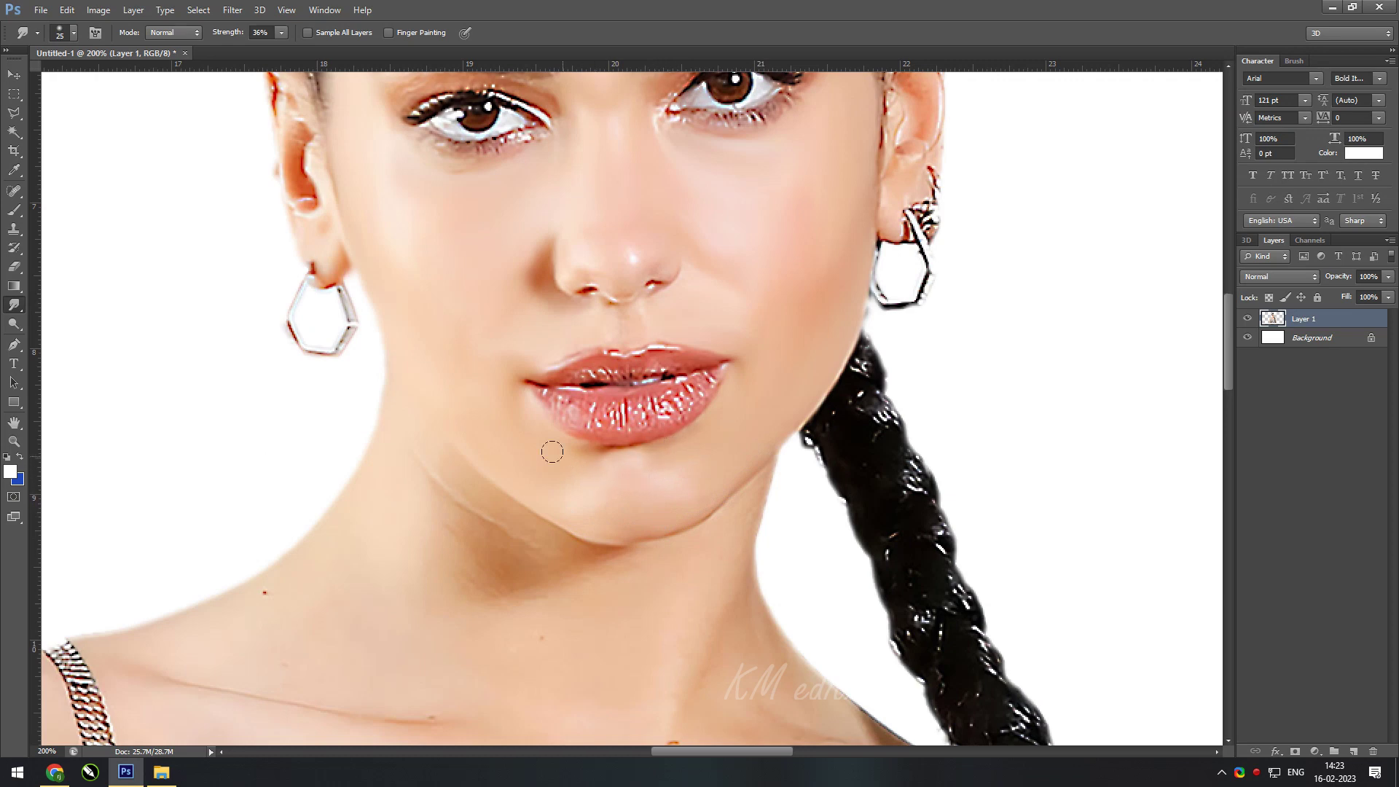
pyautogui.scroll(3, 552, 452)
# - Blend the right eyebrow hairs into soft strokes with a smaller smudge brush
pyautogui.press('[')
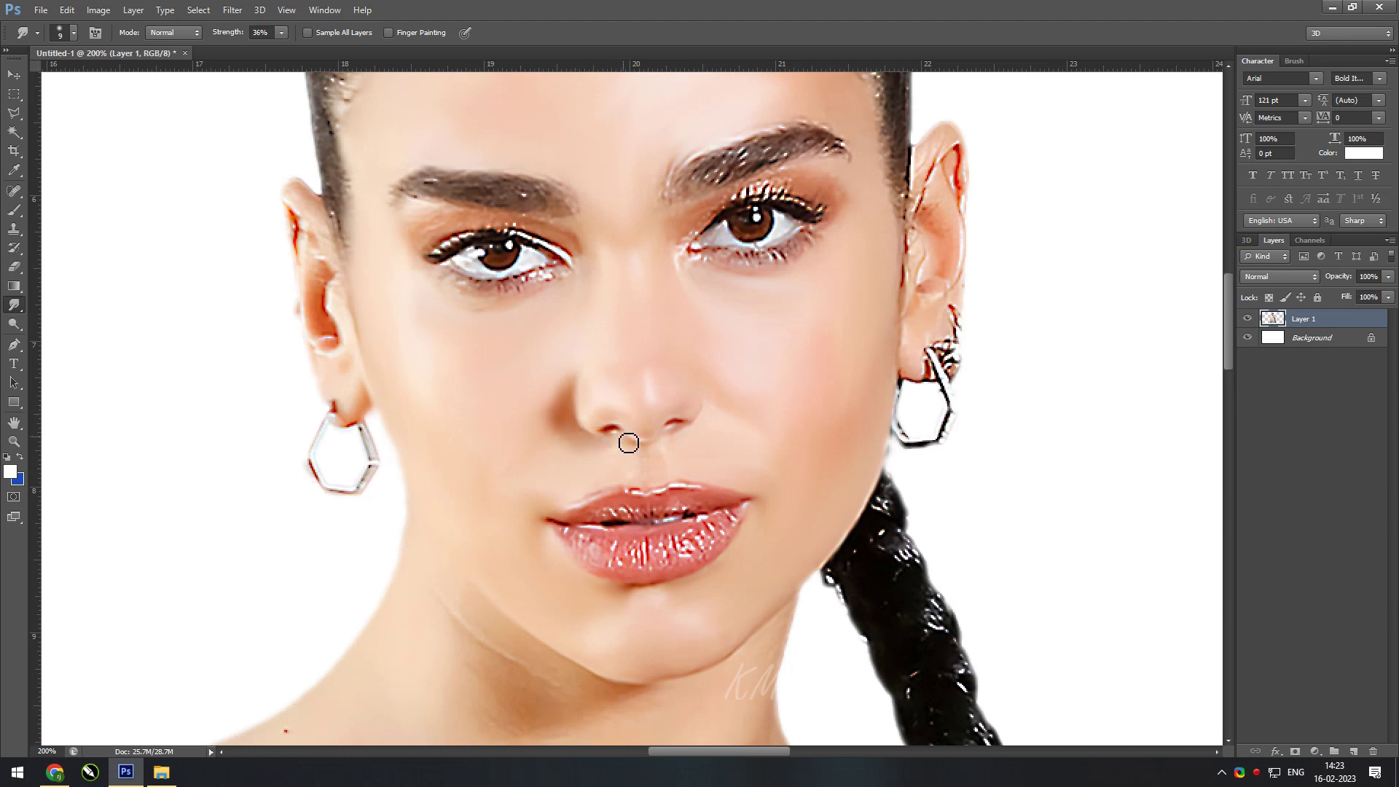
pyautogui.scroll(5, 627, 440)
pyautogui.moveTo(677, 435); pyautogui.dragTo(795, 405)
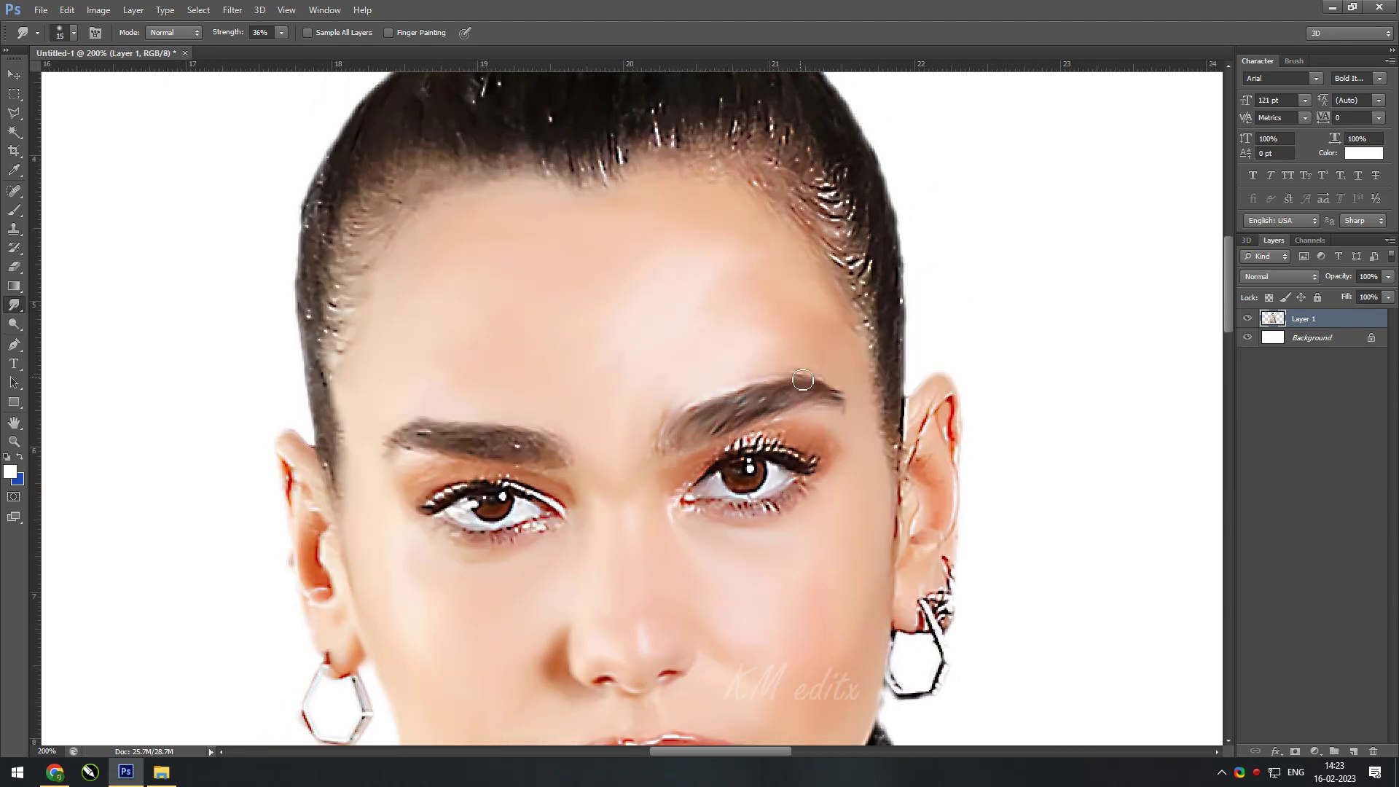
pyautogui.hscroll(-2, 801, 423)
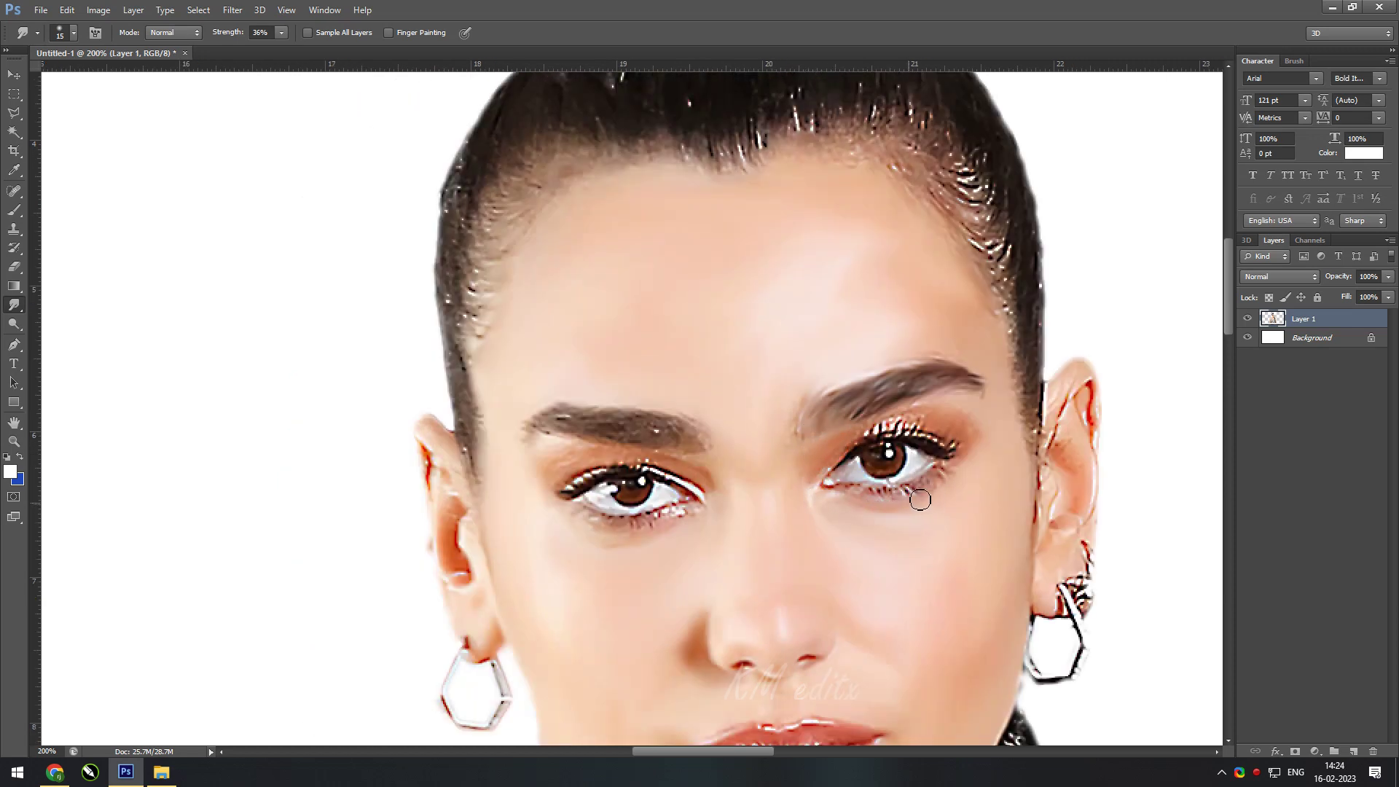
# - Smudge the left eyebrow, upper lash speckles and lower lash line smooth
pyautogui.hscroll(-2, 839, 486)
pyautogui.scroll(1, 839, 485)
pyautogui.moveTo(832, 481); pyautogui.dragTo(719, 461)
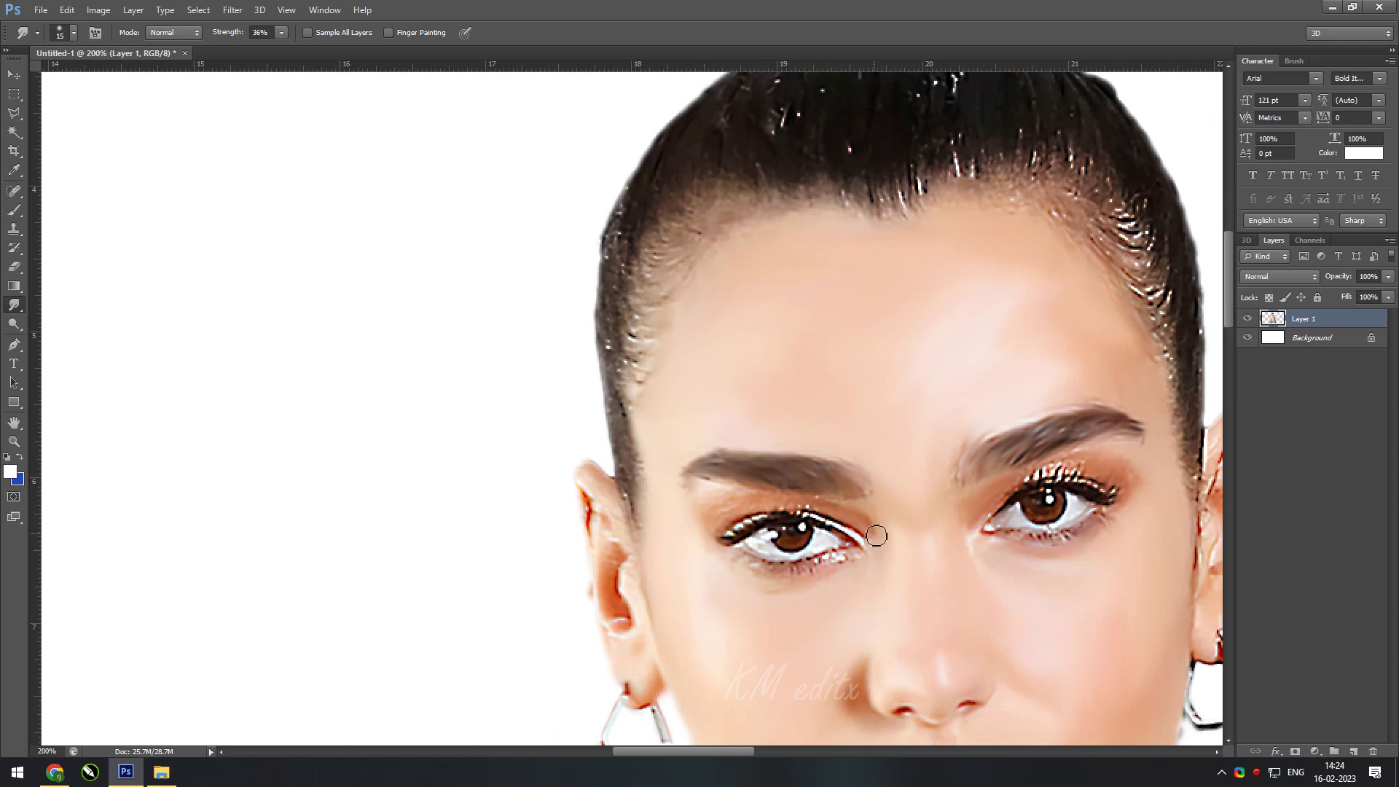
pyautogui.moveTo(780, 501); pyautogui.dragTo(747, 501)
pyautogui.moveTo(840, 560); pyautogui.dragTo(752, 571)
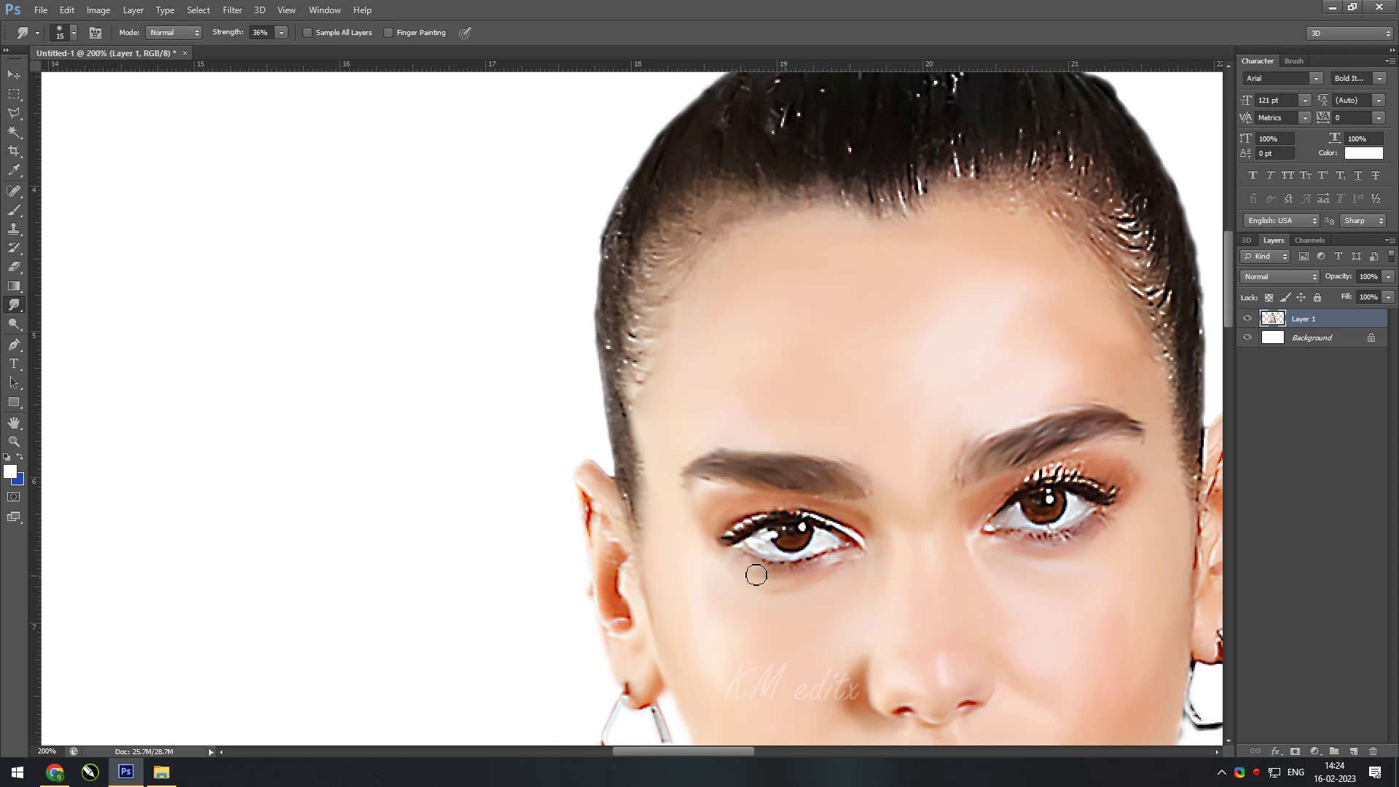
pyautogui.press('[')
pyautogui.moveTo(769, 523); pyautogui.dragTo(742, 540)
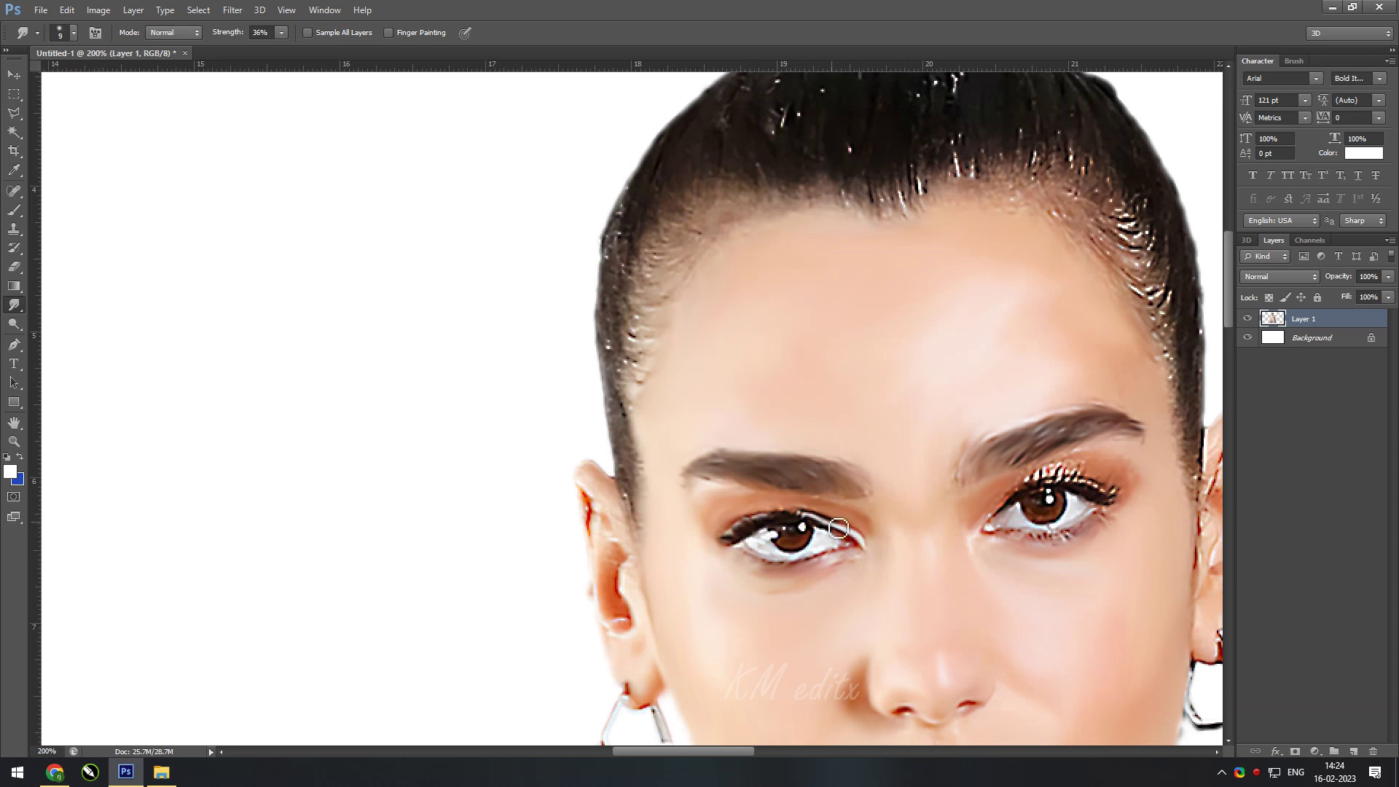
# - Smooth the eye white, right eye's lash lines and the iris catchlight at closer zoom
pyautogui.hotkey('ctrl', '+')
pyautogui.moveTo(889, 547); pyautogui.dragTo(850, 460)
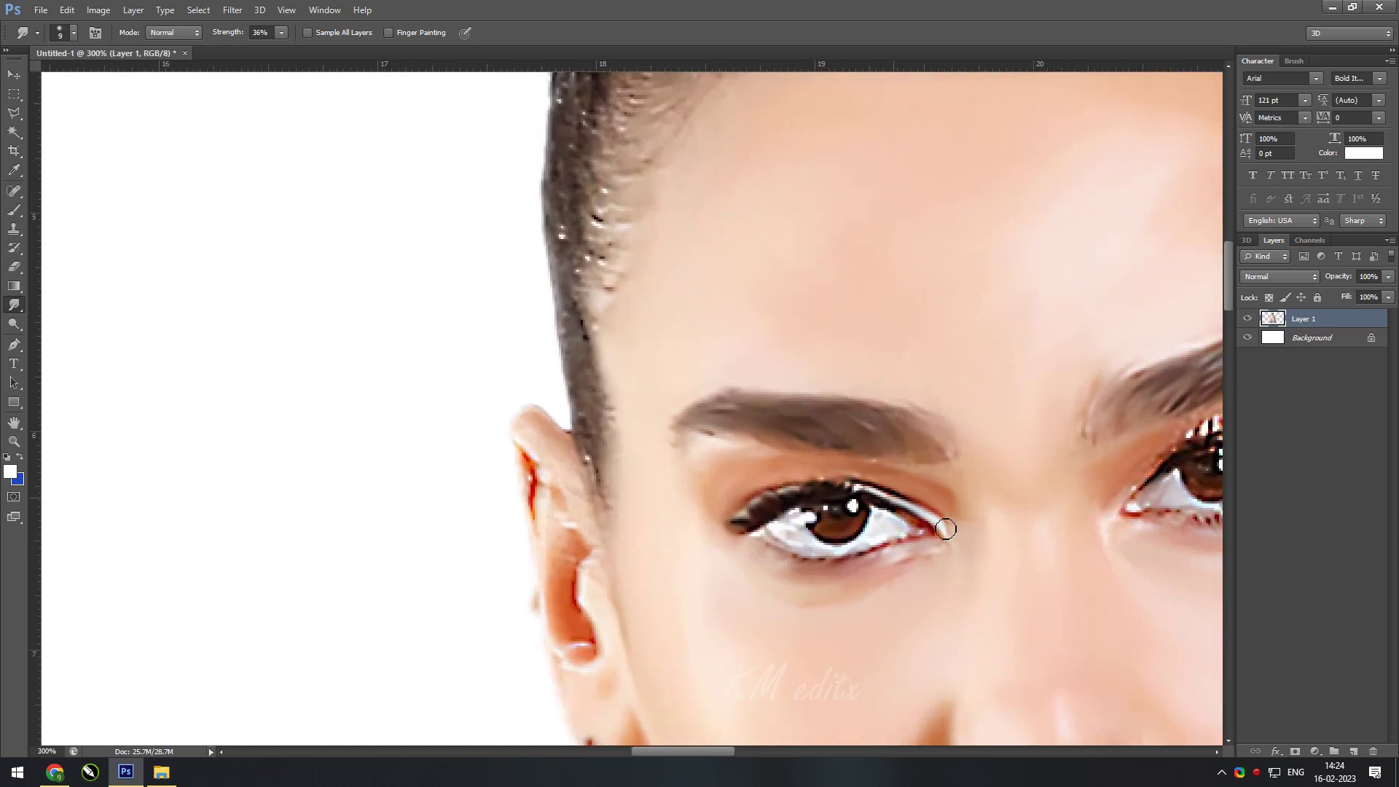
pyautogui.moveTo(804, 542)
pyautogui.mouseDown()
pyautogui.moveTo(900, 523)
pyautogui.moveTo(845, 558)
pyautogui.moveTo(806, 541)
pyautogui.moveTo(864, 535)
pyautogui.moveTo(826, 516)
pyautogui.moveTo(896, 503)
pyautogui.moveTo(781, 500)
pyautogui.moveTo(425, 387)
pyautogui.mouseUp()
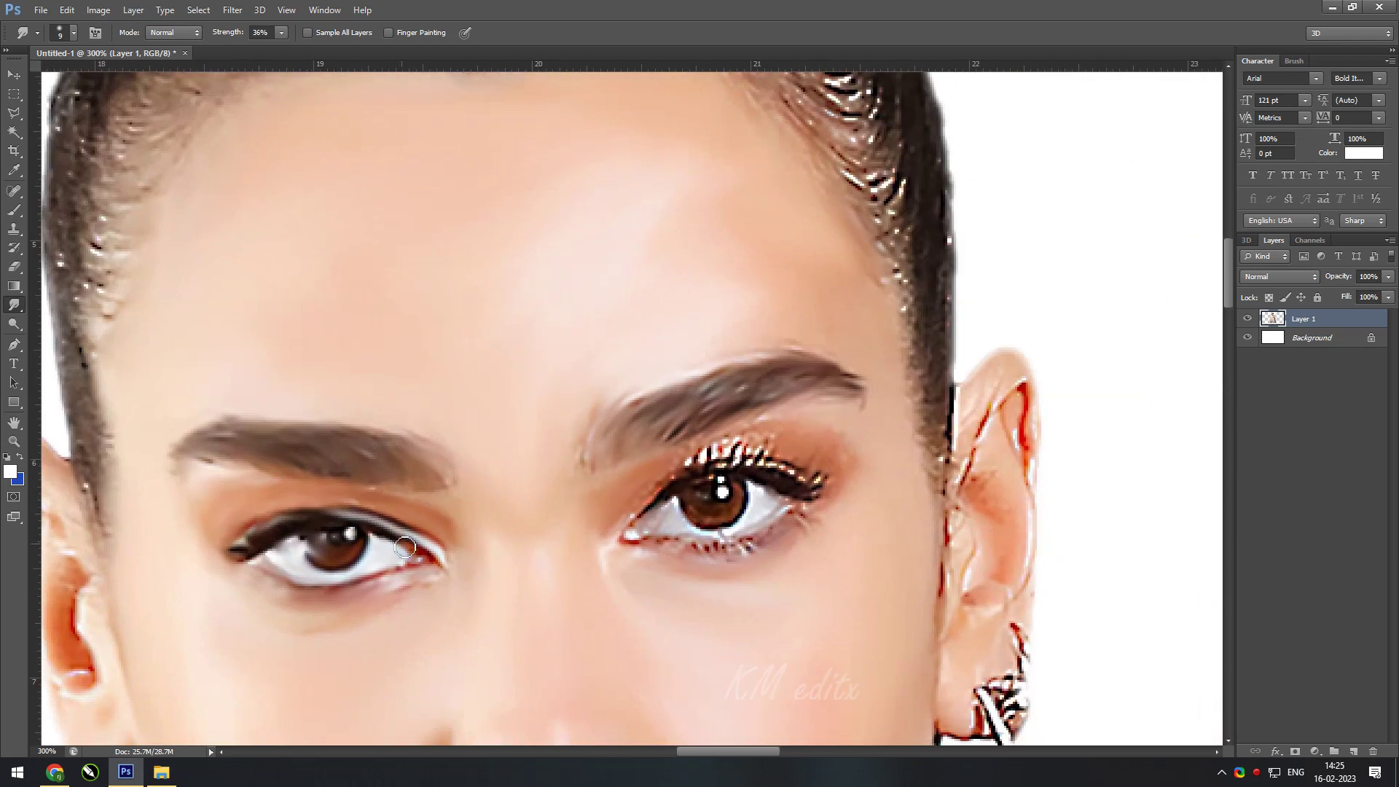
pyautogui.moveTo(659, 559); pyautogui.dragTo(802, 521)
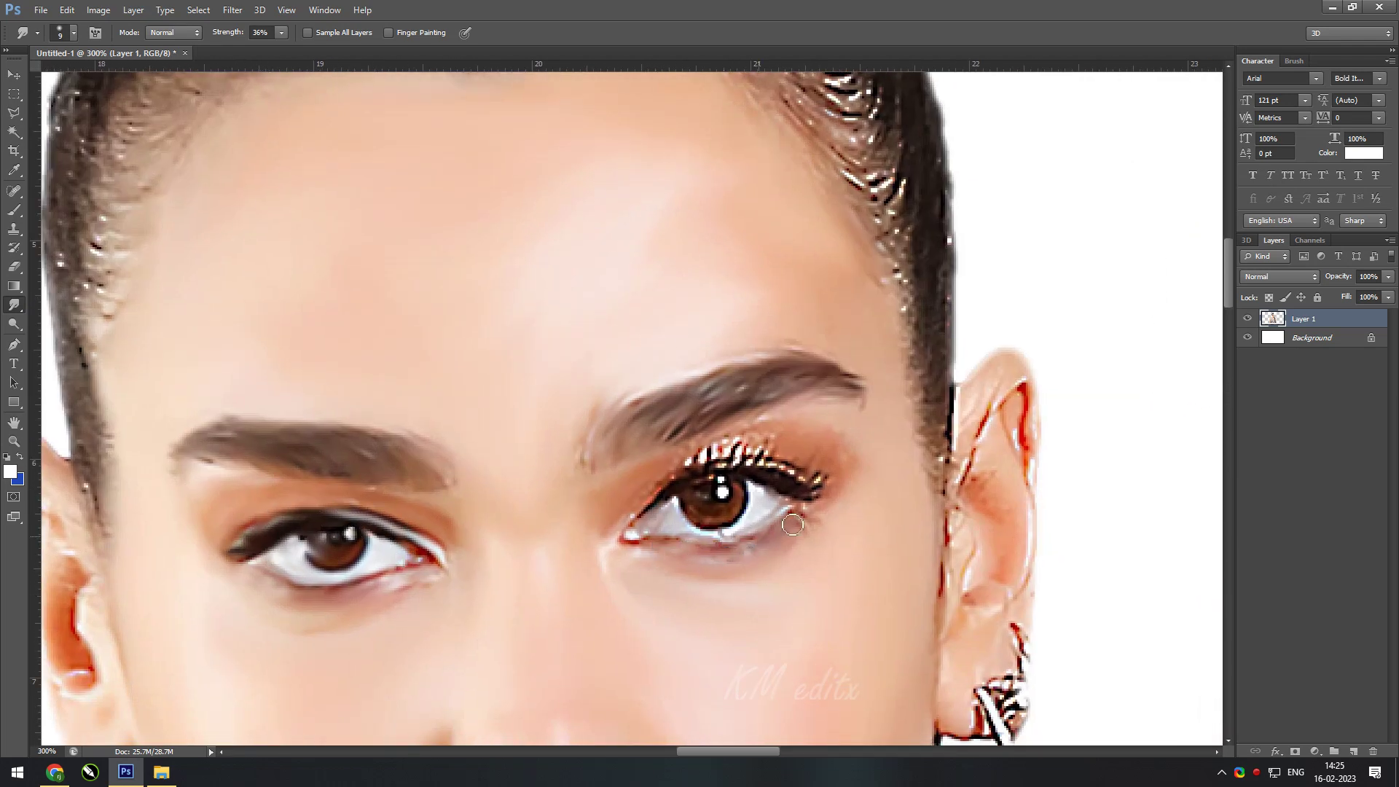
pyautogui.moveTo(712, 539)
pyautogui.mouseDown()
pyautogui.moveTo(780, 510)
pyautogui.moveTo(693, 463)
pyautogui.moveTo(726, 454)
pyautogui.moveTo(689, 466)
pyautogui.moveTo(627, 529)
pyautogui.moveTo(713, 538)
pyautogui.moveTo(824, 479)
pyautogui.mouseUp()
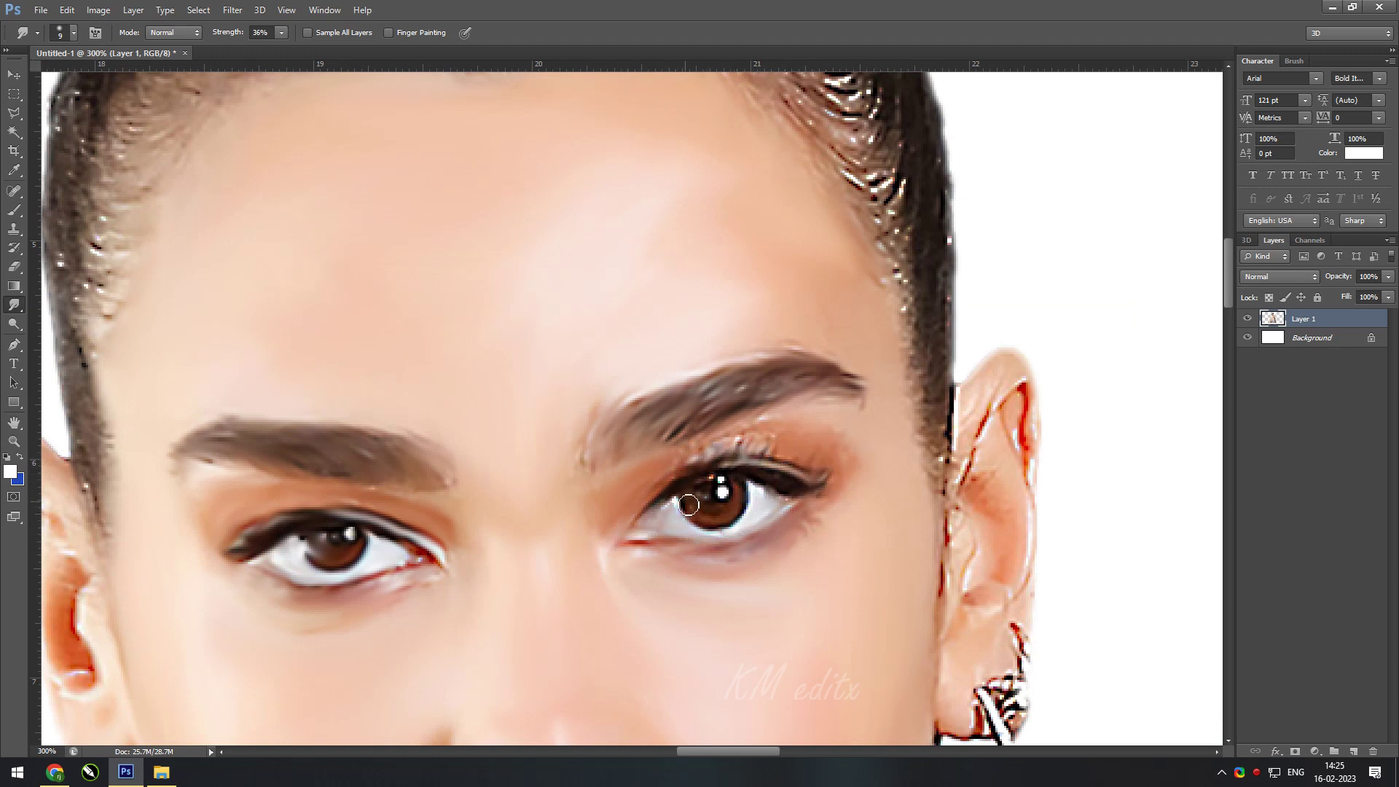
pyautogui.moveTo(714, 490); pyautogui.dragTo(725, 498)
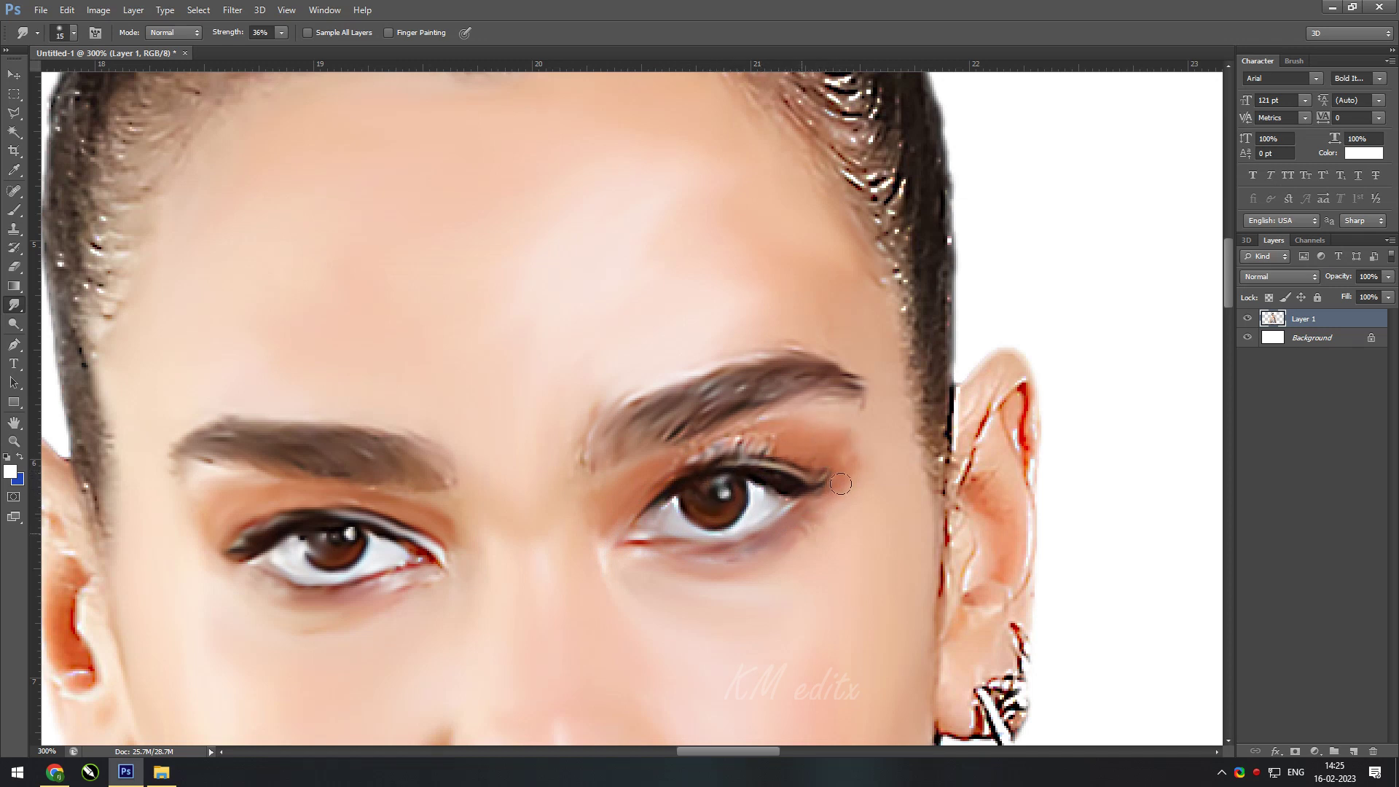
pyautogui.moveTo(338, 498)
pyautogui.mouseDown()
pyautogui.moveTo(773, 376)
pyautogui.moveTo(665, 372)
pyautogui.mouseUp()
# - Smudge the lip-corner highlights, lower lip texture and teeth streaks into soft painted lips
pyautogui.moveTo(578, 395)
pyautogui.mouseDown()
pyautogui.moveTo(578, 468)
pyautogui.moveTo(790, 447)
pyautogui.moveTo(721, 476)
pyautogui.moveTo(681, 456)
pyautogui.moveTo(685, 481)
pyautogui.moveTo(638, 488)
pyautogui.moveTo(773, 432)
pyautogui.moveTo(601, 454)
pyautogui.moveTo(630, 451)
pyautogui.mouseUp()
pyautogui.press('[')
pyautogui.press(']')
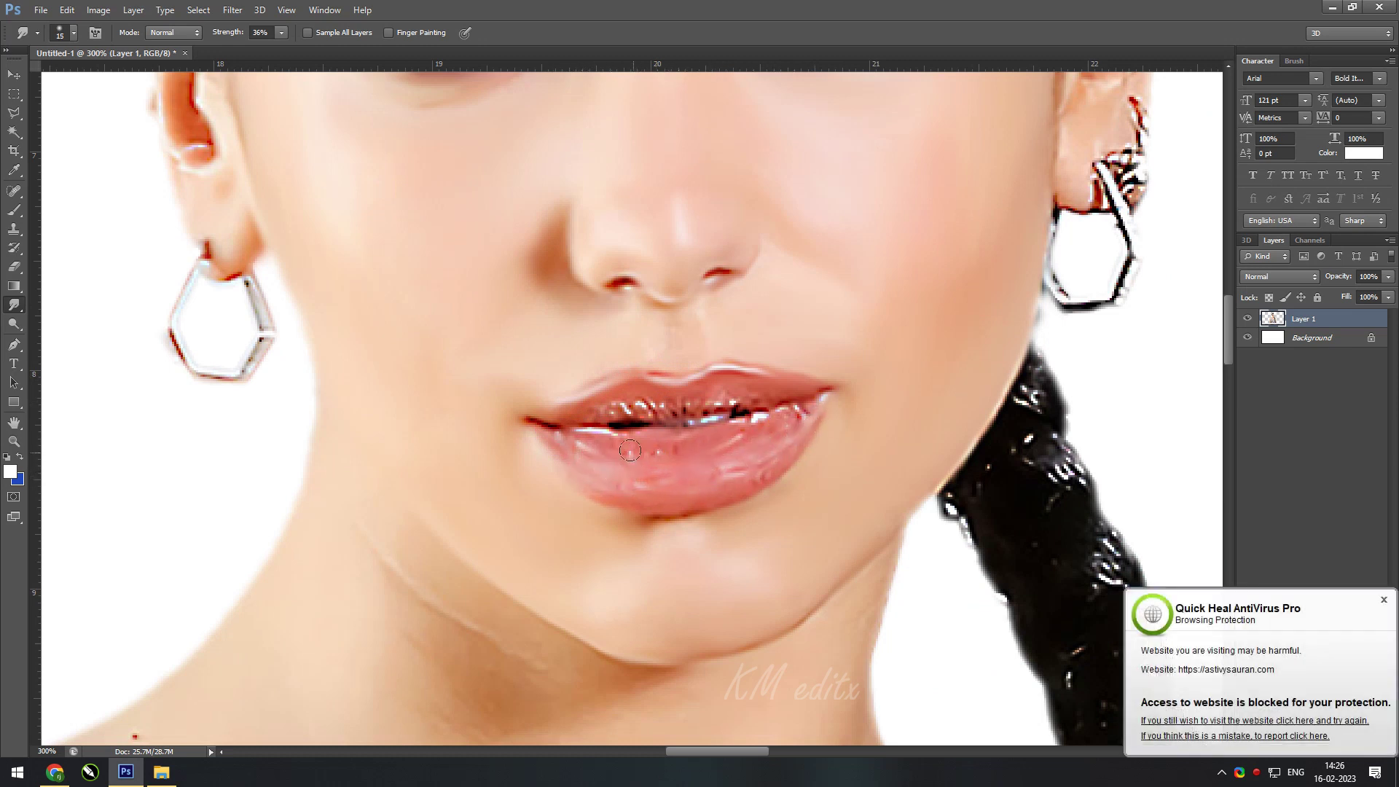
pyautogui.moveTo(750, 438); pyautogui.dragTo(670, 488)
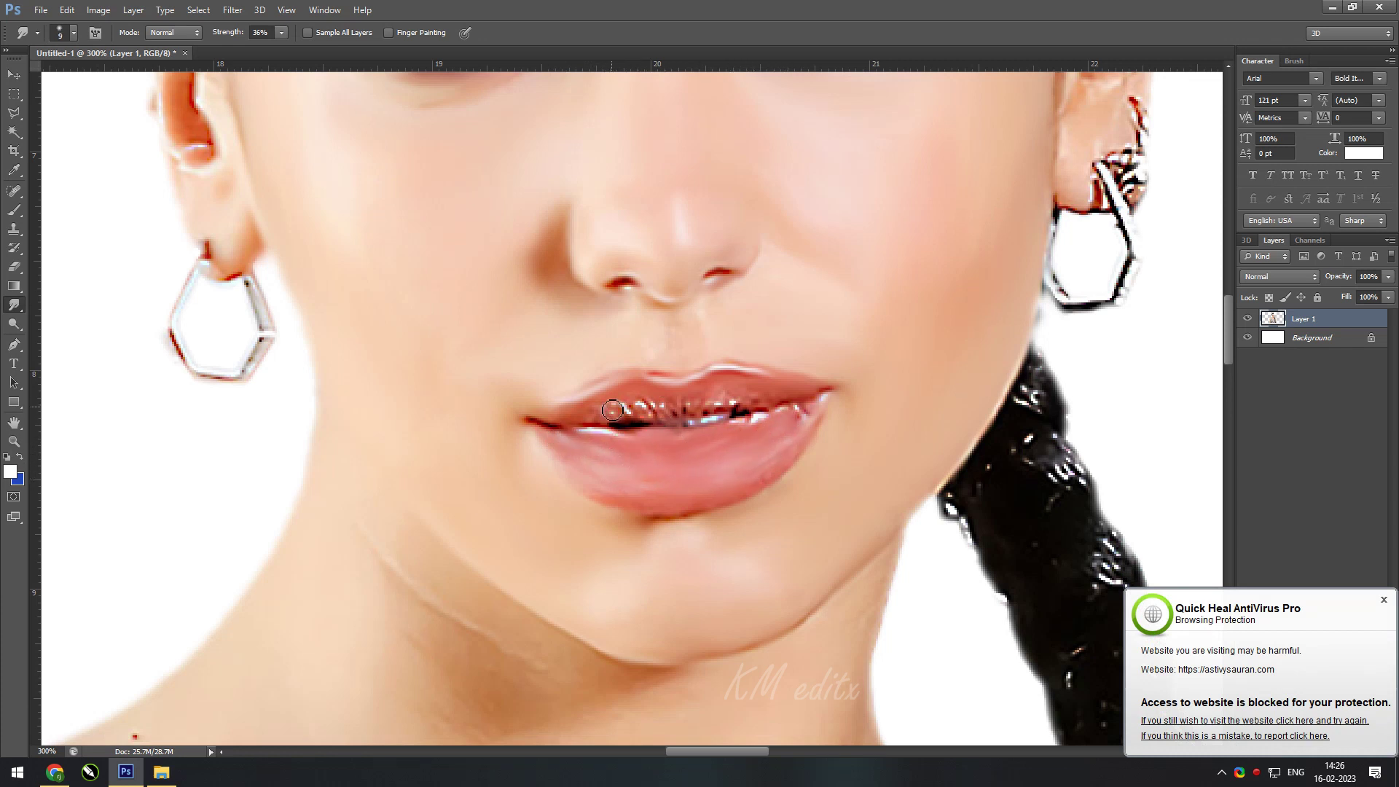
pyautogui.press(']')
pyautogui.moveTo(612, 410); pyautogui.dragTo(739, 403)
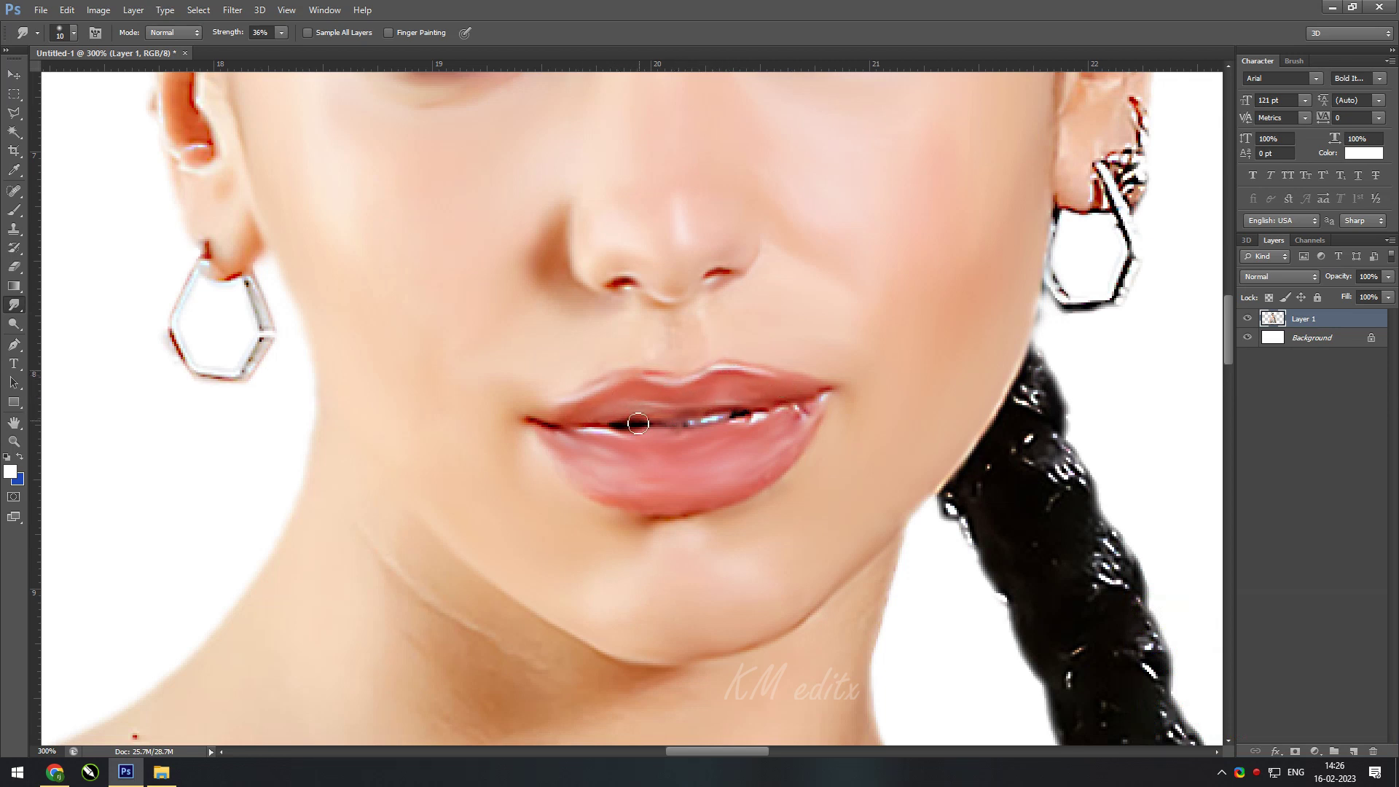
pyautogui.moveTo(638, 423)
pyautogui.mouseDown()
pyautogui.moveTo(820, 397)
pyautogui.moveTo(616, 428)
pyautogui.mouseUp()
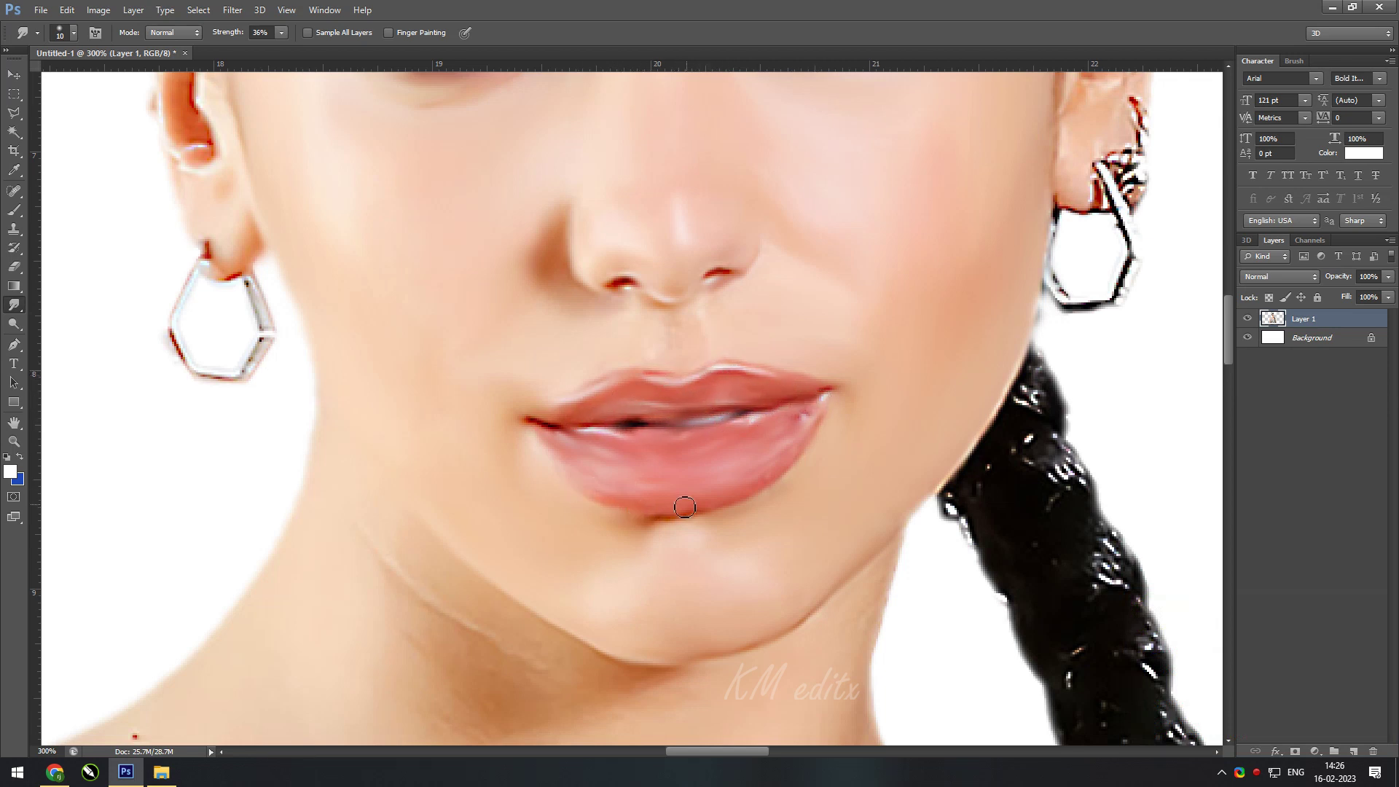
pyautogui.scroll(-3, 666, 484)
pyautogui.scroll(2, 691, 417)
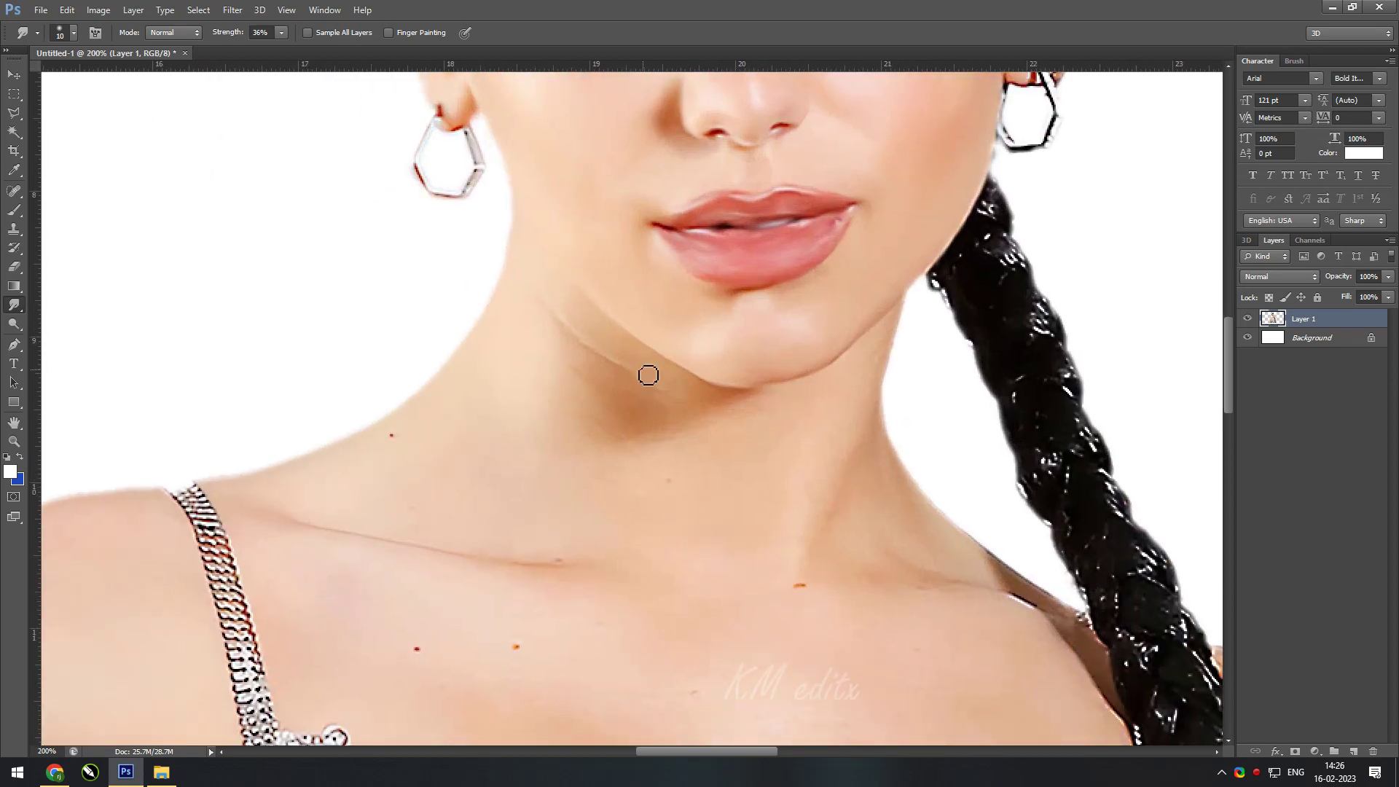
pyautogui.moveTo(648, 465); pyautogui.dragTo(669, 404)
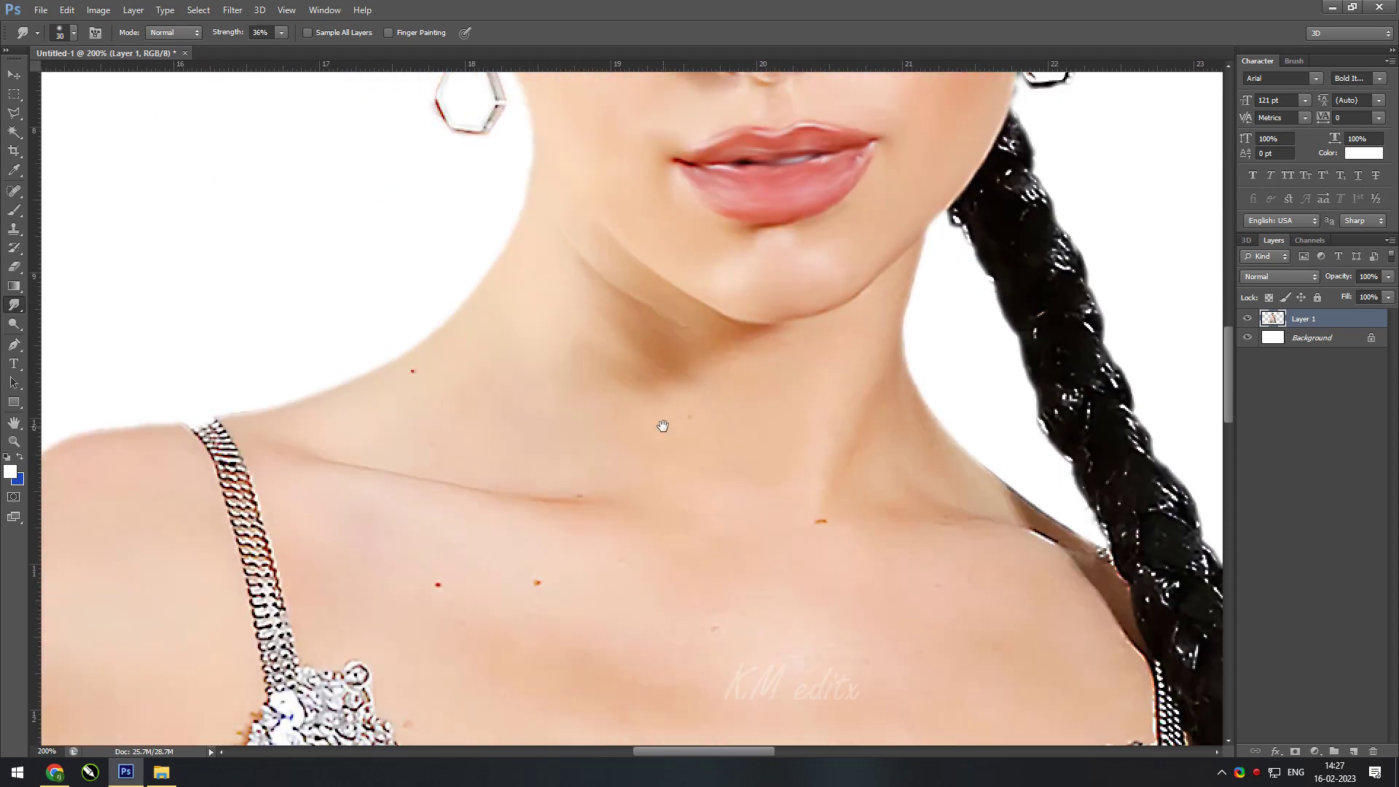
# - Heal three red blemish spots on the chest with the Spot Healing Brush
pyautogui.press('j')
pyautogui.click(412, 372)
pyautogui.click(536, 581)
pyautogui.click(438, 585)
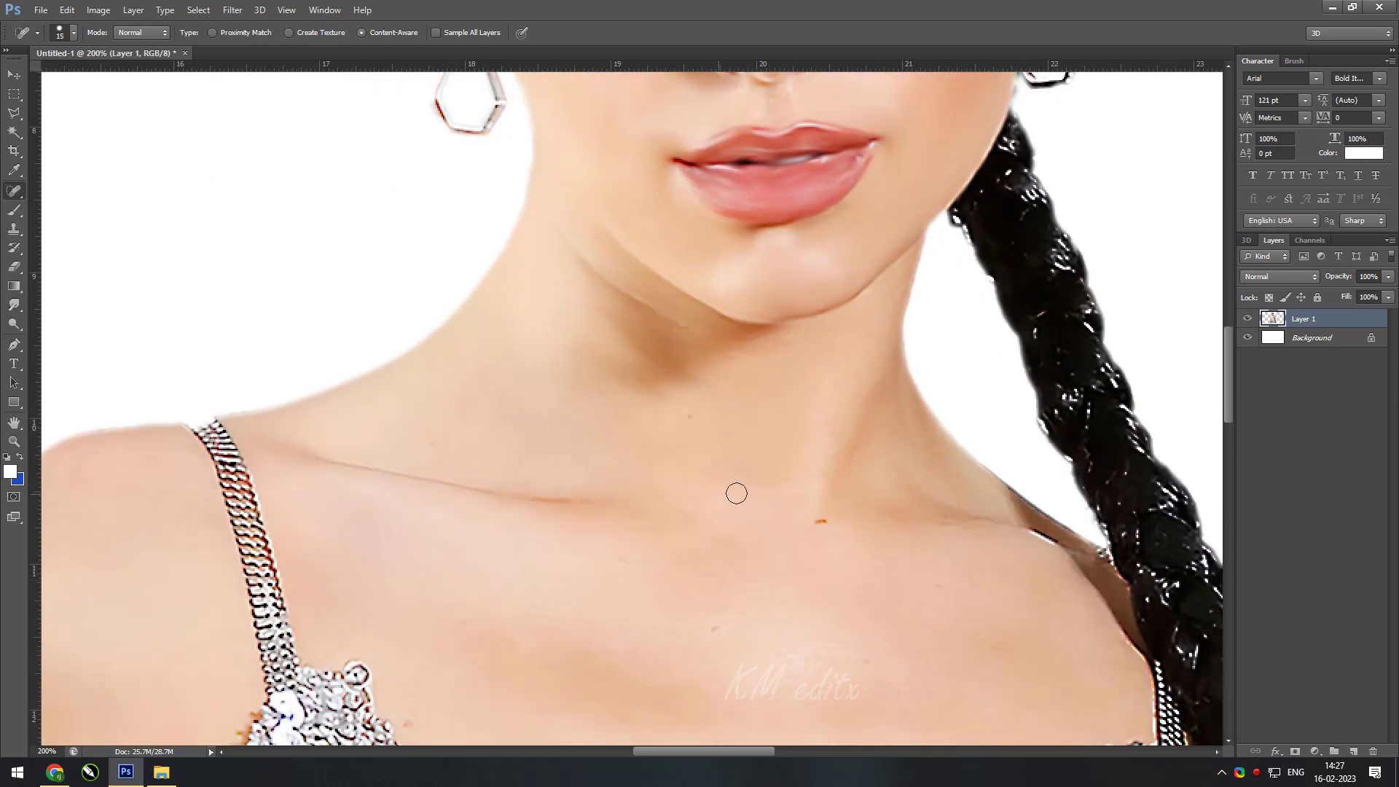
pyautogui.scroll(-3, 547, 683)
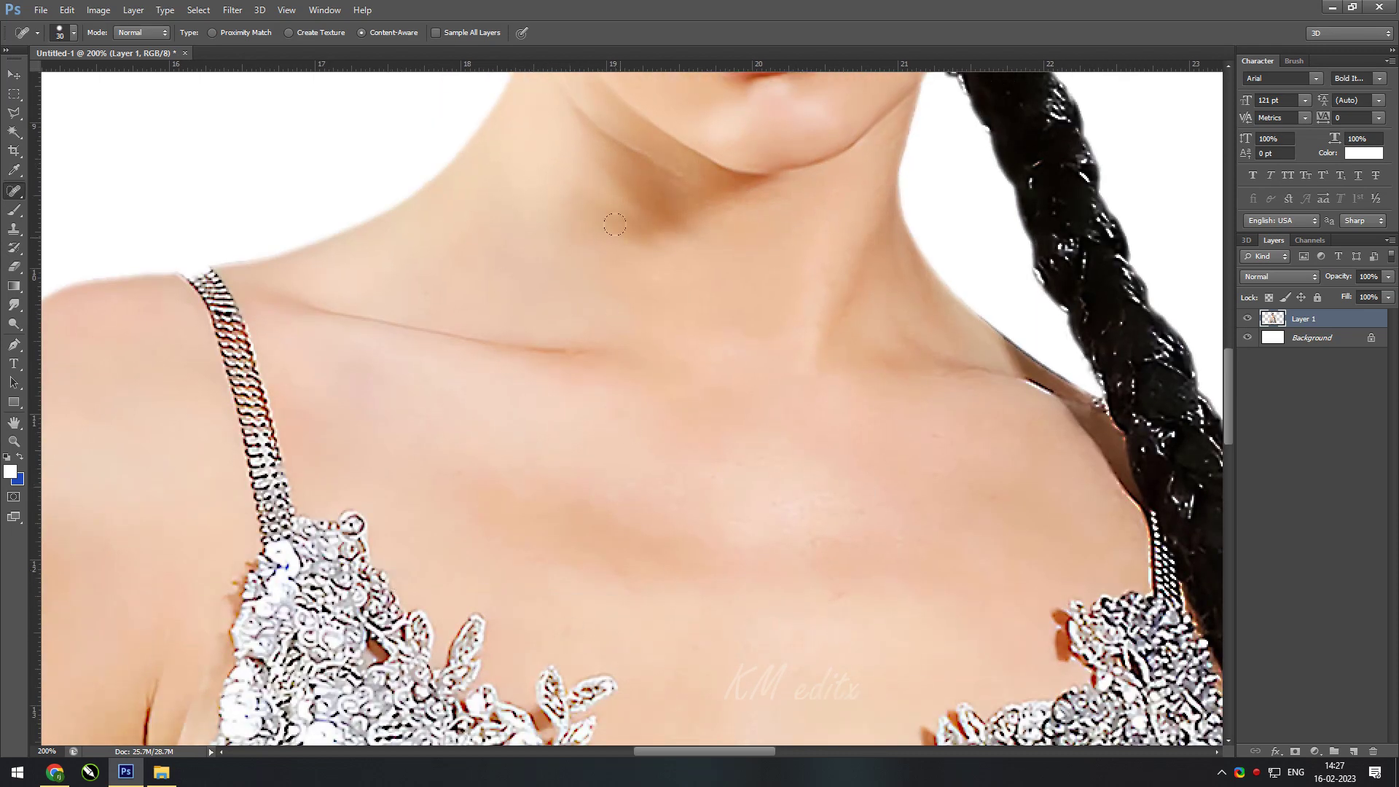
pyautogui.scroll(2, 614, 225)
# - Smudge the neck shadow, neck crease and dark shoulder edge smooth
pyautogui.press('r')
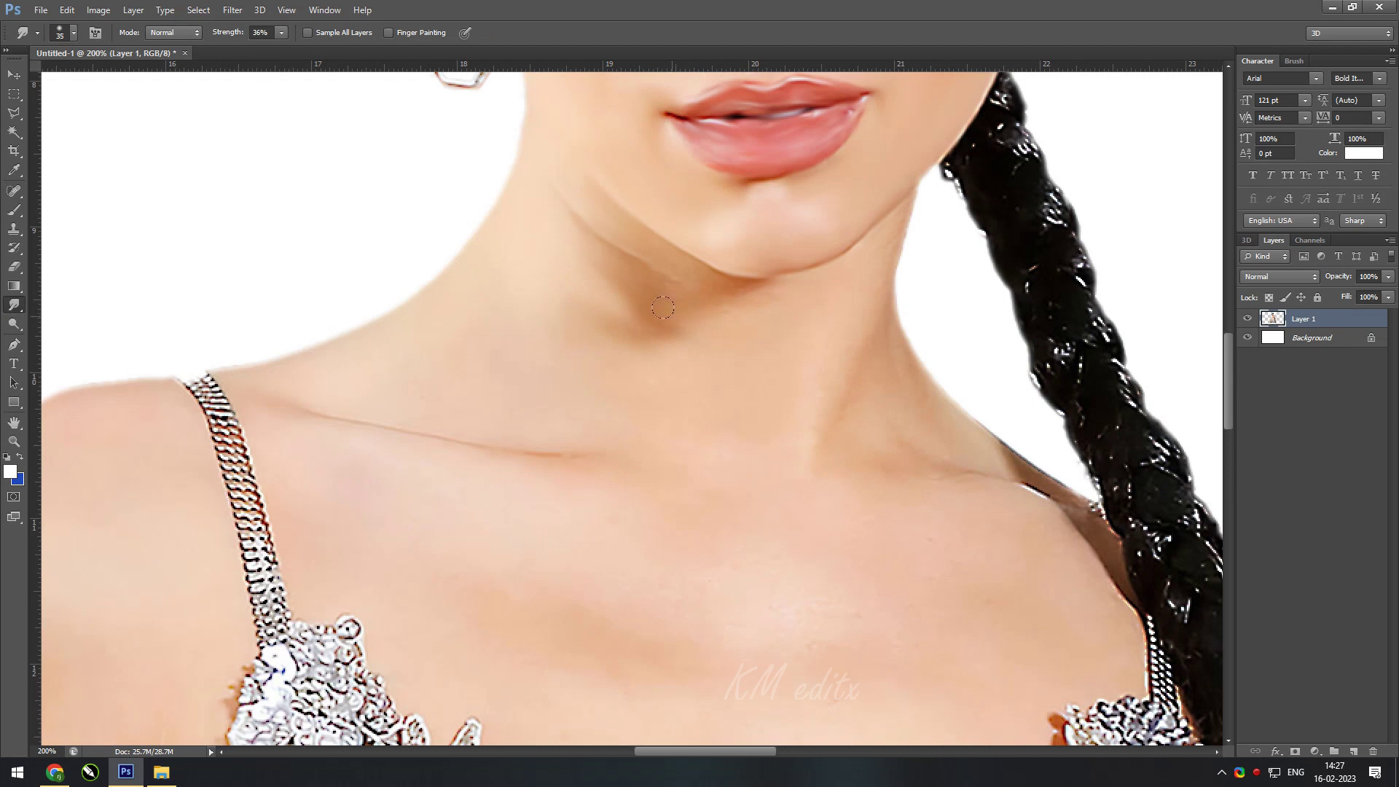
pyautogui.moveTo(663, 307); pyautogui.dragTo(681, 268)
pyautogui.moveTo(604, 244); pyautogui.dragTo(687, 320)
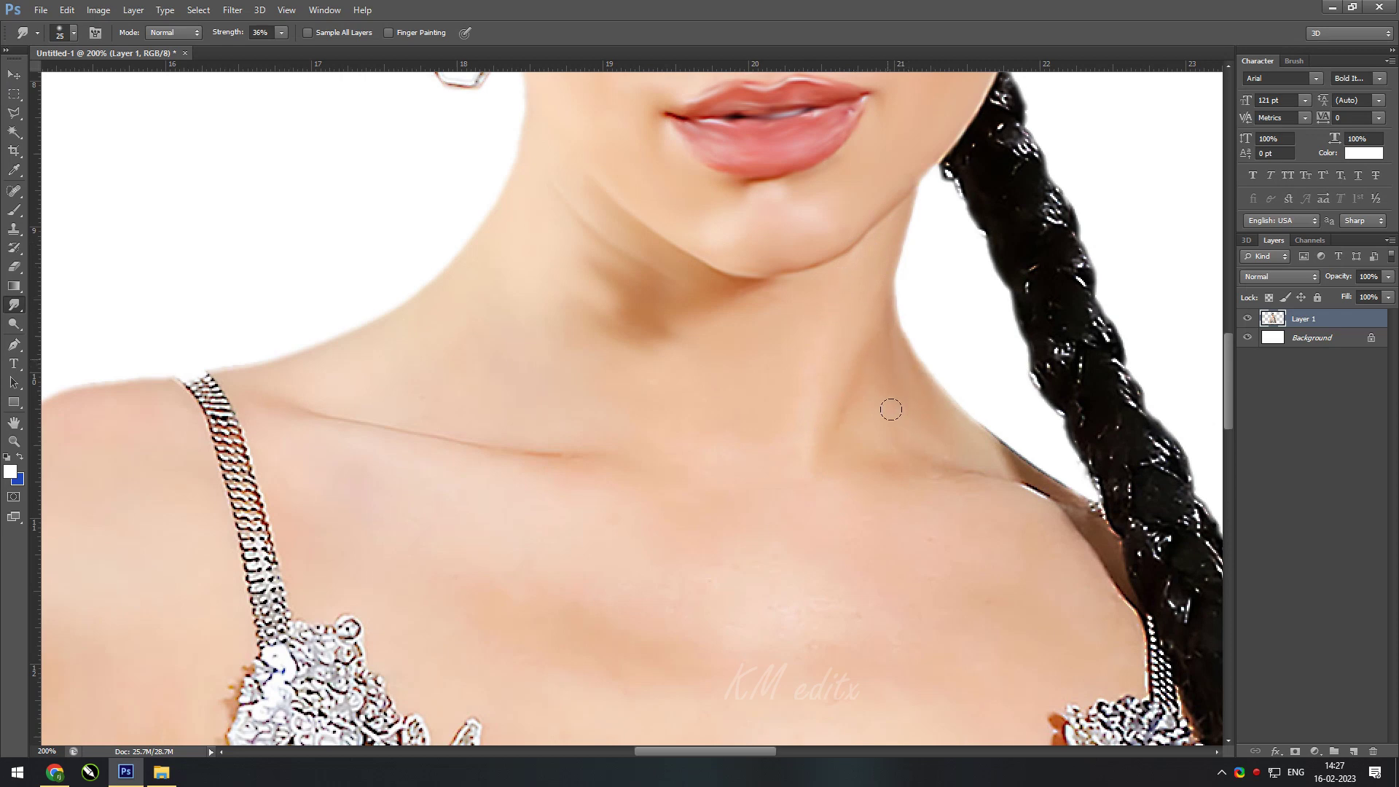
pyautogui.moveTo(957, 457); pyautogui.dragTo(1104, 557)
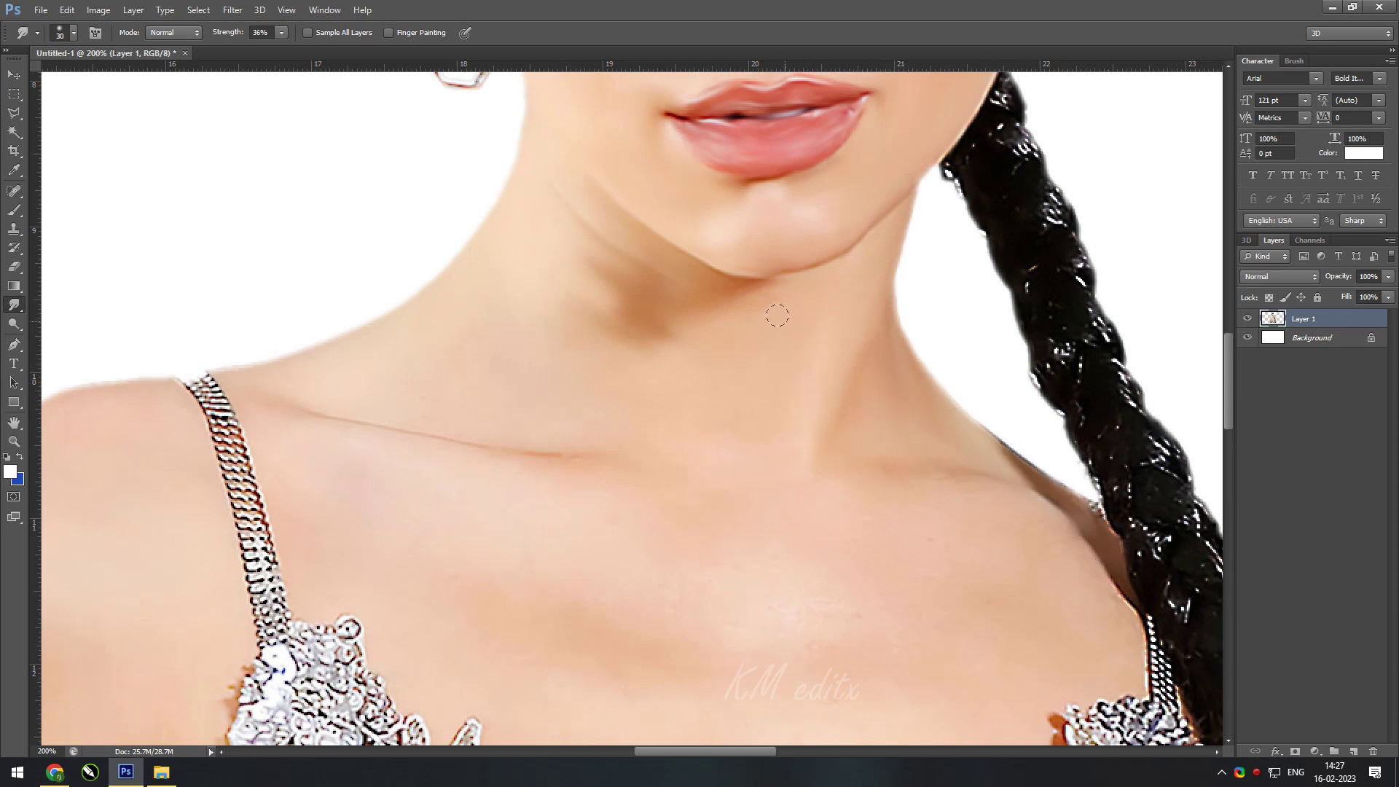
# - Smooth the armpit edge at 200% zoom, then move down toward the sequined top
pyautogui.scroll(-2, 306, 307)
pyautogui.hscroll(1, 306, 307)
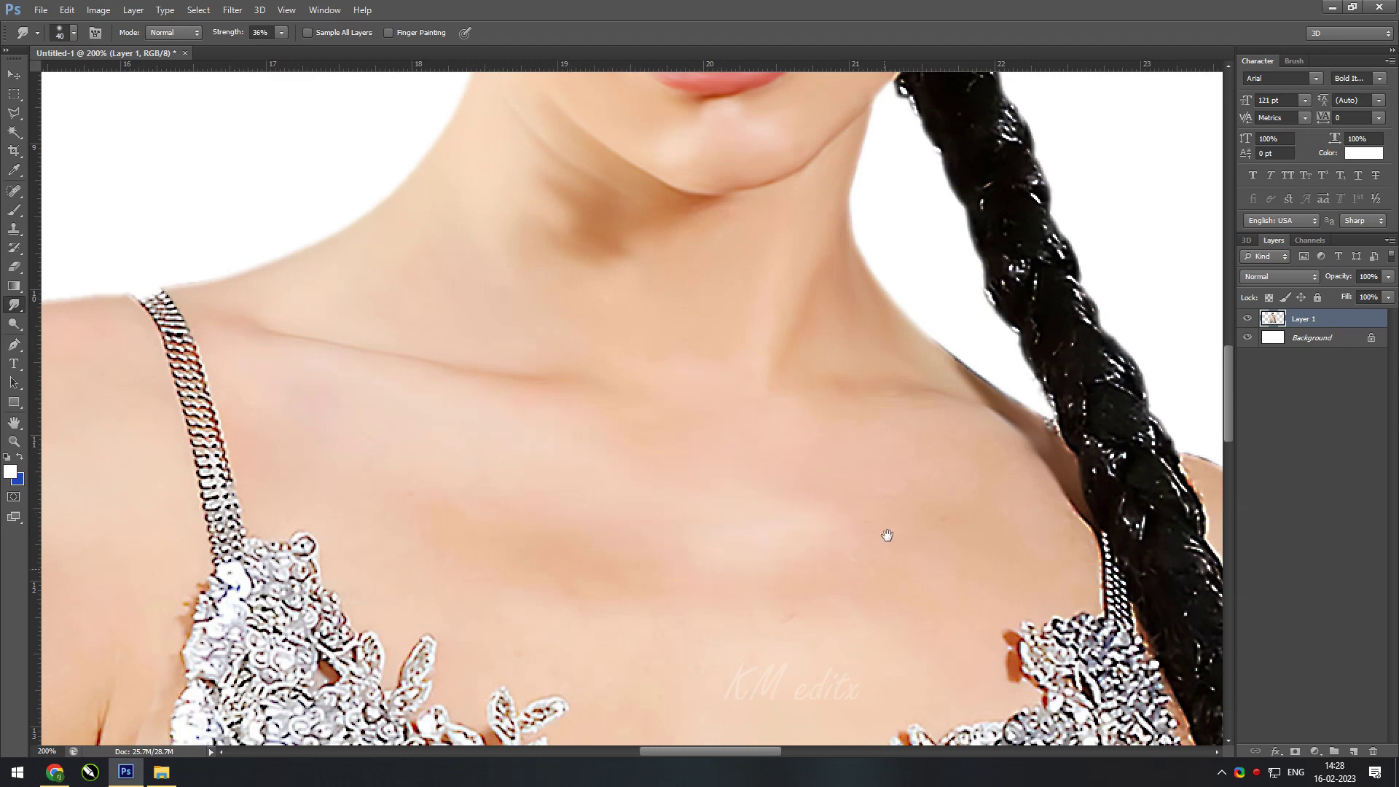
pyautogui.scroll(-3, 875, 536)
pyautogui.scroll(-1, 947, 437)
pyautogui.hscroll(2, 947, 437)
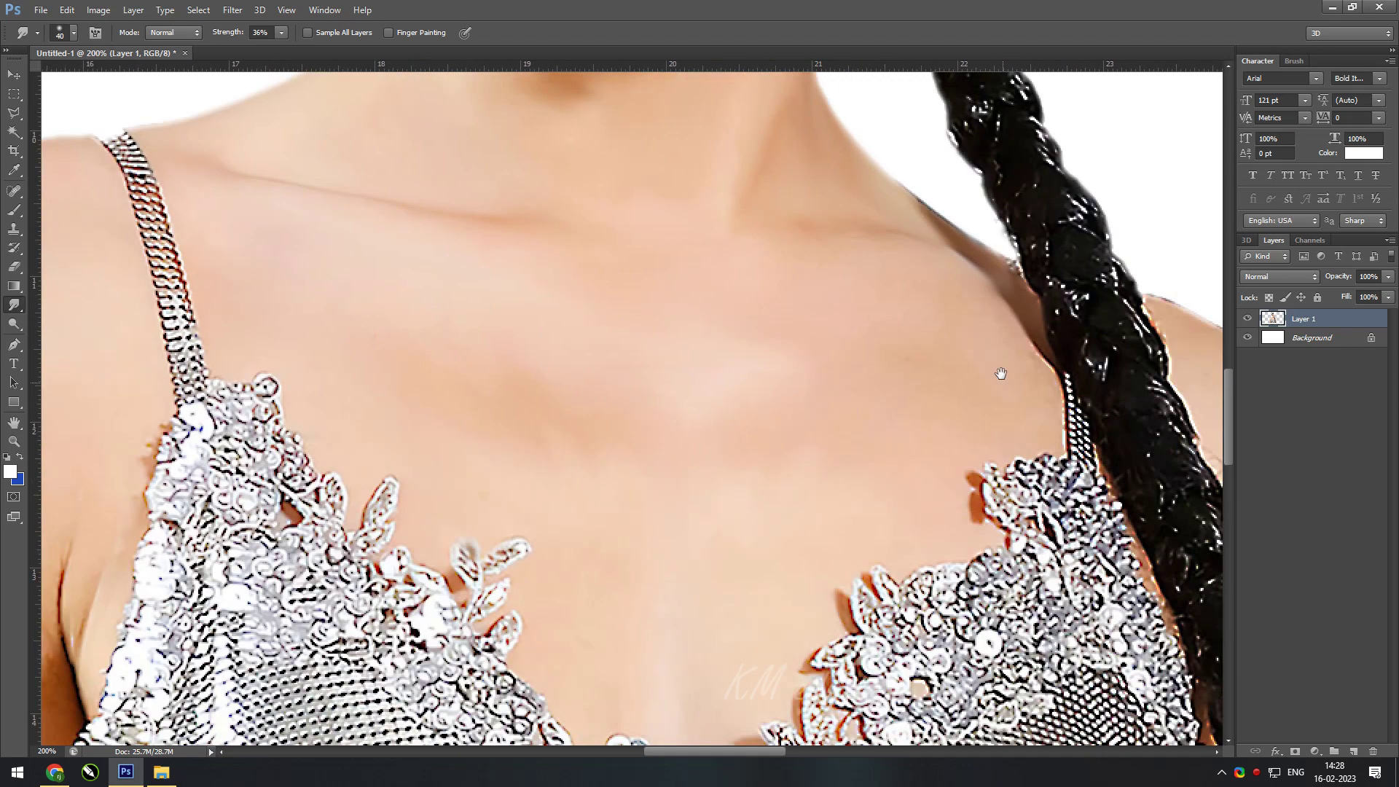
pyautogui.scroll(-2, 954, 431)
pyautogui.hscroll(-2, 954, 431)
pyautogui.moveTo(674, 515); pyautogui.dragTo(706, 619)
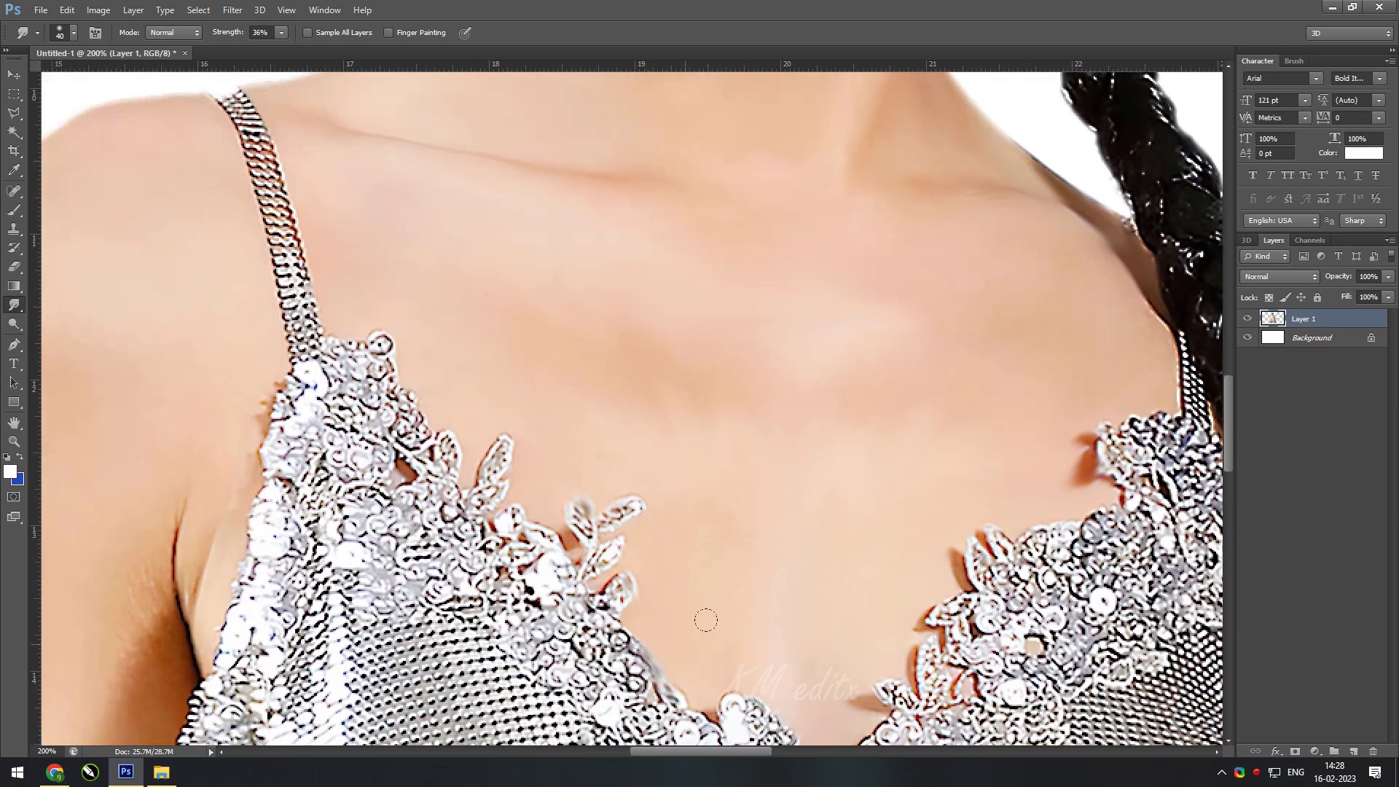
pyautogui.keyDown('alt'); pyautogui.click(400, 300); pyautogui.keyUp('alt')
pyautogui.moveTo(550, 300); pyautogui.dragTo(712, 383)
pyautogui.hotkey('ctrl', '+')
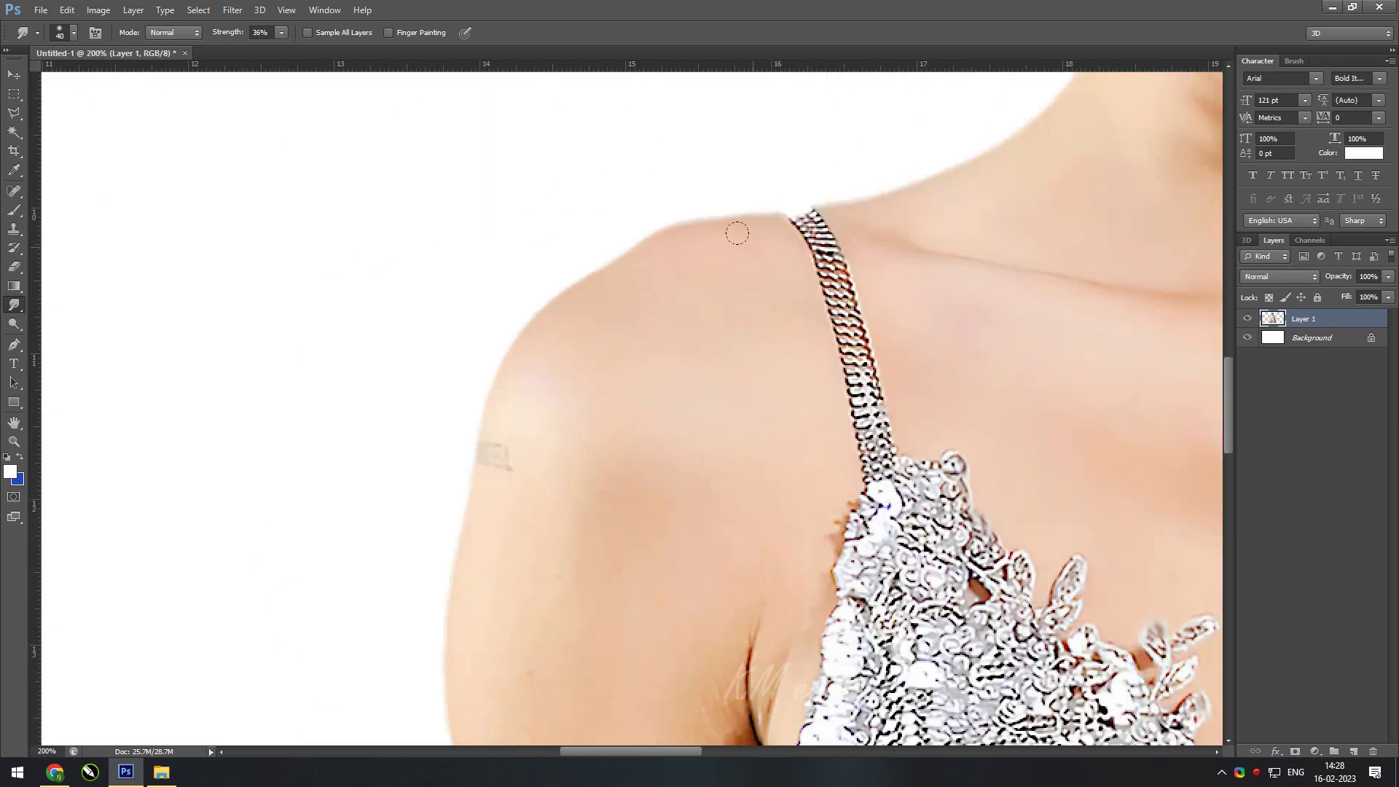
pyautogui.scroll(-5, 663, 553)
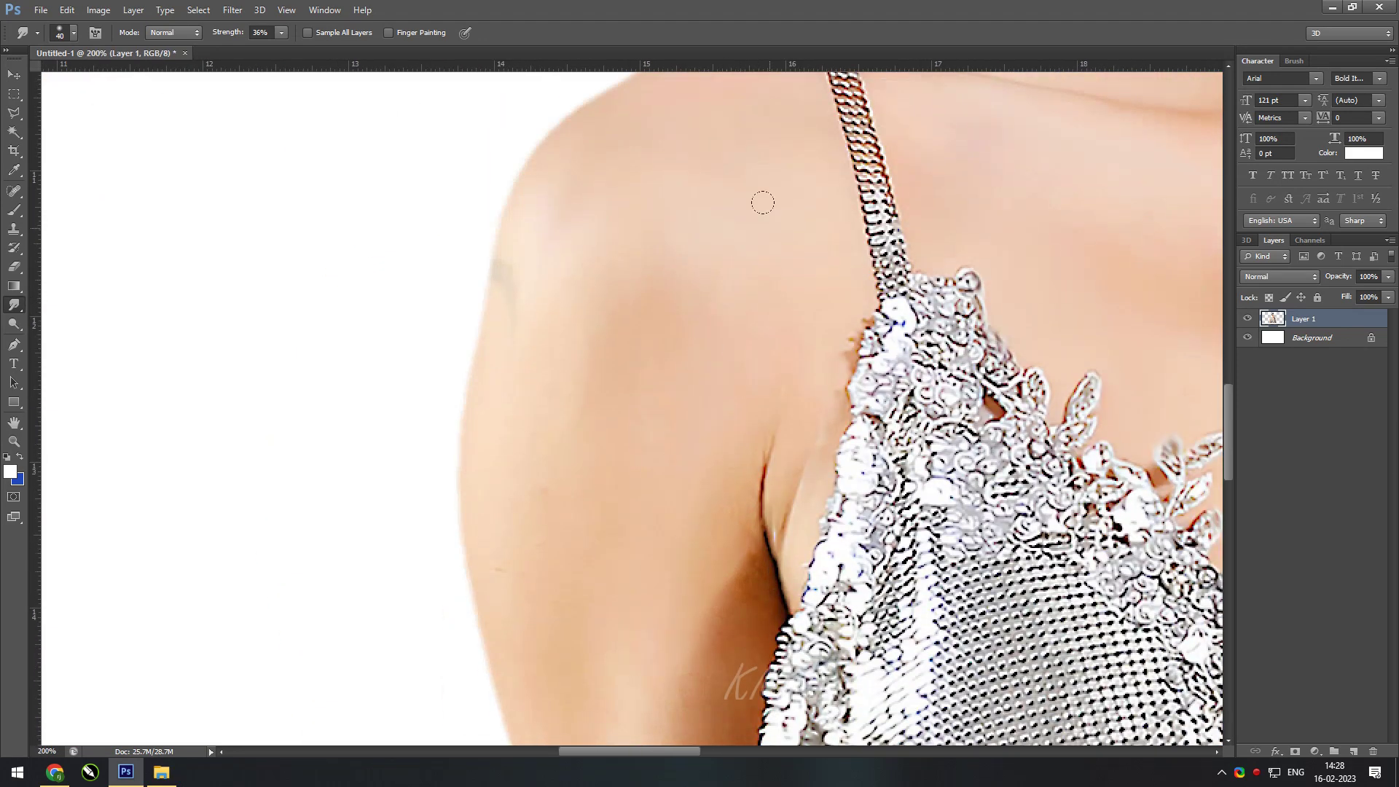
pyautogui.moveTo(782, 515); pyautogui.dragTo(750, 453)
pyautogui.scroll(-2, 656, 347)
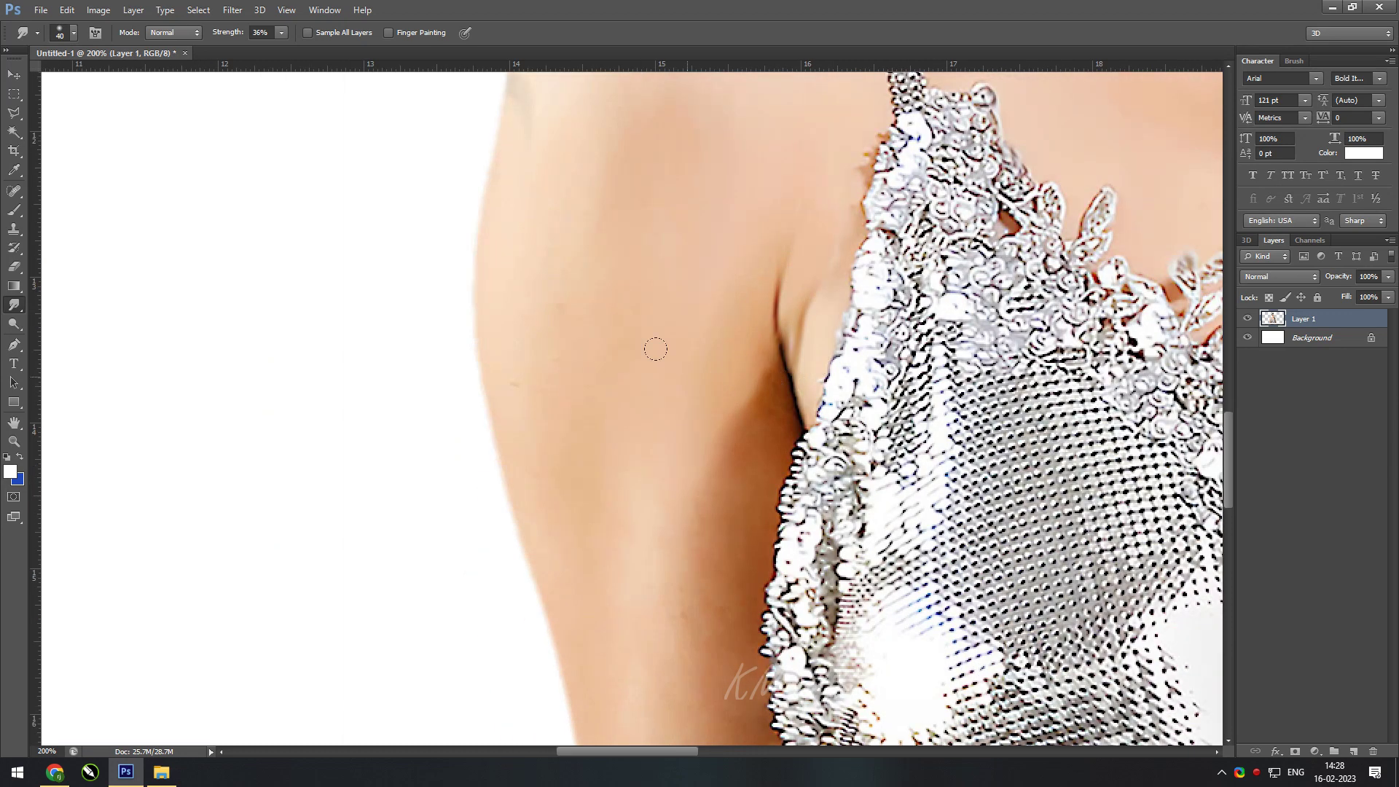
pyautogui.scroll(2, 588, 470)
pyautogui.scroll(-5, 518, 485)
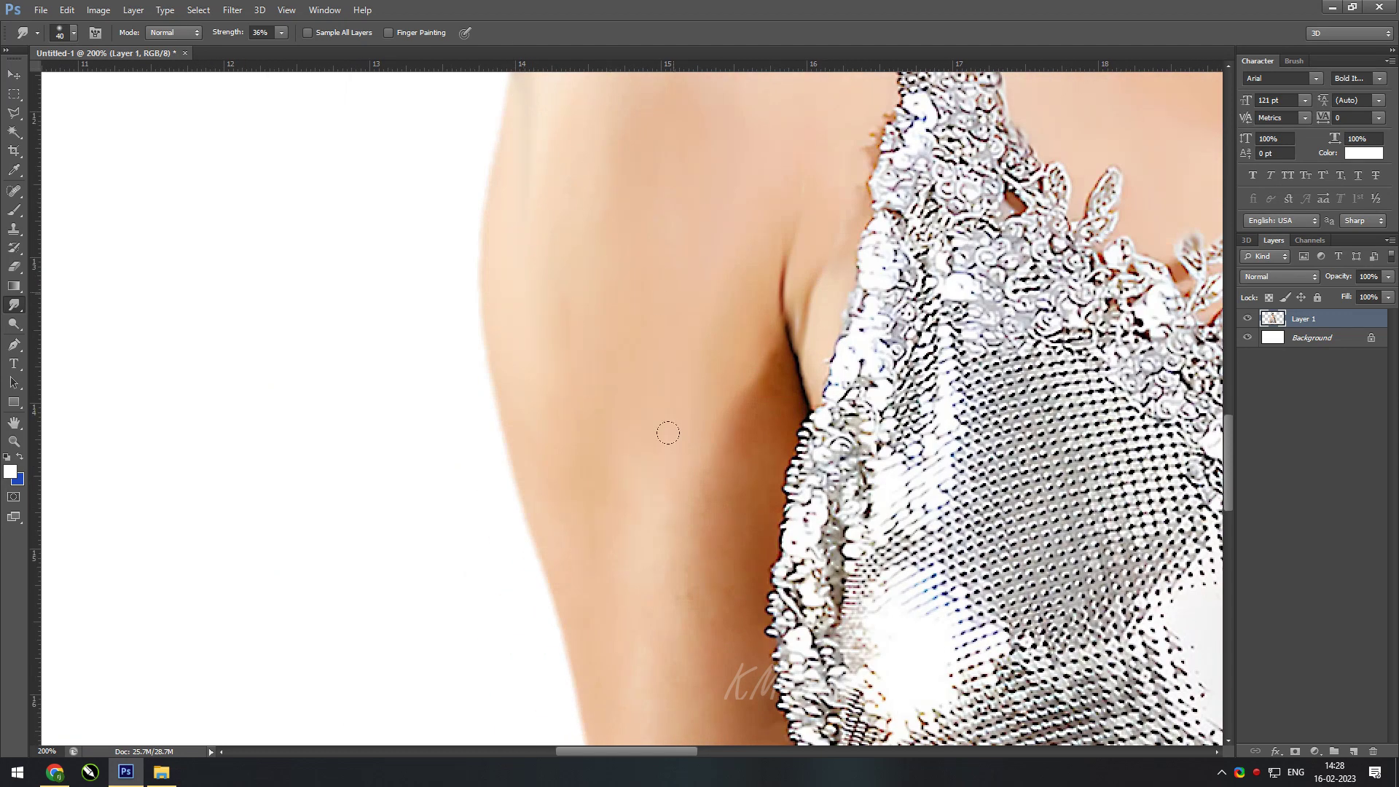
pyautogui.scroll(-5, 667, 432)
pyautogui.scroll(-4, 539, 217)
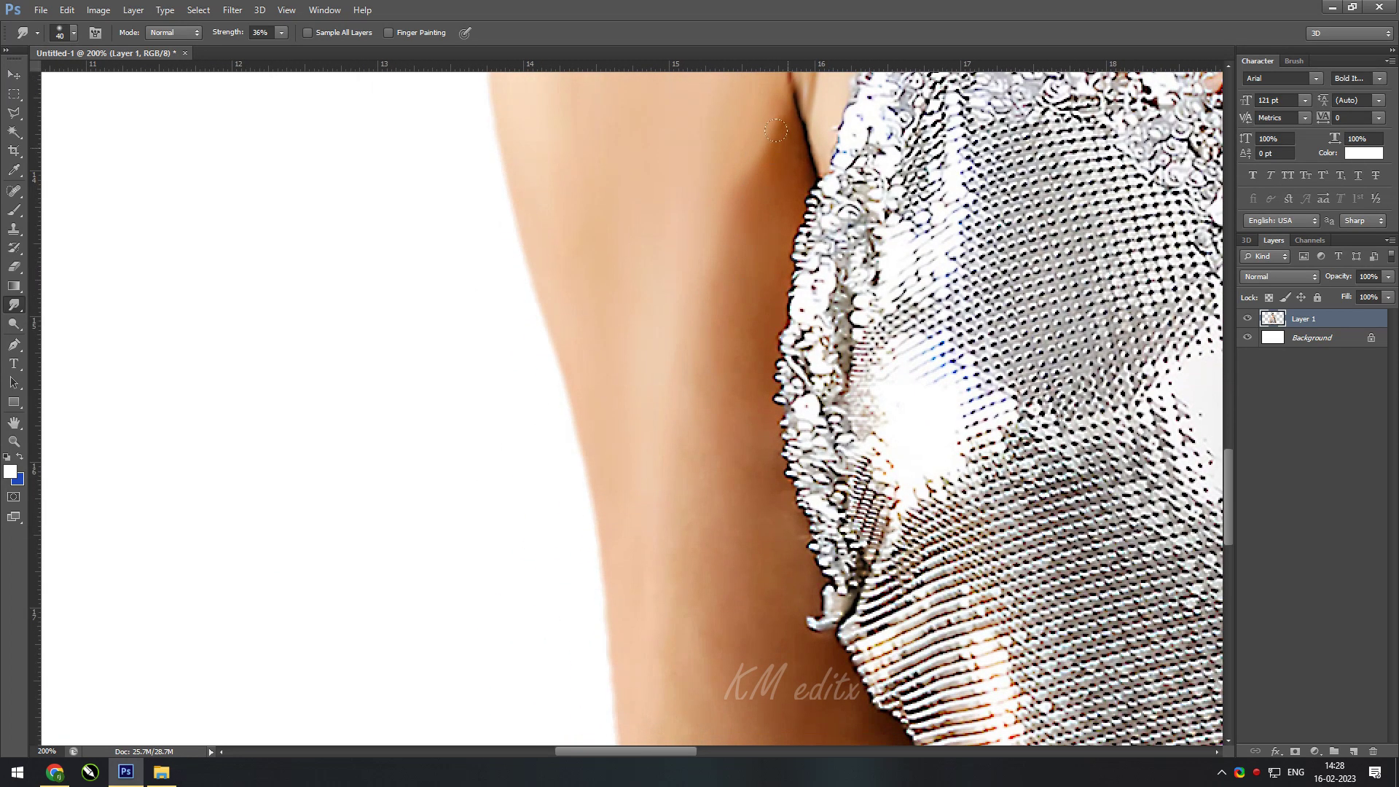
pyautogui.scroll(-1, 676, 145)
pyautogui.scroll(-5, 643, 194)
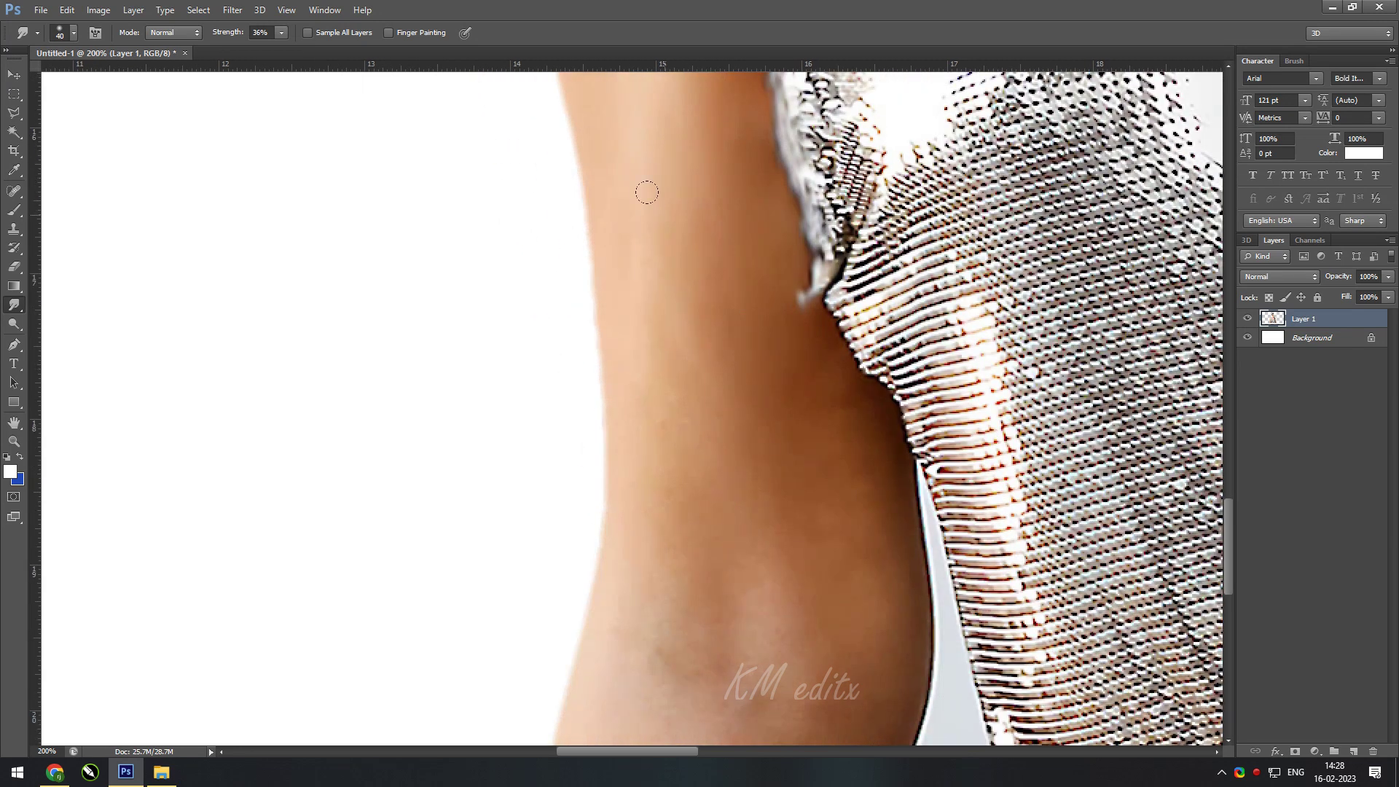
pyautogui.scroll(-5, 700, 266)
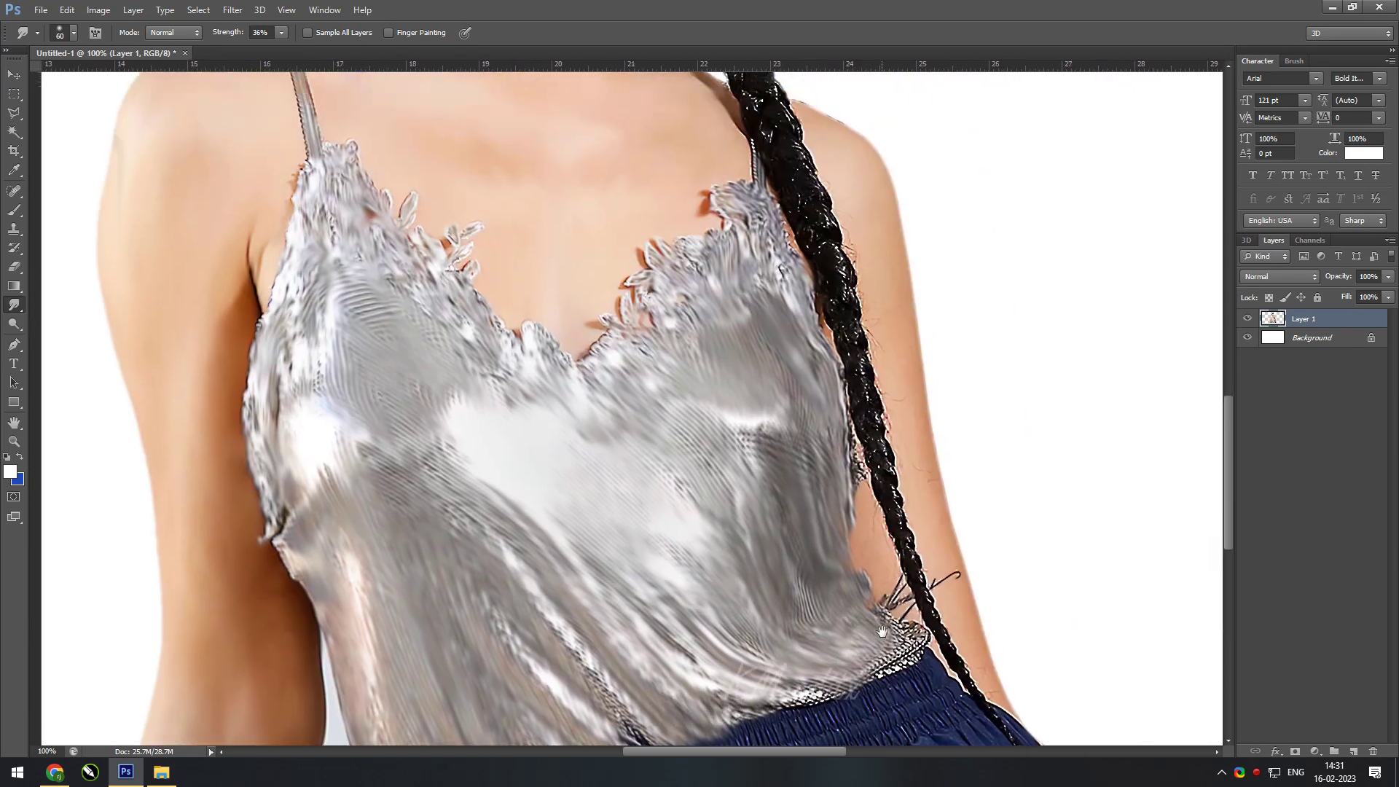
# - Blend the blue waistband's lower edge into the white across its width
pyautogui.scroll(-2, 748, 637)
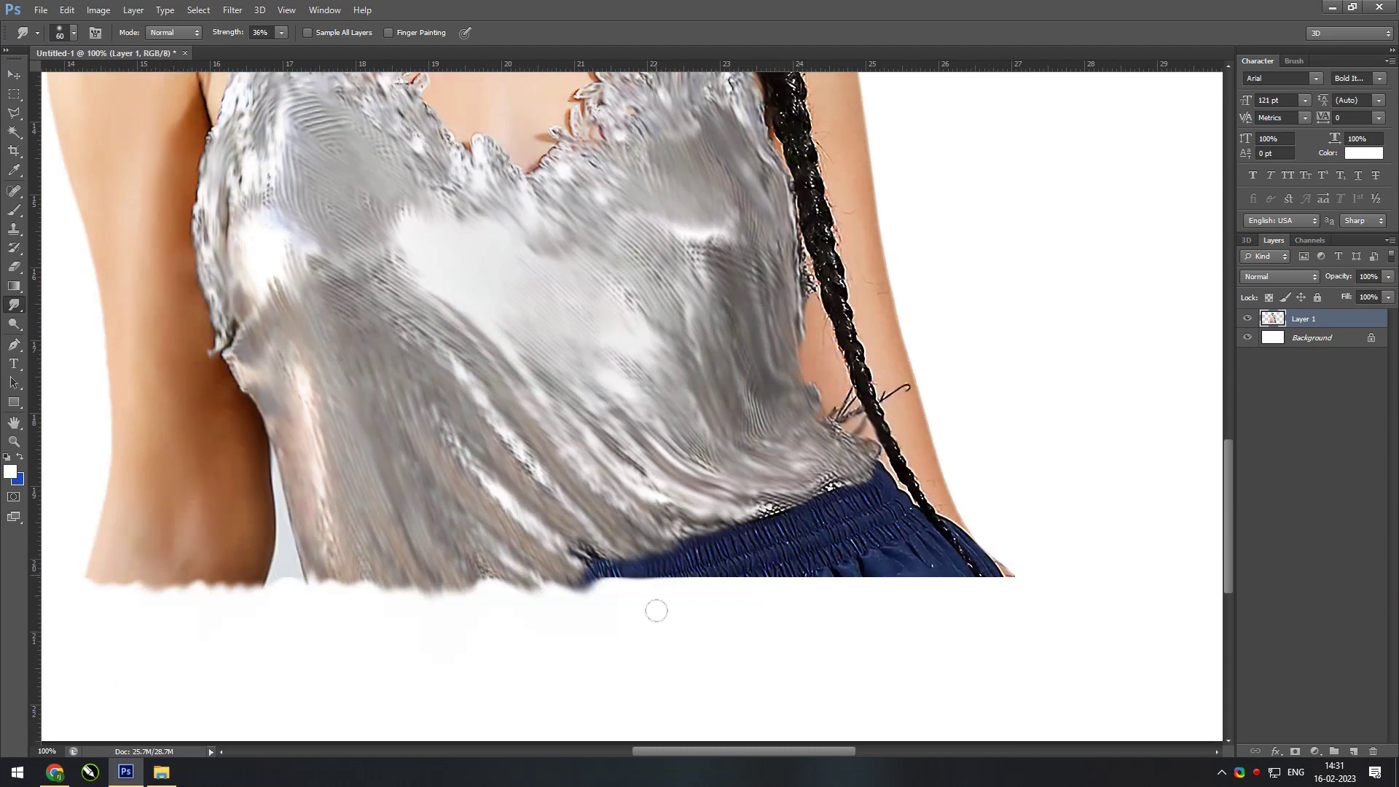
pyautogui.moveTo(656, 609)
pyautogui.mouseDown()
pyautogui.moveTo(757, 547)
pyautogui.moveTo(867, 583)
pyautogui.mouseUp()
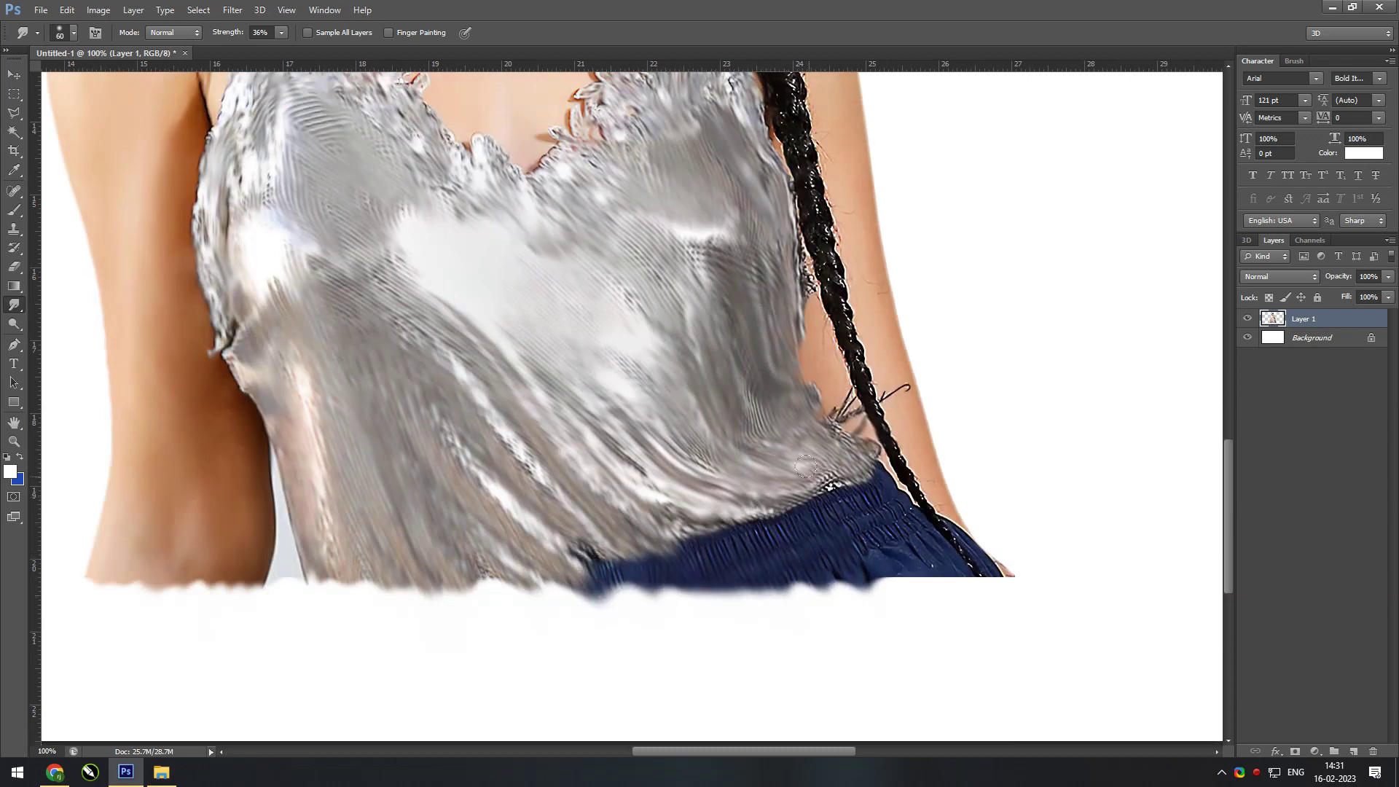
pyautogui.moveTo(846, 503); pyautogui.dragTo(884, 592)
pyautogui.moveTo(1013, 579)
pyautogui.mouseDown()
pyautogui.moveTo(681, 605)
pyautogui.moveTo(528, 583)
pyautogui.moveTo(306, 587)
pyautogui.mouseUp()
# - Smudge the outer contours of both ears smooth
pyautogui.hotkey('ctrl', '-')
pyautogui.hotkey('ctrl', '-')
pyautogui.scroll(2, 713, 382)
pyautogui.scroll(2, 729, 666)
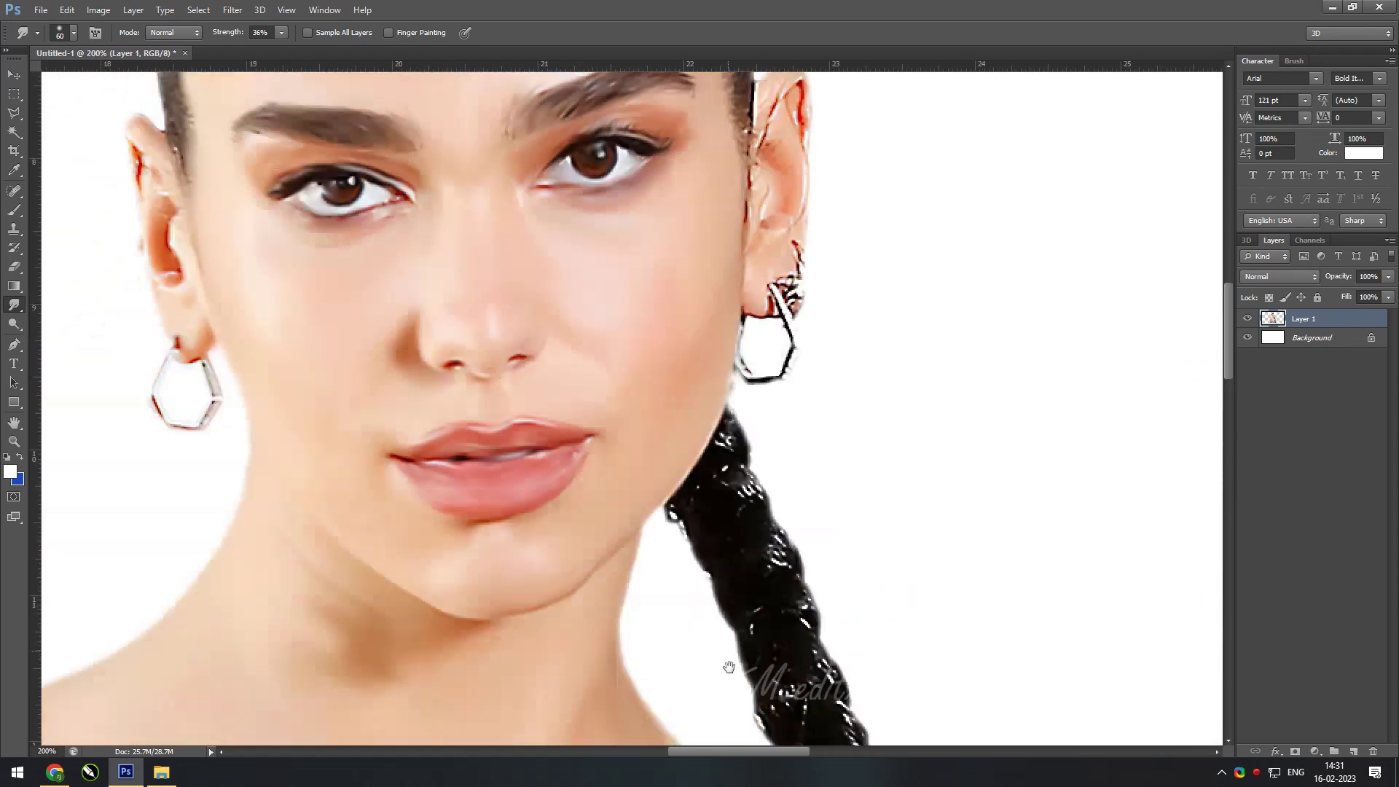
pyautogui.scroll(1, 835, 554)
pyautogui.scroll(1, 929, 350)
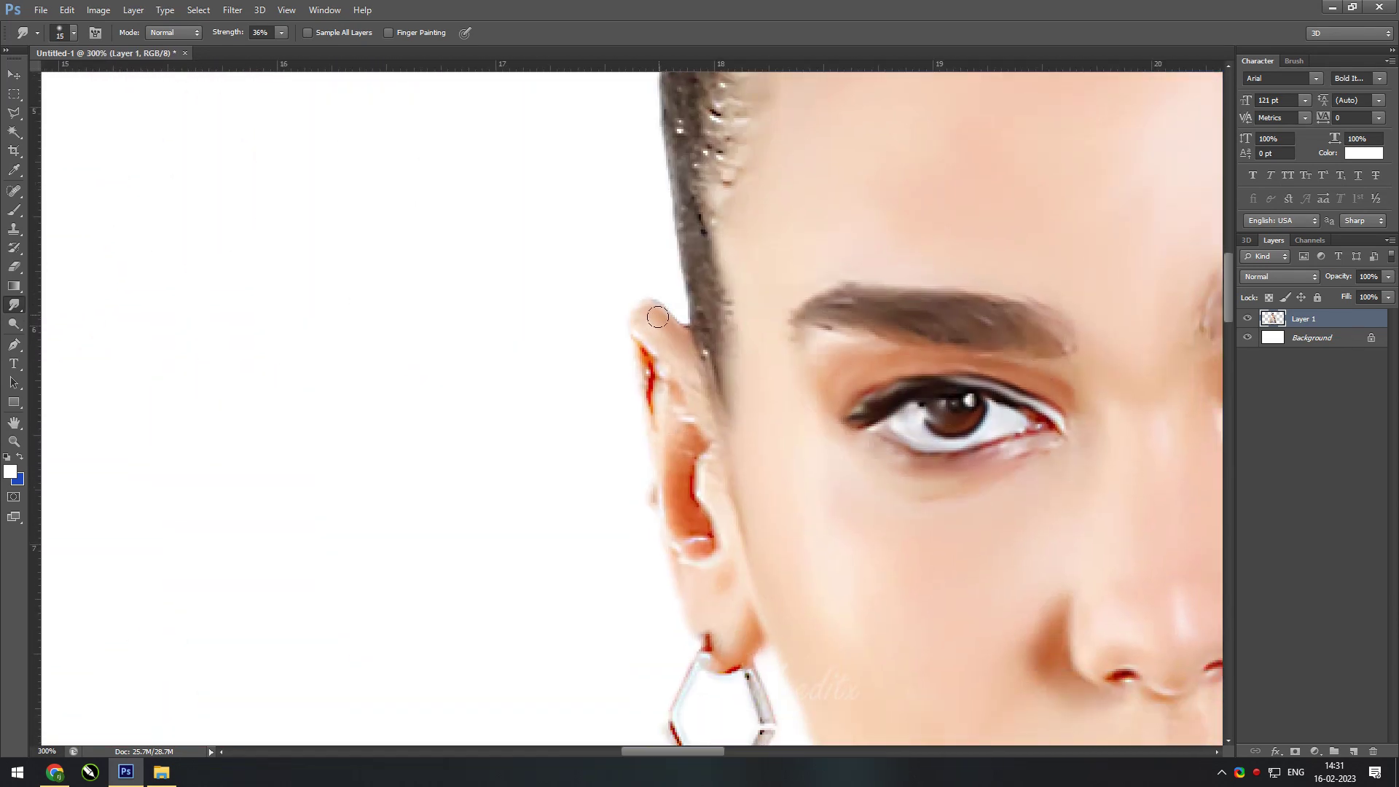
pyautogui.moveTo(654, 313)
pyautogui.mouseDown()
pyautogui.moveTo(660, 514)
pyautogui.moveTo(703, 540)
pyautogui.moveTo(689, 459)
pyautogui.mouseUp()
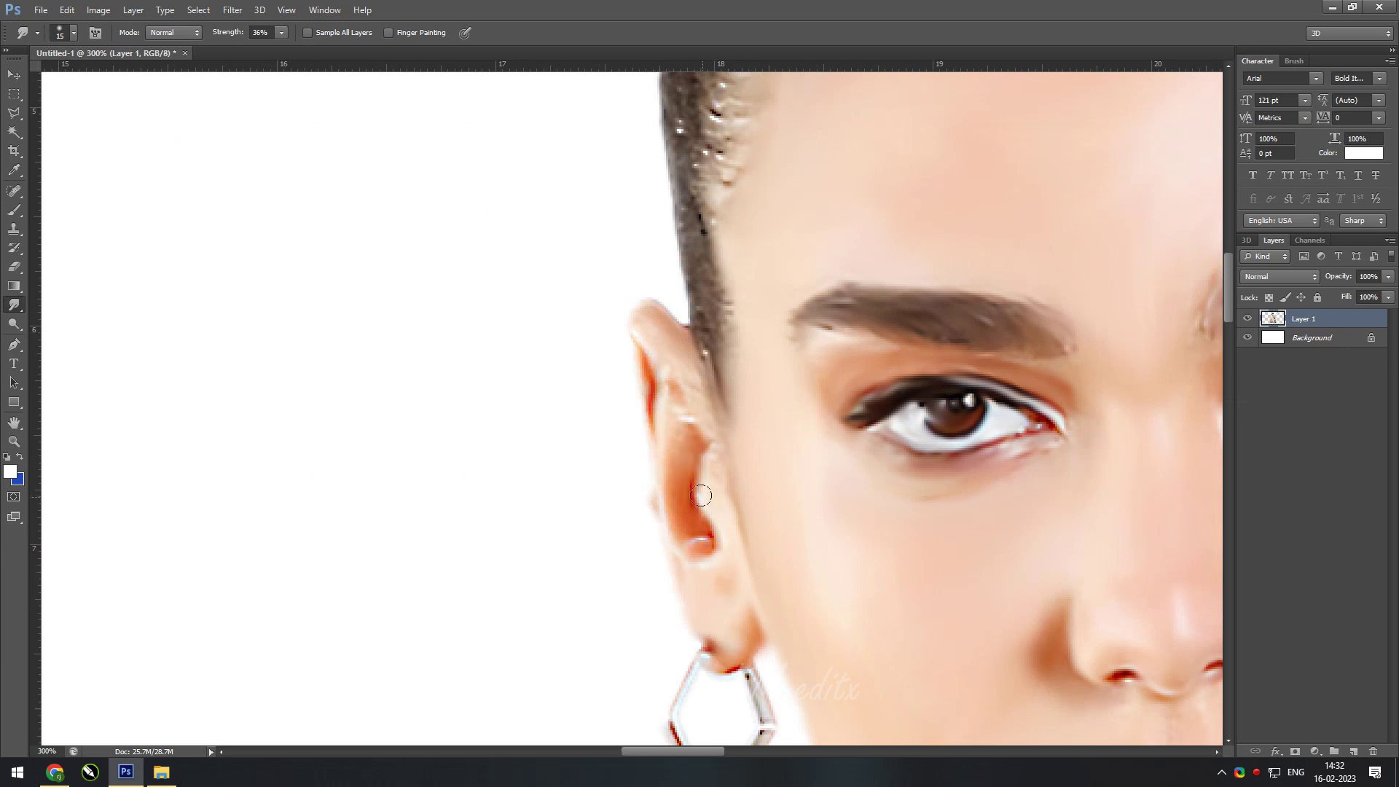
pyautogui.moveTo(699, 546); pyautogui.dragTo(689, 423)
pyautogui.moveTo(607, 268); pyautogui.dragTo(602, 337)
pyautogui.hscroll(10, 656, 510)
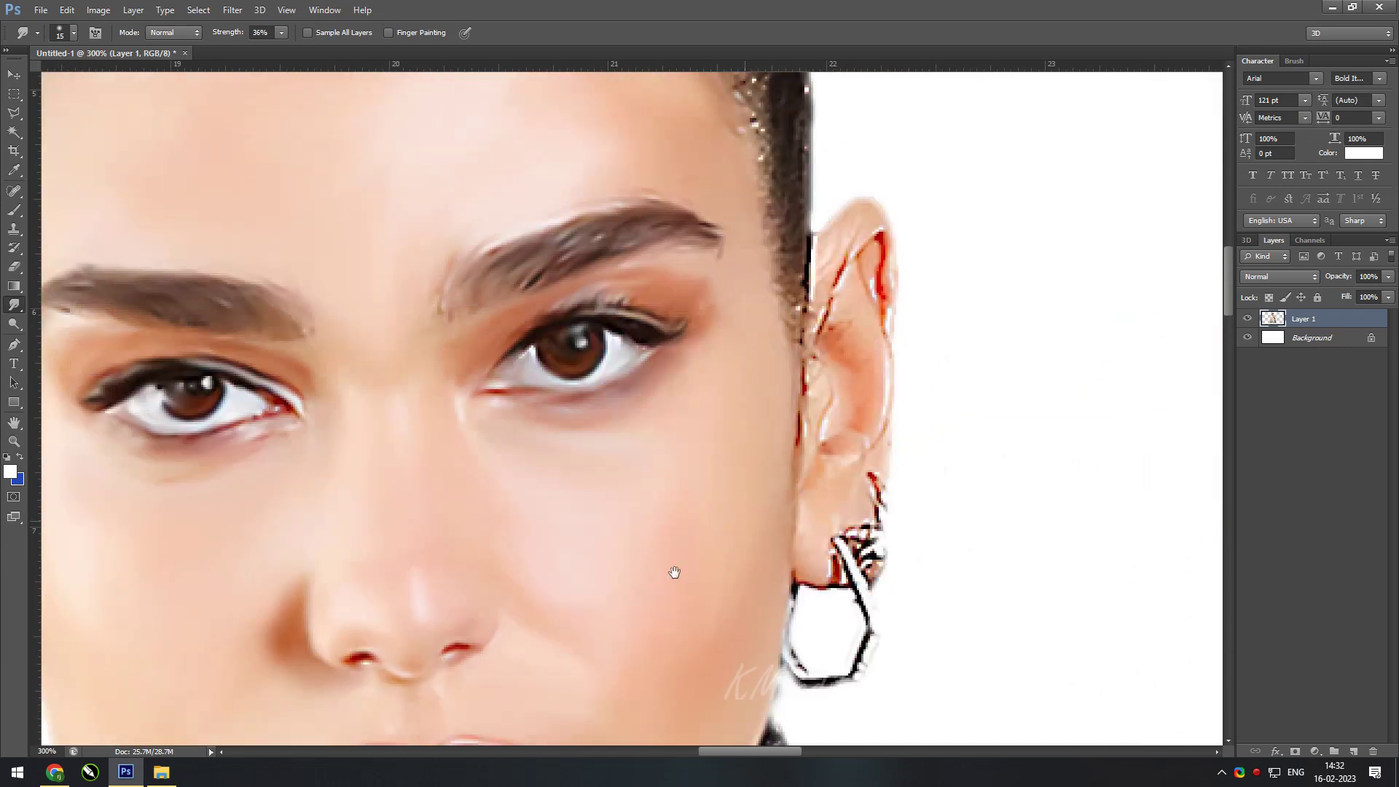
pyautogui.moveTo(758, 306)
pyautogui.mouseDown()
pyautogui.moveTo(769, 431)
pyautogui.moveTo(729, 452)
pyautogui.mouseUp()
pyautogui.moveTo(752, 538)
pyautogui.mouseDown()
pyautogui.moveTo(728, 468)
pyautogui.moveTo(670, 577)
pyautogui.mouseUp()
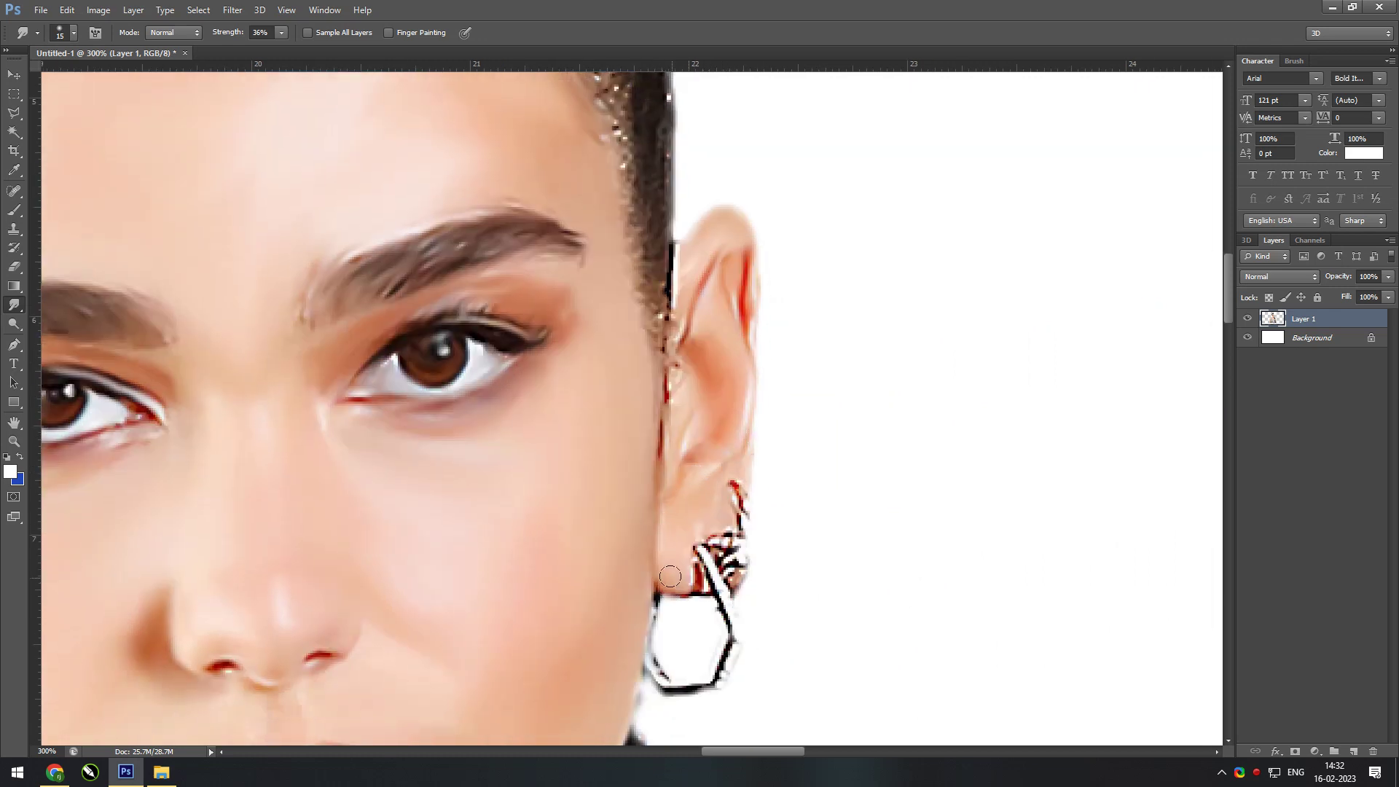
# - Blend stray hairs along the braid into the skin, brush size 30
pyautogui.scroll(3, 715, 496)
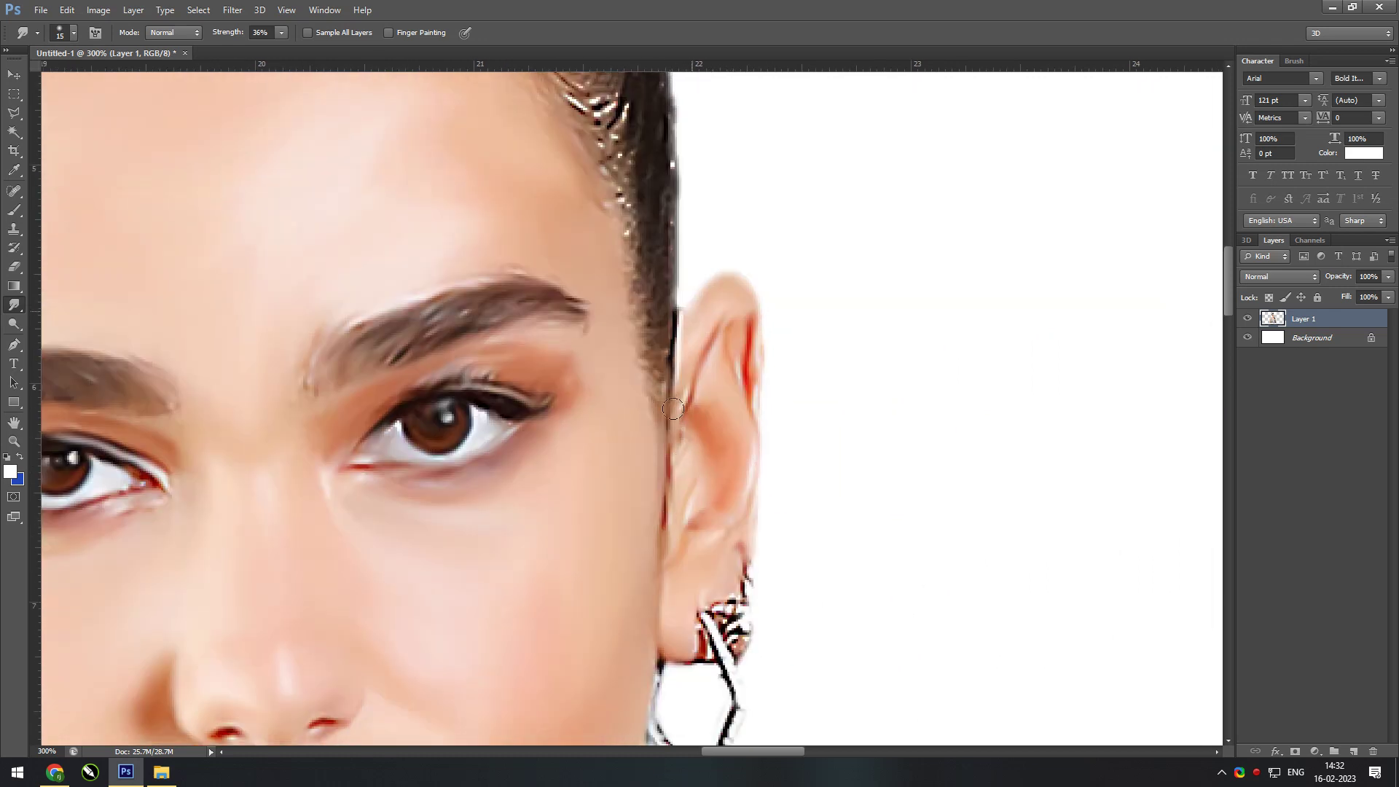
pyautogui.scroll(-5, 718, 474)
pyautogui.scroll(3, 791, 529)
pyautogui.scroll(-5, 729, 437)
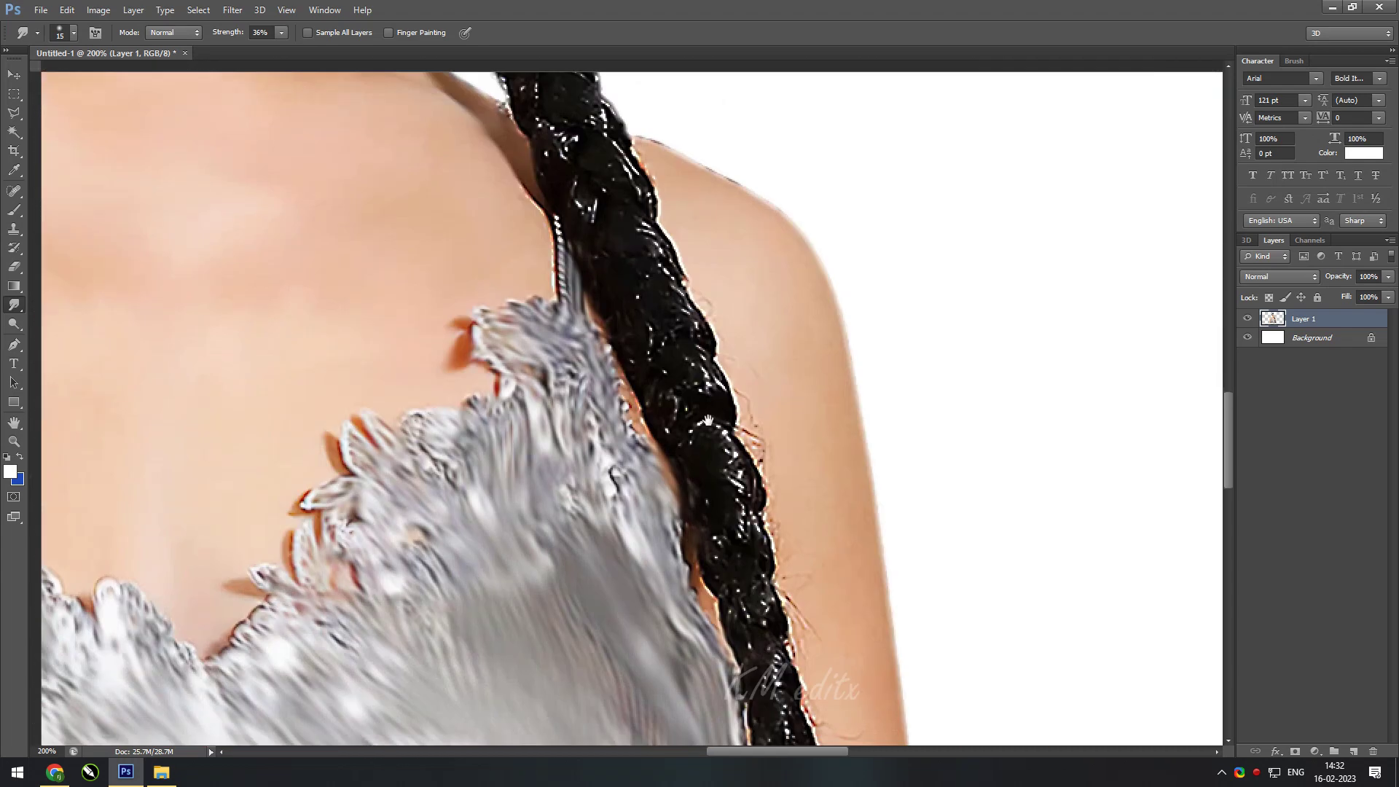
pyautogui.scroll(2, 660, 325)
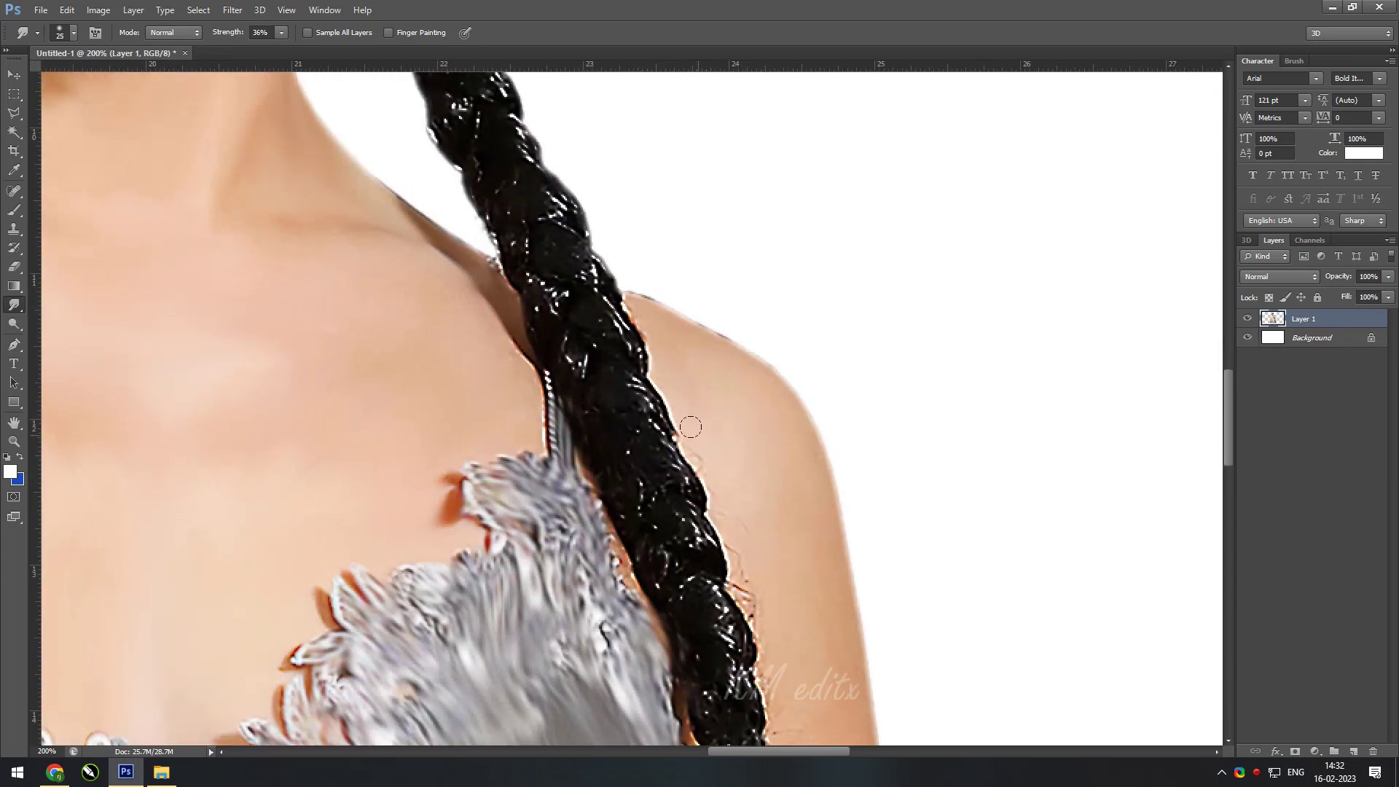
pyautogui.moveTo(691, 427); pyautogui.dragTo(732, 580)
pyautogui.press(']')
# - Soften the shading along the chin edge
pyautogui.scroll(-2, 693, 353)
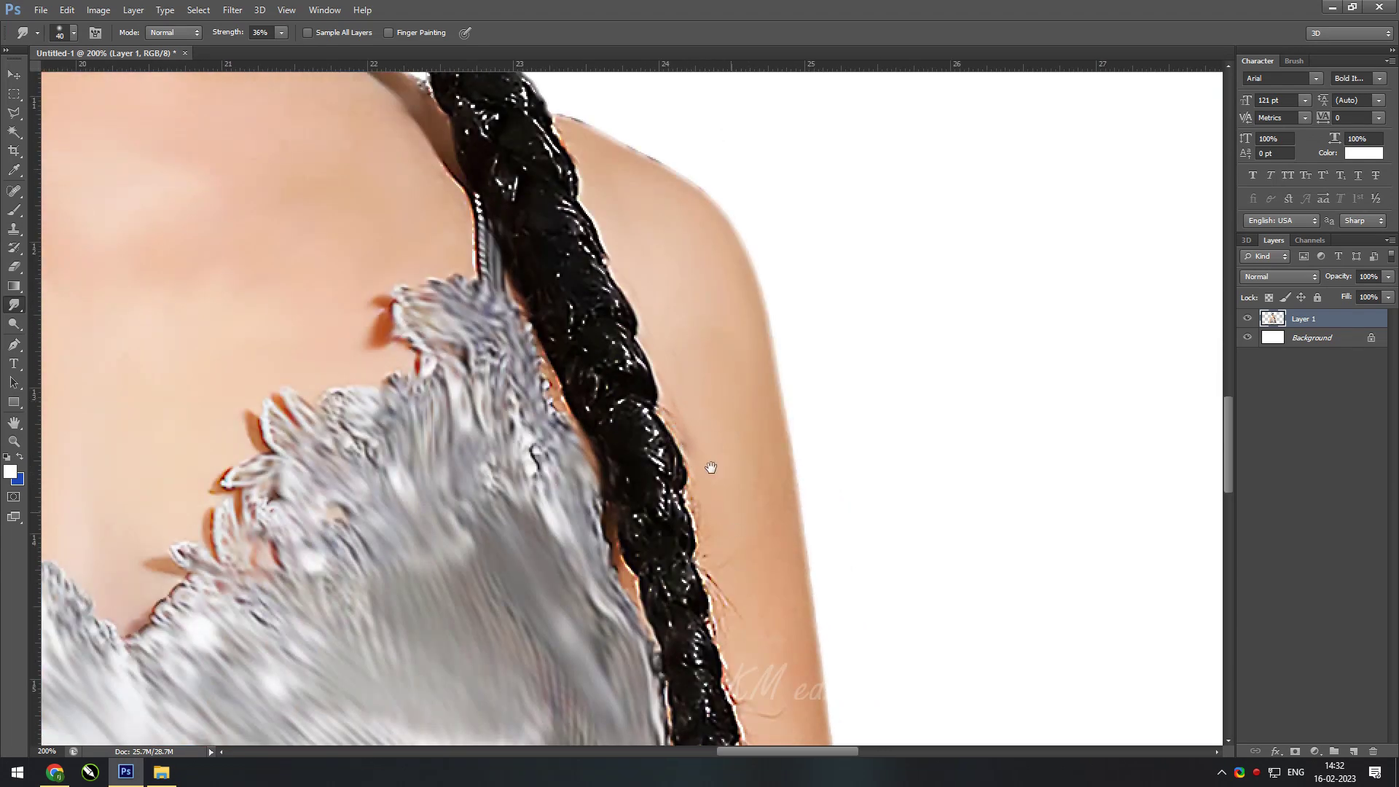
pyautogui.scroll(-1, 714, 437)
pyautogui.scroll(-2, 700, 400)
pyautogui.scroll(-2, 700, 401)
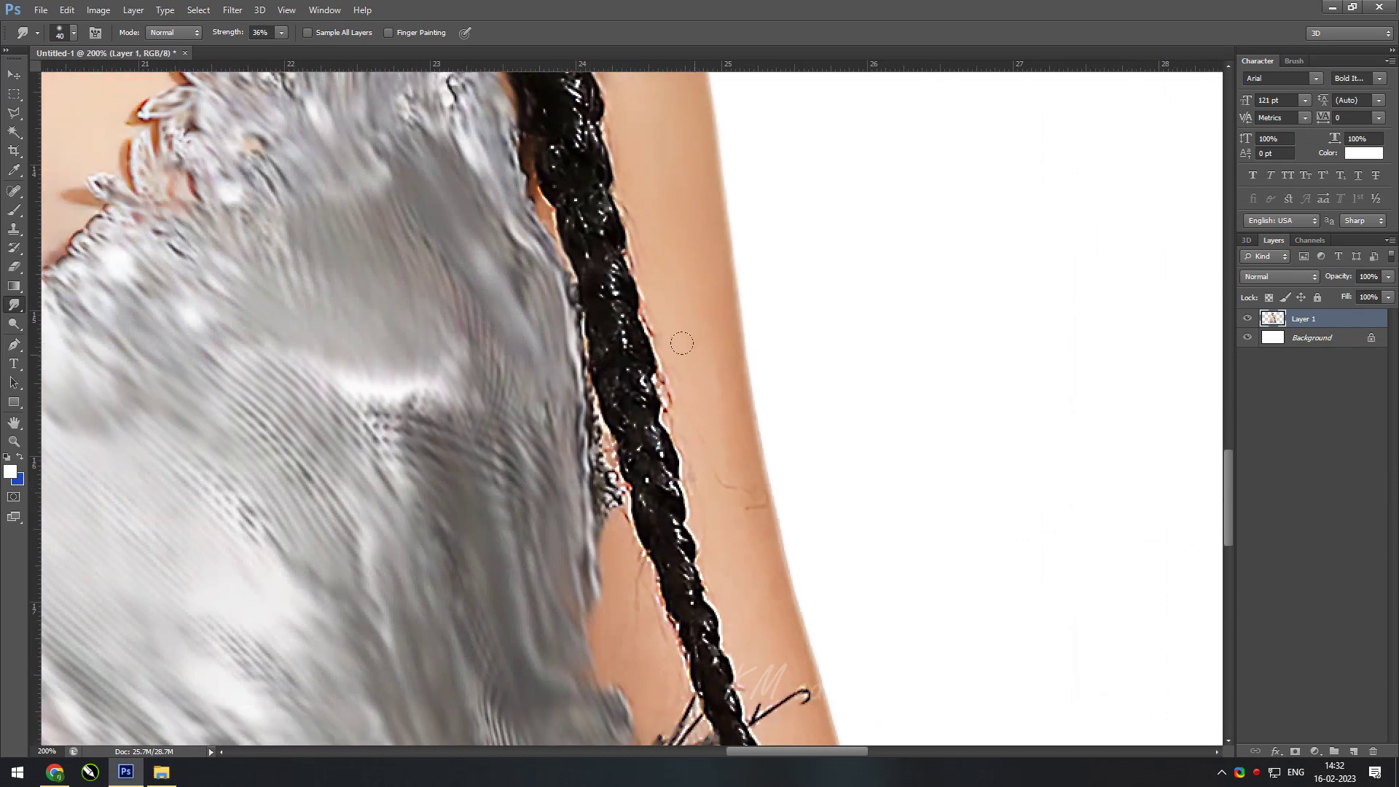
pyautogui.scroll(-1, 736, 490)
pyautogui.scroll(-1, 758, 583)
pyautogui.scroll(-2, 656, 510)
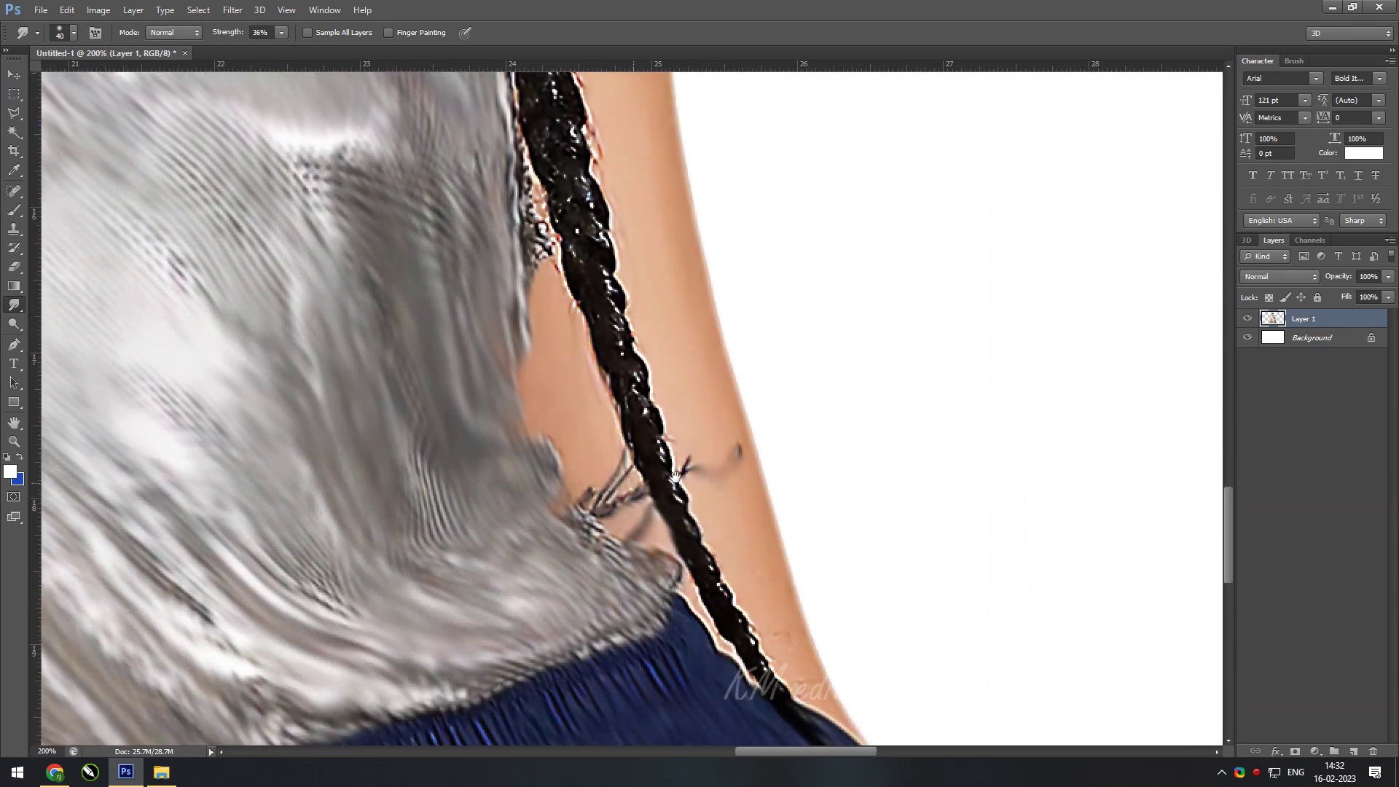
pyautogui.scroll(-1, 612, 466)
pyautogui.scroll(-1, 692, 437)
pyautogui.scroll(-1, 699, 459)
pyautogui.scroll(1, 702, 458)
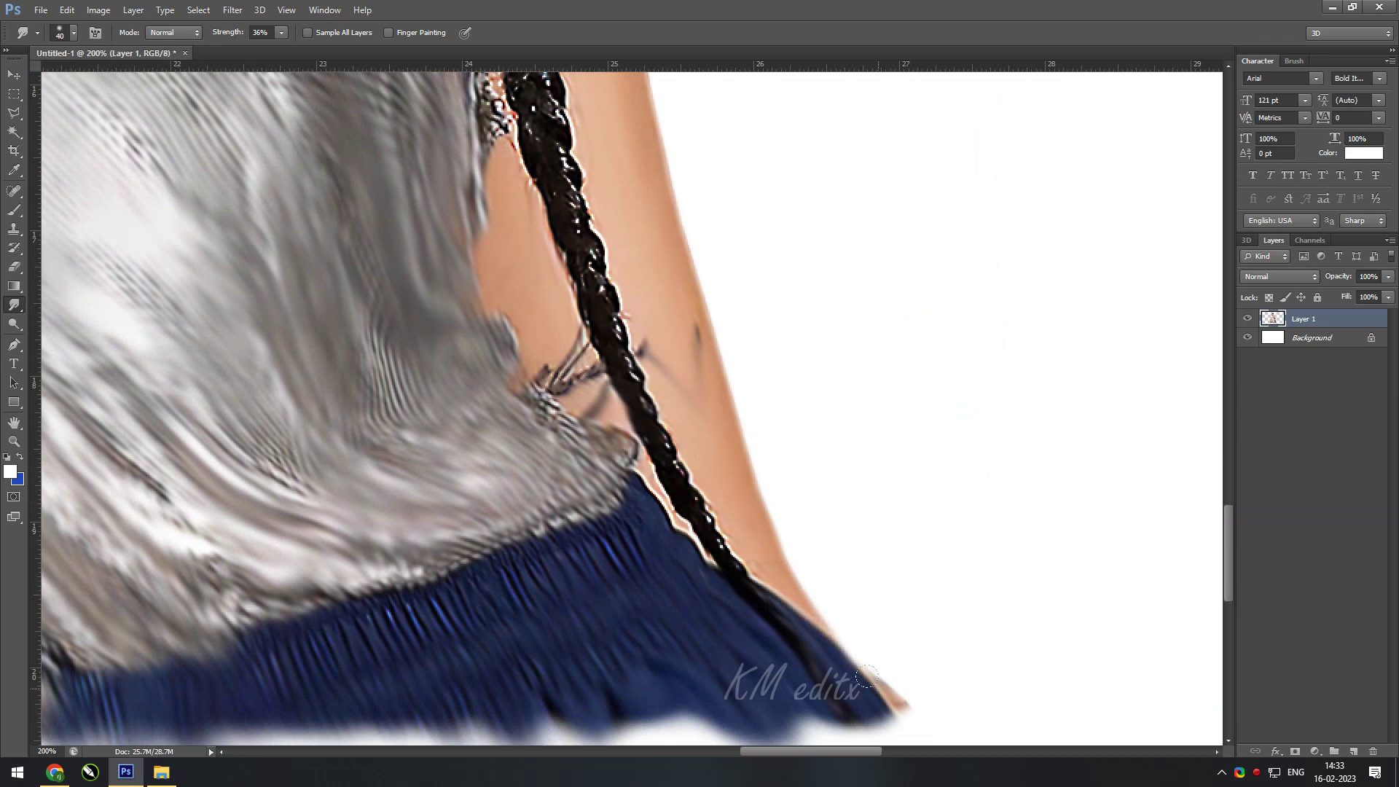
pyautogui.scroll(-2, 707, 416)
pyautogui.scroll(2, 714, 350)
pyautogui.scroll(1, 723, 296)
pyautogui.scroll(1, 650, 444)
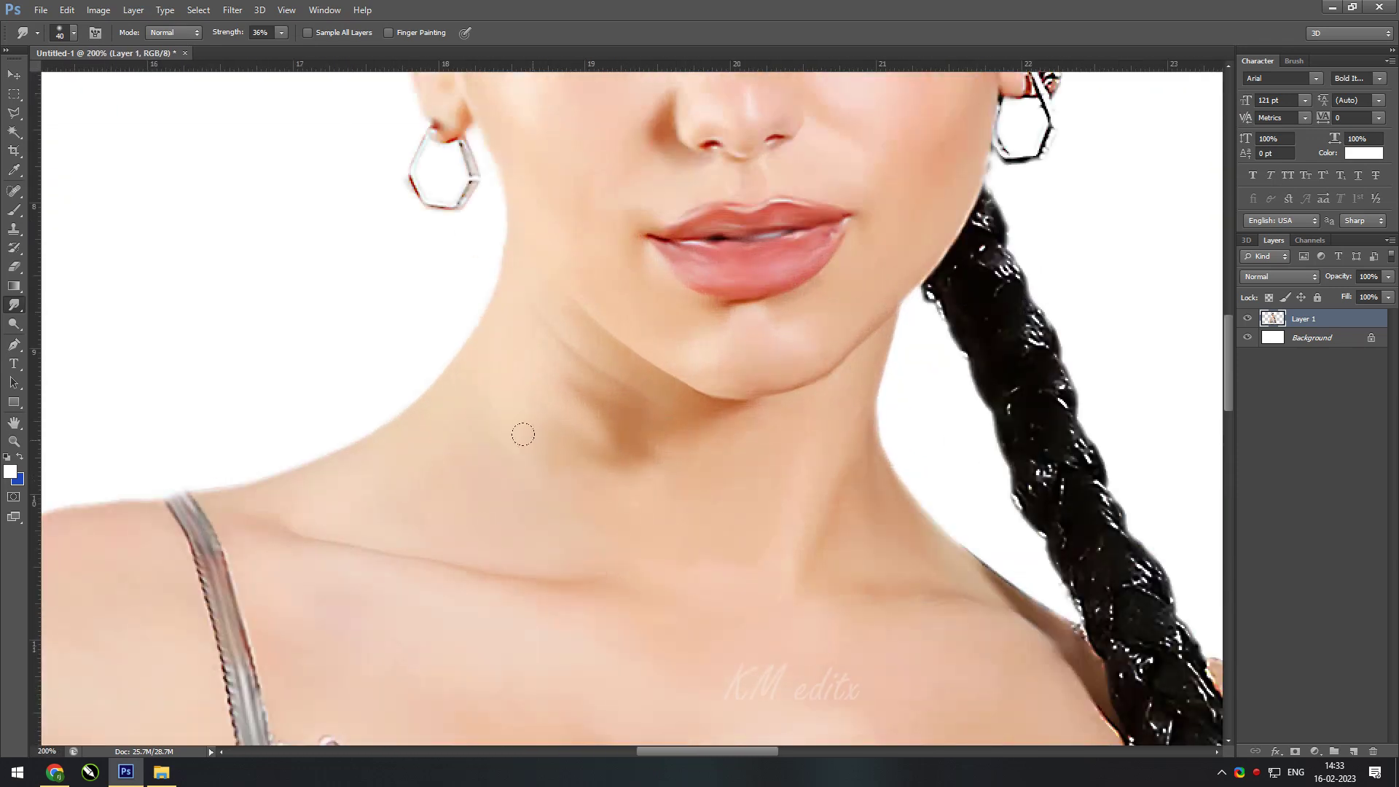
pyautogui.moveTo(707, 414); pyautogui.dragTo(802, 467)
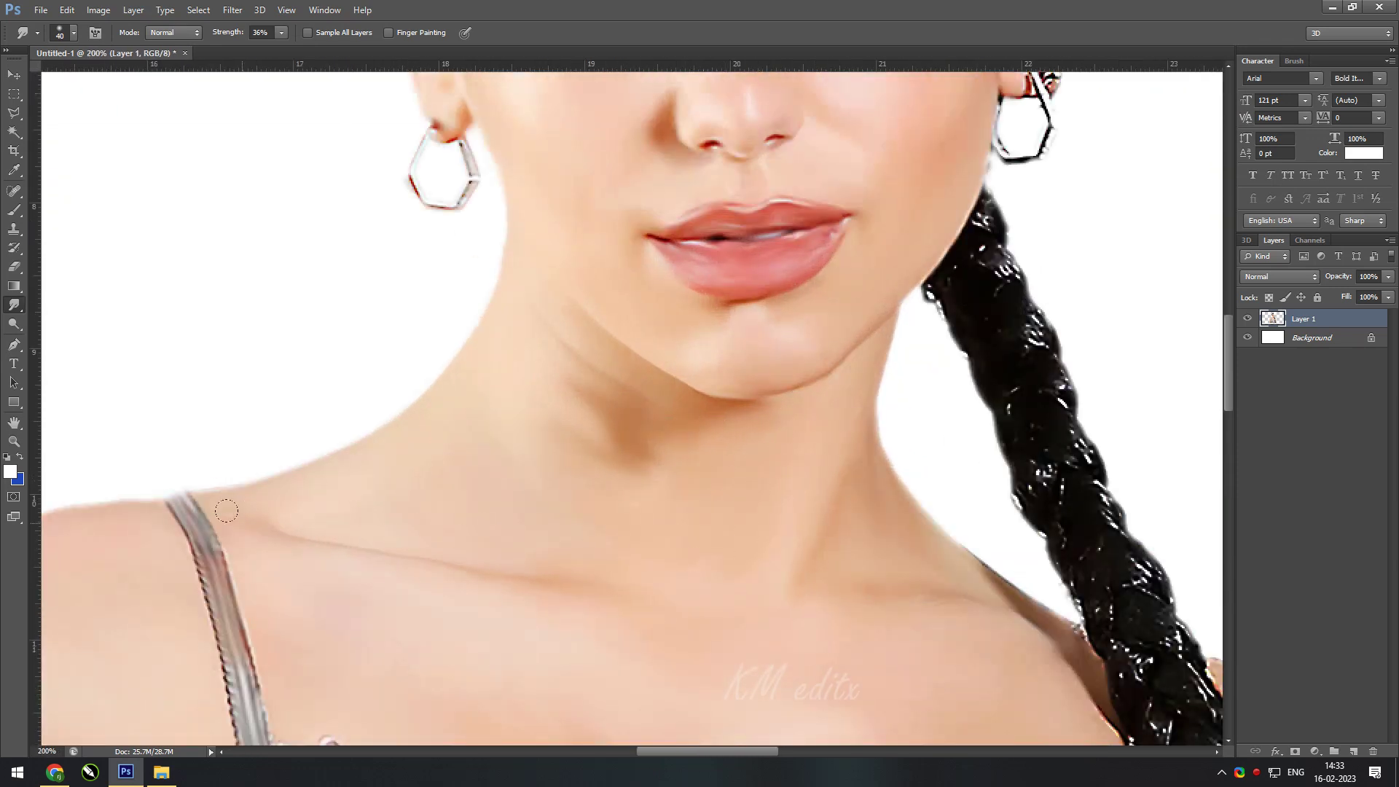
pyautogui.moveTo(993, 612); pyautogui.dragTo(724, 537)
pyautogui.scroll(5, 718, 508)
pyautogui.press('[')
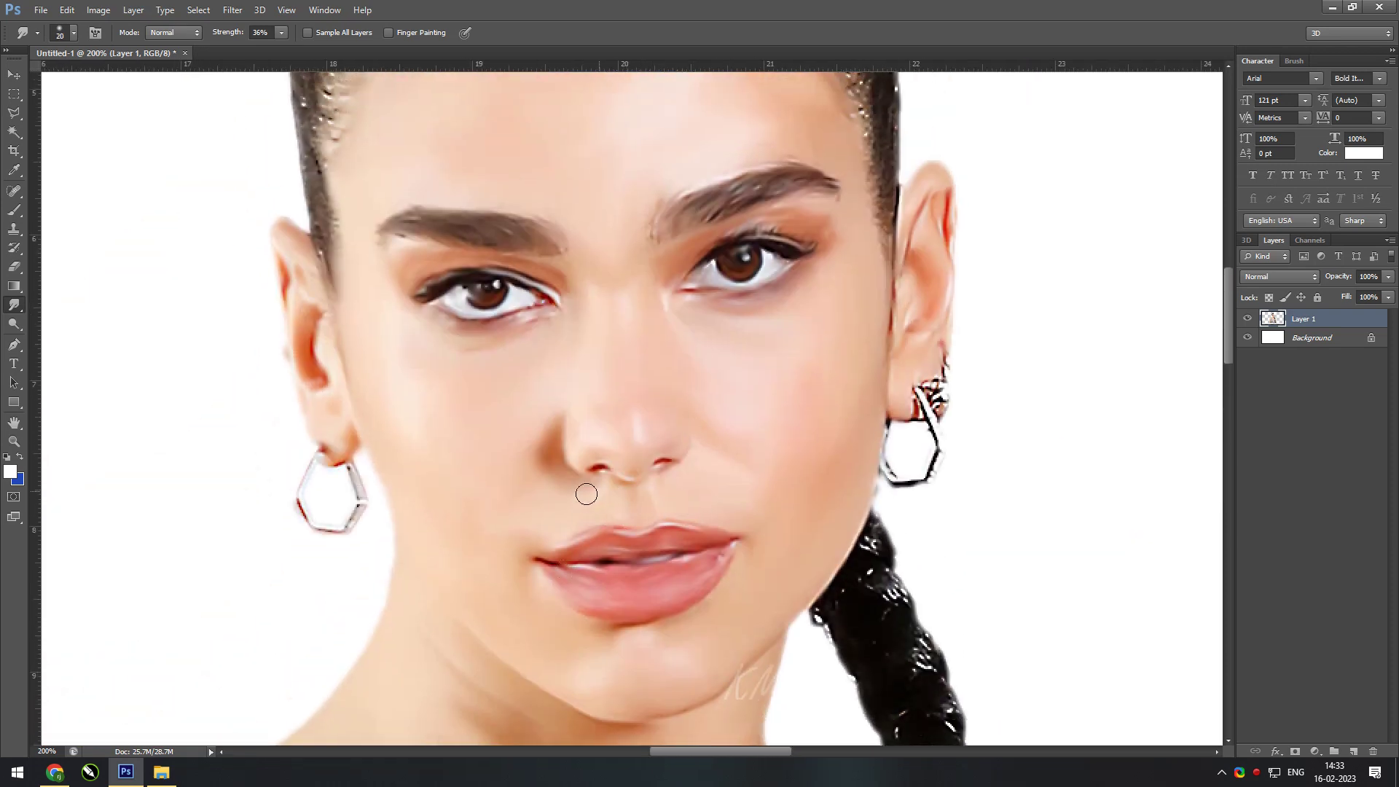
pyautogui.scroll(7, 760, 464)
# - Smudge the right and left hairline strands smooth at brush size 30
pyautogui.press(']')
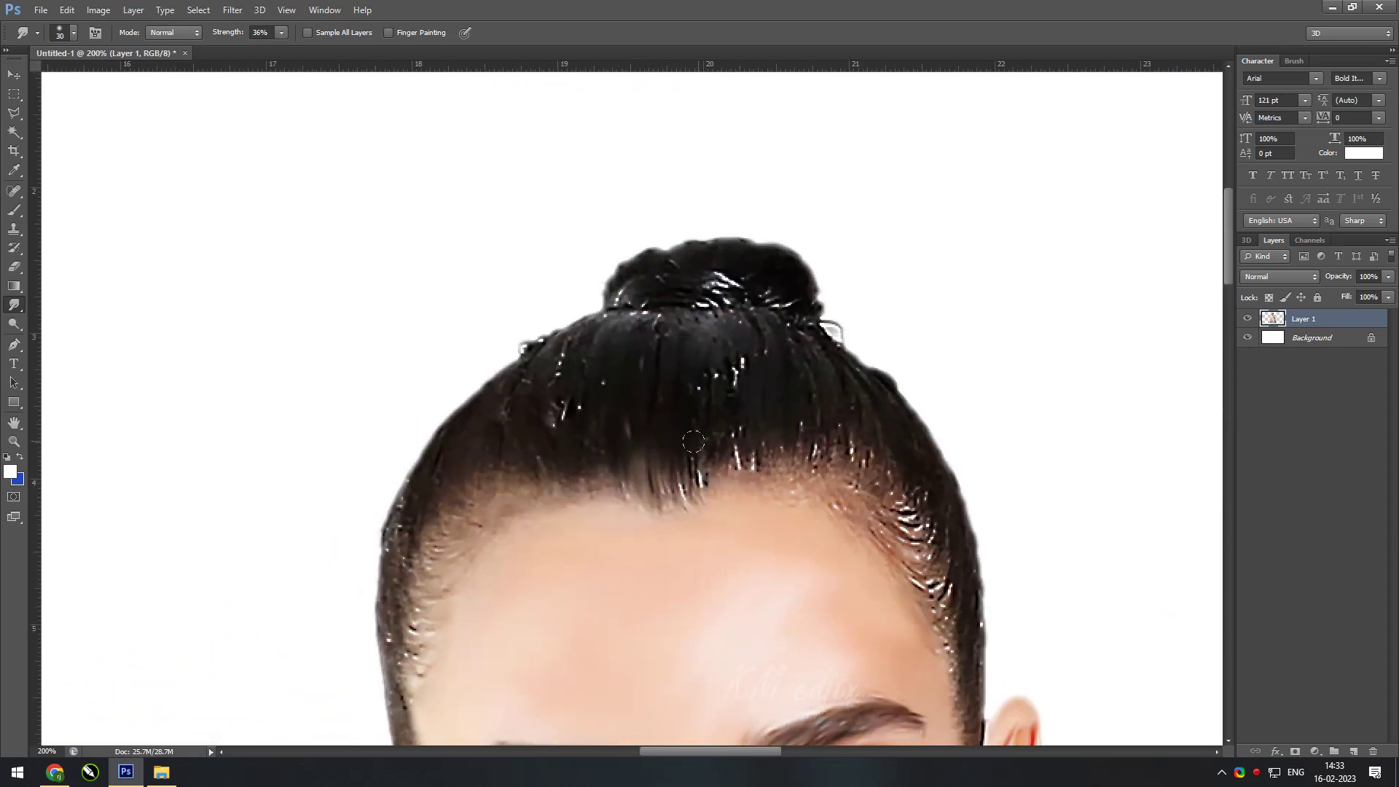
pyautogui.moveTo(775, 424); pyautogui.dragTo(947, 626)
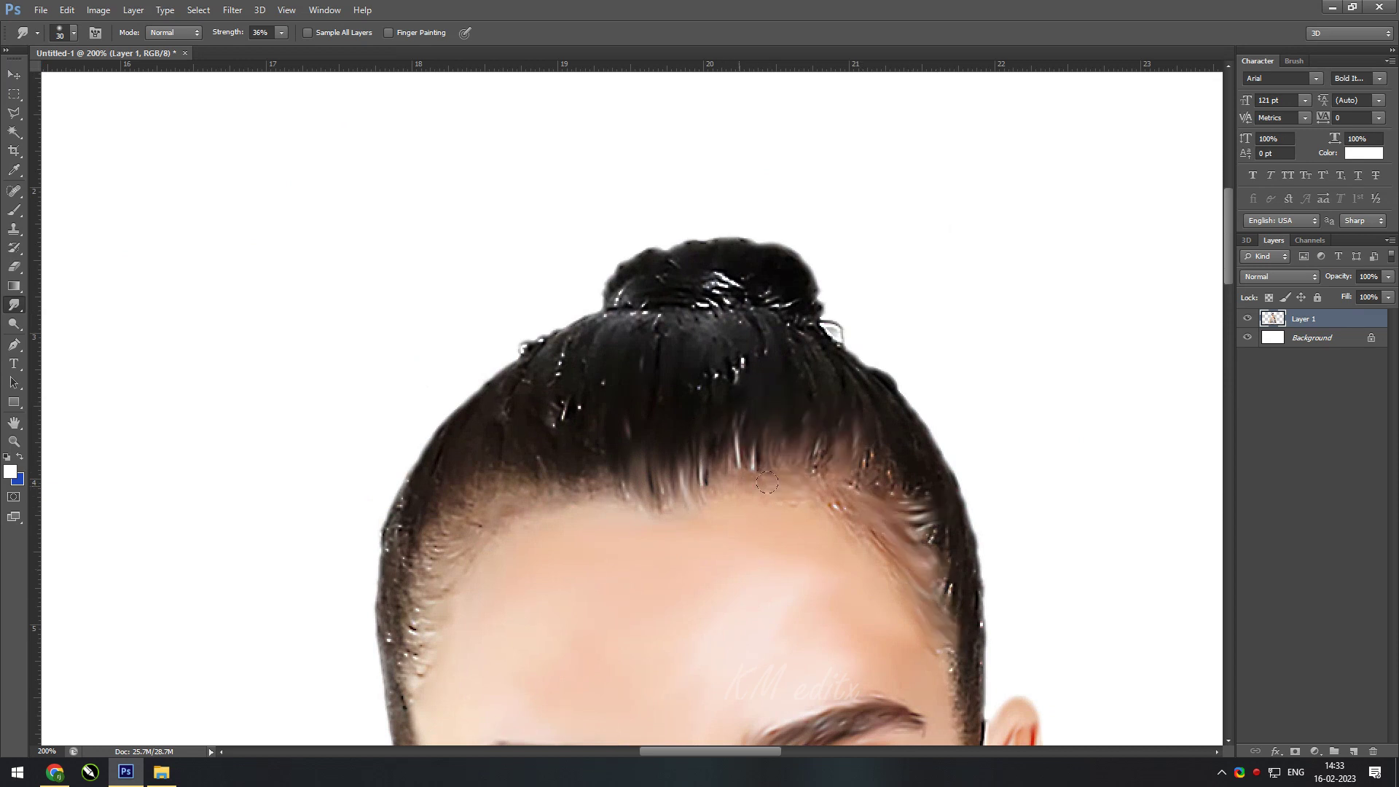
pyautogui.hscroll(-4, 751, 486)
pyautogui.hscroll(-2, 722, 485)
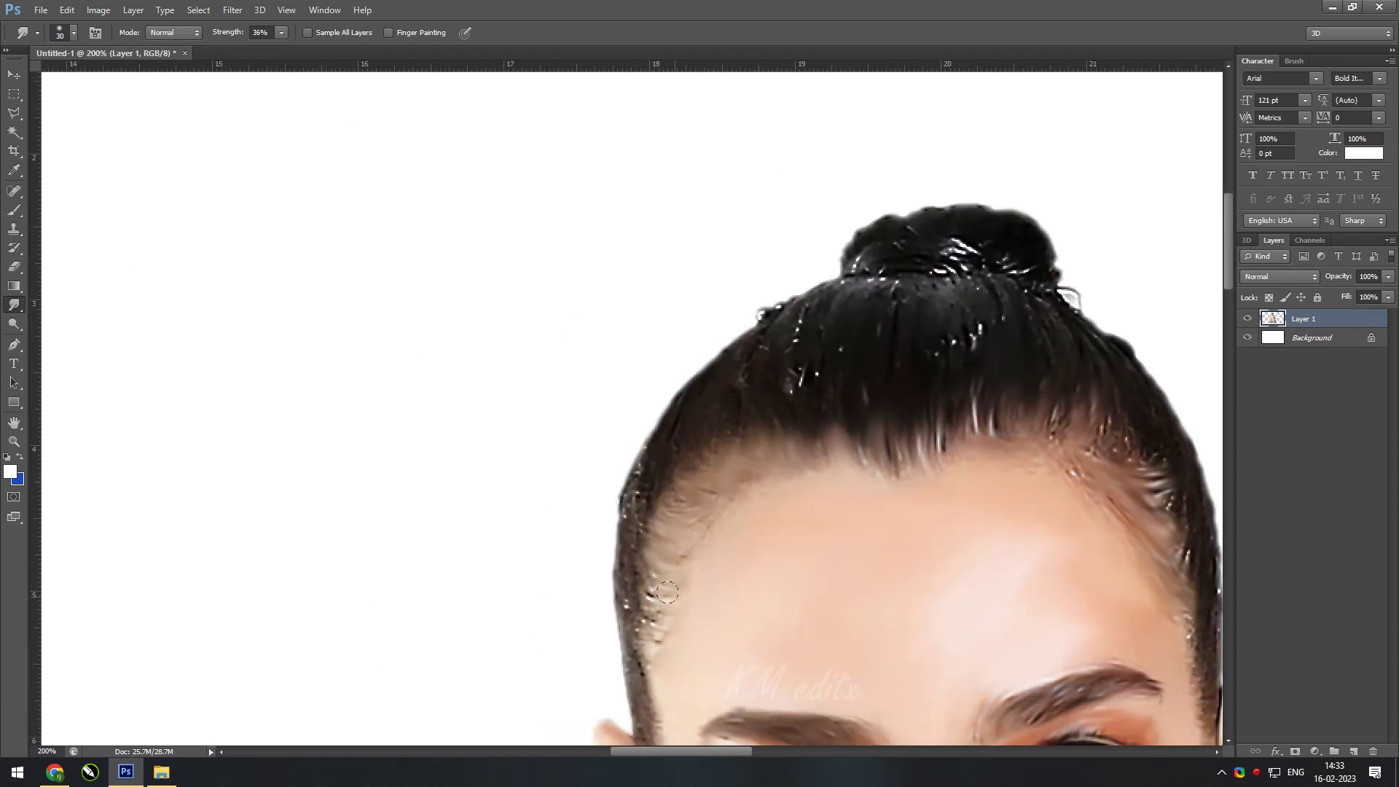
pyautogui.scroll(-4, 641, 568)
pyautogui.moveTo(644, 634); pyautogui.dragTo(648, 349)
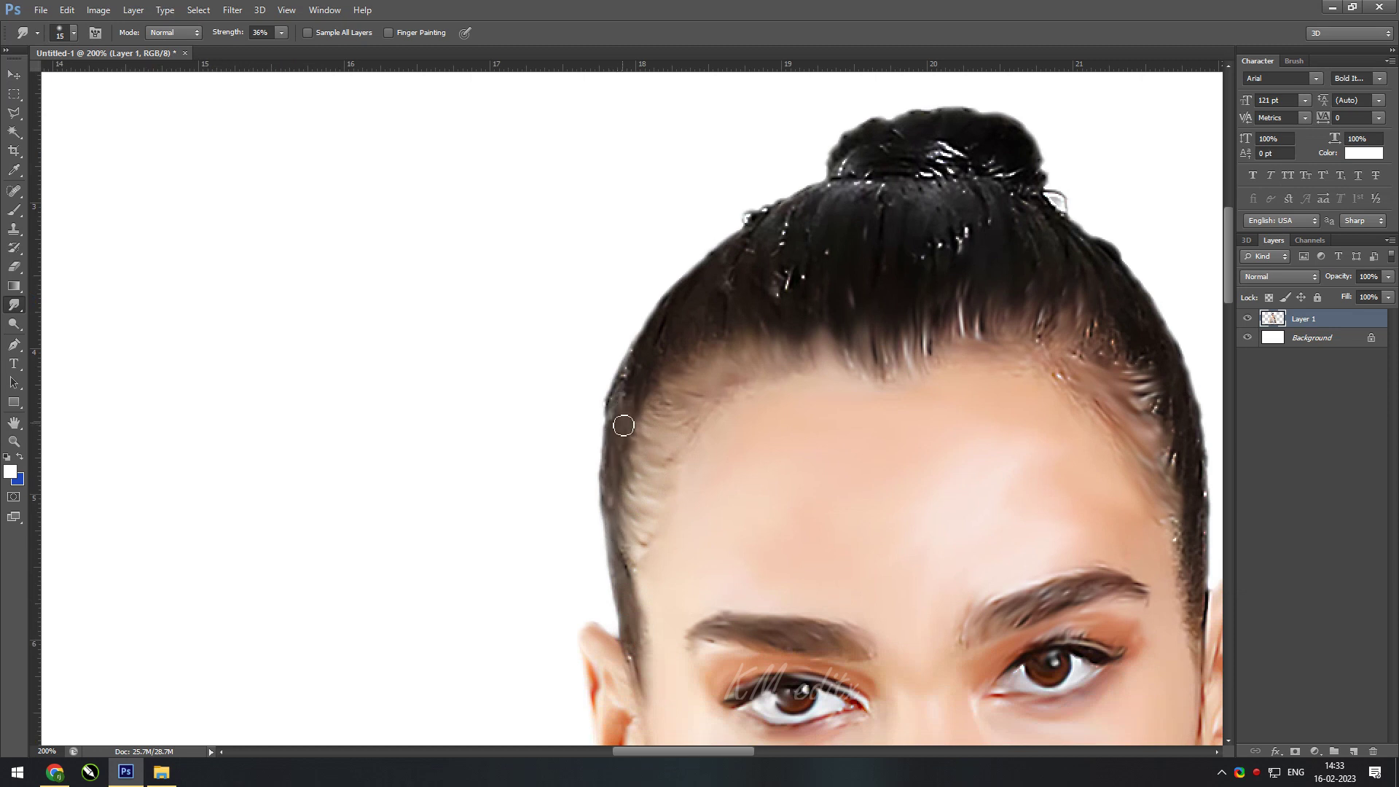
# - Blend the white glare specks on the bun and crown into dark hair
pyautogui.moveTo(785, 241); pyautogui.dragTo(697, 394)
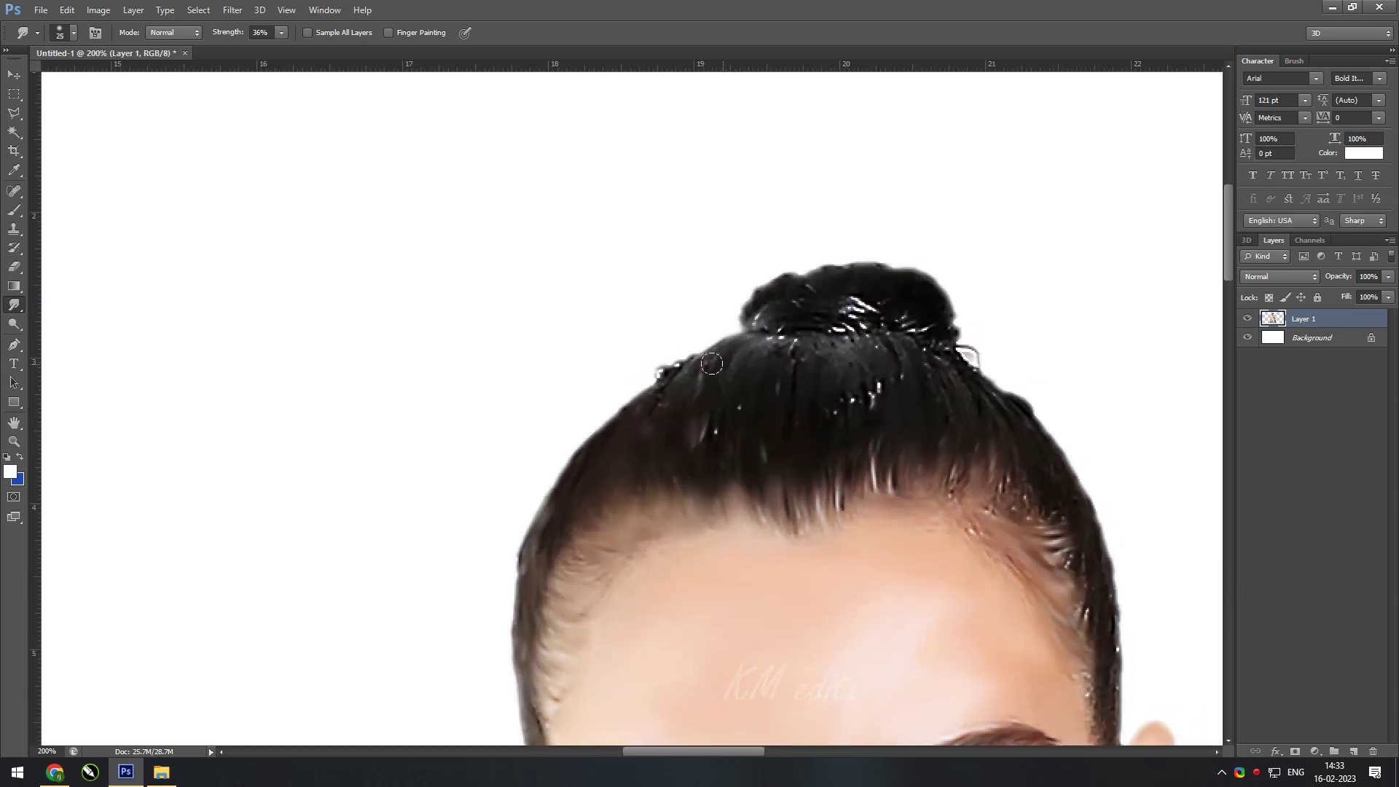
pyautogui.hscroll(1, 786, 437)
pyautogui.press(']')
pyautogui.moveTo(786, 437)
pyautogui.mouseDown()
pyautogui.moveTo(854, 416)
pyautogui.moveTo(970, 477)
pyautogui.mouseUp()
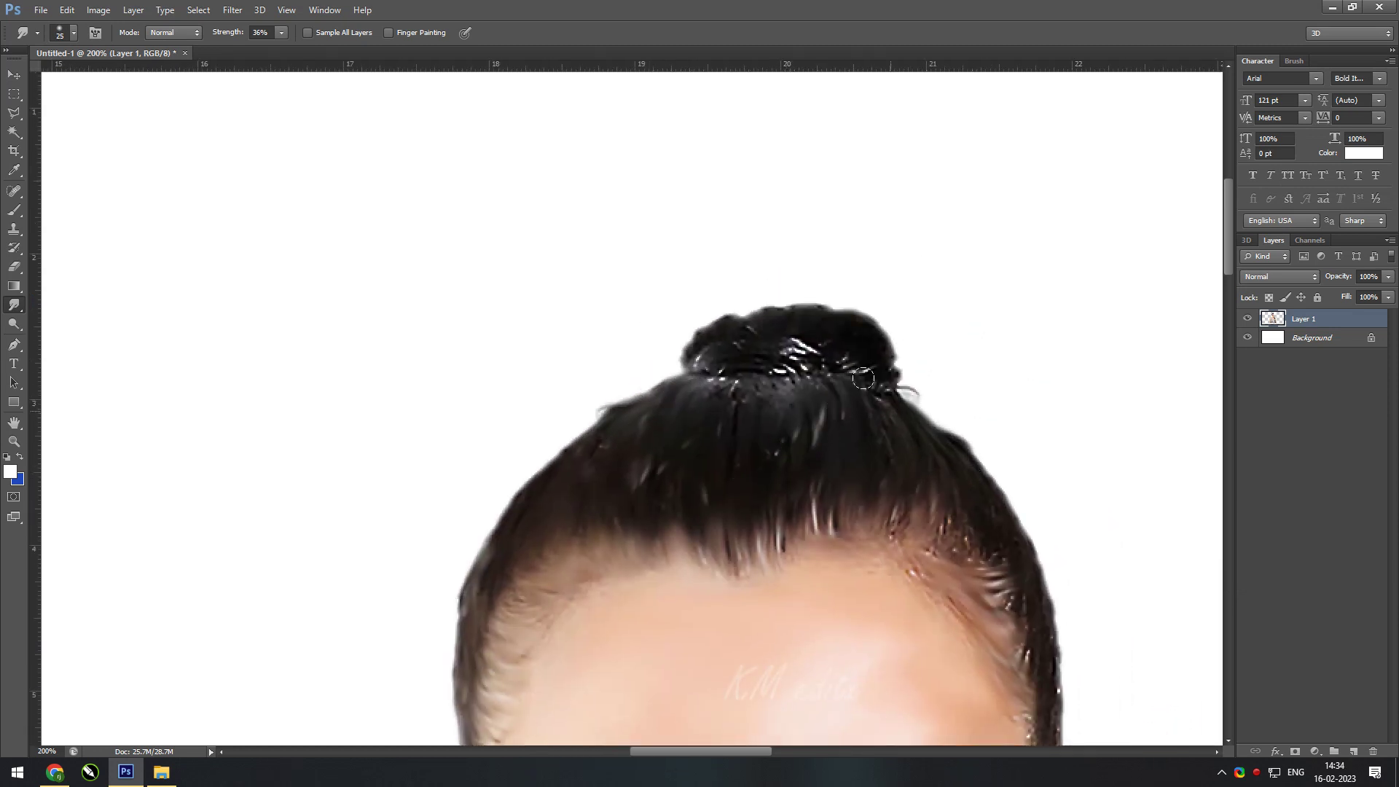
pyautogui.moveTo(889, 379)
pyautogui.mouseDown()
pyautogui.moveTo(780, 349)
pyautogui.moveTo(803, 316)
pyautogui.moveTo(886, 364)
pyautogui.moveTo(758, 379)
pyautogui.moveTo(828, 375)
pyautogui.mouseUp()
pyautogui.press('[')
pyautogui.scroll(-1, 798, 536)
pyautogui.hscroll(2, 799, 537)
# - Soften the remaining hairline strands and darken light strands on the hair's right side
pyautogui.moveTo(799, 537); pyautogui.dragTo(875, 506)
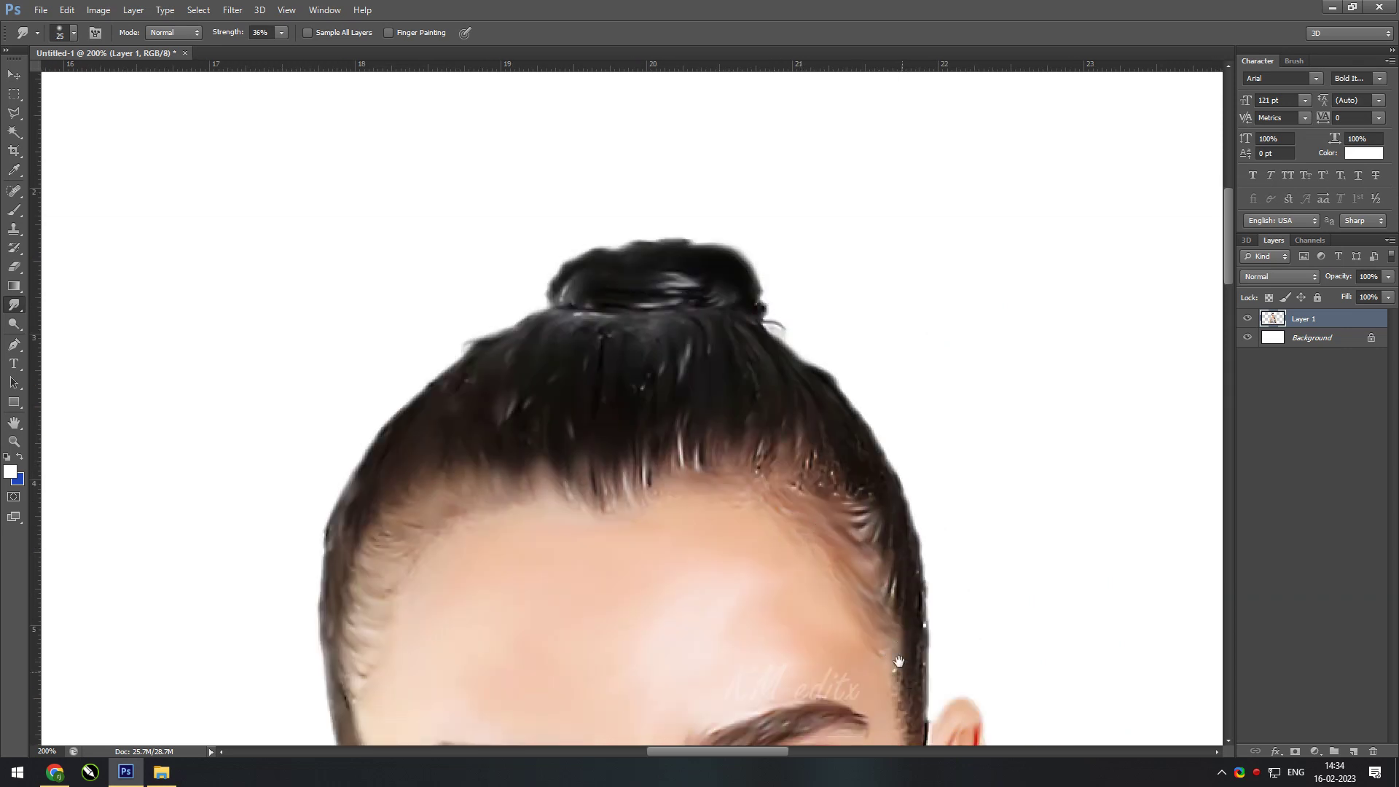
pyautogui.moveTo(898, 661); pyautogui.dragTo(852, 522)
pyautogui.press('[')
pyautogui.press('[')
pyautogui.press('[')
pyautogui.scroll(-1, 874, 607)
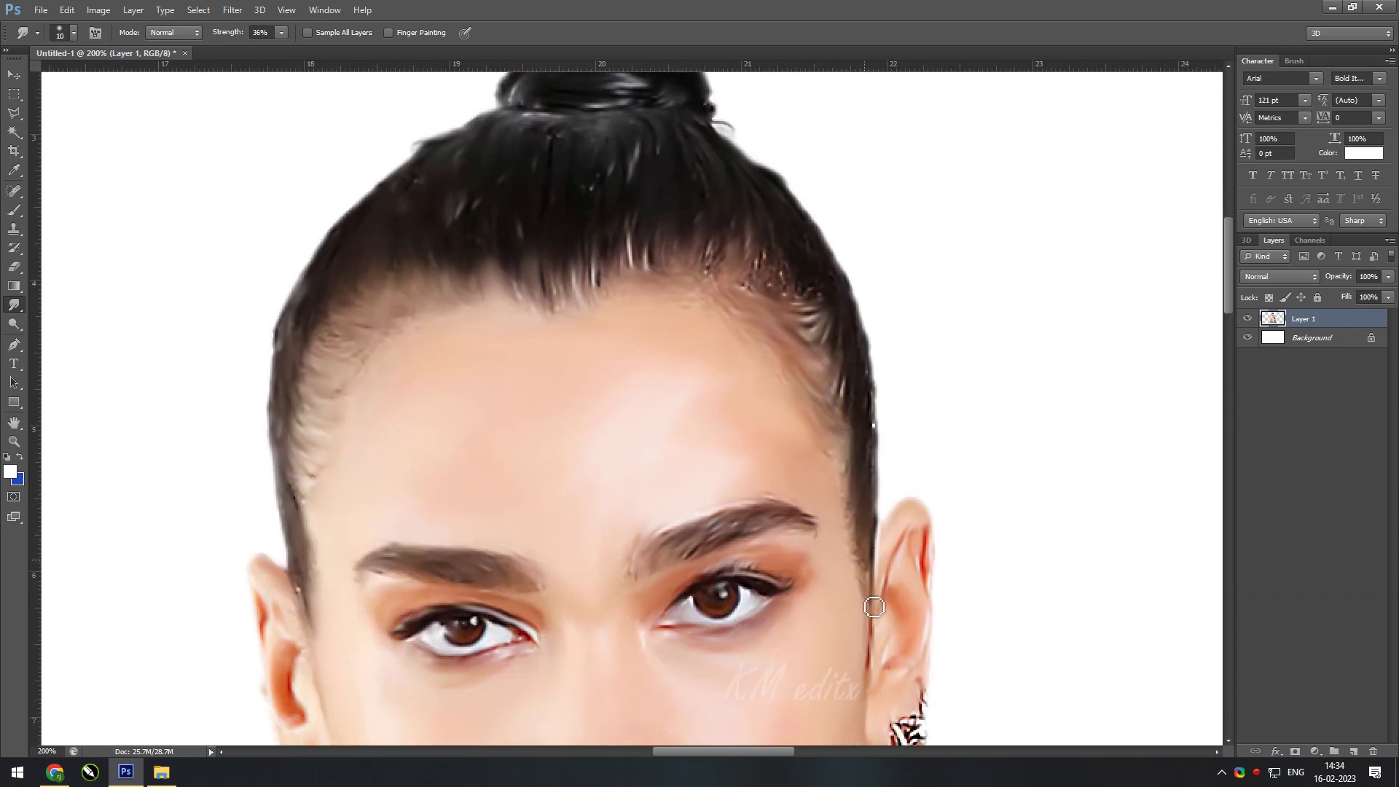
pyautogui.press(']')
pyautogui.scroll(2, 875, 547)
pyautogui.hscroll(-1, 882, 474)
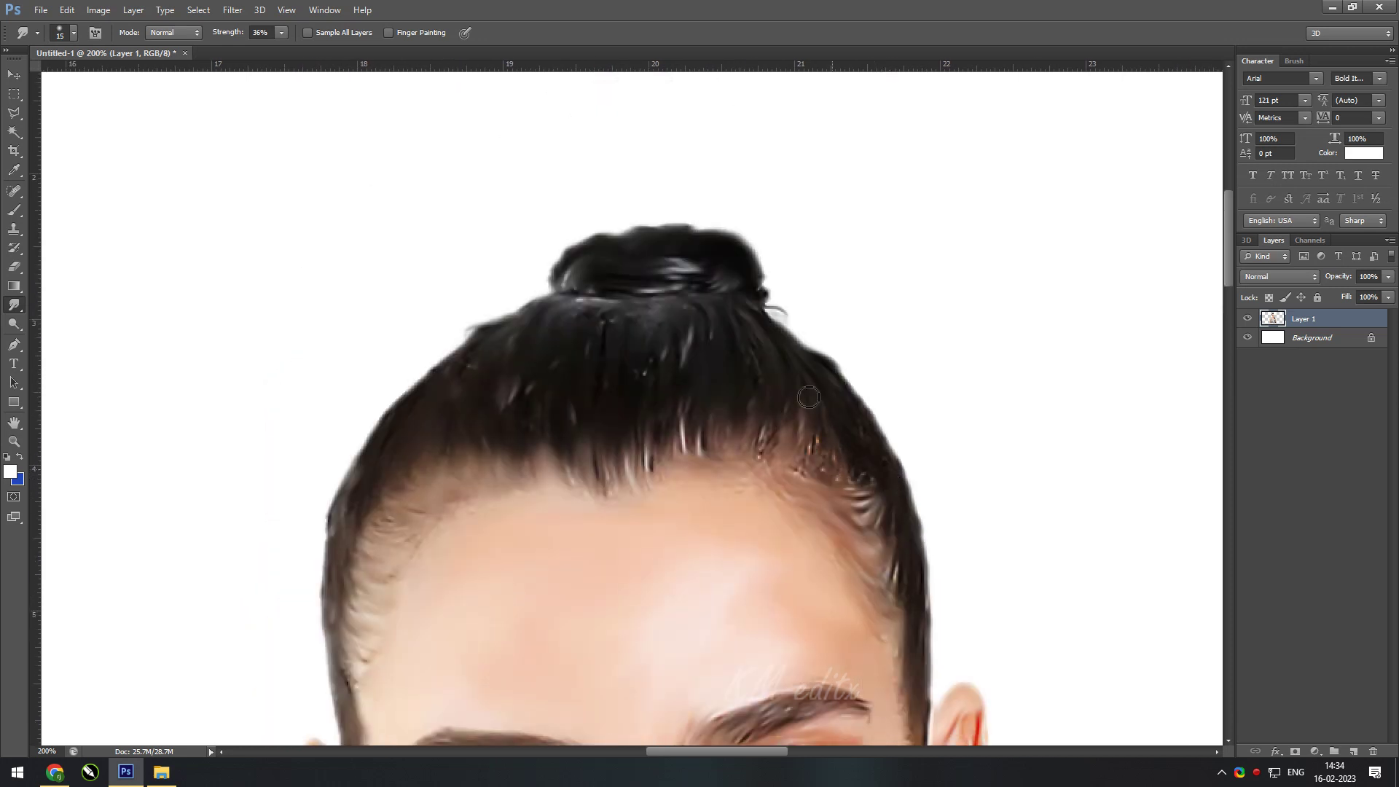
pyautogui.moveTo(809, 397); pyautogui.dragTo(857, 489)
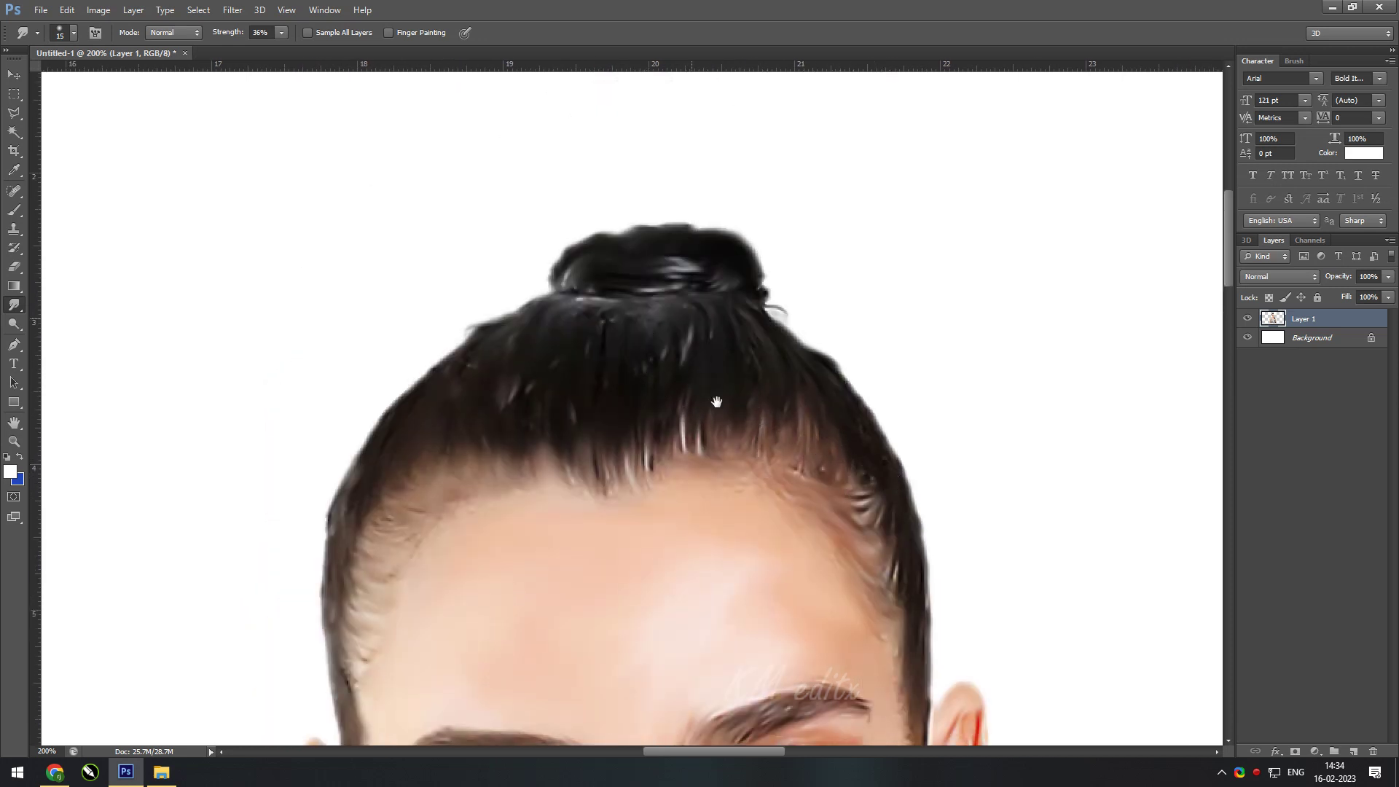
pyautogui.moveTo(717, 402); pyautogui.dragTo(738, 489)
# - Smudge the white highlight streaks on the upper braid down toward the shoulder
pyautogui.hotkey('ctrl', '-')
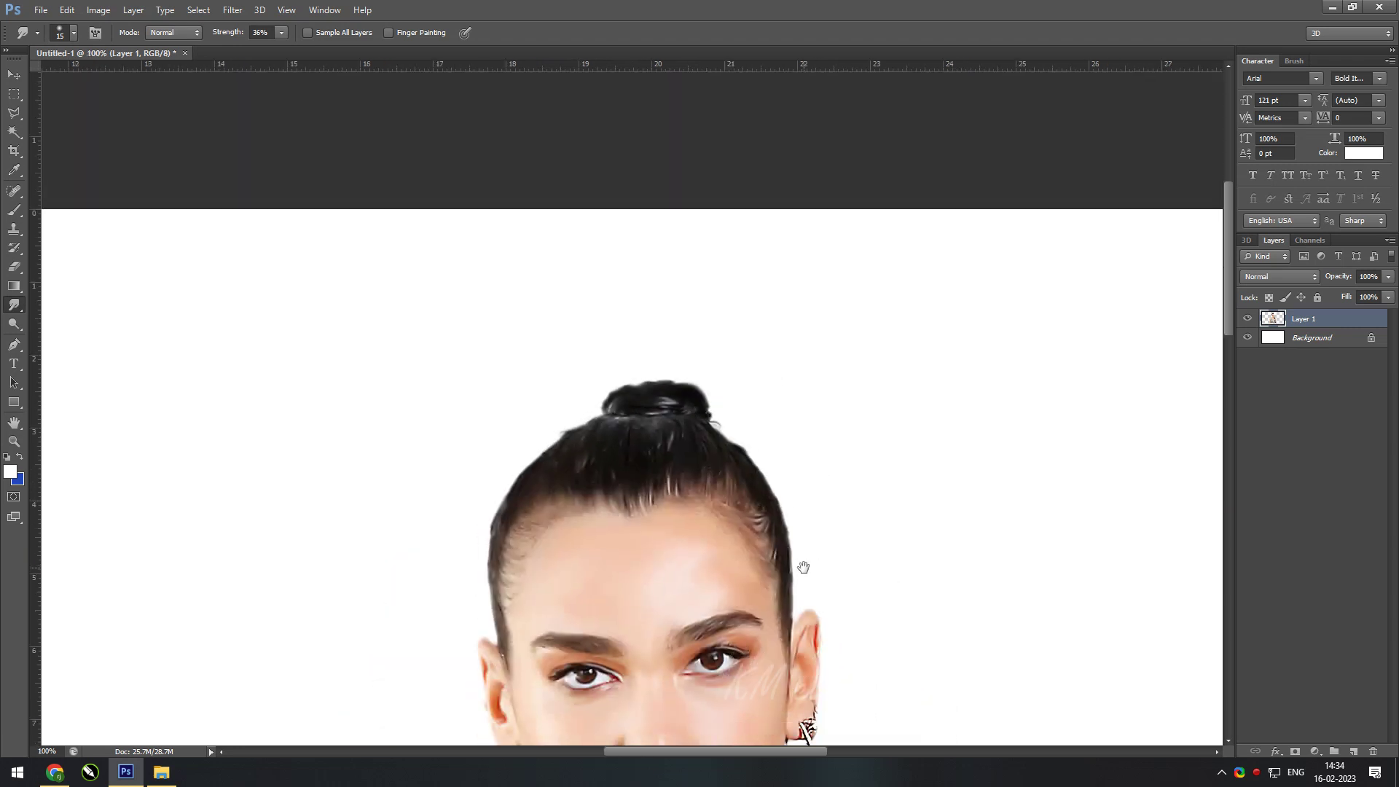
pyautogui.hotkey('ctrl', '+')
pyautogui.moveTo(819, 619); pyautogui.dragTo(693, 318)
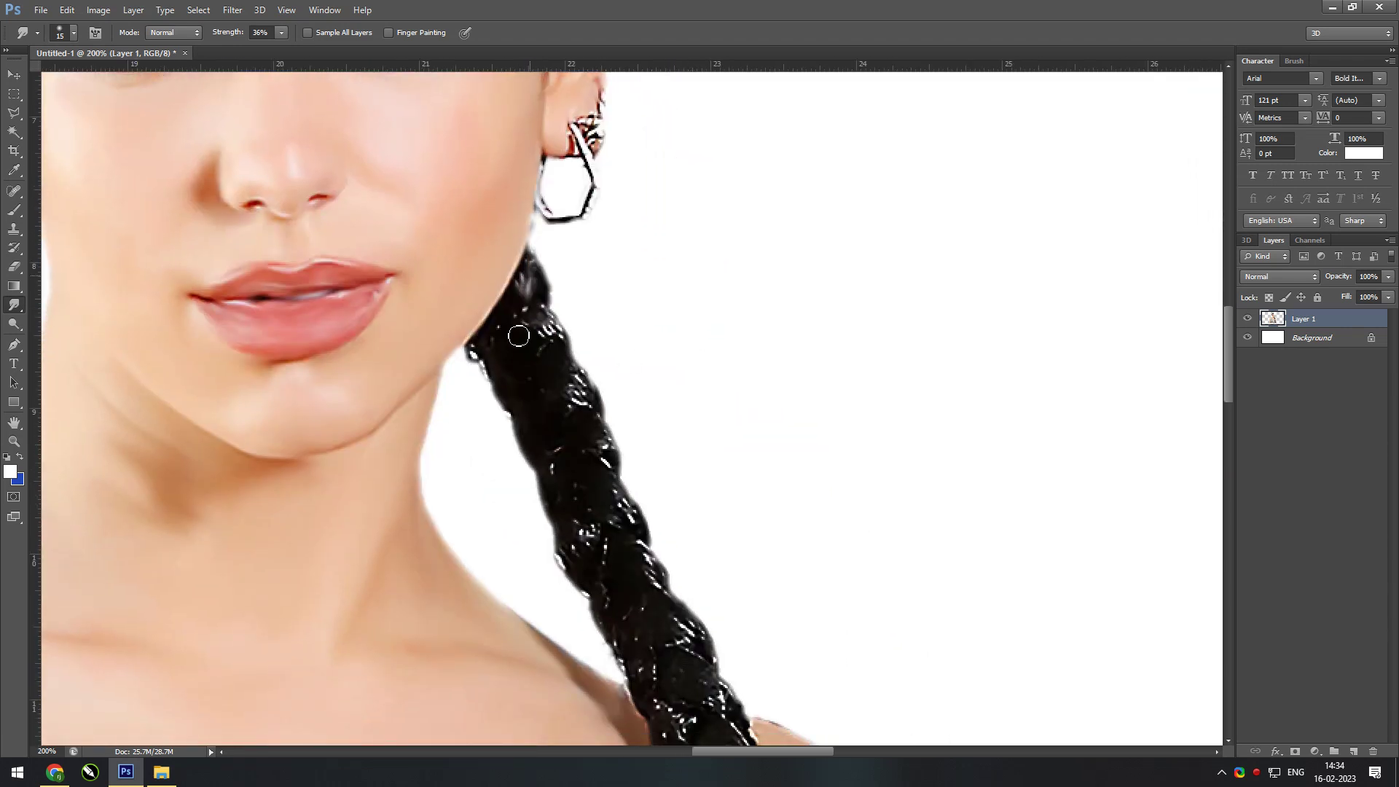
pyautogui.moveTo(519, 336); pyautogui.dragTo(620, 532)
pyautogui.scroll(-3, 620, 532)
pyautogui.moveTo(554, 459); pyautogui.dragTo(596, 529)
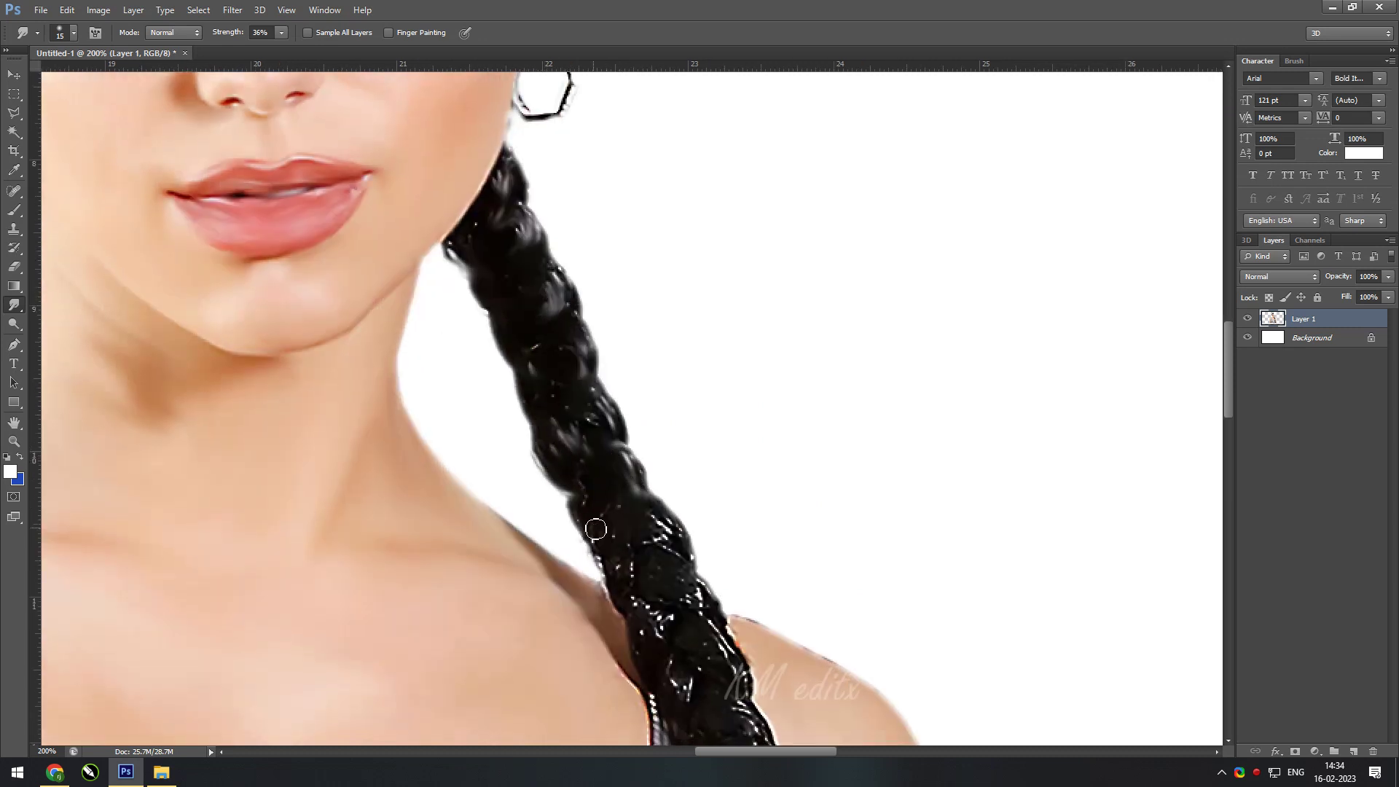
pyautogui.scroll(-3, 566, 409)
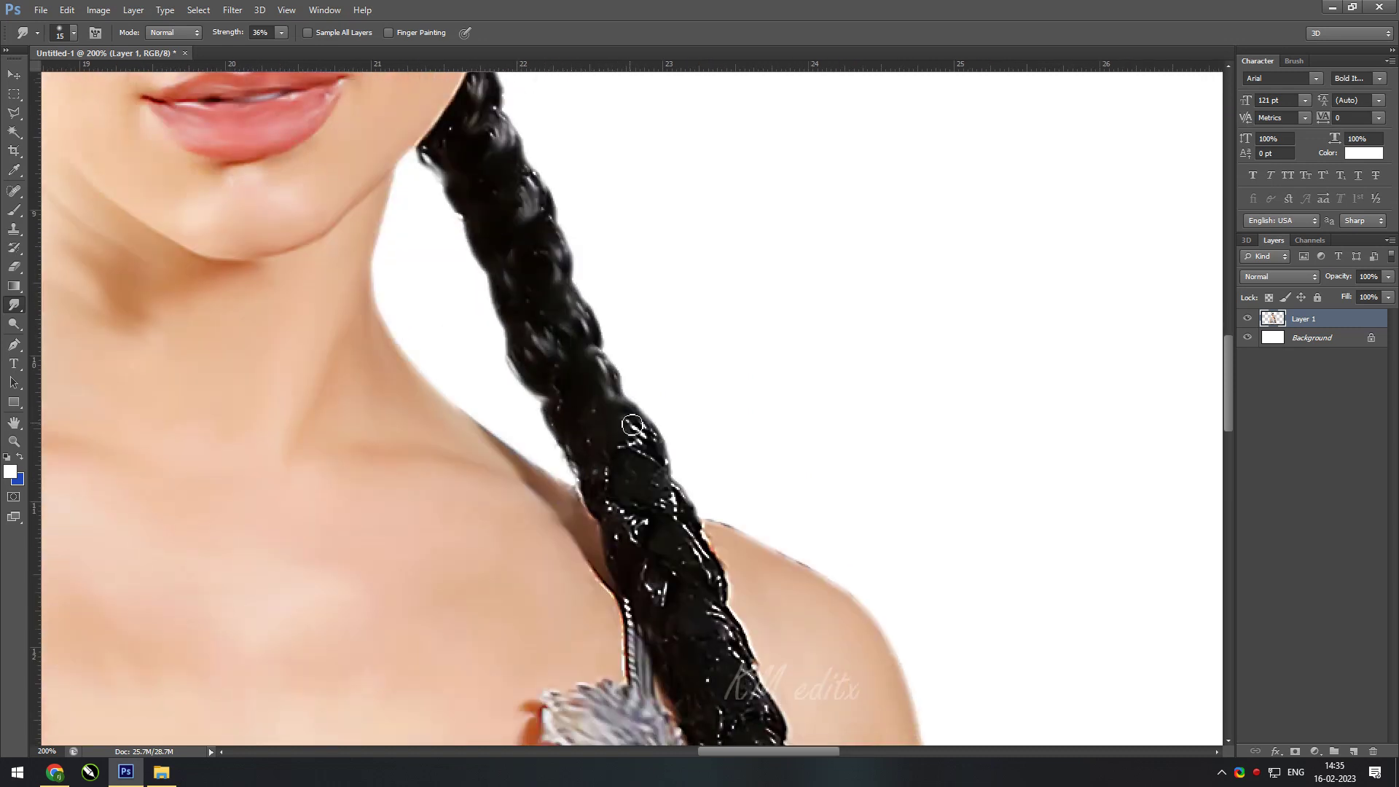
pyautogui.moveTo(632, 425); pyautogui.dragTo(617, 532)
pyautogui.moveTo(661, 487)
pyautogui.mouseDown()
pyautogui.moveTo(646, 509)
pyautogui.moveTo(556, 381)
pyautogui.mouseUp()
pyautogui.moveTo(654, 528)
pyautogui.mouseDown()
pyautogui.moveTo(621, 345)
pyautogui.moveTo(663, 427)
pyautogui.mouseUp()
pyautogui.moveTo(638, 301); pyautogui.dragTo(592, 143)
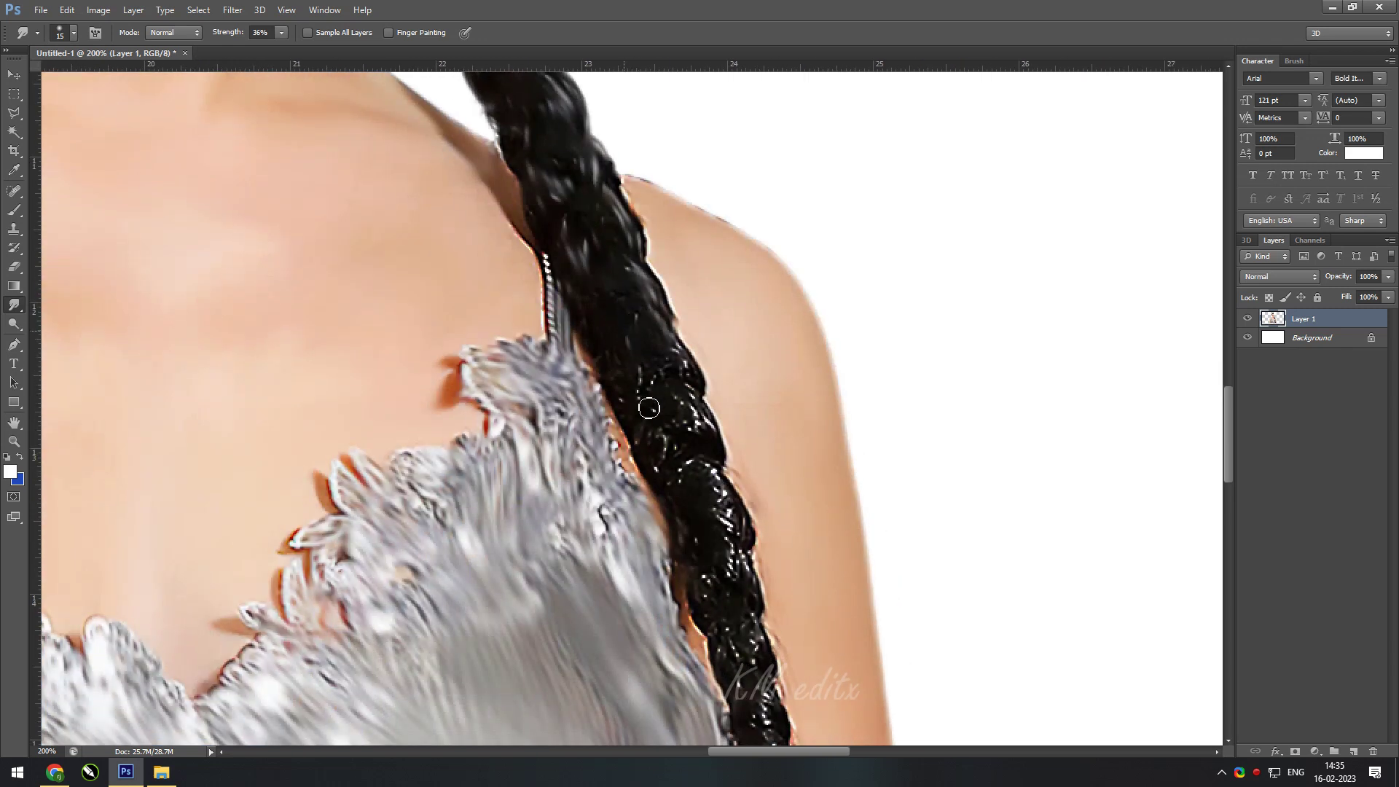
pyautogui.moveTo(605, 394)
pyautogui.mouseDown()
pyautogui.moveTo(640, 452)
pyautogui.moveTo(501, 284)
pyautogui.mouseUp()
# - With a larger smudge brush, smooth the lower braid's highlights and soften its edges
pyautogui.press(']')
pyautogui.press(']')
pyautogui.moveTo(587, 281)
pyautogui.mouseDown()
pyautogui.moveTo(605, 365)
pyautogui.moveTo(554, 269)
pyautogui.mouseUp()
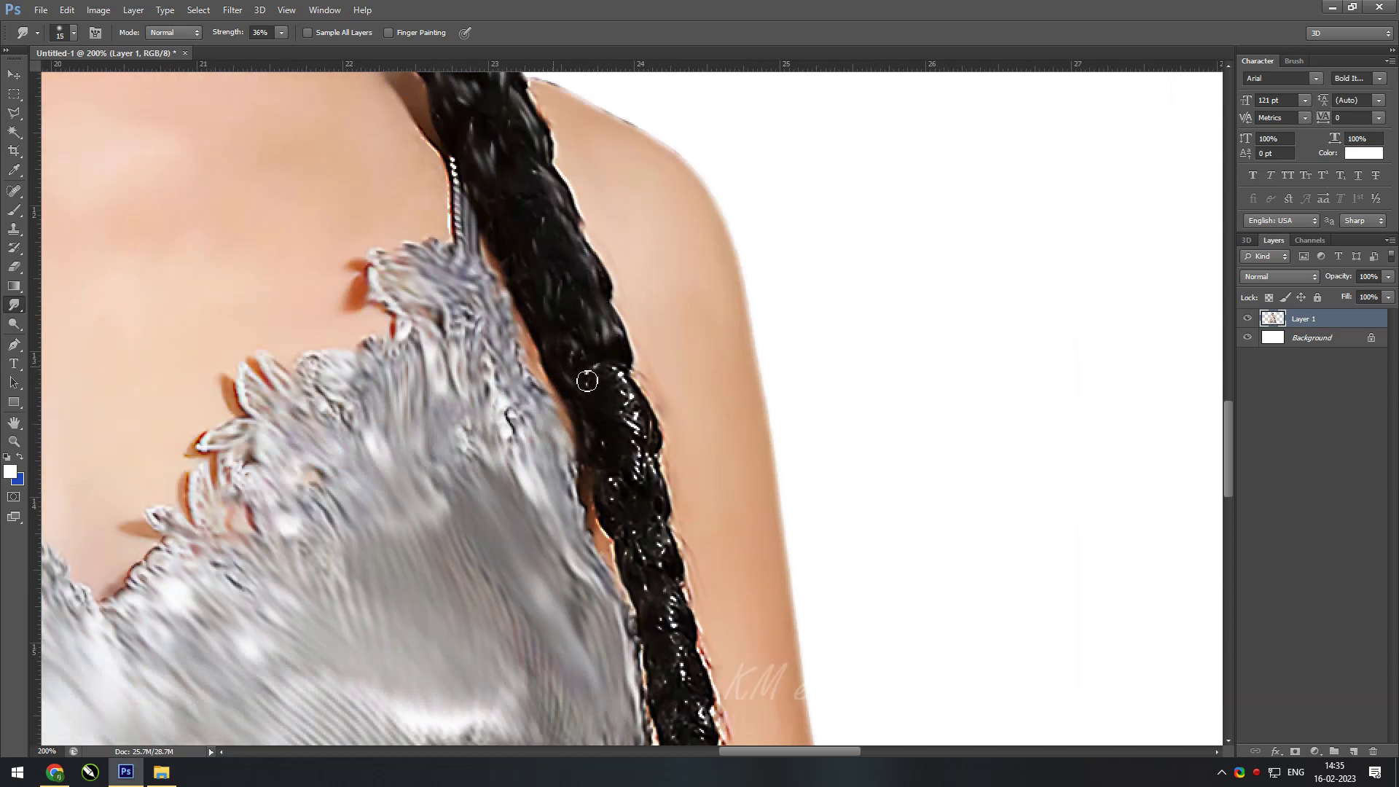
pyautogui.moveTo(598, 372)
pyautogui.mouseDown()
pyautogui.moveTo(634, 466)
pyautogui.moveTo(610, 381)
pyautogui.mouseUp()
pyautogui.moveTo(614, 490)
pyautogui.mouseDown()
pyautogui.moveTo(586, 377)
pyautogui.moveTo(647, 478)
pyautogui.moveTo(632, 393)
pyautogui.moveTo(645, 481)
pyautogui.moveTo(616, 426)
pyautogui.mouseUp()
pyautogui.moveTo(656, 510); pyautogui.dragTo(631, 438)
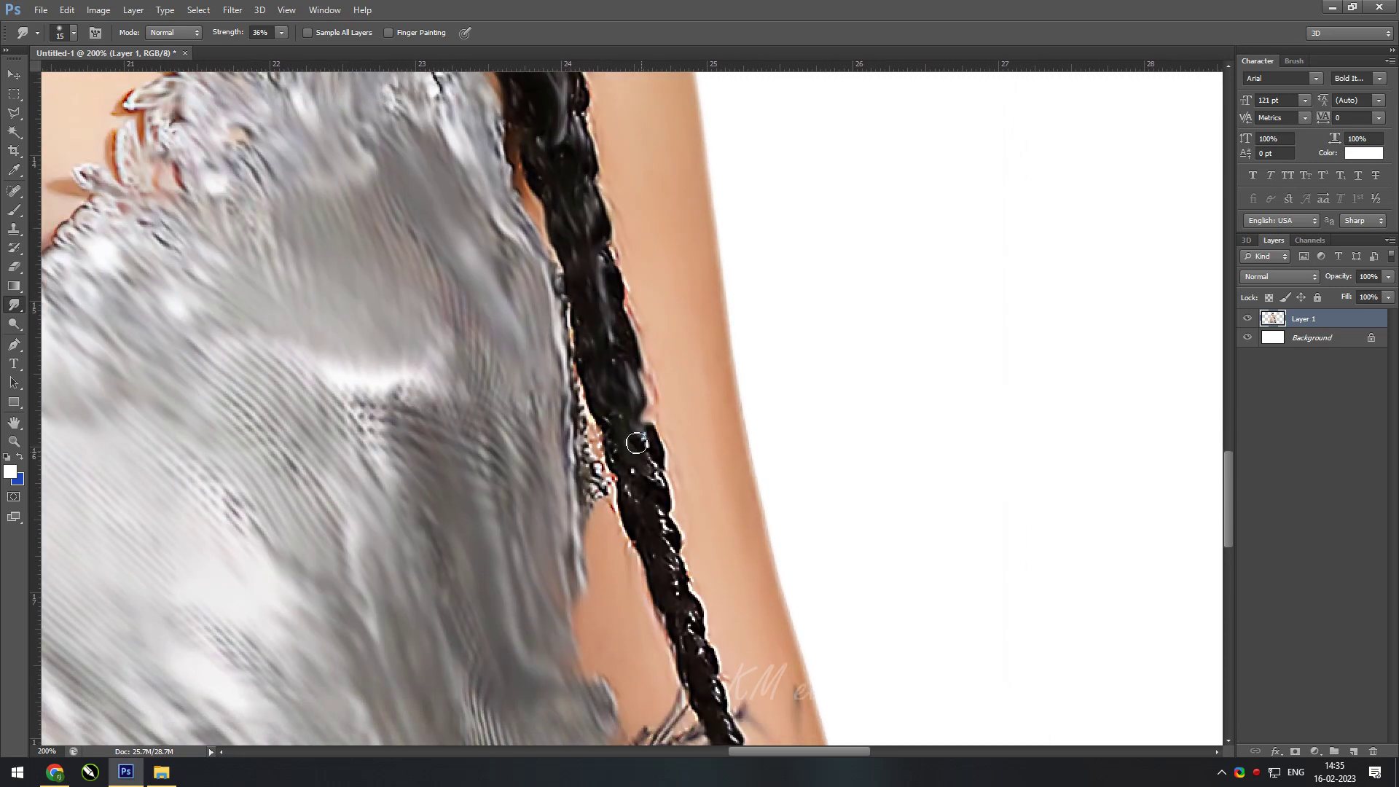
pyautogui.moveTo(587, 368)
pyautogui.mouseDown()
pyautogui.moveTo(605, 510)
pyautogui.moveTo(626, 486)
pyautogui.moveTo(665, 531)
pyautogui.mouseUp()
pyautogui.moveTo(643, 444)
pyautogui.mouseDown()
pyautogui.moveTo(667, 528)
pyautogui.moveTo(638, 408)
pyautogui.mouseUp()
pyautogui.moveTo(652, 492)
pyautogui.mouseDown()
pyautogui.moveTo(718, 663)
pyautogui.moveTo(729, 584)
pyautogui.mouseUp()
pyautogui.moveTo(700, 510)
pyautogui.mouseDown()
pyautogui.moveTo(758, 620)
pyautogui.moveTo(735, 533)
pyautogui.moveTo(718, 586)
pyautogui.moveTo(720, 569)
pyautogui.mouseUp()
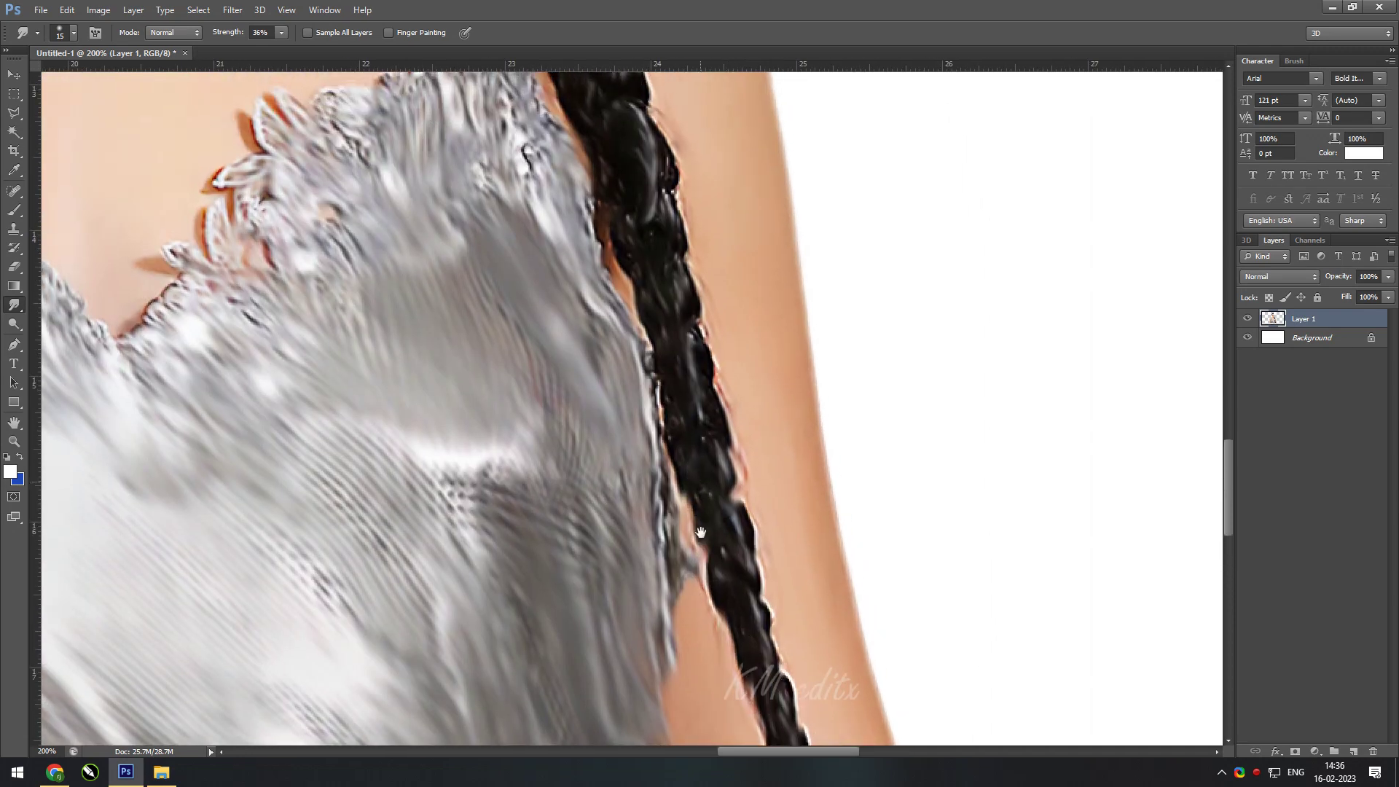
pyautogui.moveTo(696, 437); pyautogui.dragTo(709, 503)
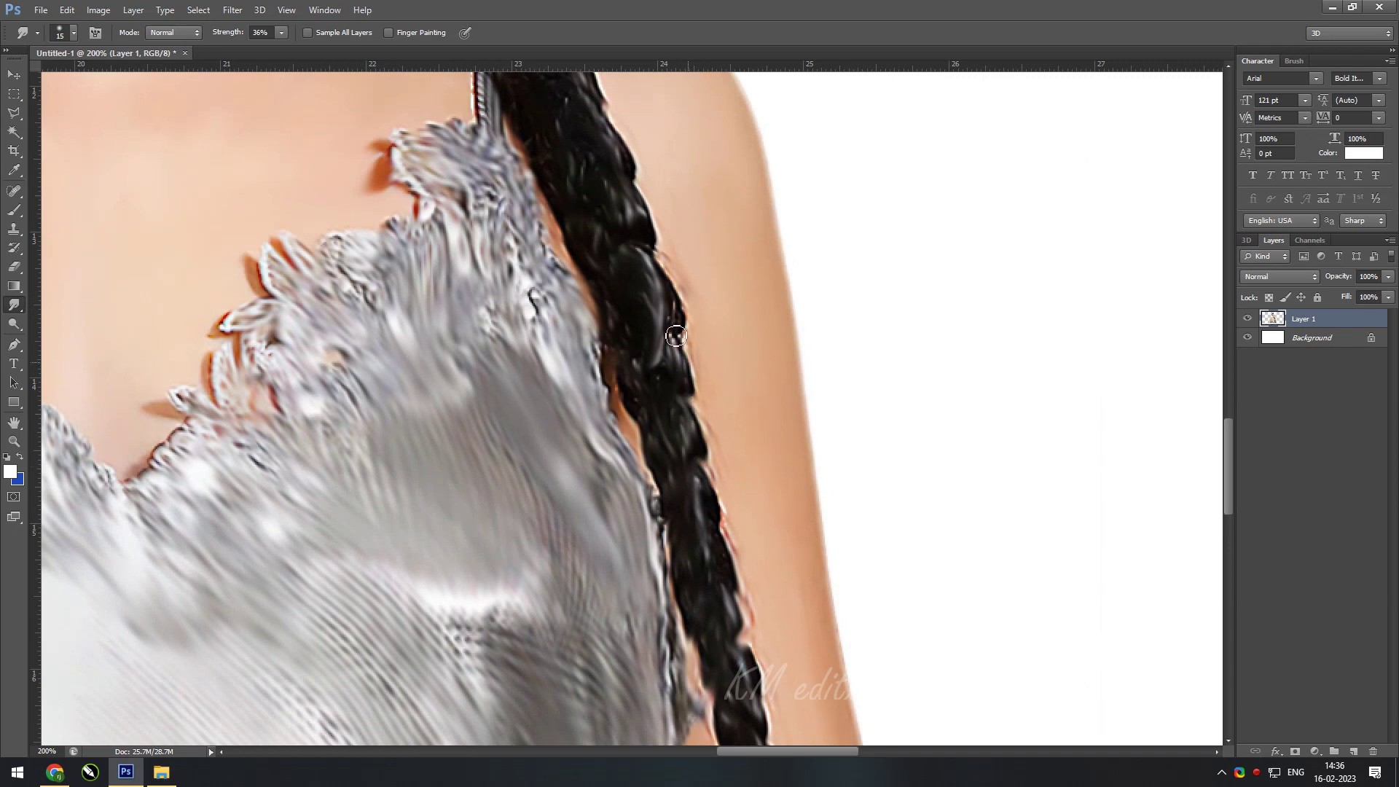
pyautogui.moveTo(678, 344); pyautogui.dragTo(682, 546)
pyautogui.moveTo(652, 430); pyautogui.dragTo(665, 464)
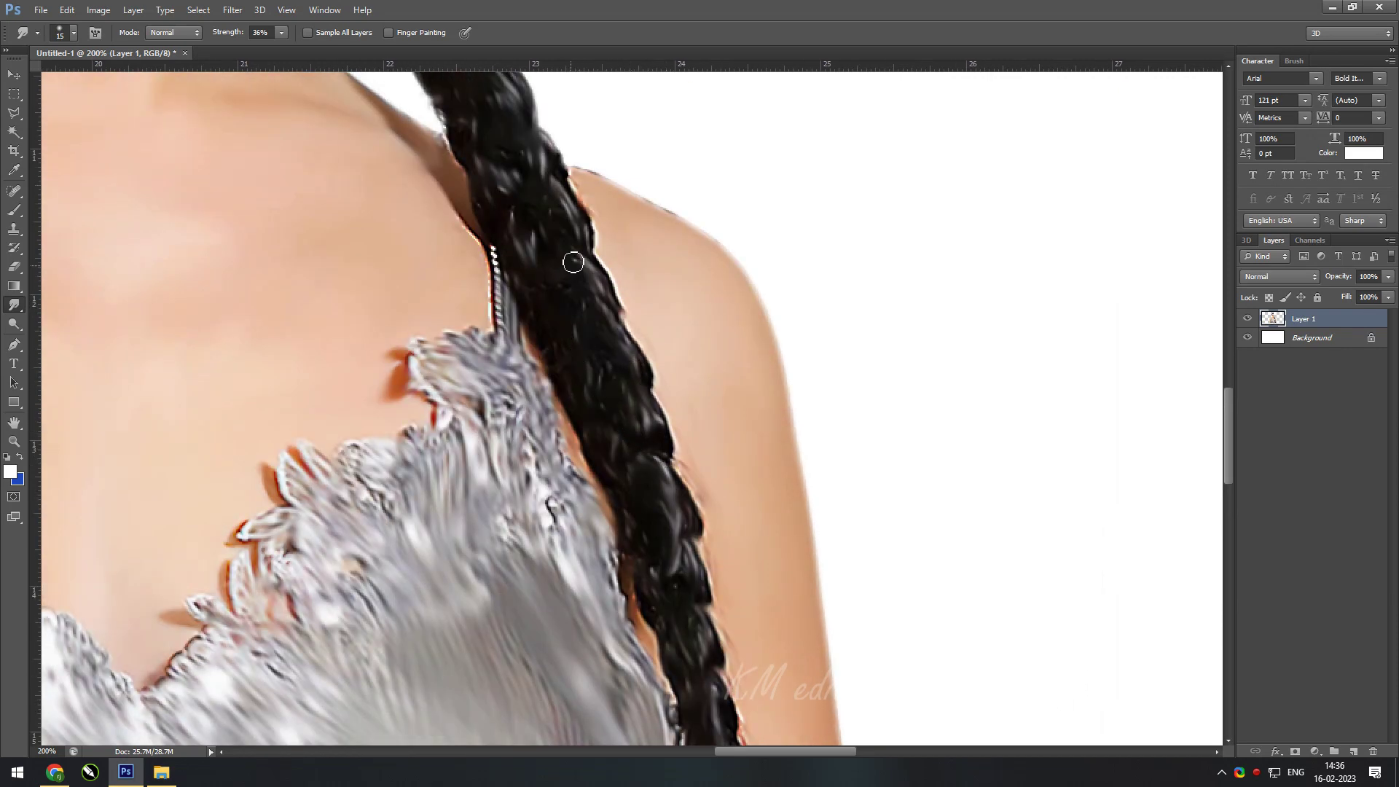
pyautogui.moveTo(550, 191); pyautogui.dragTo(652, 537)
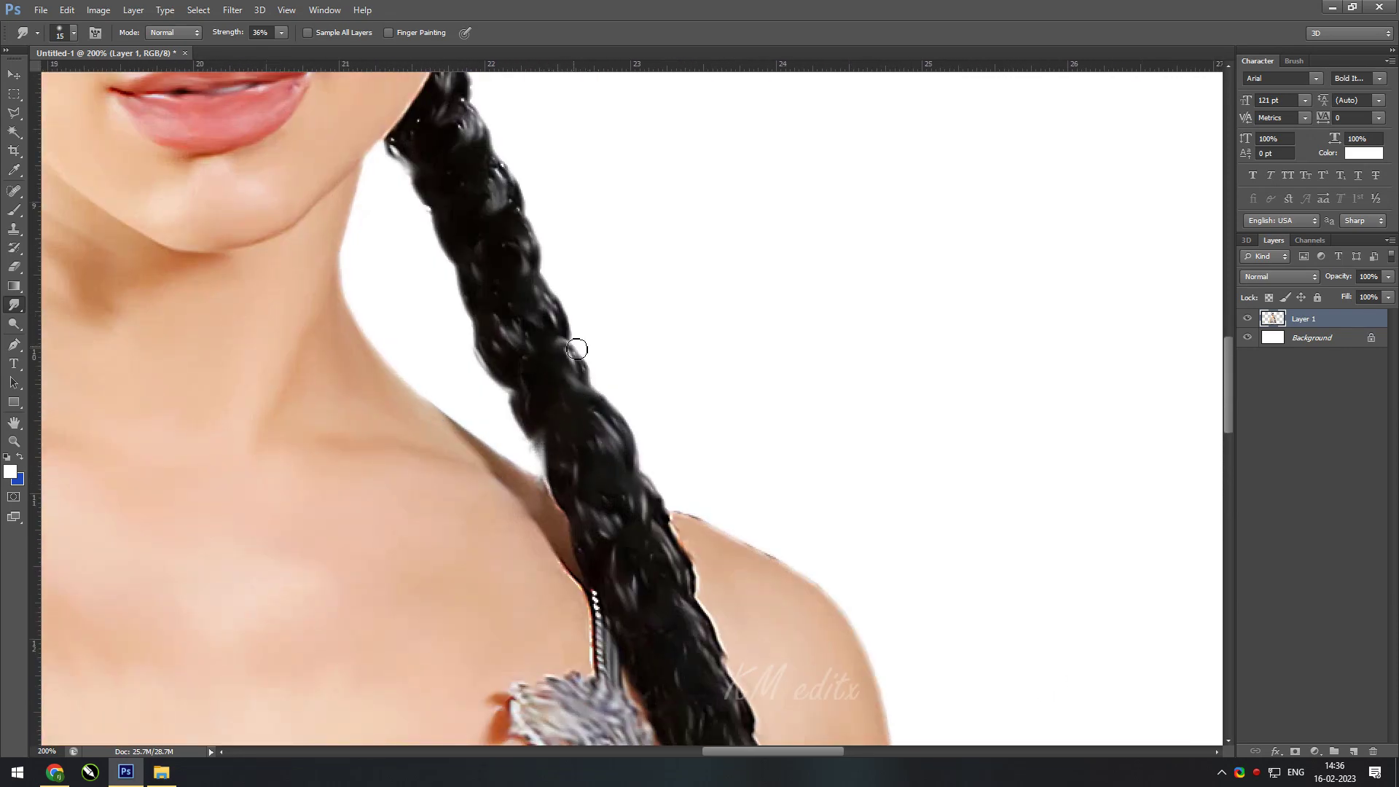
# - Fill the Background layer with blue, then swap colours and fill it grey
pyautogui.scroll(-3, 405, 141)
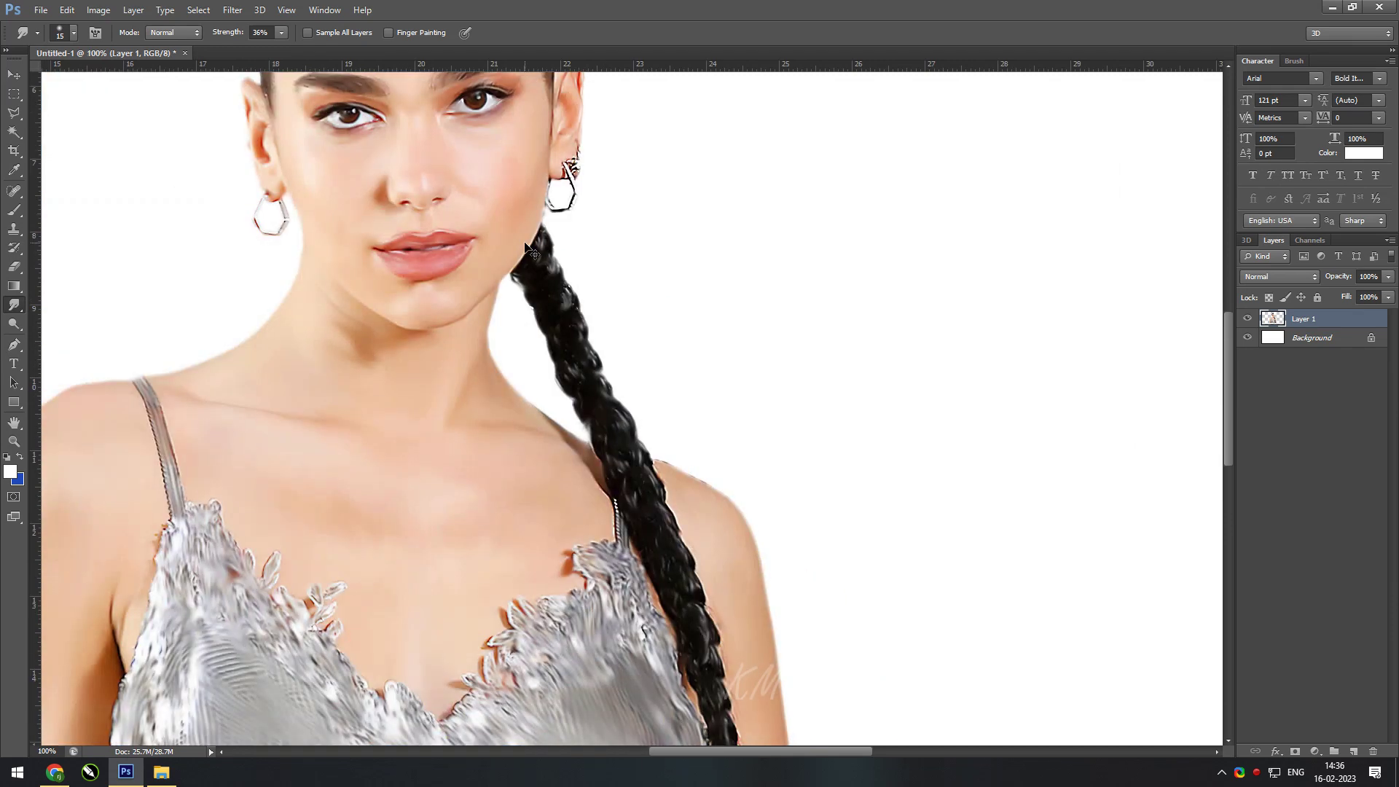
pyautogui.scroll(2, 610, 379)
pyautogui.scroll(1, 452, 183)
pyautogui.scroll(-3, 452, 184)
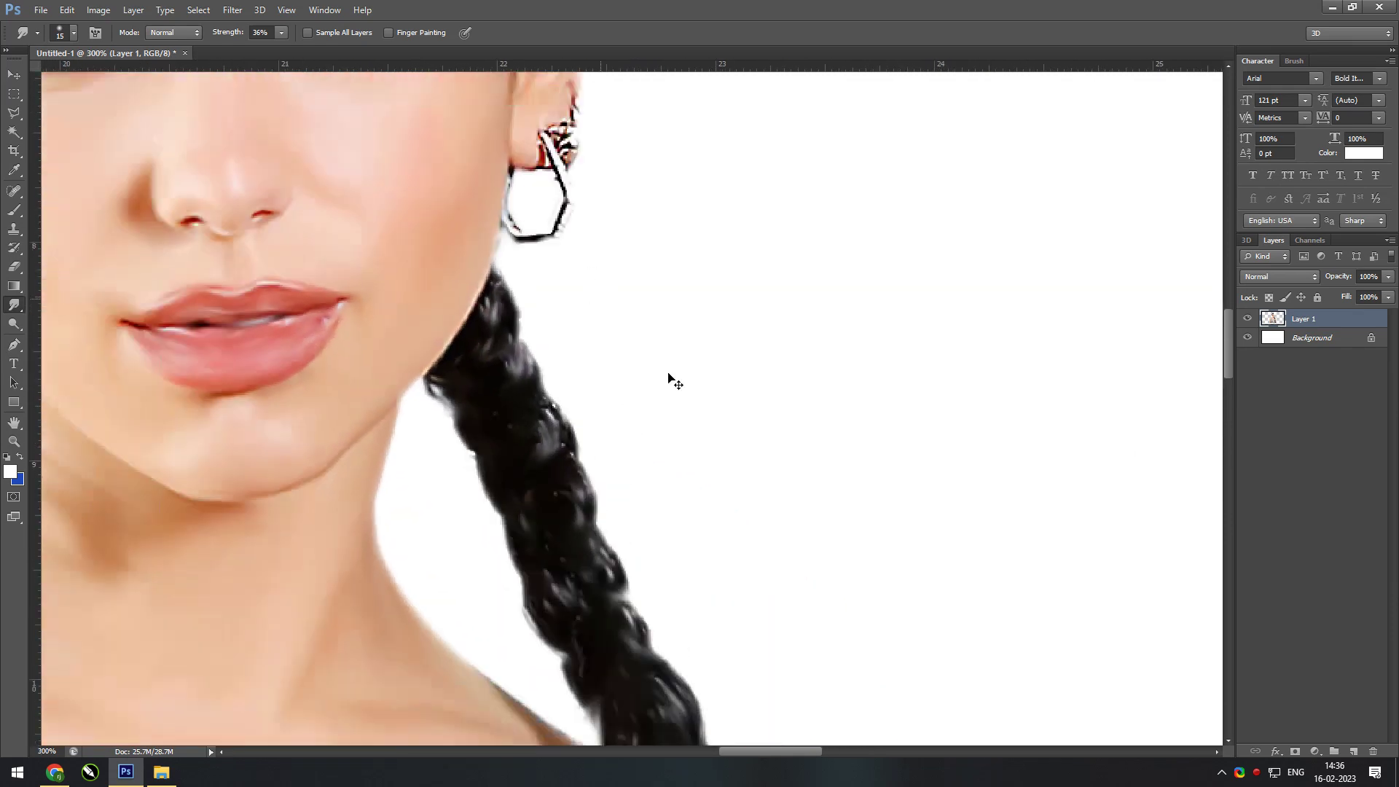
pyautogui.scroll(-3, 668, 378)
pyautogui.click(1312, 337)
pyautogui.click(1300, 190)
pyautogui.hotkey('ctrl', 'BackSpace')
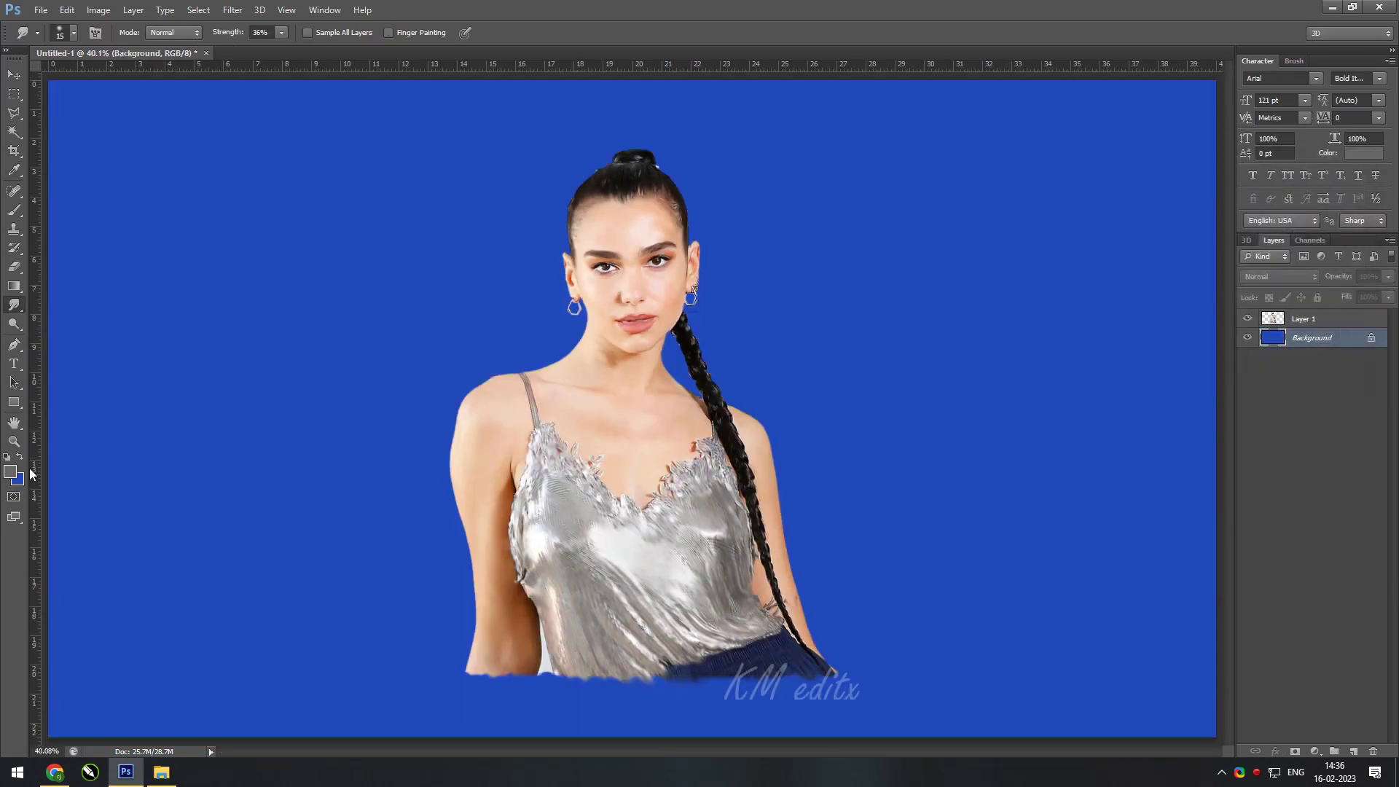
pyautogui.press('x')
pyautogui.hotkey('ctrl', 'BackSpace')
# - Add a new empty layer above Layer 1 and begin naming it Hair
pyautogui.click(14, 76)
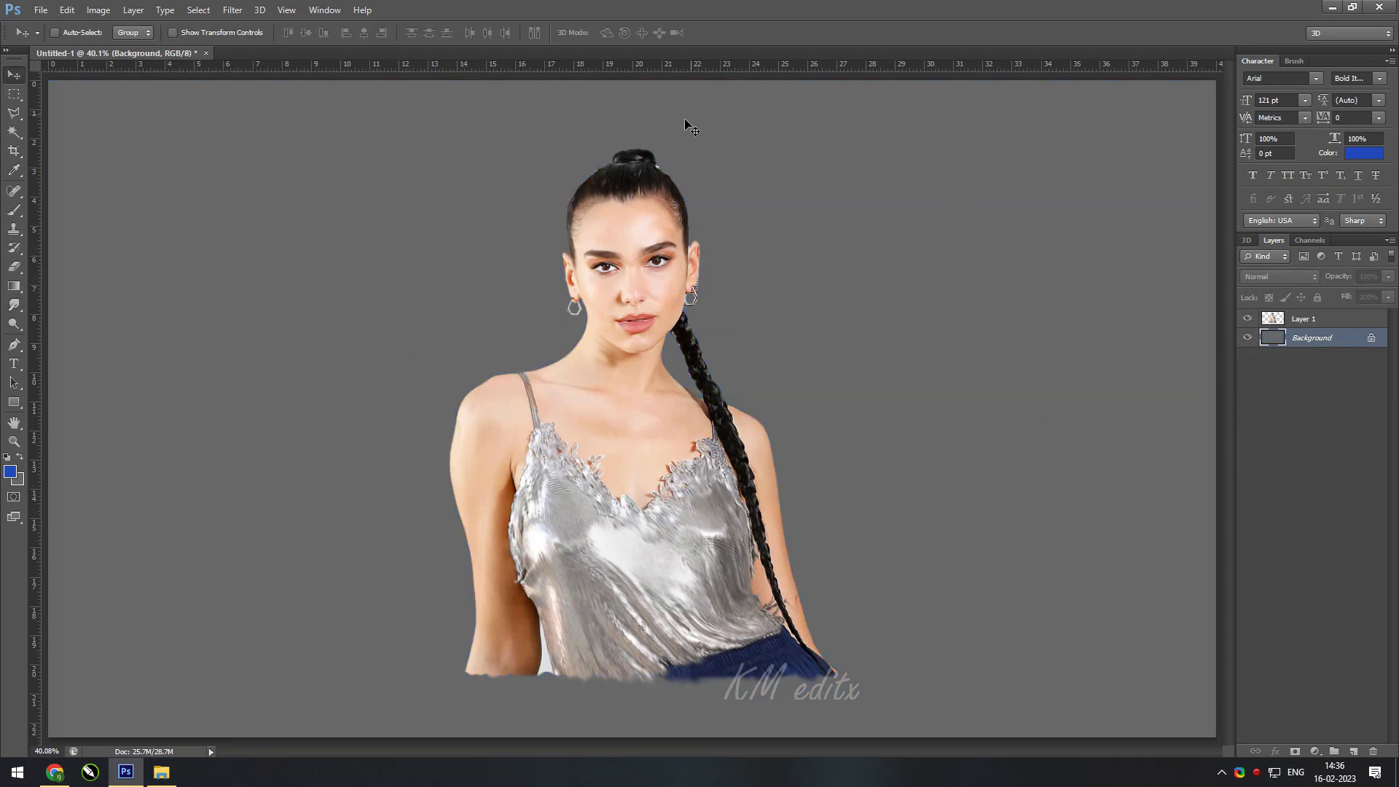
pyautogui.scroll(2, 684, 118)
pyautogui.scroll(1, 684, 118)
pyautogui.click(1352, 750)
pyautogui.doubleClick(1304, 320)
pyautogui.write('Hair')
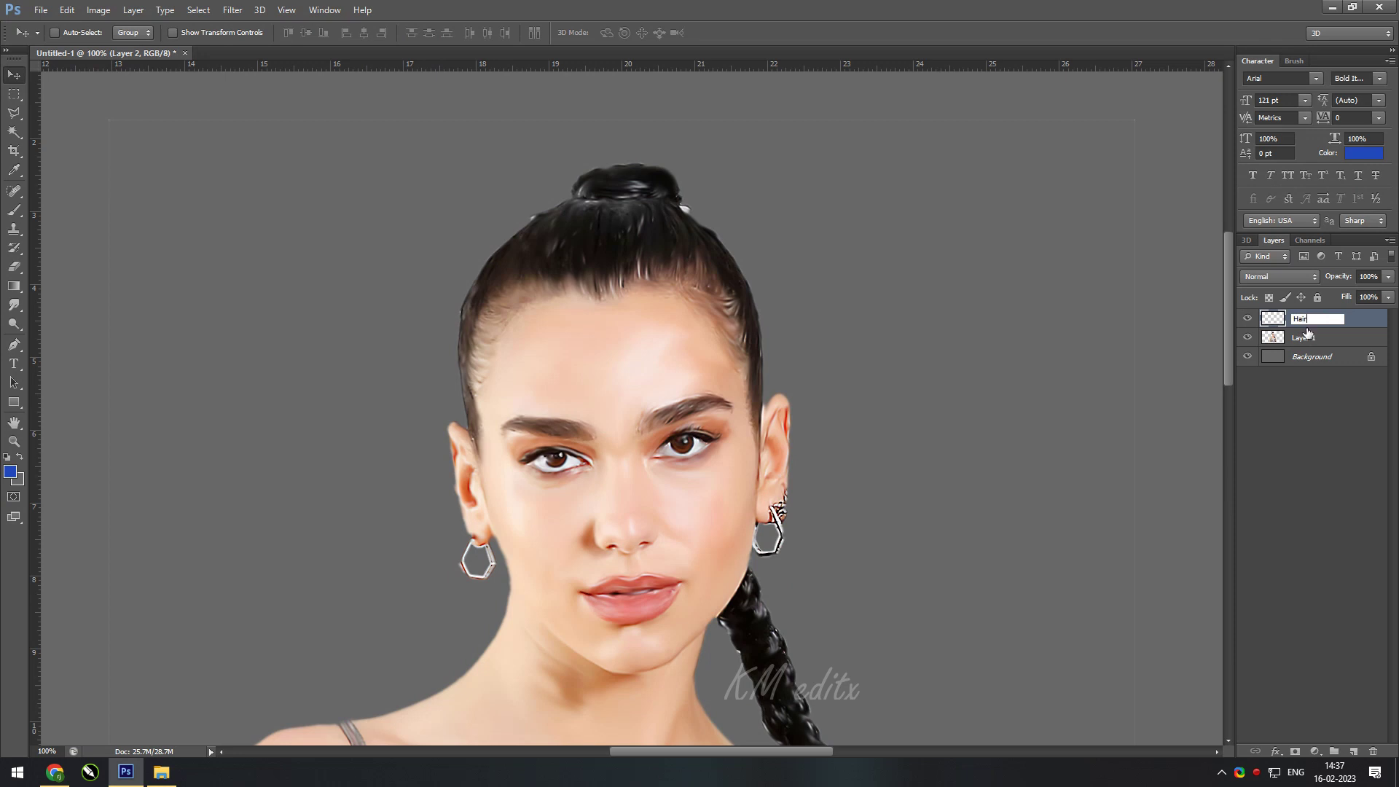
# - Confirm the Hair layer name, try tall rectangular selections on Layer 1, then clear them
pyautogui.press('Return')
pyautogui.scroll(-2, 1113, 207)
pyautogui.scroll(-1, 1113, 207)
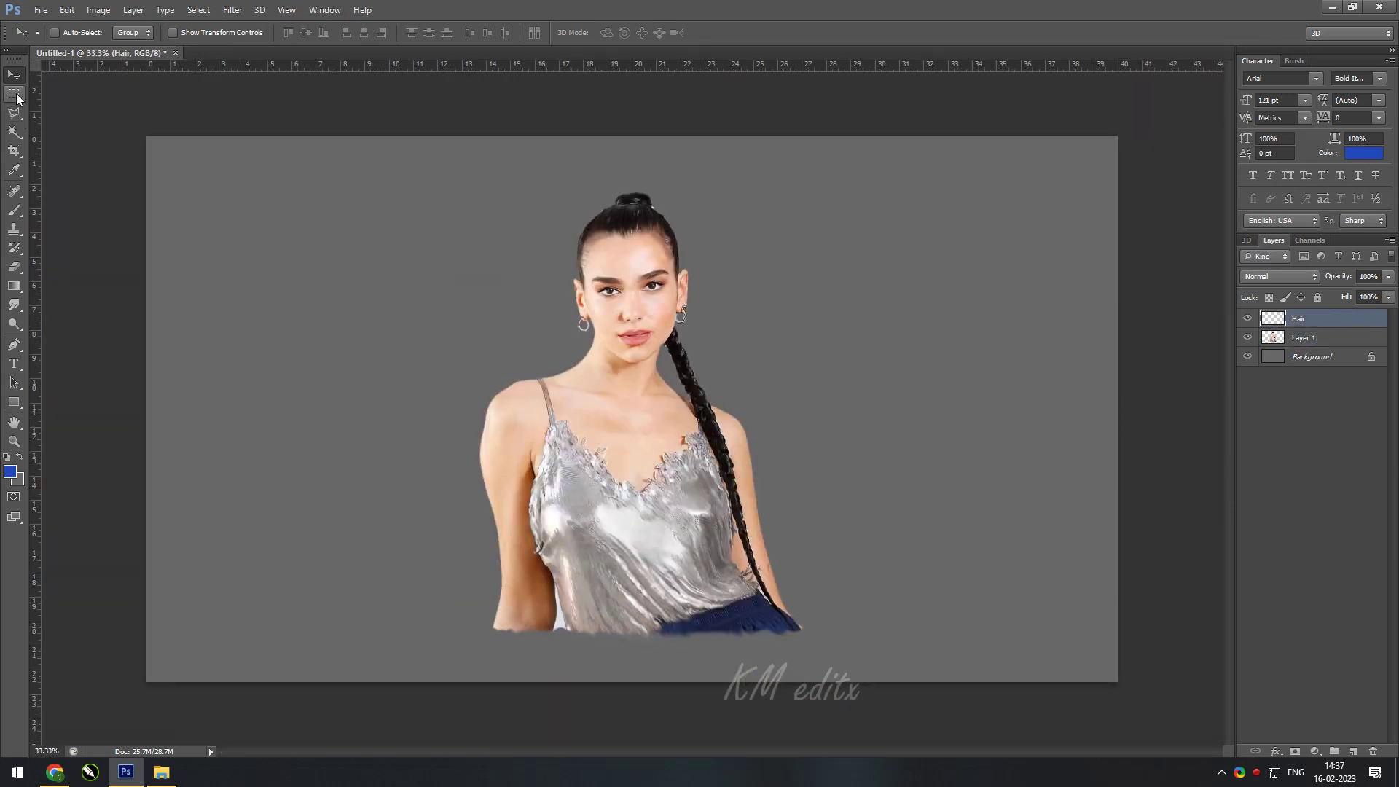
pyautogui.click(15, 94)
pyautogui.moveTo(313, 136); pyautogui.dragTo(469, 729)
pyautogui.click(1304, 338)
pyautogui.moveTo(922, 97); pyautogui.dragTo(793, 724)
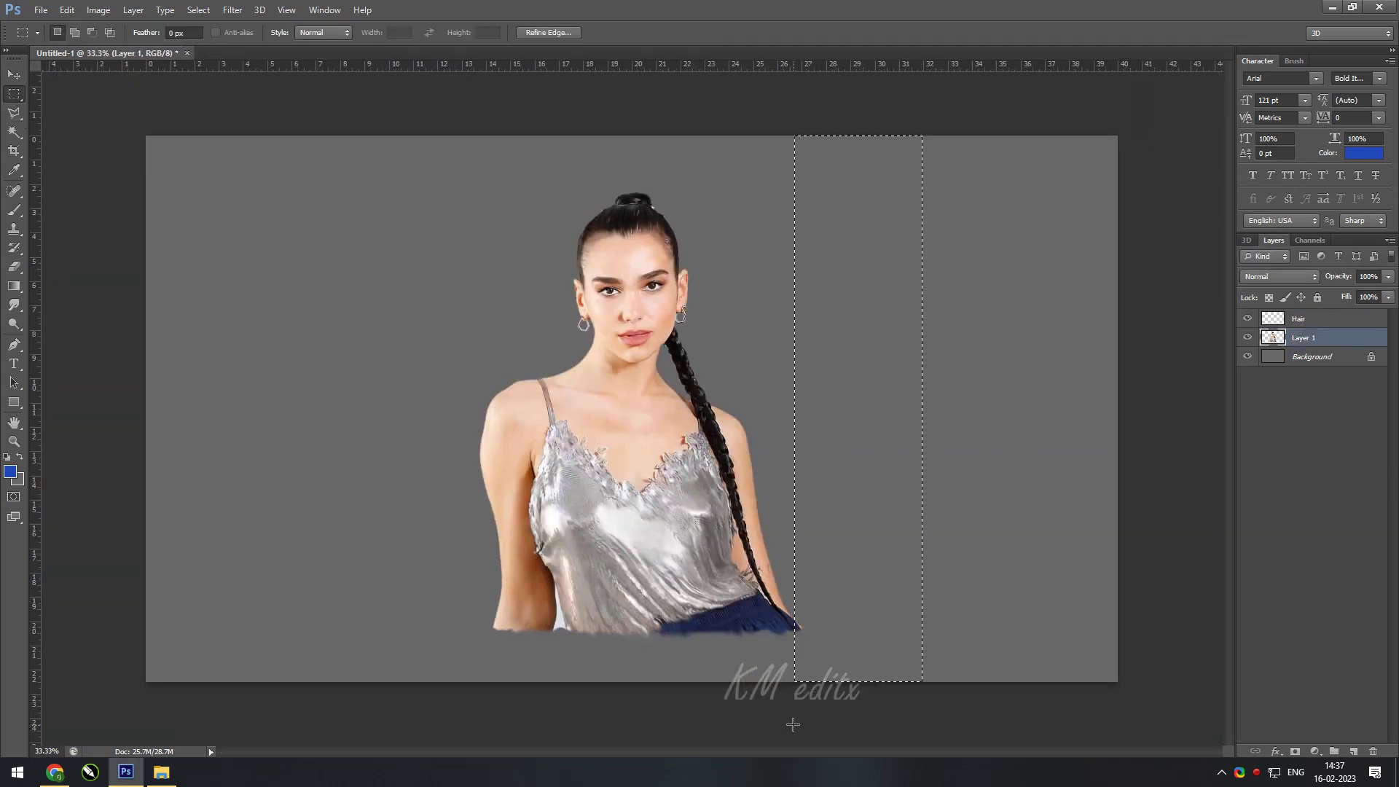
pyautogui.click(854, 169)
pyautogui.press('v')
# - Set up a brush at 73% opacity for painting lashes and brow hairs
pyautogui.scroll(3, 848, 370)
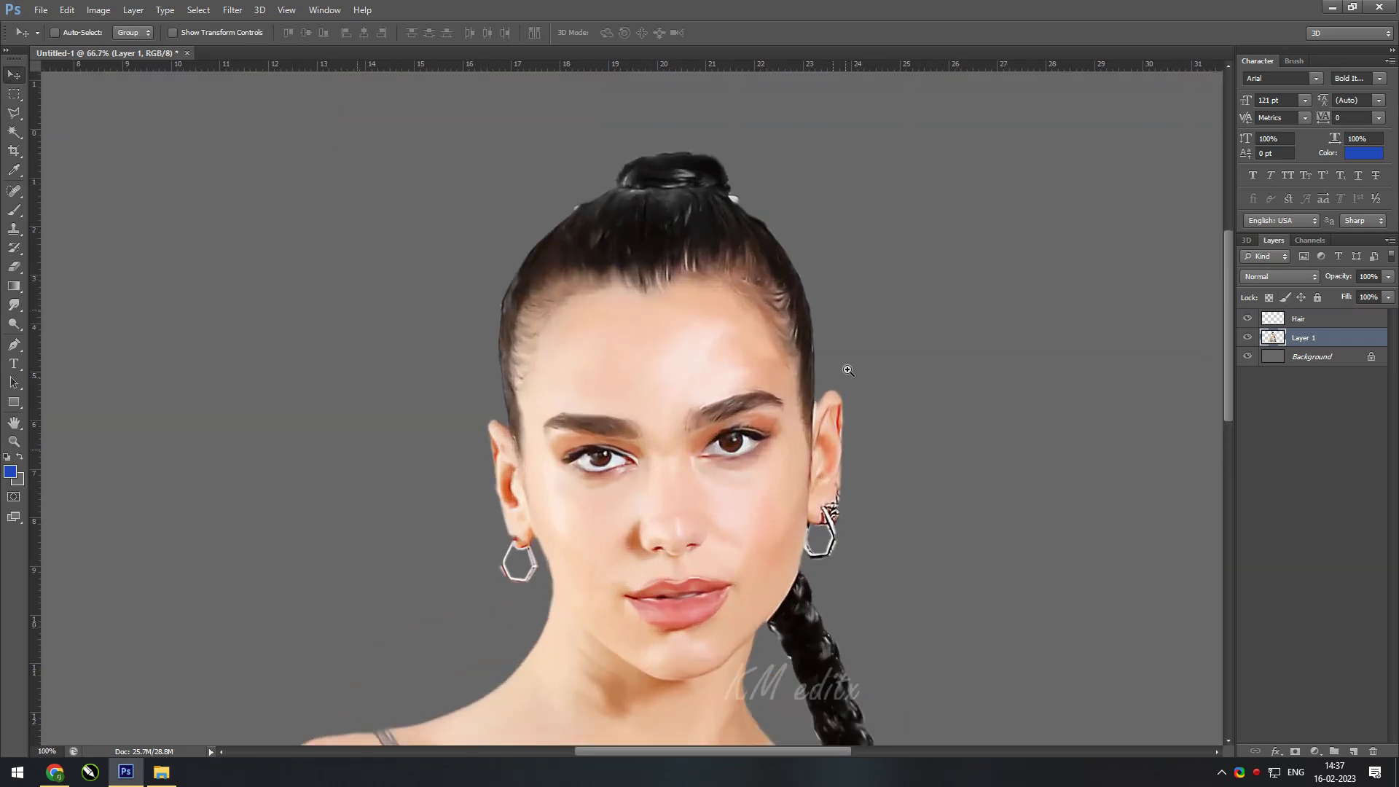
pyautogui.scroll(2, 849, 370)
pyautogui.click(1298, 318)
pyautogui.click(20, 456)
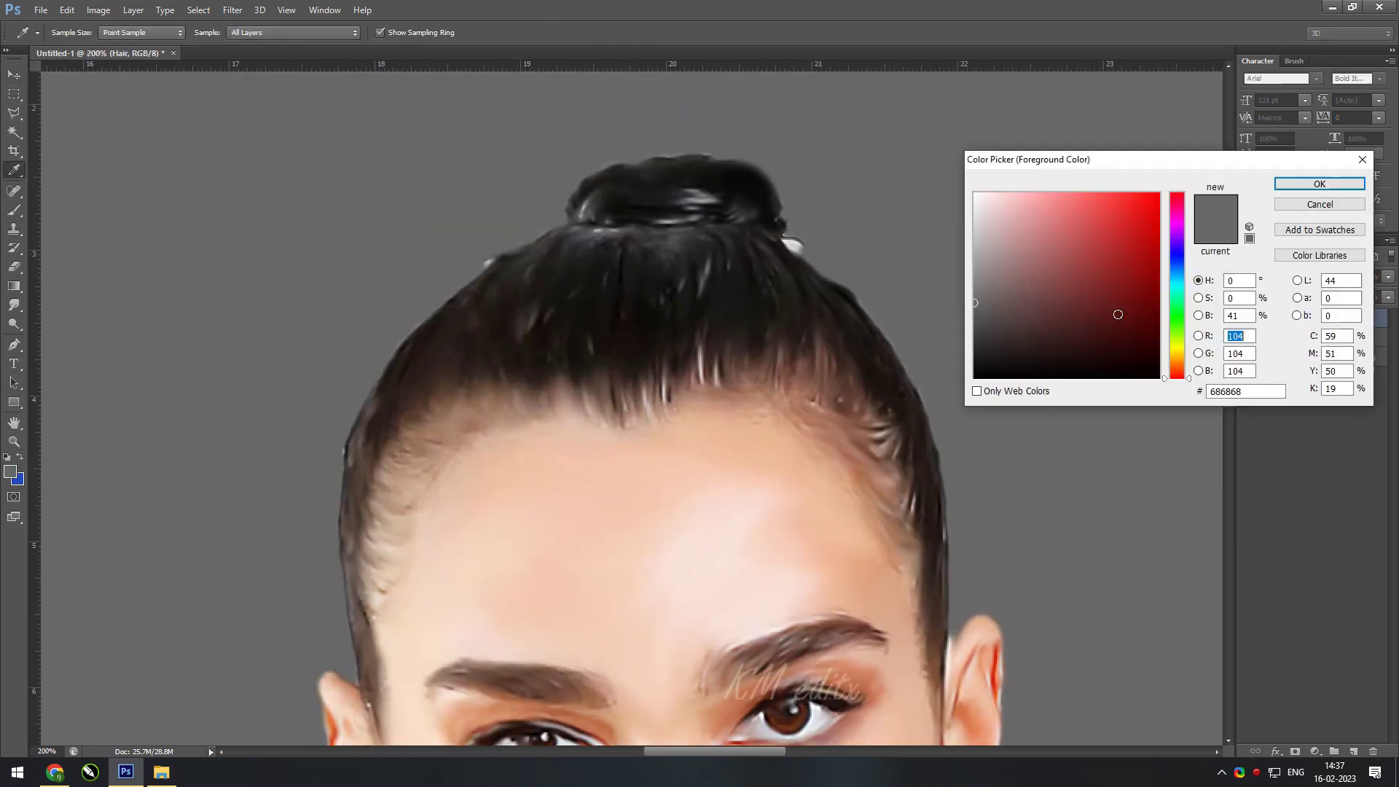
pyautogui.click(8, 470)
pyautogui.press('Escape')
pyautogui.press('b')
pyautogui.rightClick(608, 317)
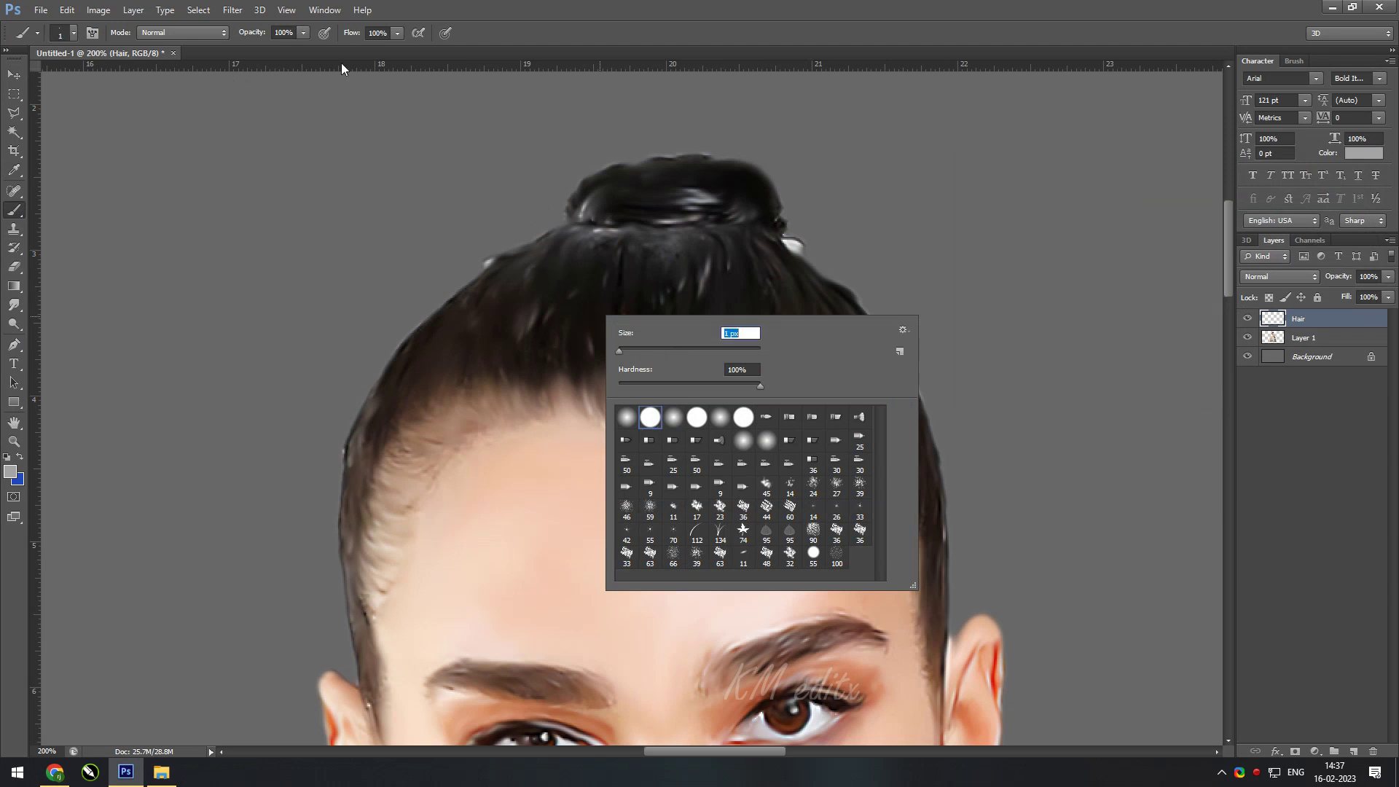
pyautogui.click(303, 33)
pyautogui.moveTo(305, 48); pyautogui.dragTo(283, 49)
pyautogui.hotkey('alt', '[')
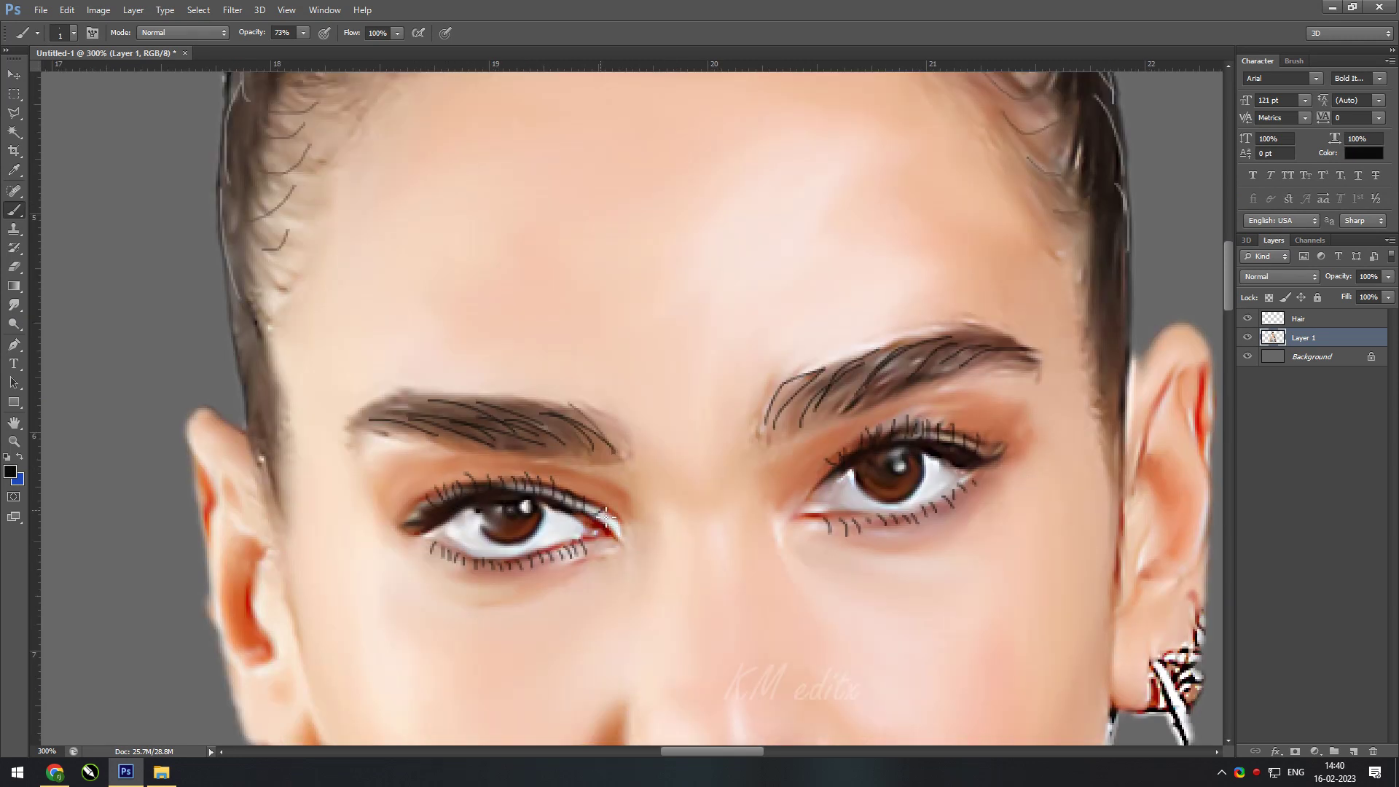
# - Fit the whole figure in view with the Move tool active
pyautogui.scroll(-1, 812, 500)
pyautogui.scroll(2, 812, 510)
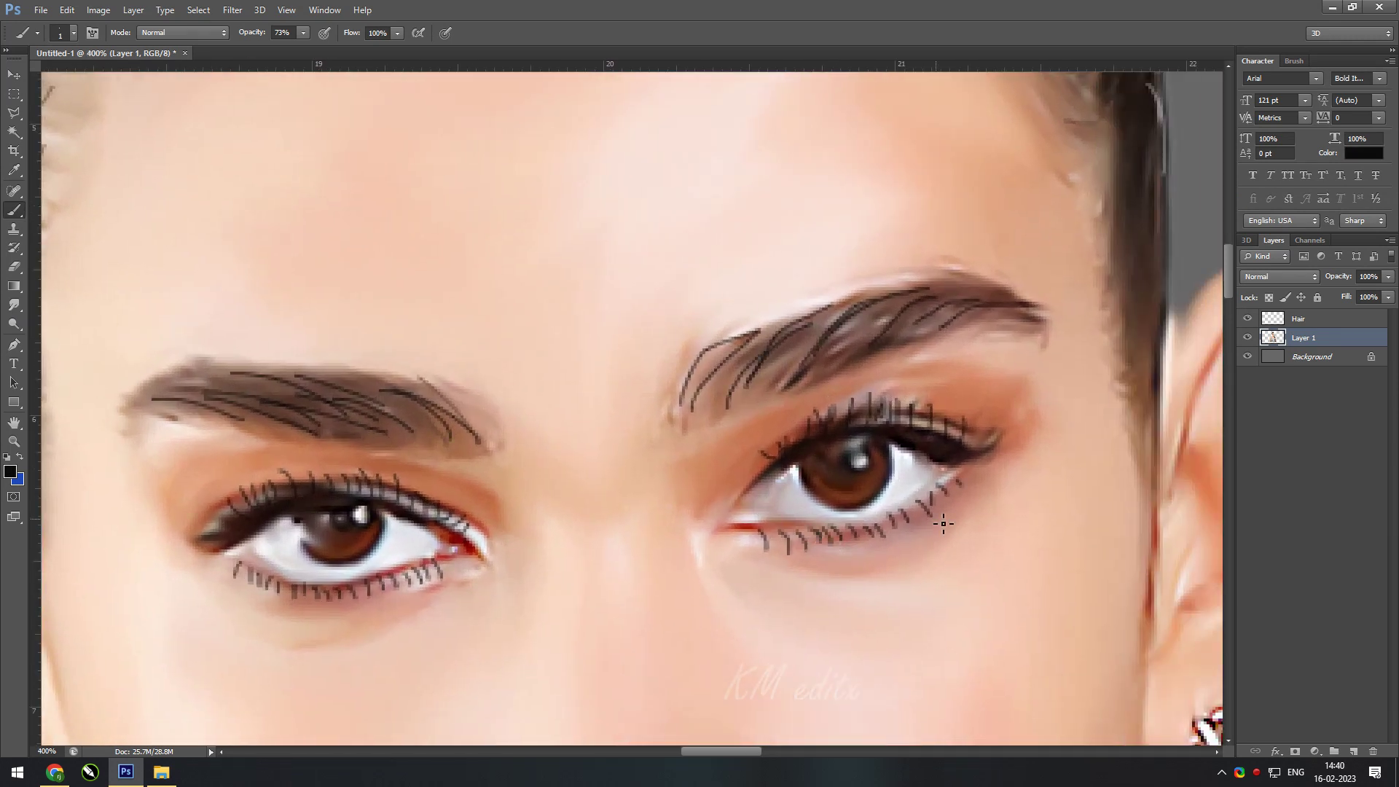
pyautogui.press('v')
pyautogui.hotkey('ctrl', '0')
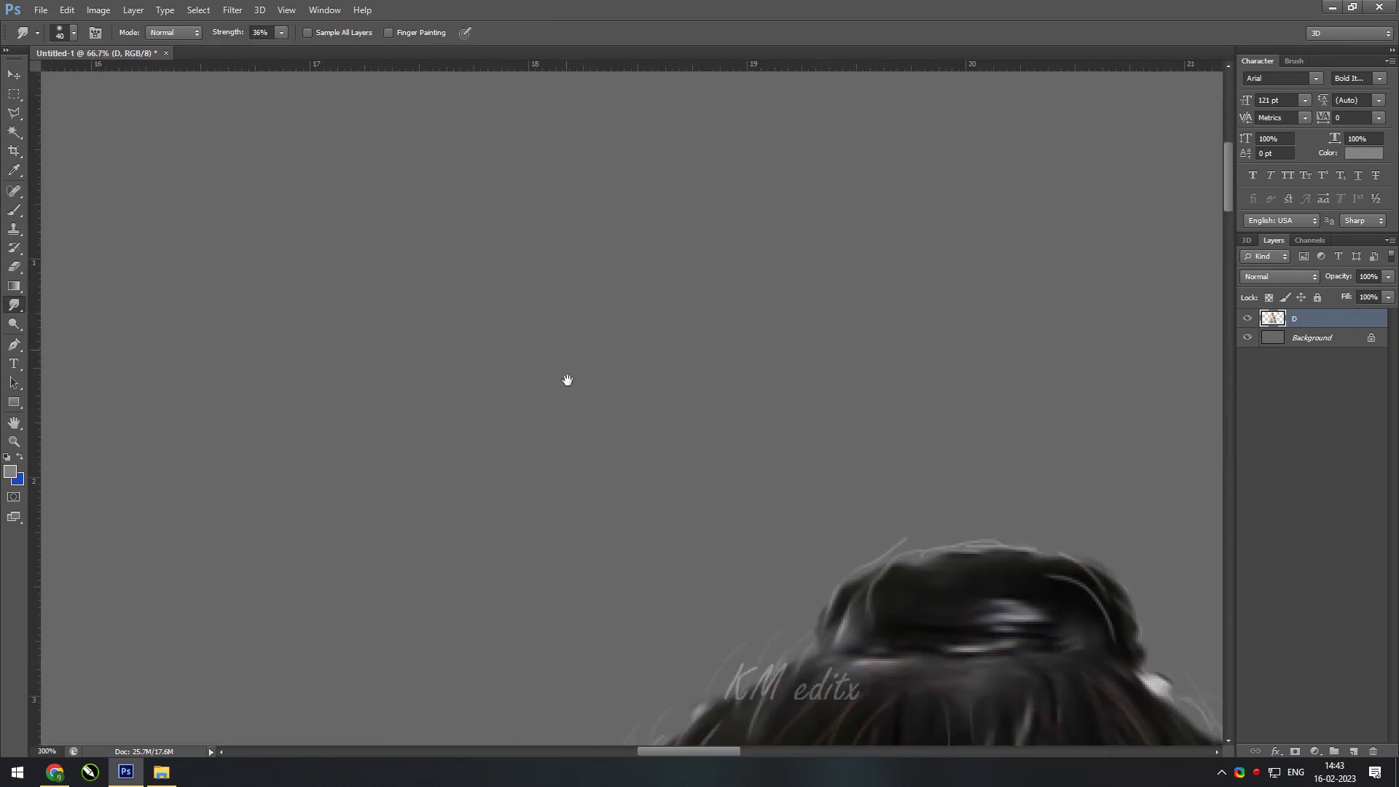
# - Pan around the hair bun and hairline to inspect the painted hair edges
pyautogui.moveTo(568, 380); pyautogui.dragTo(523, 224)
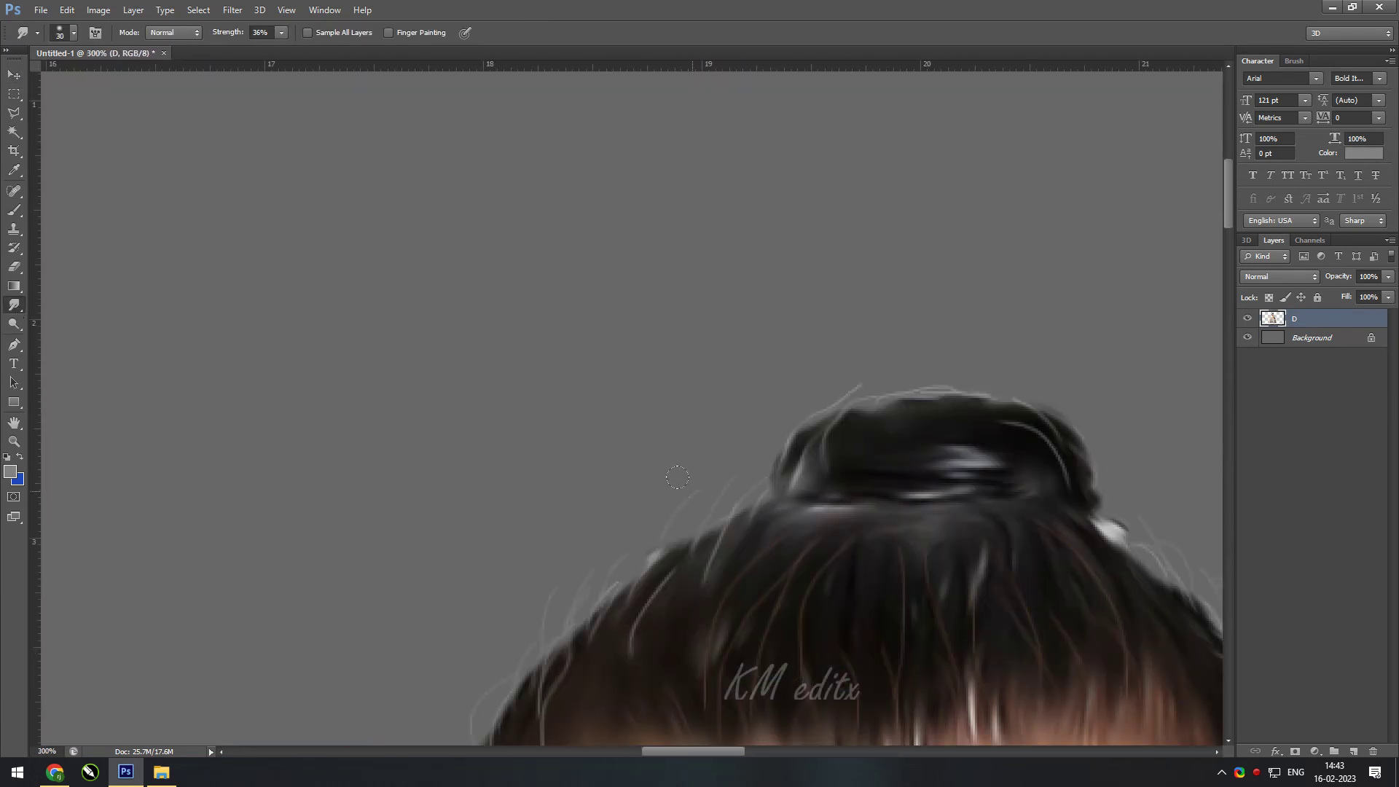
pyautogui.moveTo(677, 478); pyautogui.dragTo(694, 408)
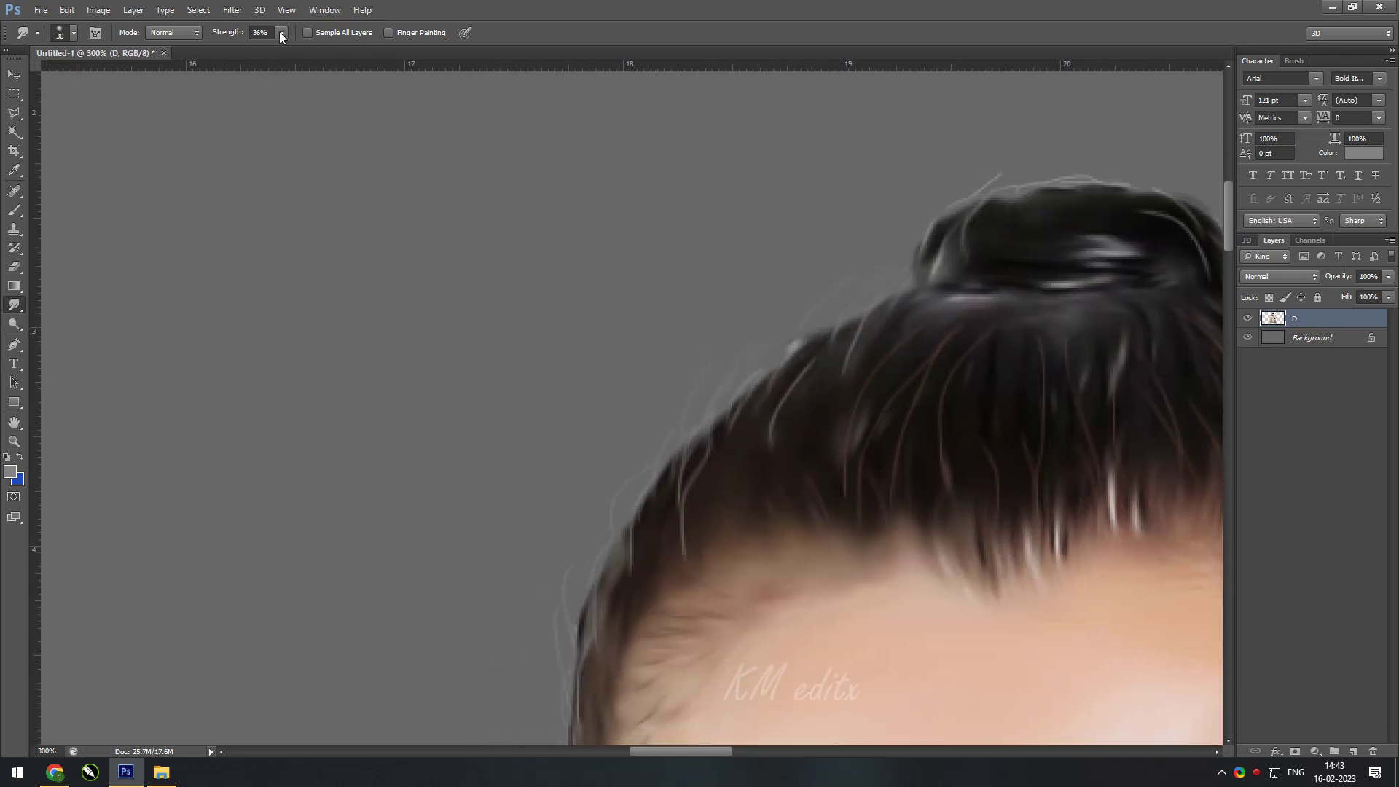
pyautogui.moveTo(1123, 73); pyautogui.dragTo(868, 326)
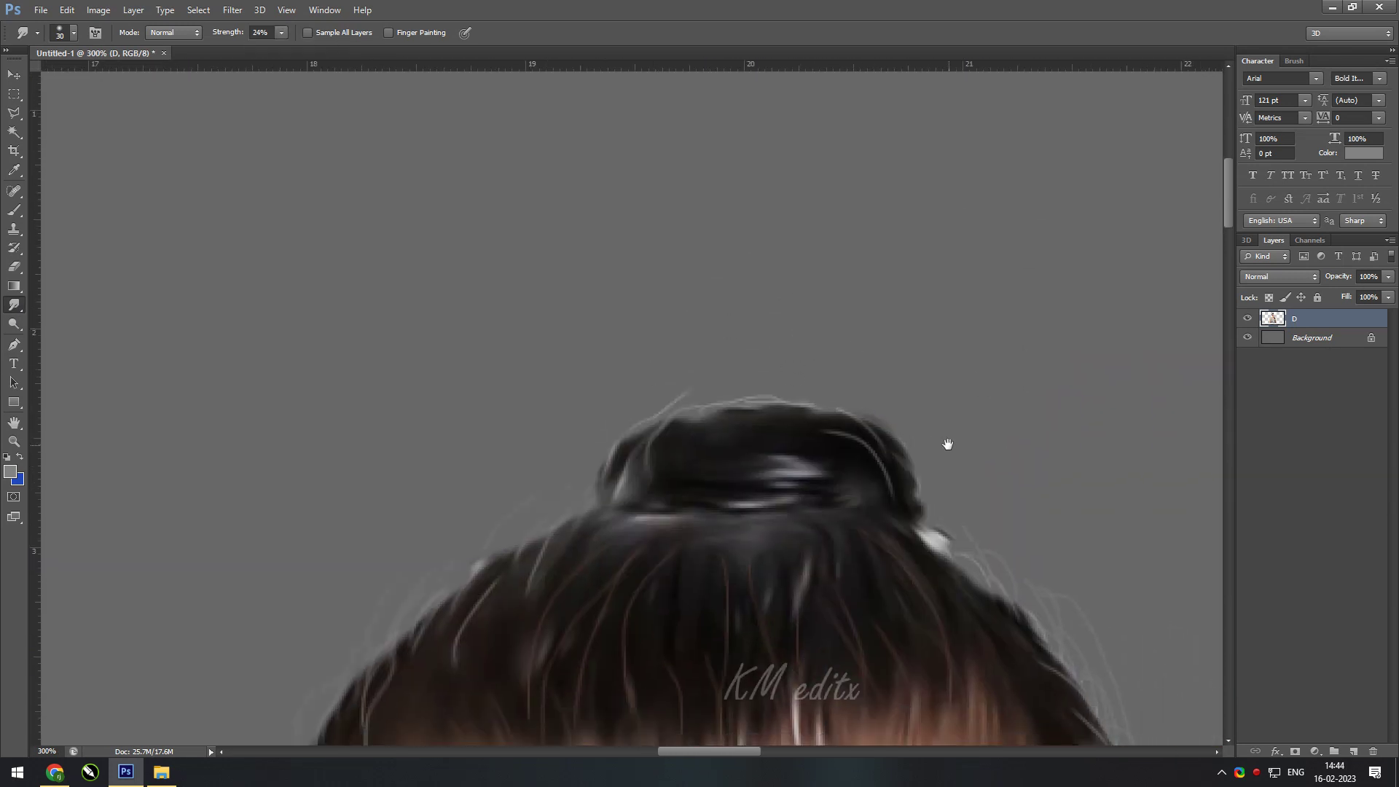
pyautogui.moveTo(946, 443); pyautogui.dragTo(687, 343)
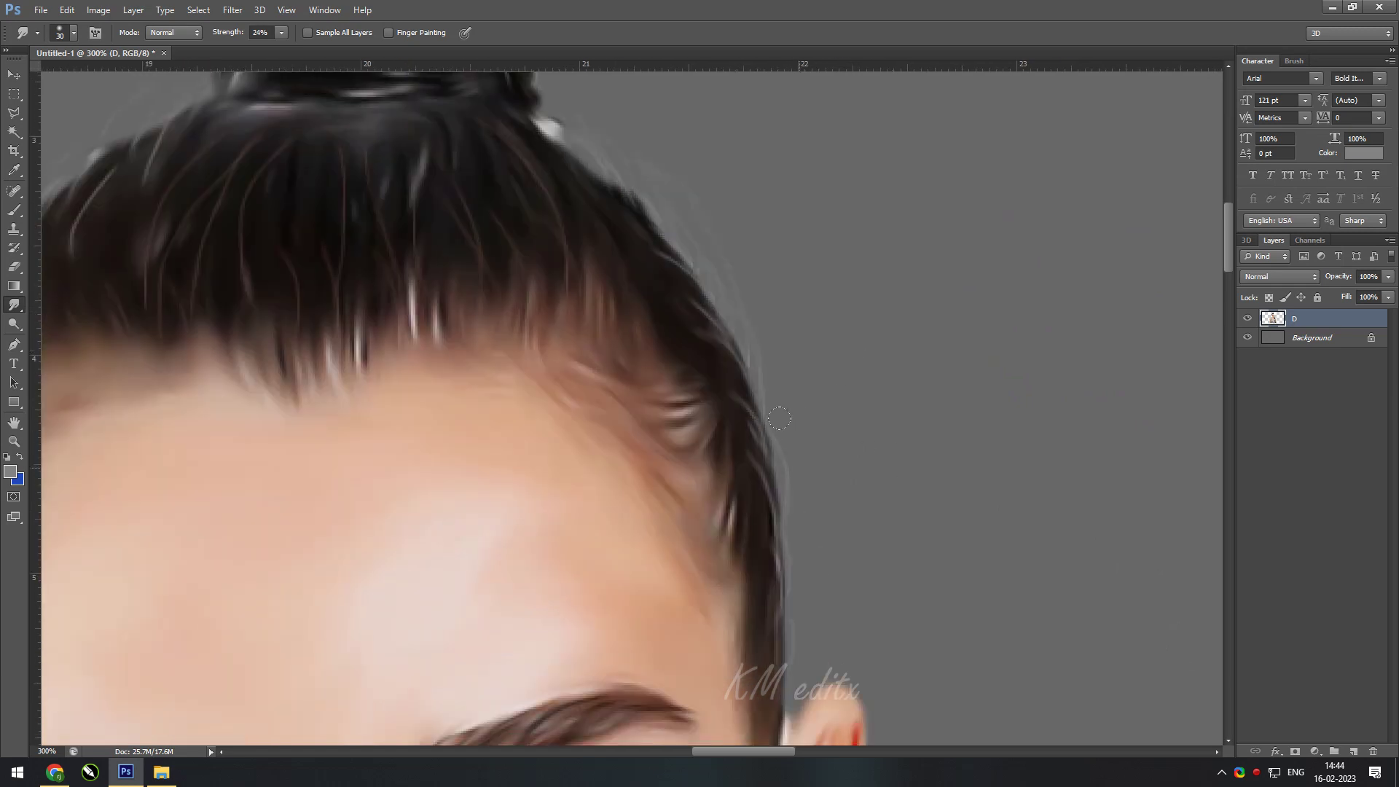
pyautogui.moveTo(611, 297)
pyautogui.mouseDown()
pyautogui.moveTo(882, 431)
pyautogui.moveTo(916, 491)
pyautogui.mouseUp()
pyautogui.hotkey('ctrl', '-')
# - Zoom in close on the lips and add a new empty layer above D
pyautogui.scroll(-3, 845, 539)
pyautogui.scroll(-5, 736, 438)
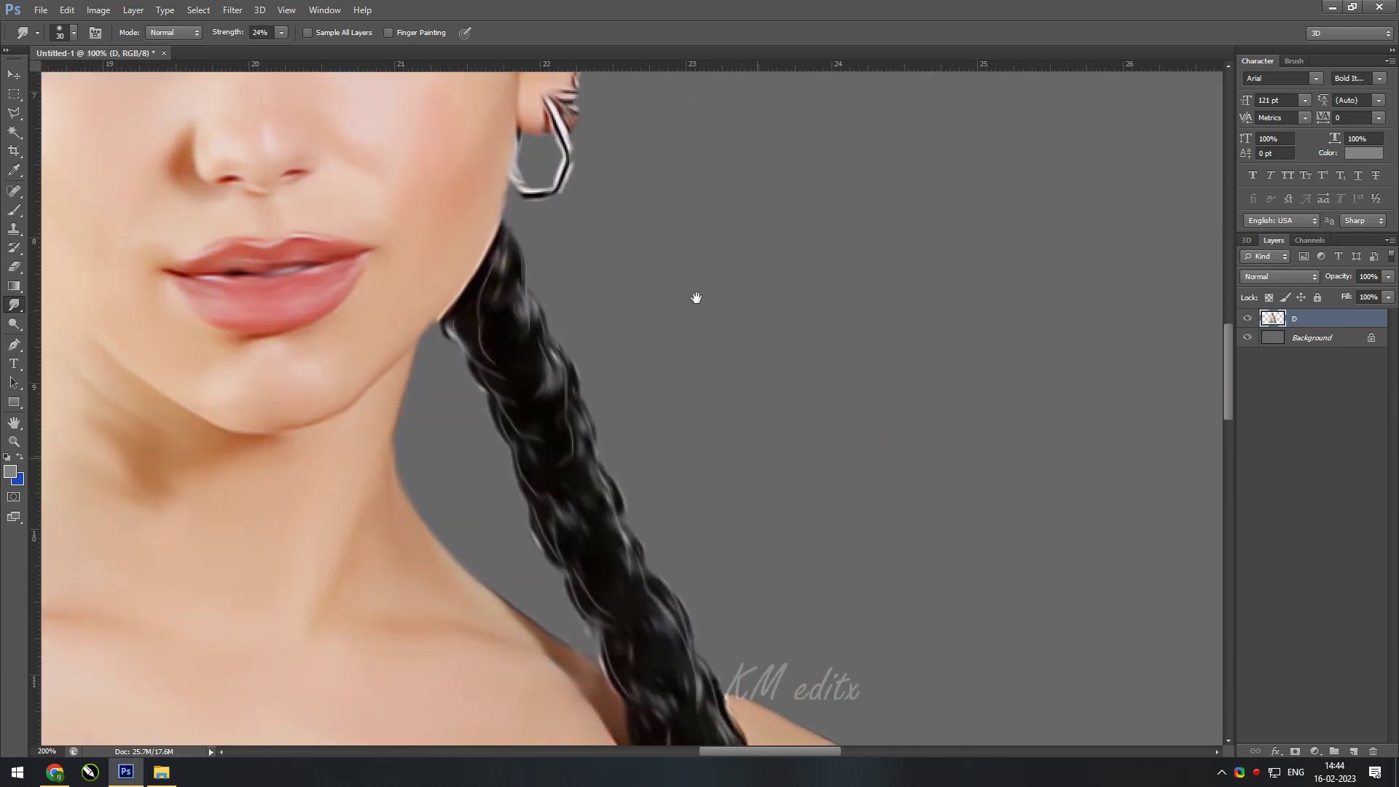
pyautogui.scroll(-5, 697, 299)
pyautogui.scroll(8, 756, 155)
pyautogui.press('v')
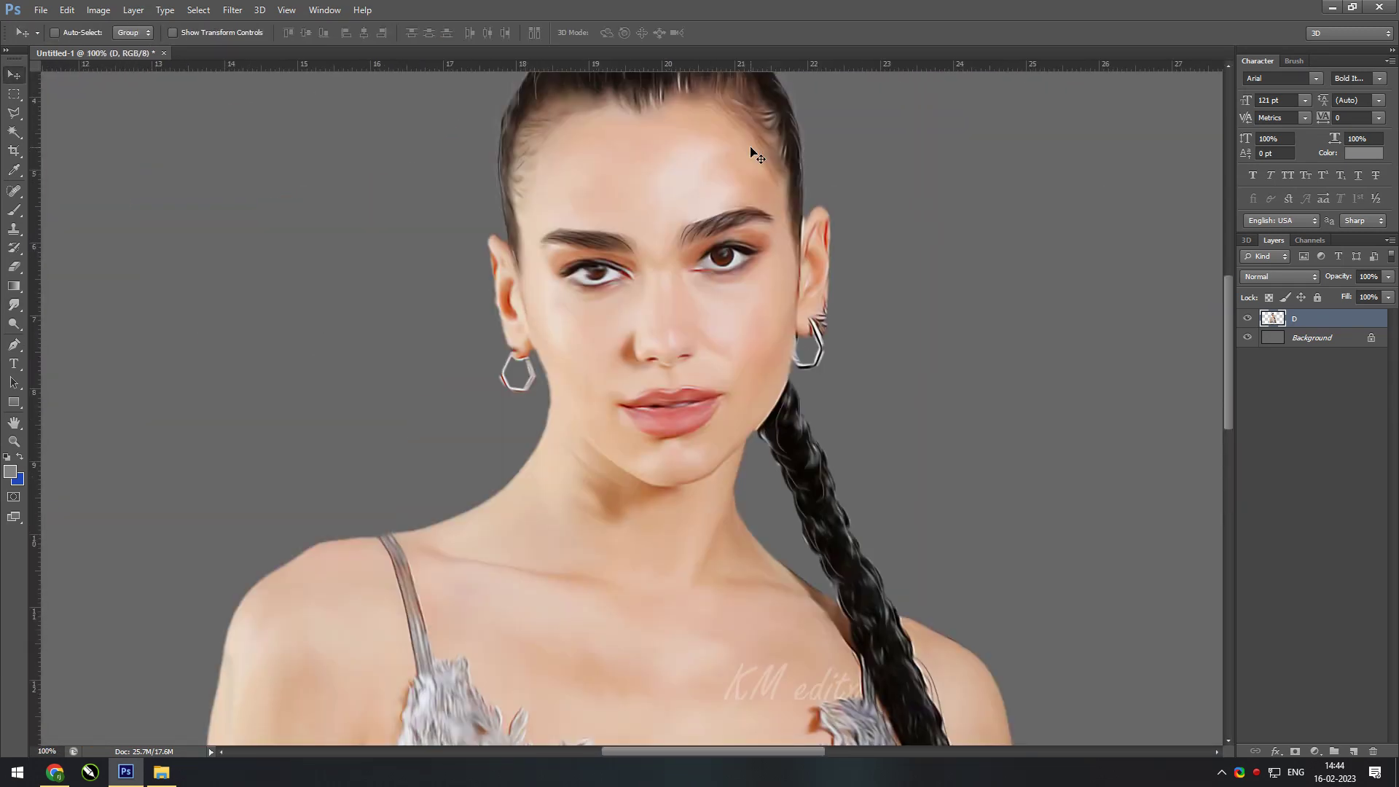
pyautogui.hotkey('ctrl', '+')
pyautogui.scroll(-5, 740, 328)
pyautogui.hotkey('ctrl', '+')
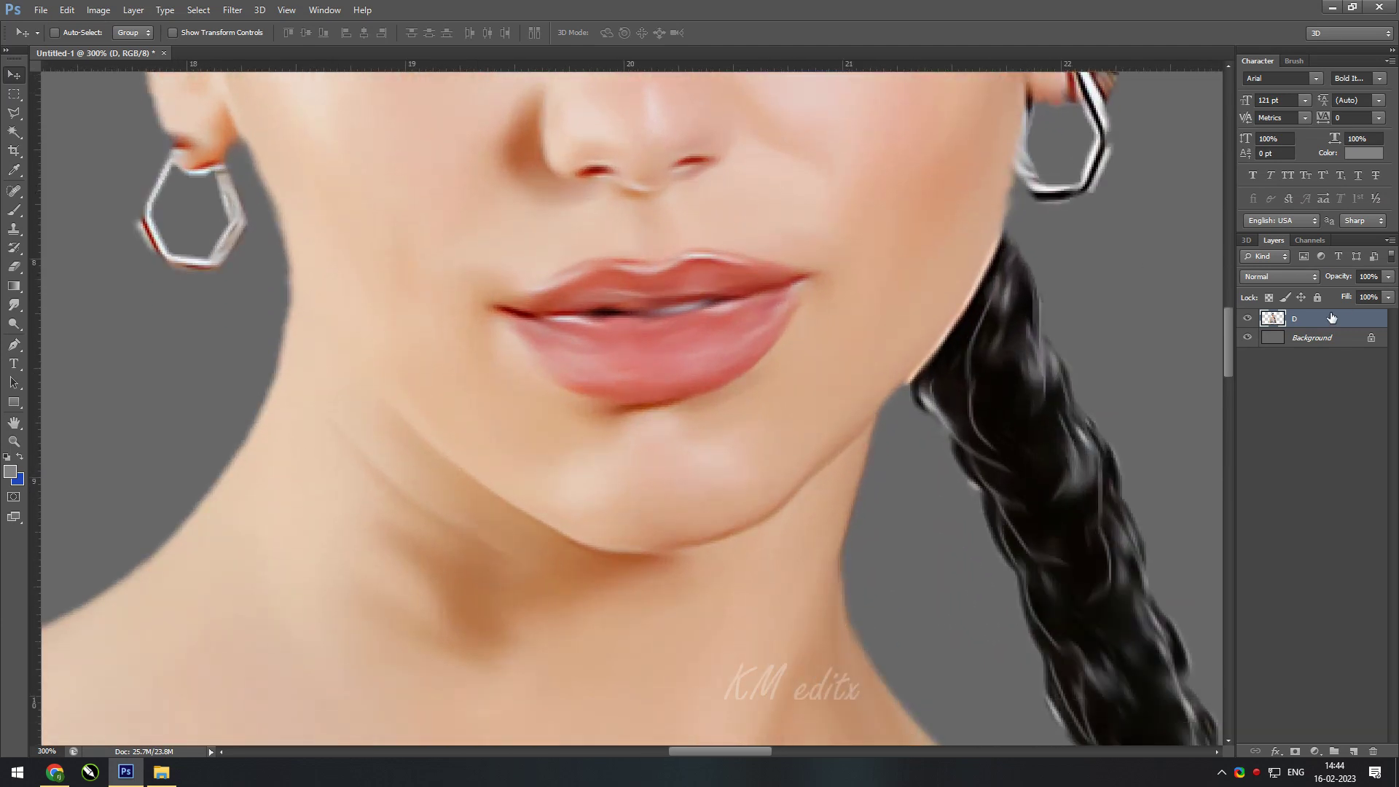
pyautogui.click(1354, 751)
# - Name the new layer Lips and choose a strong red paint colour
pyautogui.doubleClick(1308, 318)
pyautogui.write('Lips')
pyautogui.press('Return')
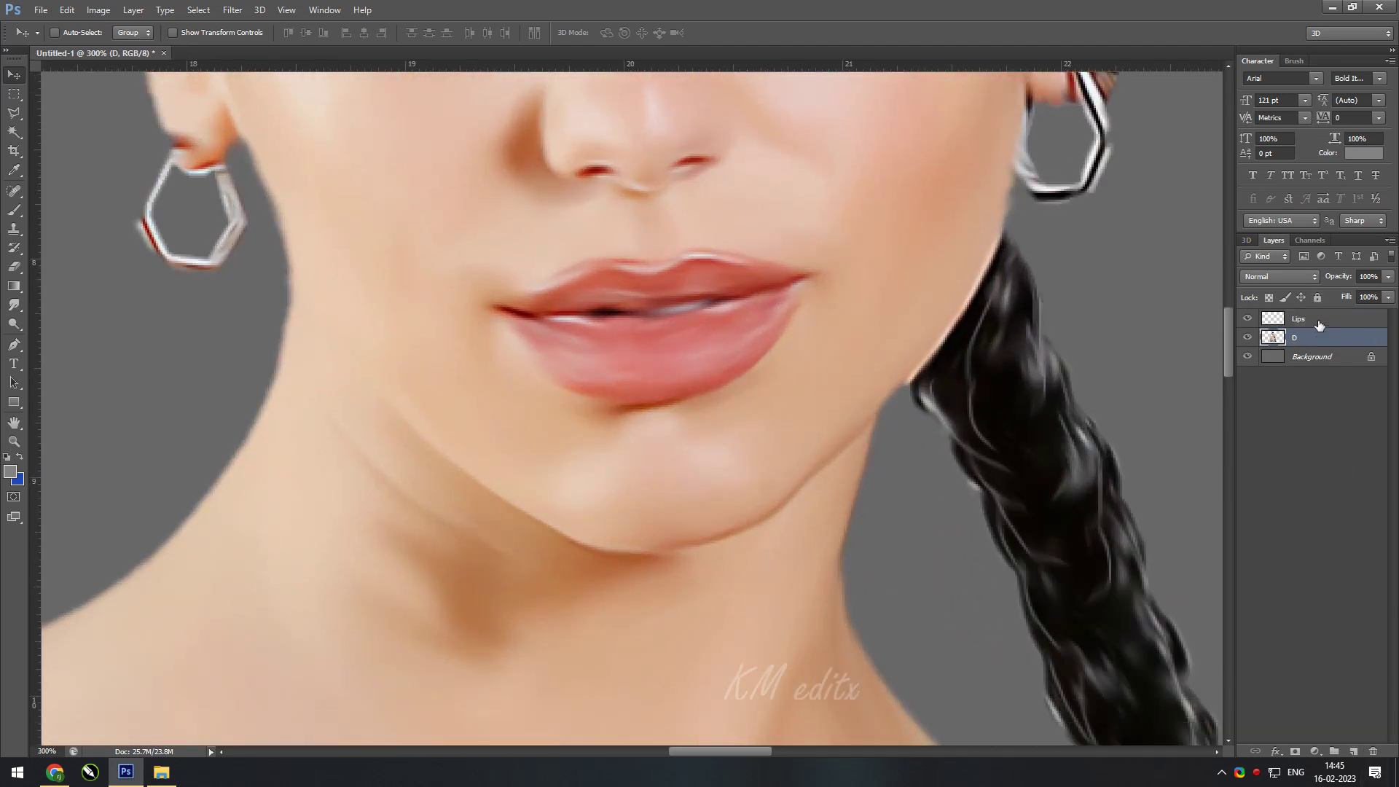
pyautogui.press('i')
pyautogui.click(10, 472)
pyautogui.click(1151, 212)
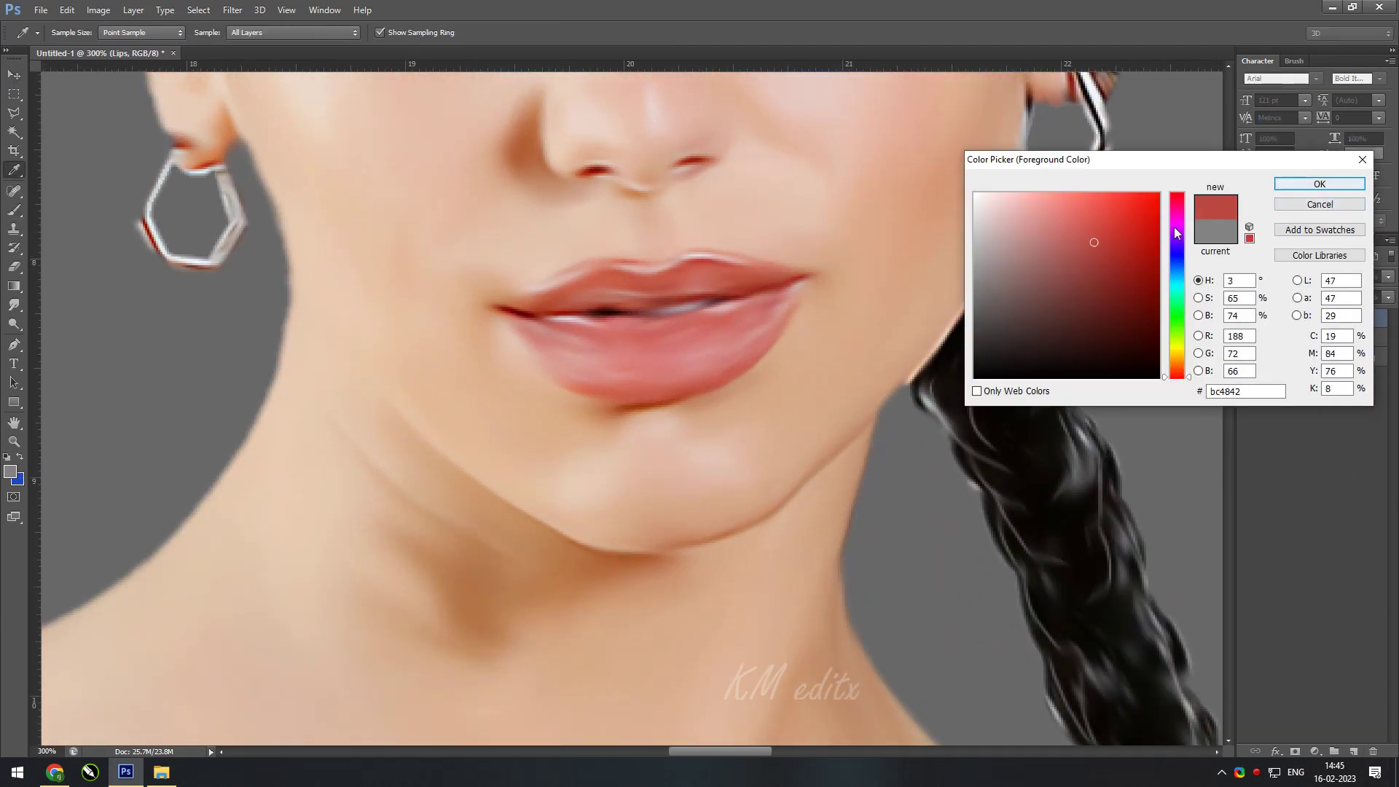
pyautogui.click(1320, 184)
pyautogui.press('b')
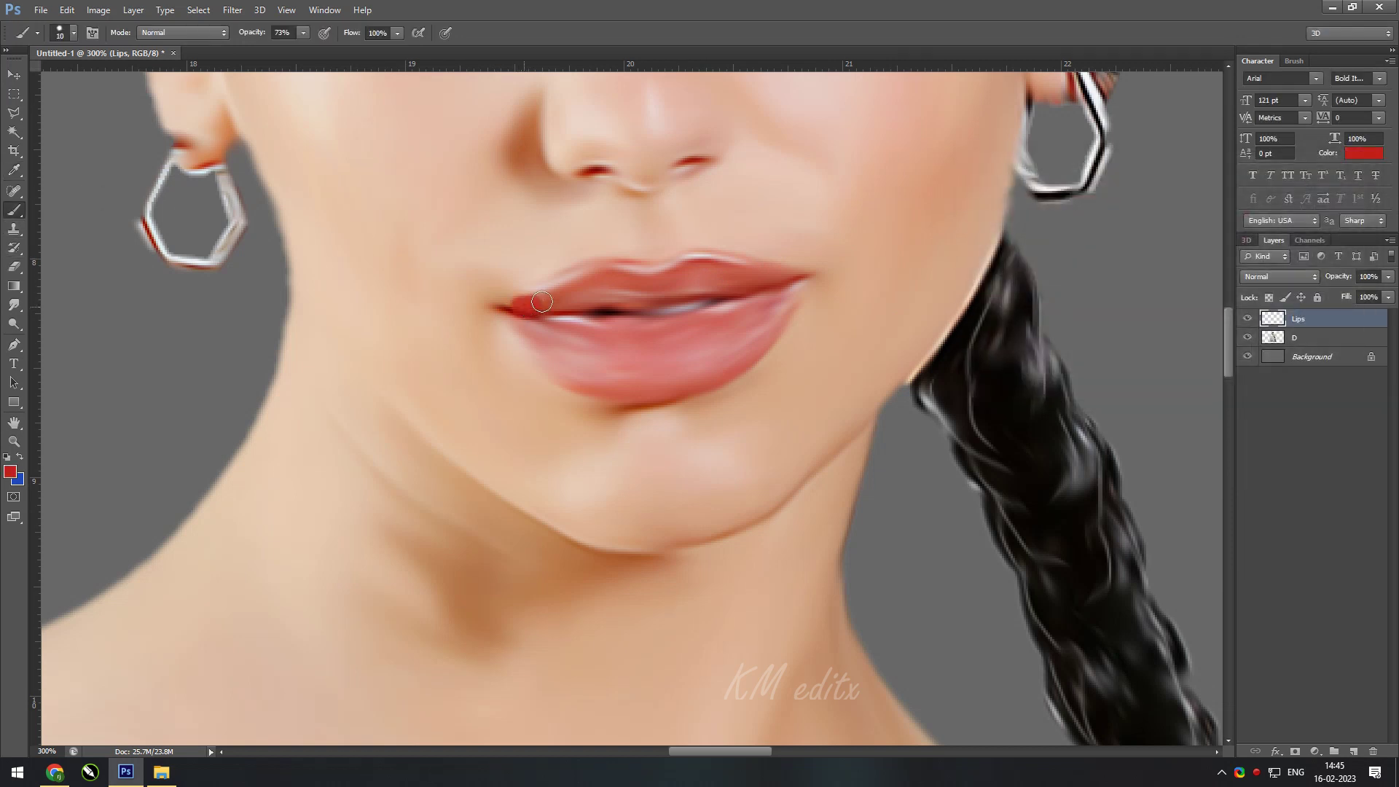
# - Paint the upper and lower lips solid red at full opacity
pyautogui.moveTo(506, 311); pyautogui.dragTo(616, 266)
pyautogui.hotkey('ctrl', 'z')
pyautogui.press('0')
pyautogui.moveTo(521, 313)
pyautogui.mouseDown()
pyautogui.moveTo(618, 275)
pyautogui.moveTo(796, 279)
pyautogui.mouseUp()
pyautogui.moveTo(519, 312)
pyautogui.mouseDown()
pyautogui.moveTo(795, 294)
pyautogui.moveTo(805, 280)
pyautogui.mouseUp()
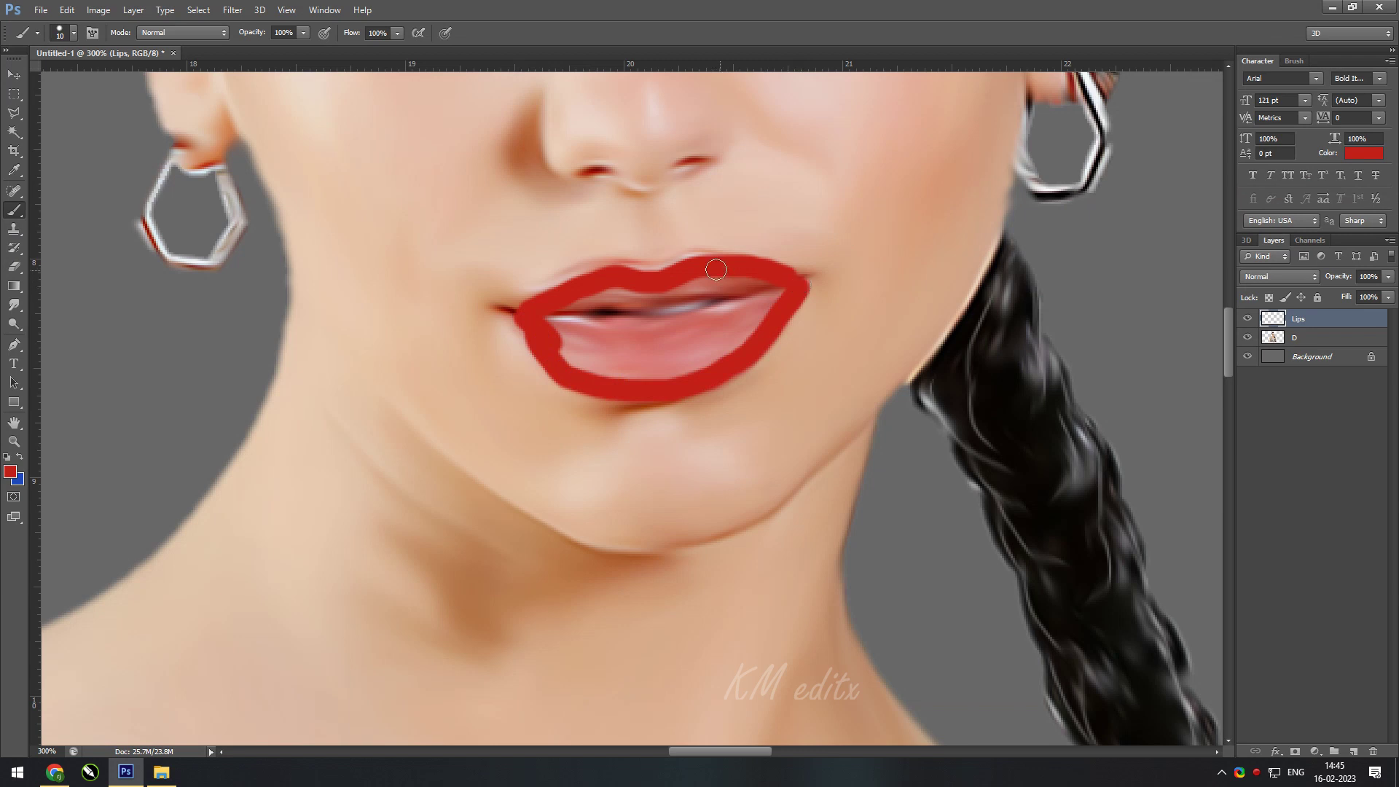
pyautogui.moveTo(567, 286)
pyautogui.mouseDown()
pyautogui.moveTo(503, 312)
pyautogui.moveTo(766, 306)
pyautogui.moveTo(564, 362)
pyautogui.moveTo(754, 334)
pyautogui.mouseUp()
pyautogui.moveTo(621, 288)
pyautogui.mouseDown()
pyautogui.moveTo(593, 287)
pyautogui.moveTo(658, 268)
pyautogui.moveTo(547, 292)
pyautogui.mouseUp()
pyautogui.moveTo(804, 287); pyautogui.dragTo(815, 275)
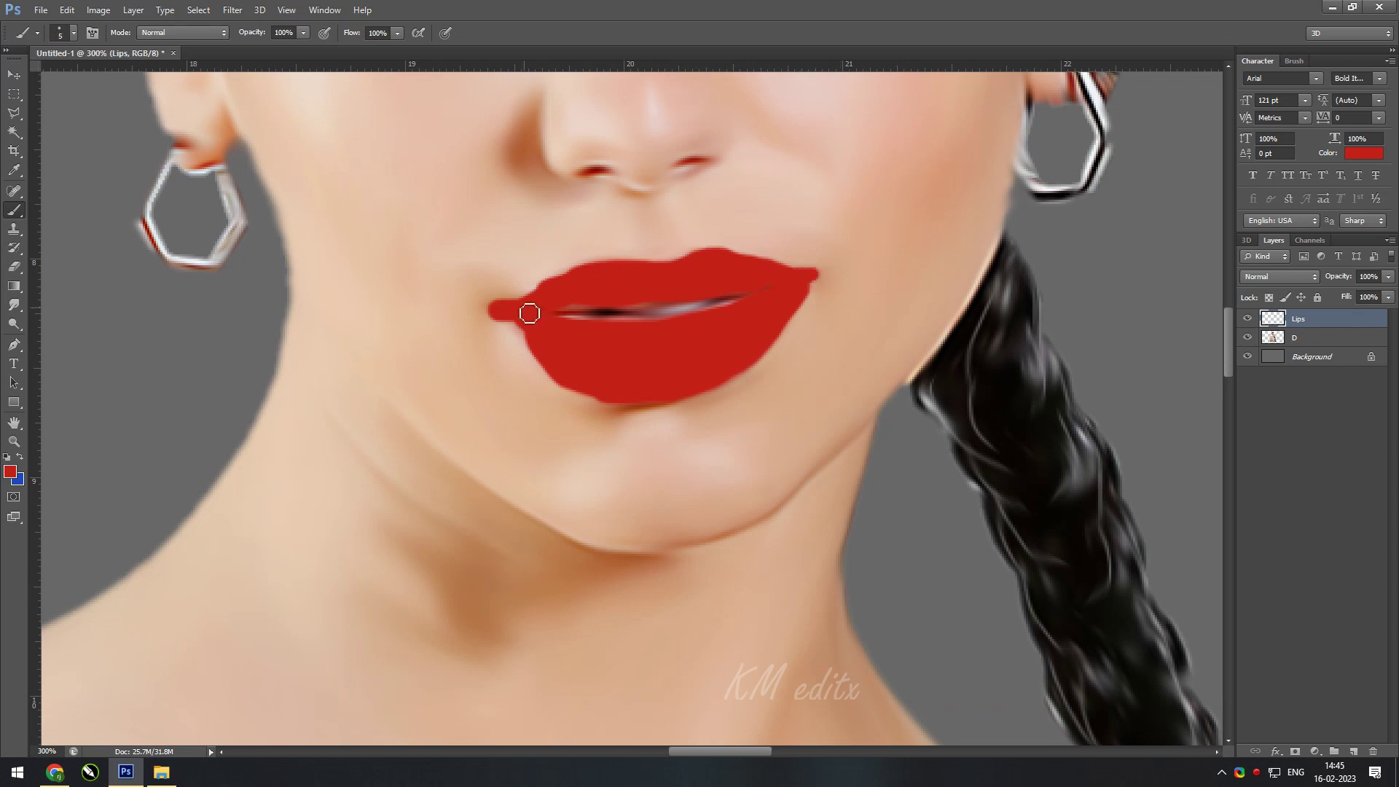
# - Set the Lips layer to Soft Light and erase the red spill at the mouth corner
pyautogui.click(1279, 276)
pyautogui.click(1276, 471)
pyautogui.press('r')
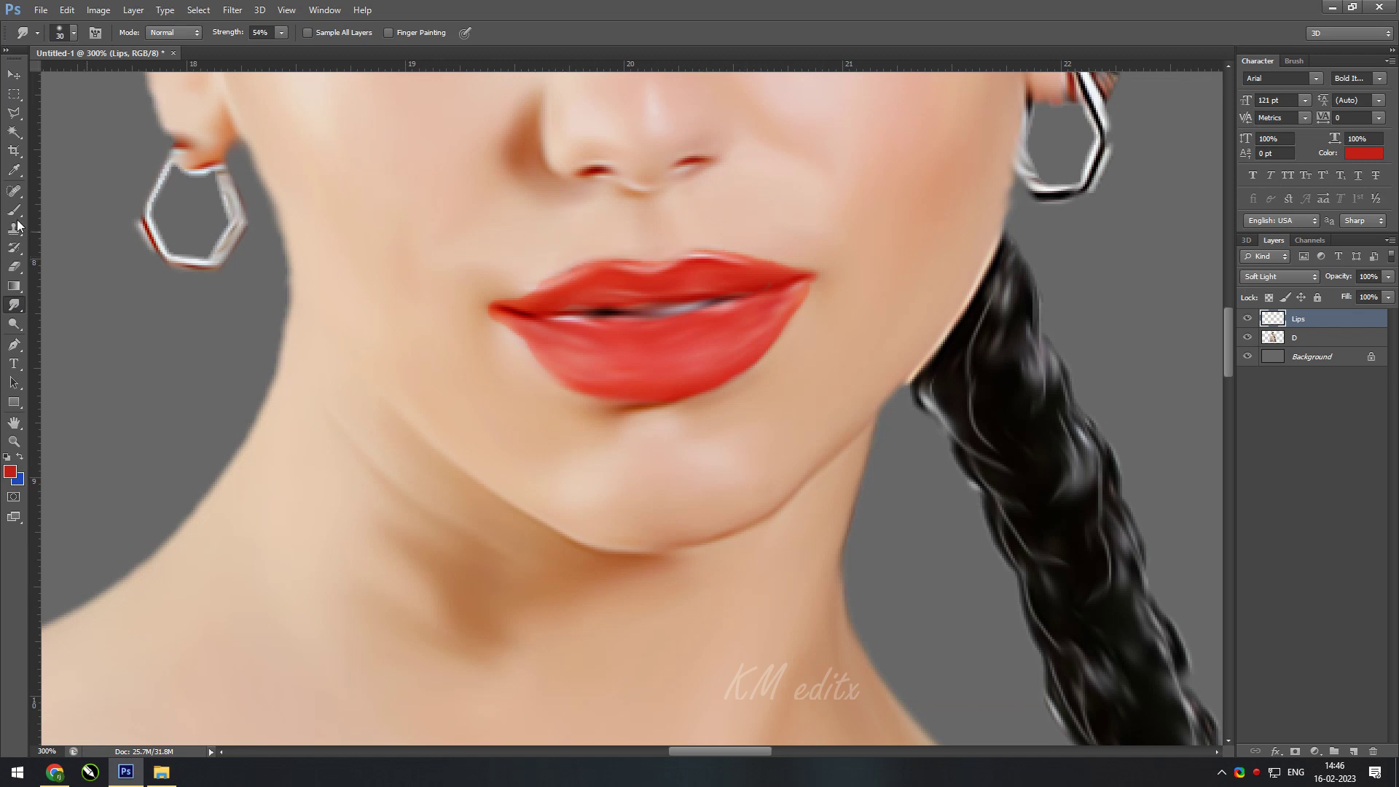
pyautogui.click(14, 266)
pyautogui.press('0')
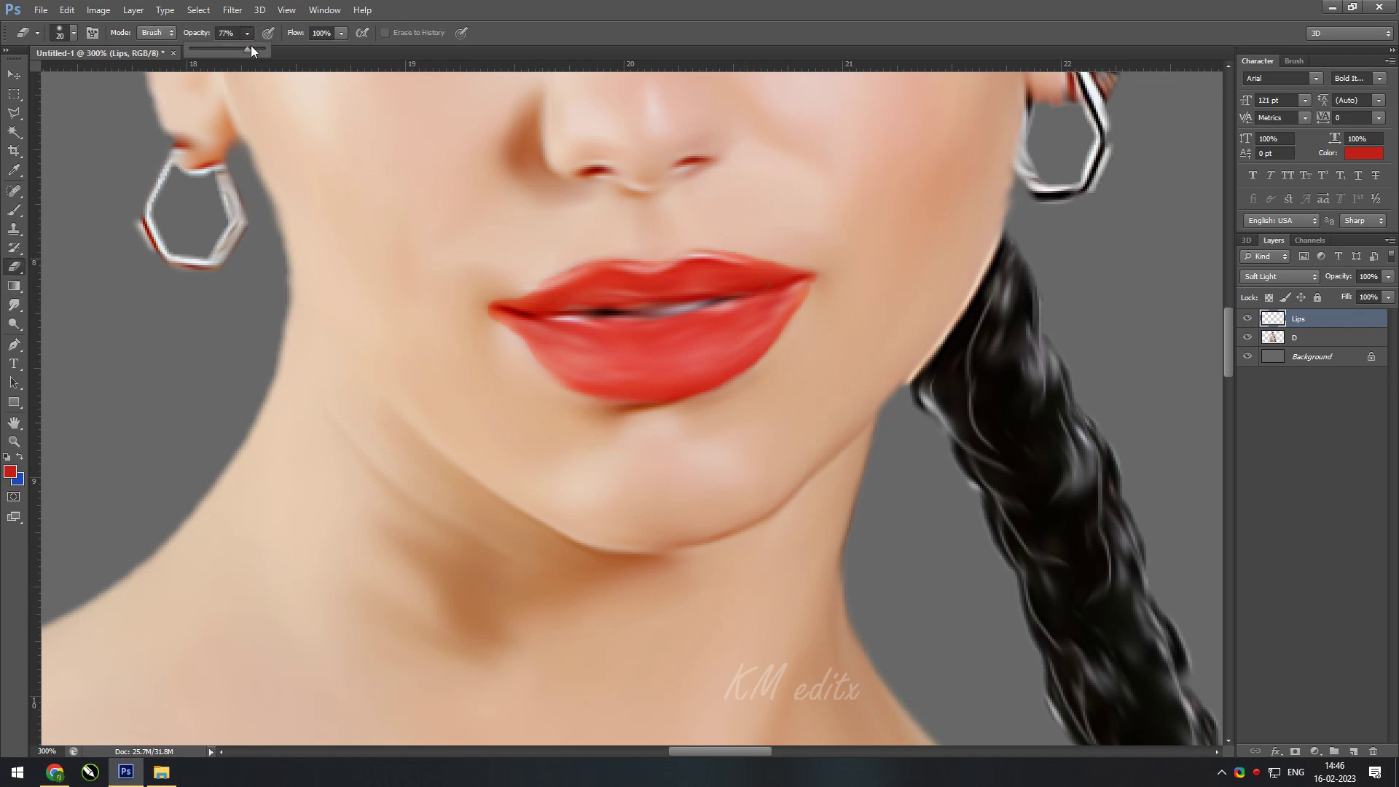
pyautogui.press('[')
pyautogui.press('[')
pyautogui.press('[')
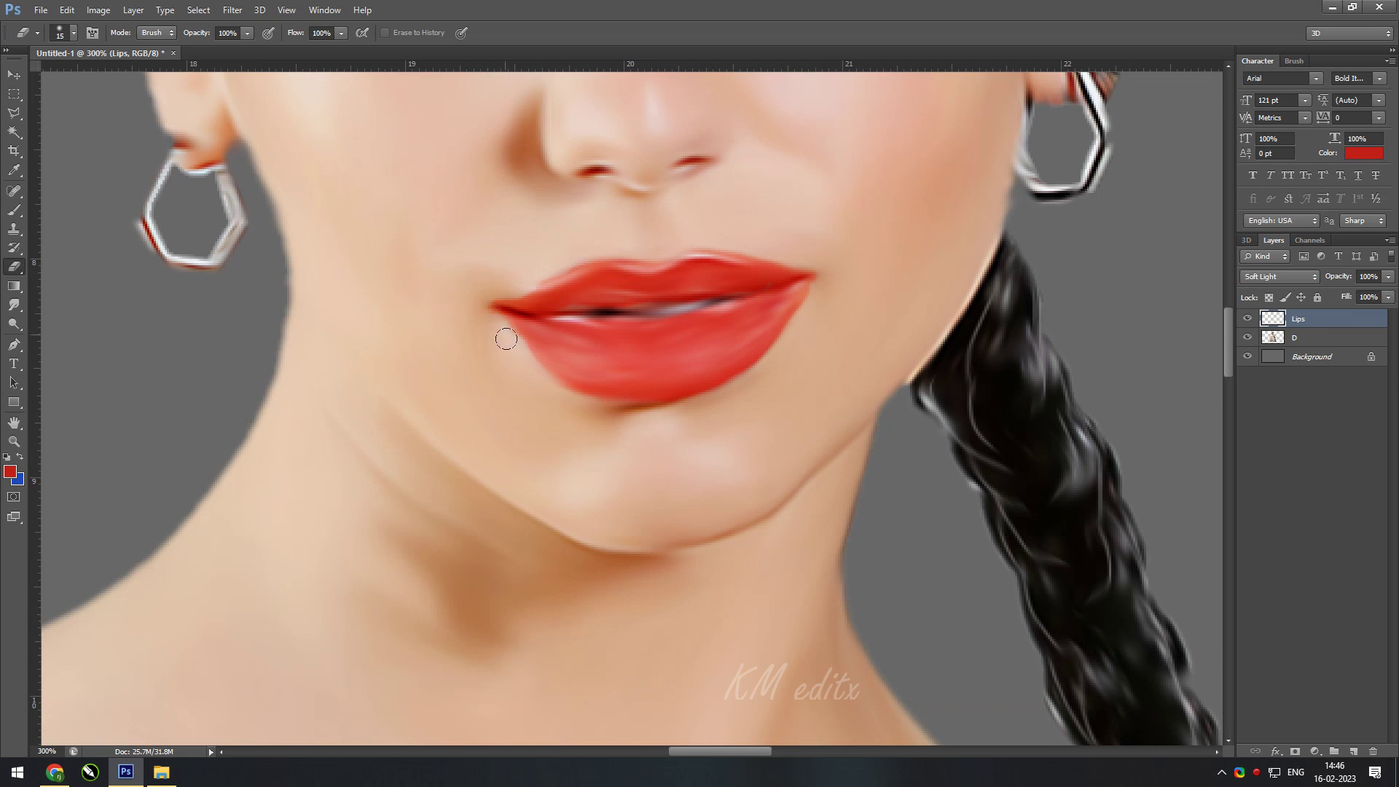
pyautogui.moveTo(807, 292); pyautogui.dragTo(794, 336)
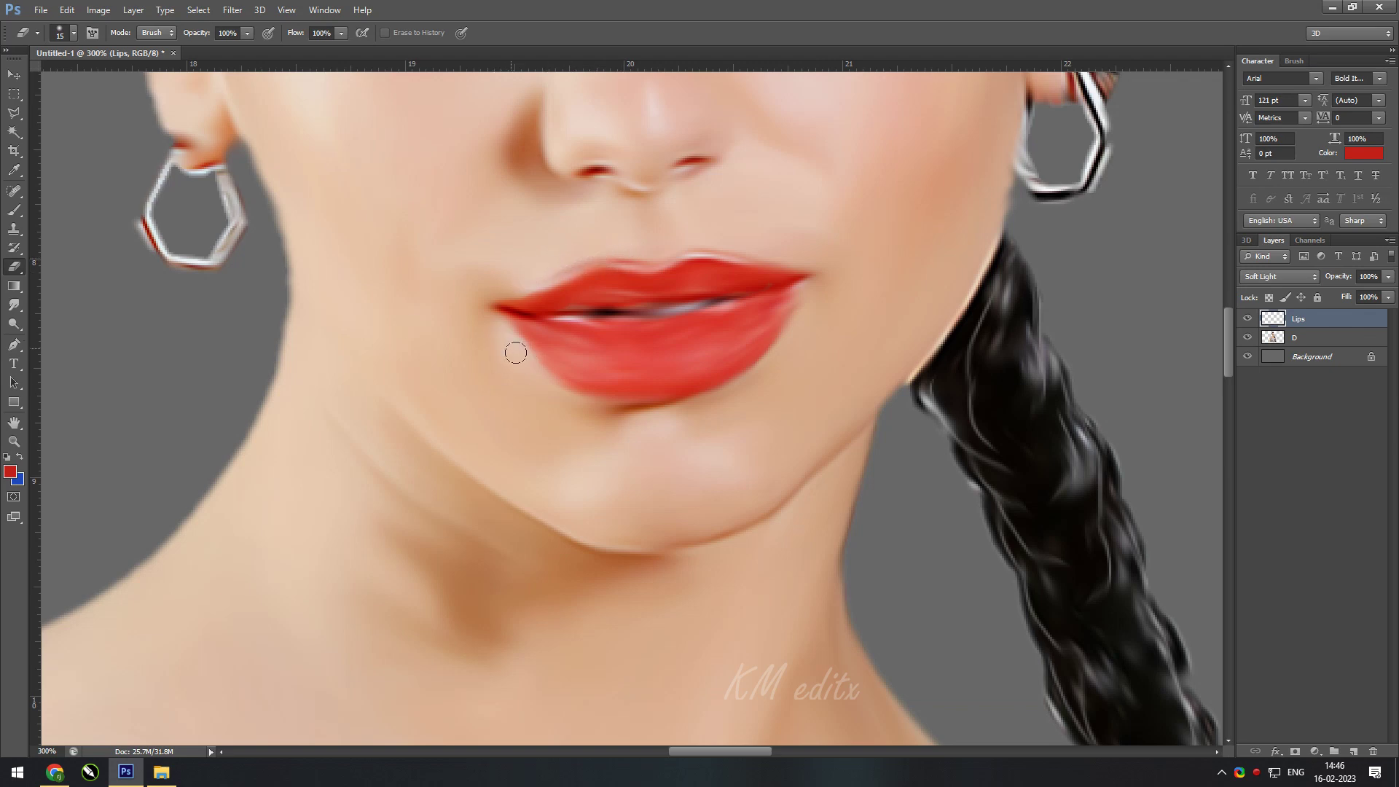
pyautogui.moveTo(769, 330); pyautogui.dragTo(642, 383)
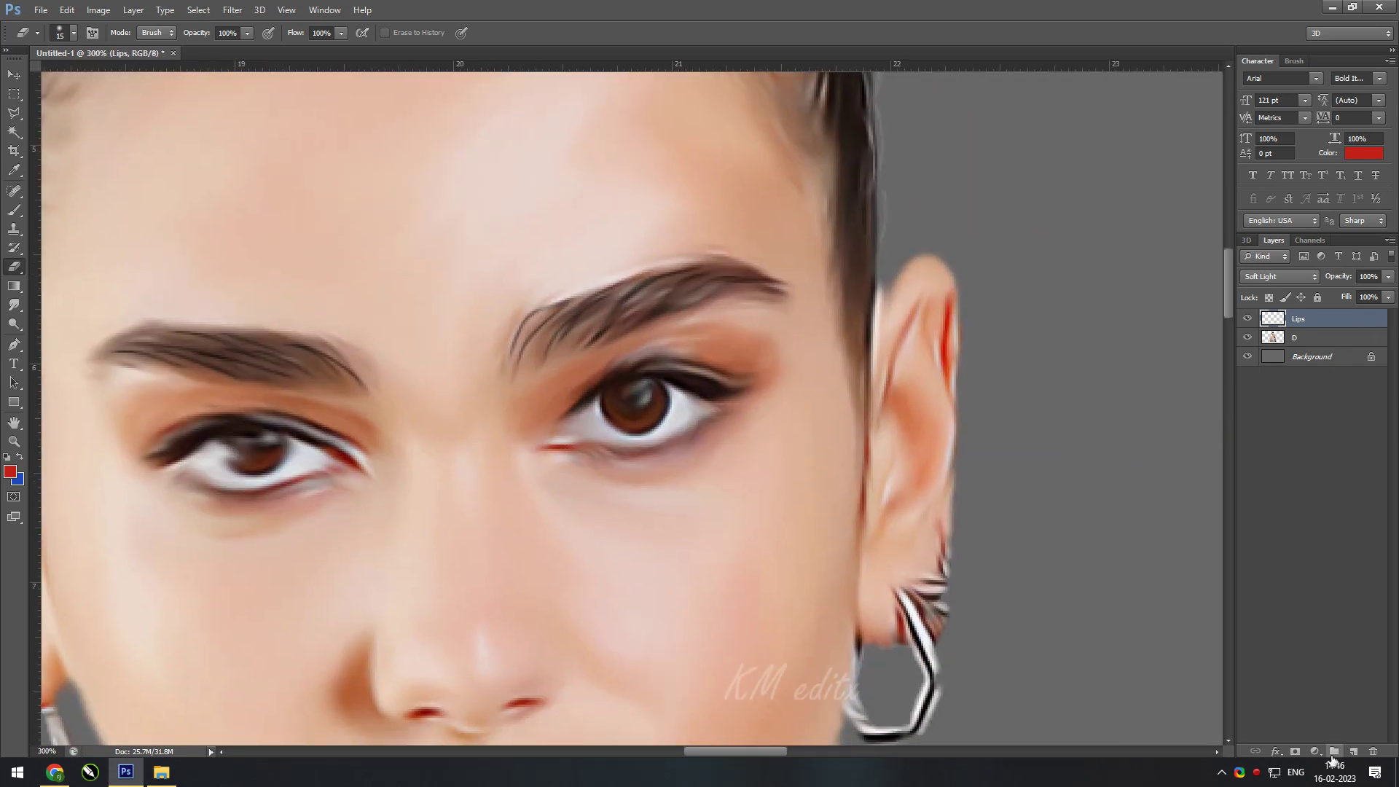
# - Add an eye layer, paint the iris red, and set its blend mode to Color
pyautogui.click(1333, 751)
pyautogui.doubleClick(1308, 319)
pyautogui.write('eyel')
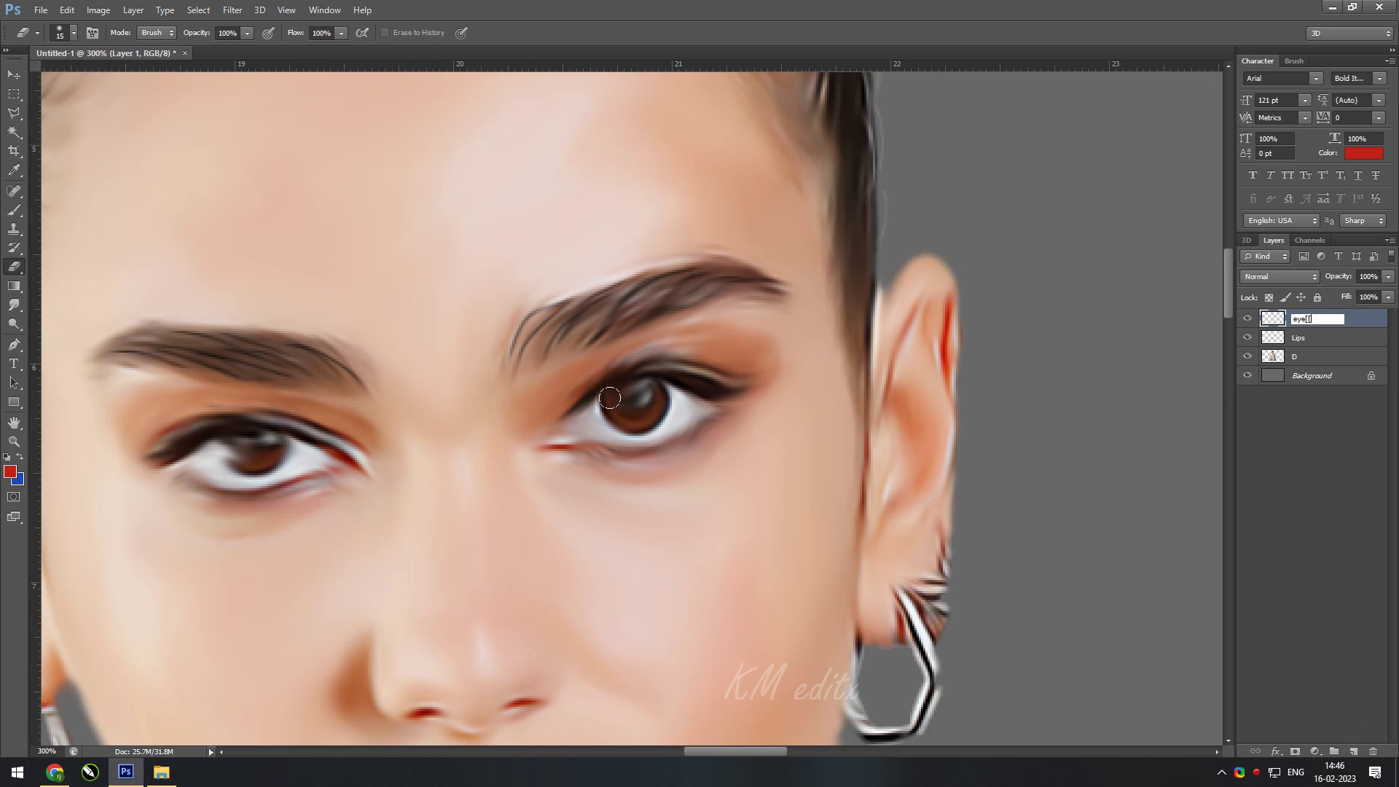
pyautogui.press('Return')
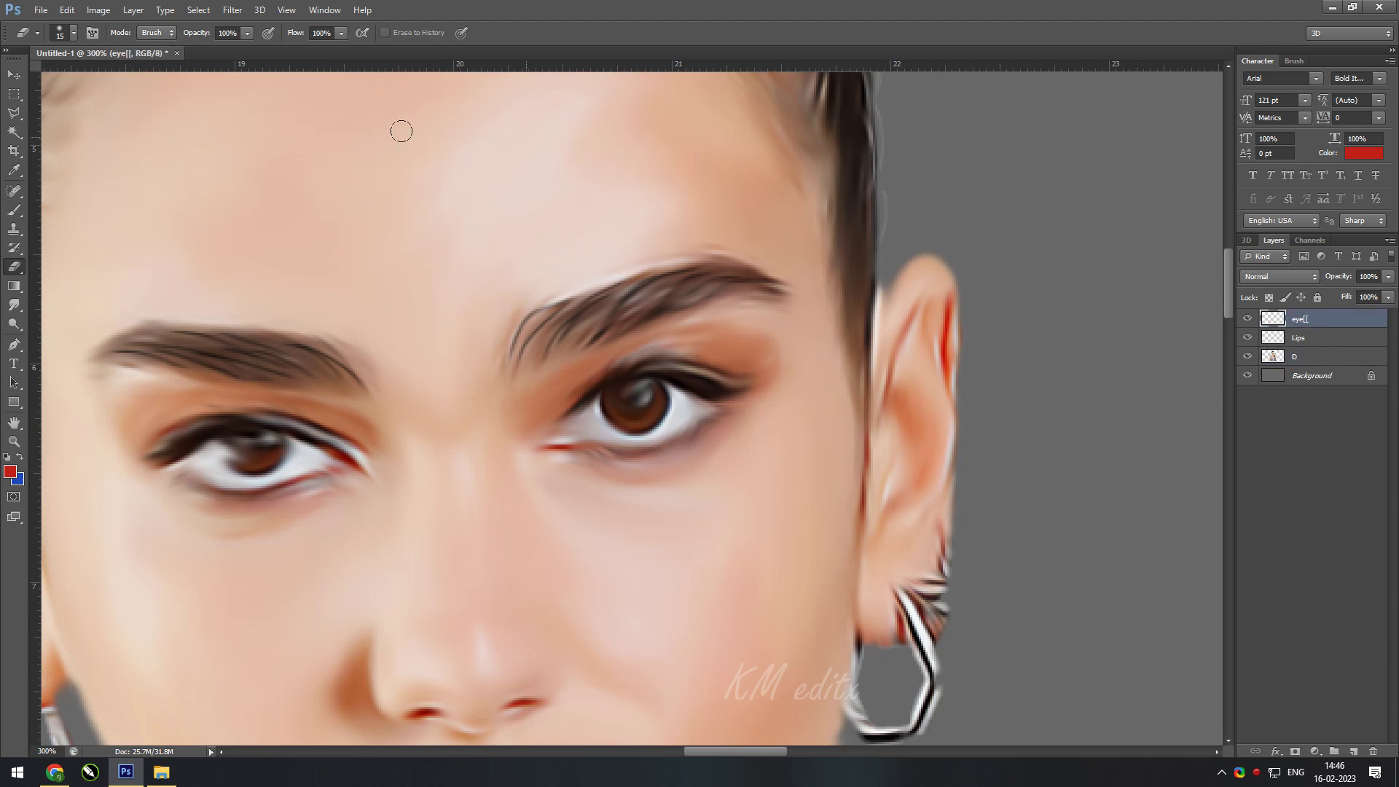
pyautogui.press('b')
pyautogui.moveTo(645, 438)
pyautogui.mouseDown()
pyautogui.moveTo(612, 408)
pyautogui.moveTo(659, 386)
pyautogui.mouseUp()
pyautogui.click(1279, 276)
pyautogui.click(1275, 615)
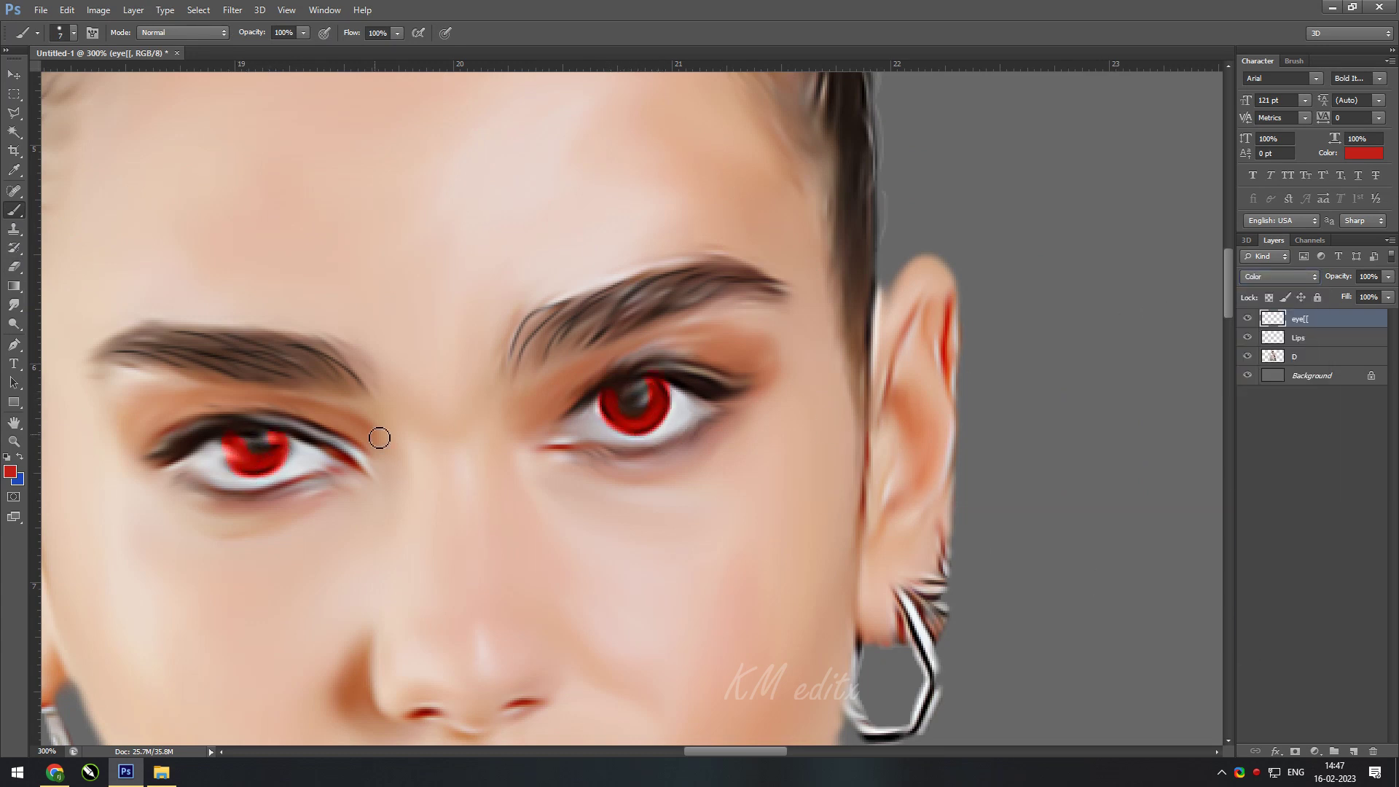
pyautogui.click(14, 304)
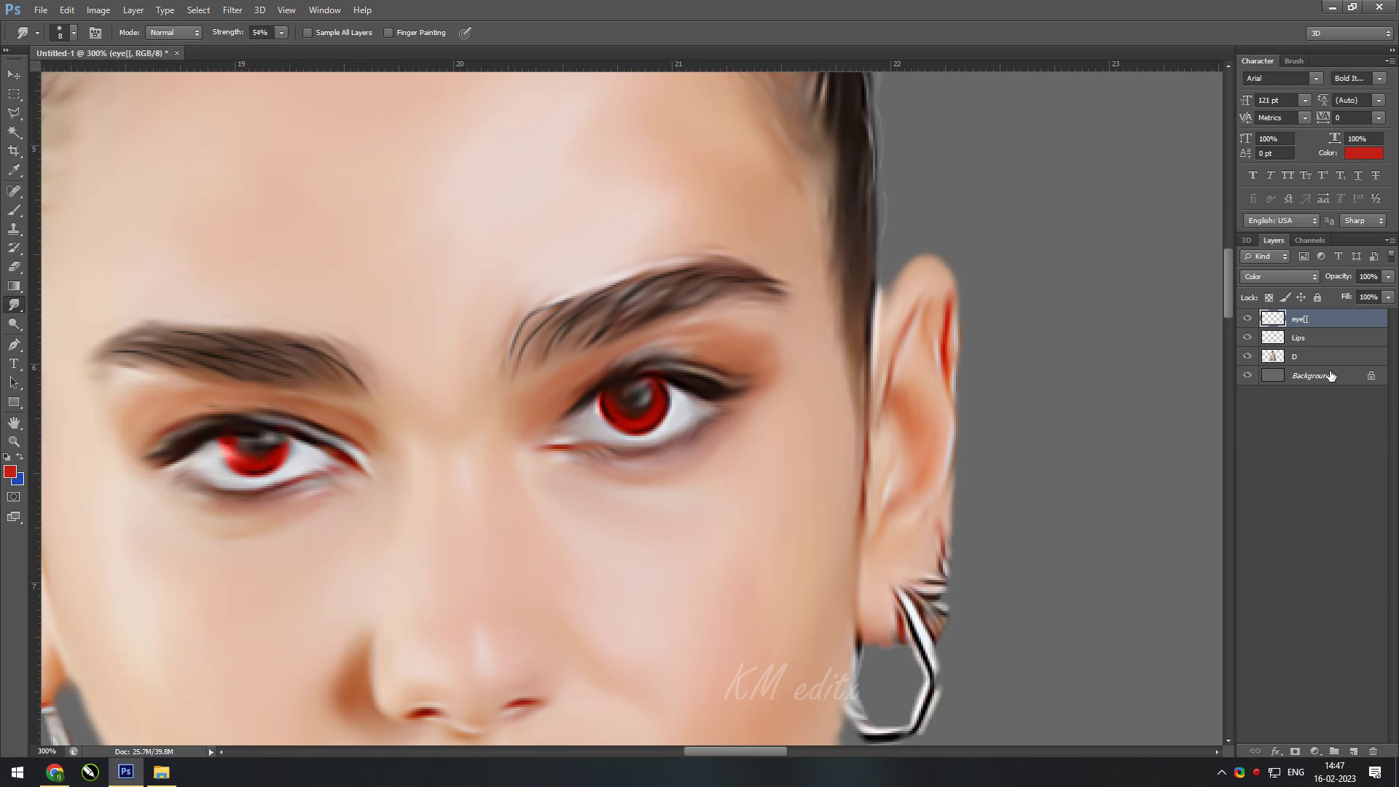
# - Merge the red eye paint into D, rename it d, and add a new layer
pyautogui.scroll(-5, 684, 416)
pyautogui.scroll(3, 684, 416)
pyautogui.scroll(2, 1109, 428)
pyautogui.keyDown('ctrl'); pyautogui.click(1314, 357); pyautogui.keyUp('ctrl')
pyautogui.rightClick(1314, 357)
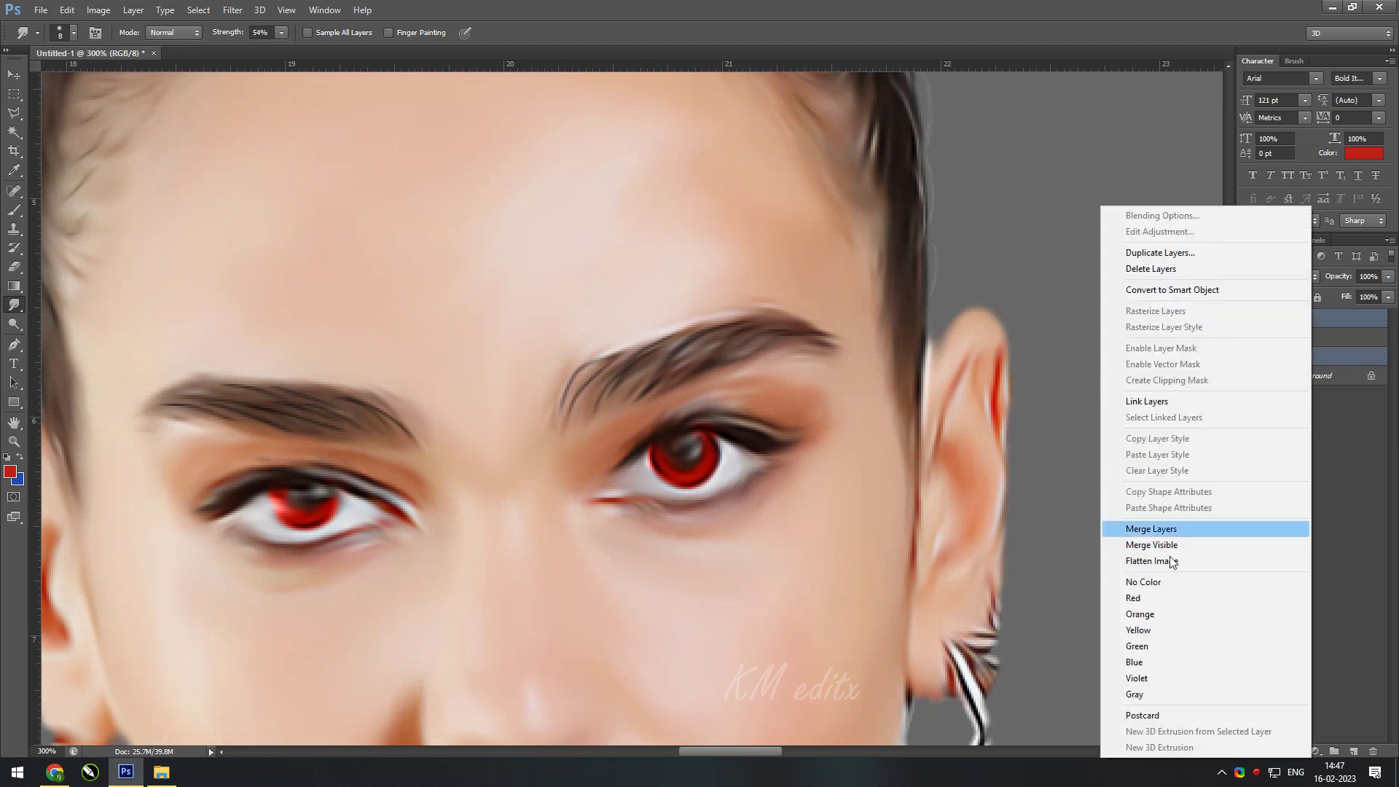
pyautogui.click(1155, 530)
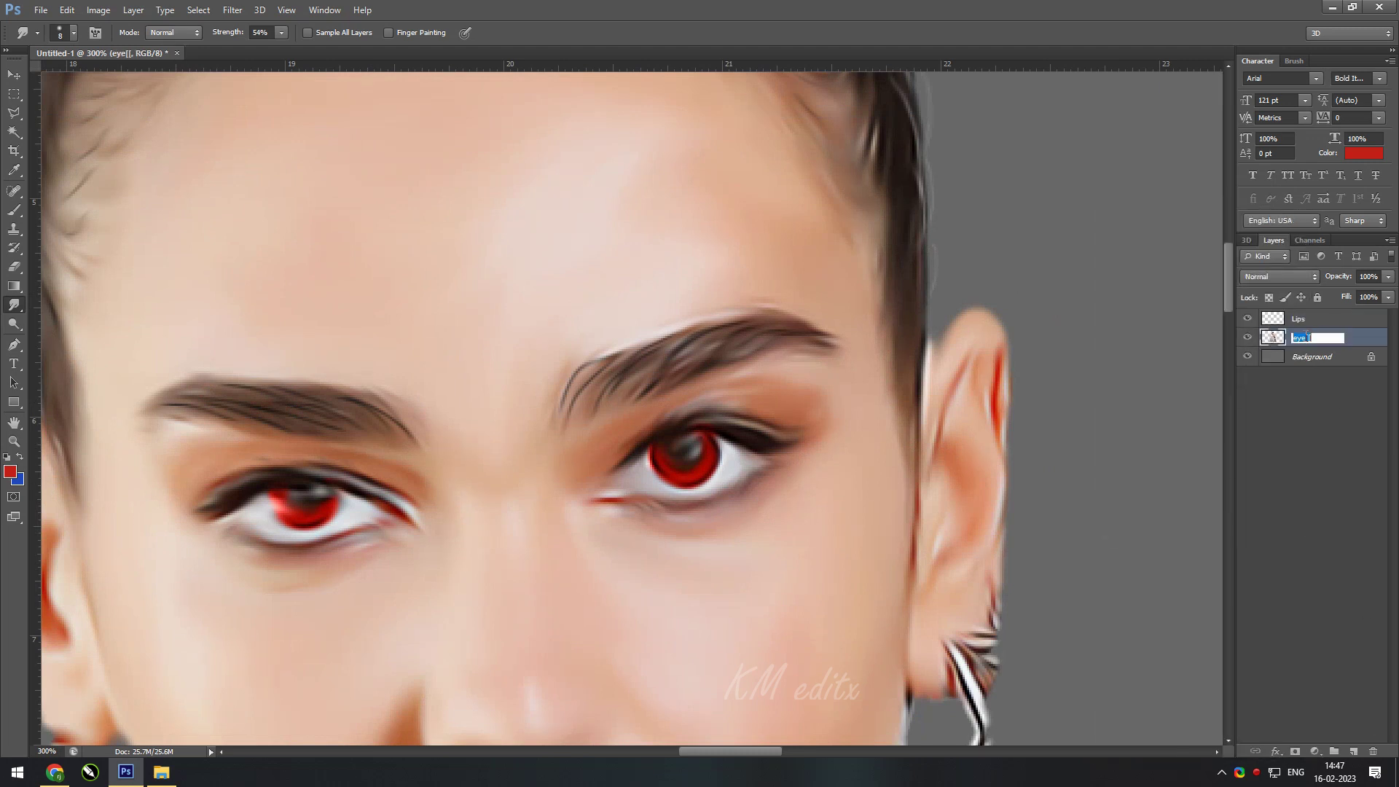
pyautogui.write('d')
pyautogui.press('Return')
pyautogui.hotkey('ctrl', 'shift', 'alt', 'n')
# - Name the new layer 'eye', dab bright blue on the right iris, and set it to Color blending
pyautogui.write('ey')
pyautogui.press('Return')
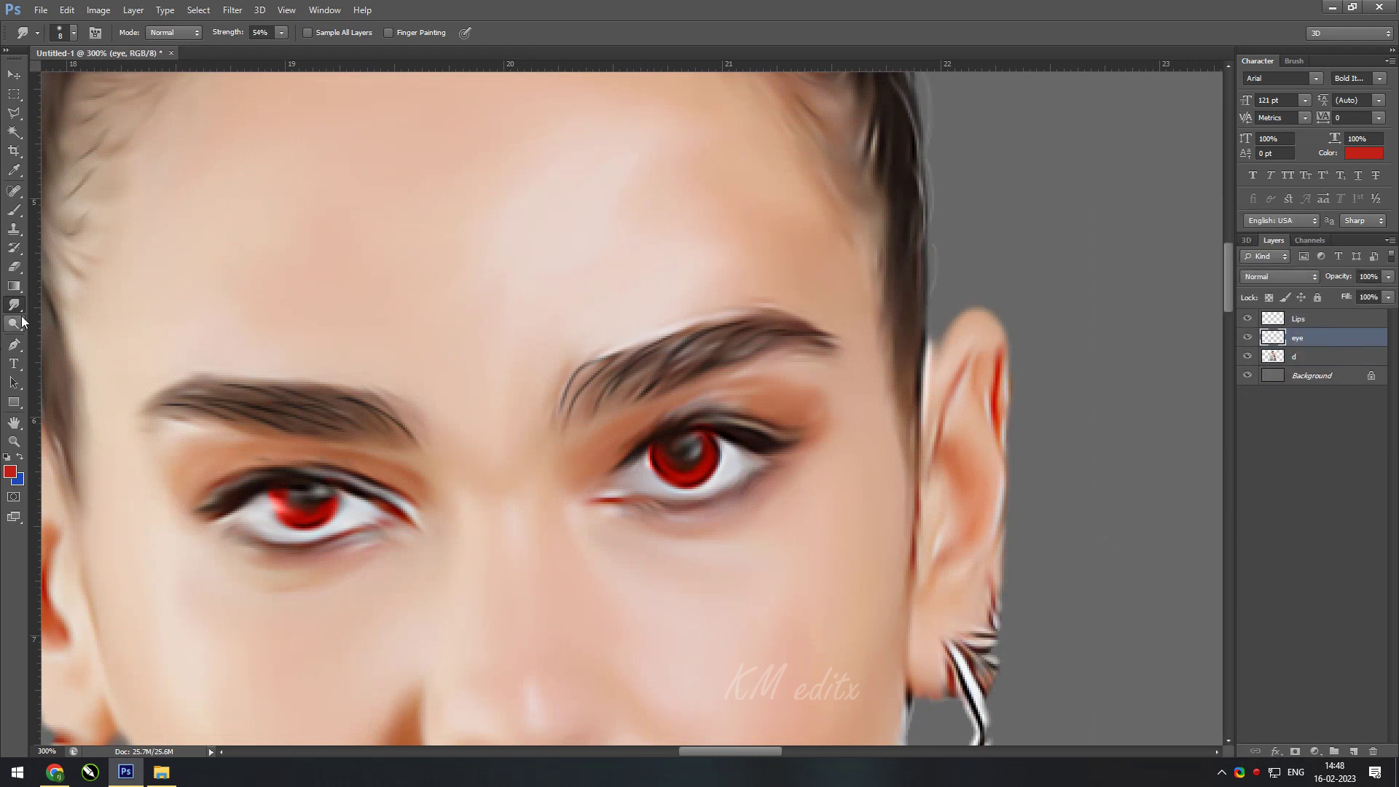
pyautogui.press('b')
pyautogui.click(9, 471)
pyautogui.click(1174, 273)
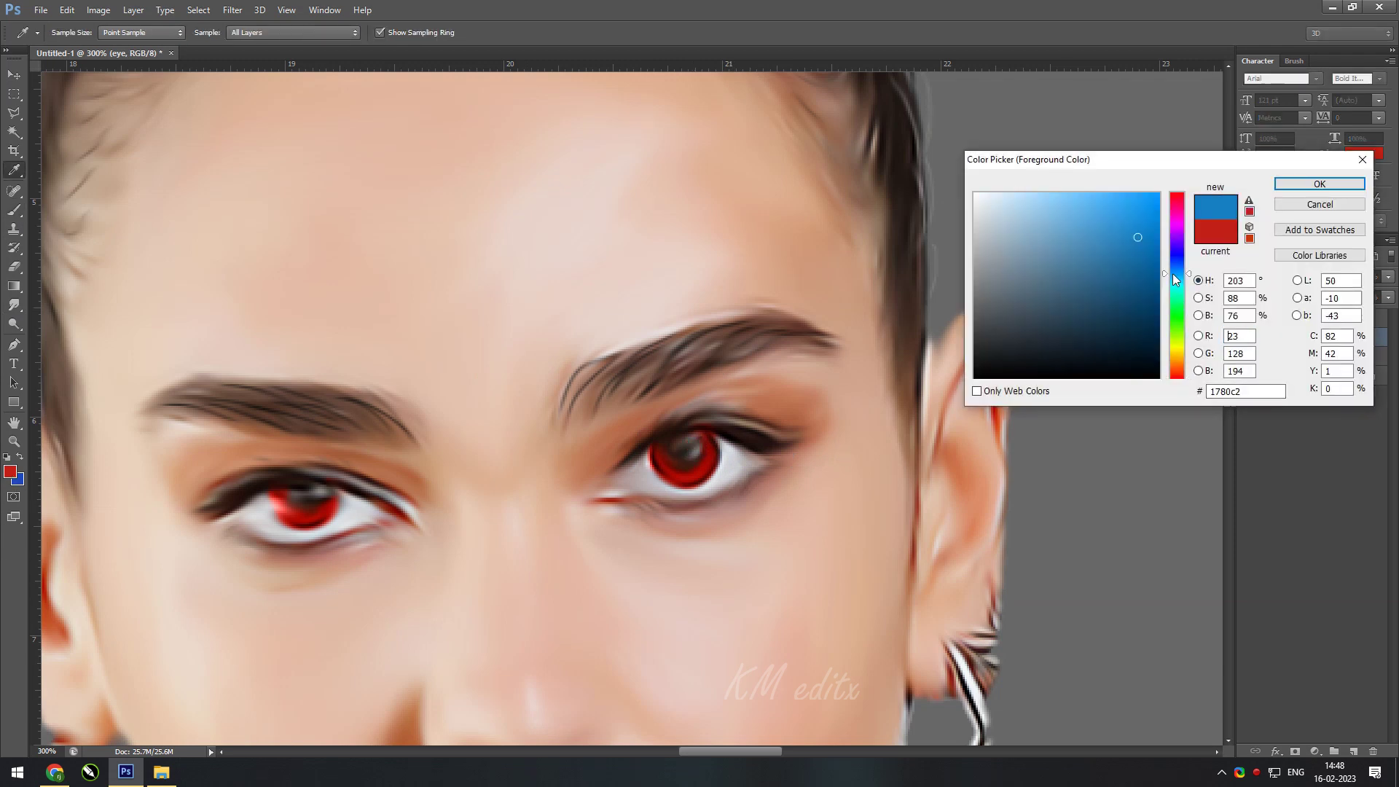
pyautogui.click(1177, 255)
pyautogui.click(1319, 184)
pyautogui.click(691, 441)
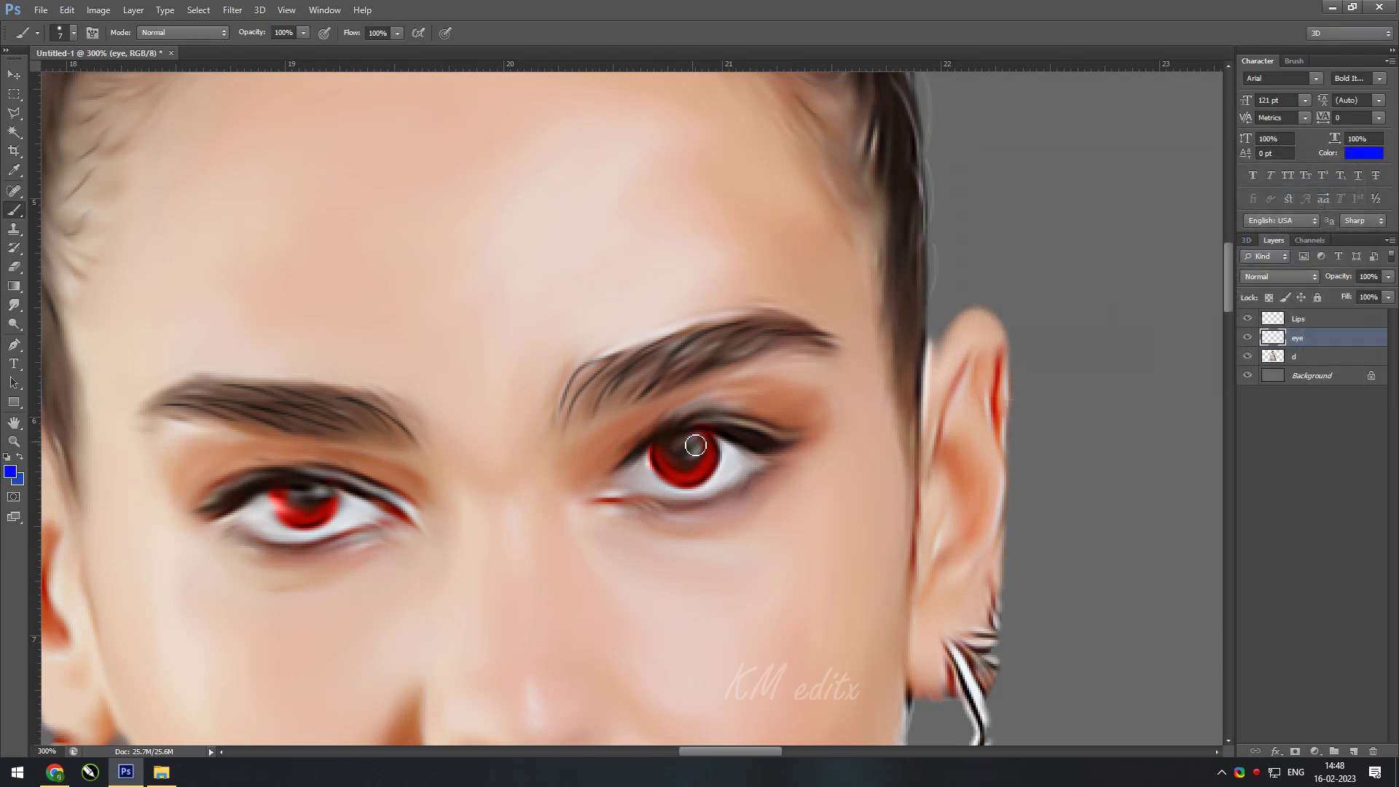
pyautogui.click(1280, 276)
# - Pick white as the paint colour for the eye highlights
pyautogui.click(1276, 642)
pyautogui.scroll(-5, 900, 524)
pyautogui.scroll(3, 837, 400)
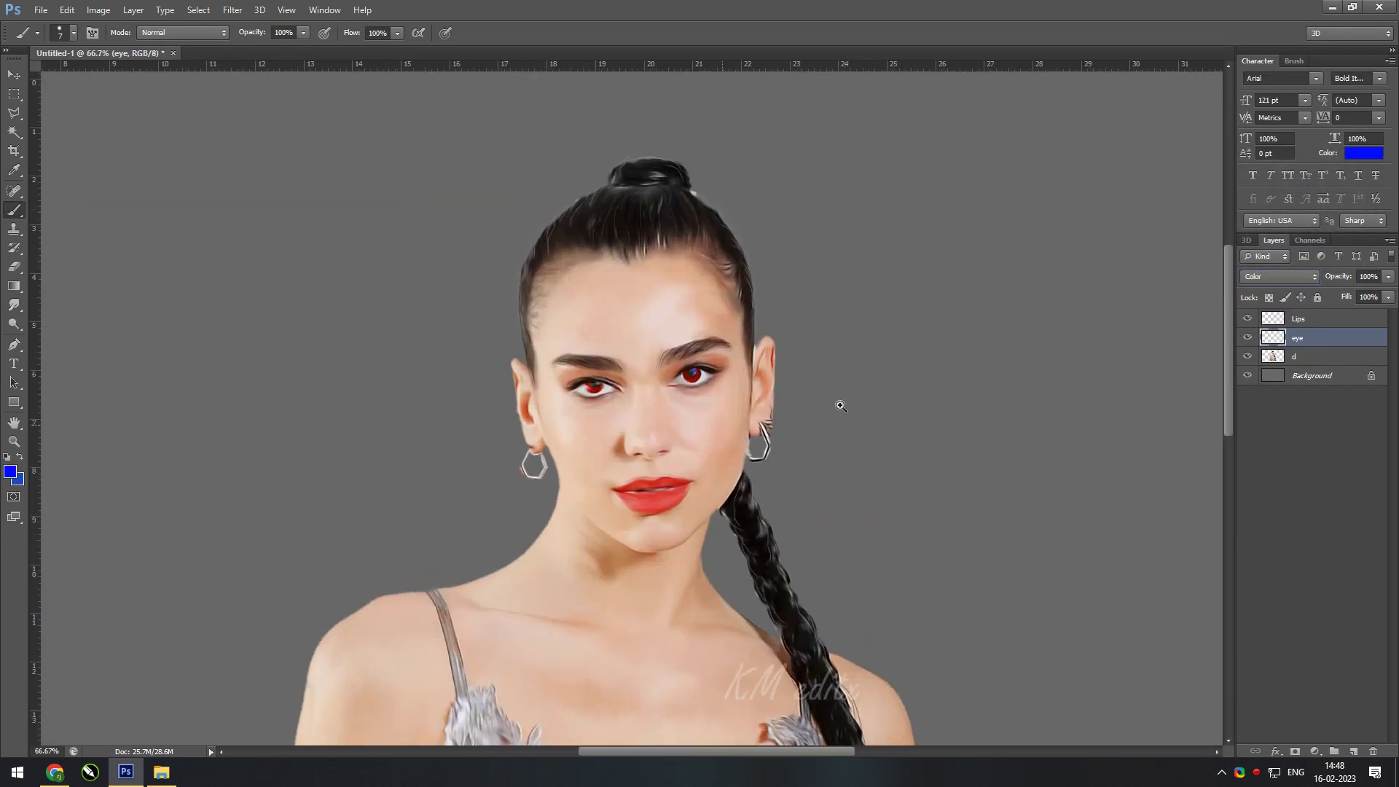
pyautogui.scroll(2, 679, 435)
pyautogui.click(10, 471)
pyautogui.click(1319, 184)
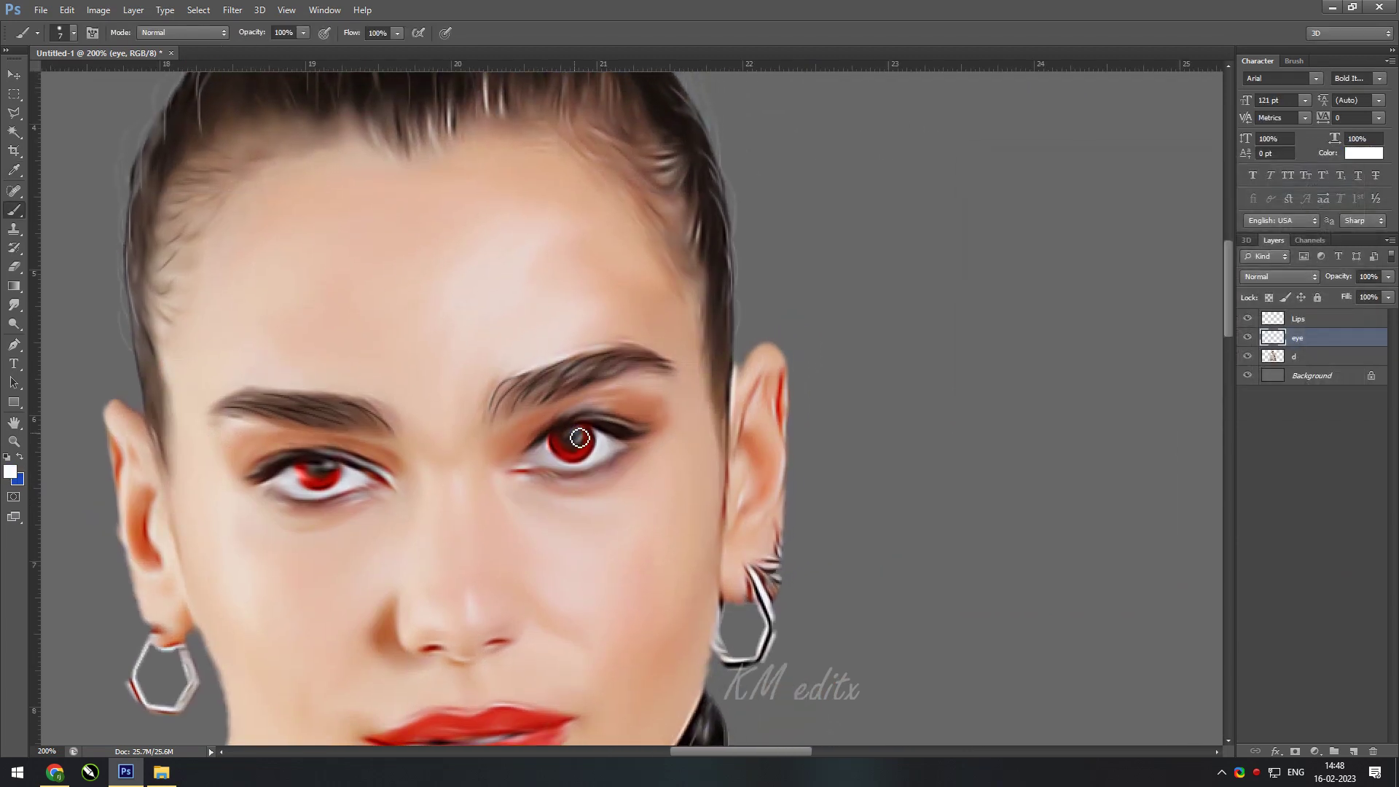
# - Smudge both red irises and eyelids with a slightly larger brush, then select the Background layer
pyautogui.moveTo(335, 471); pyautogui.dragTo(680, 474)
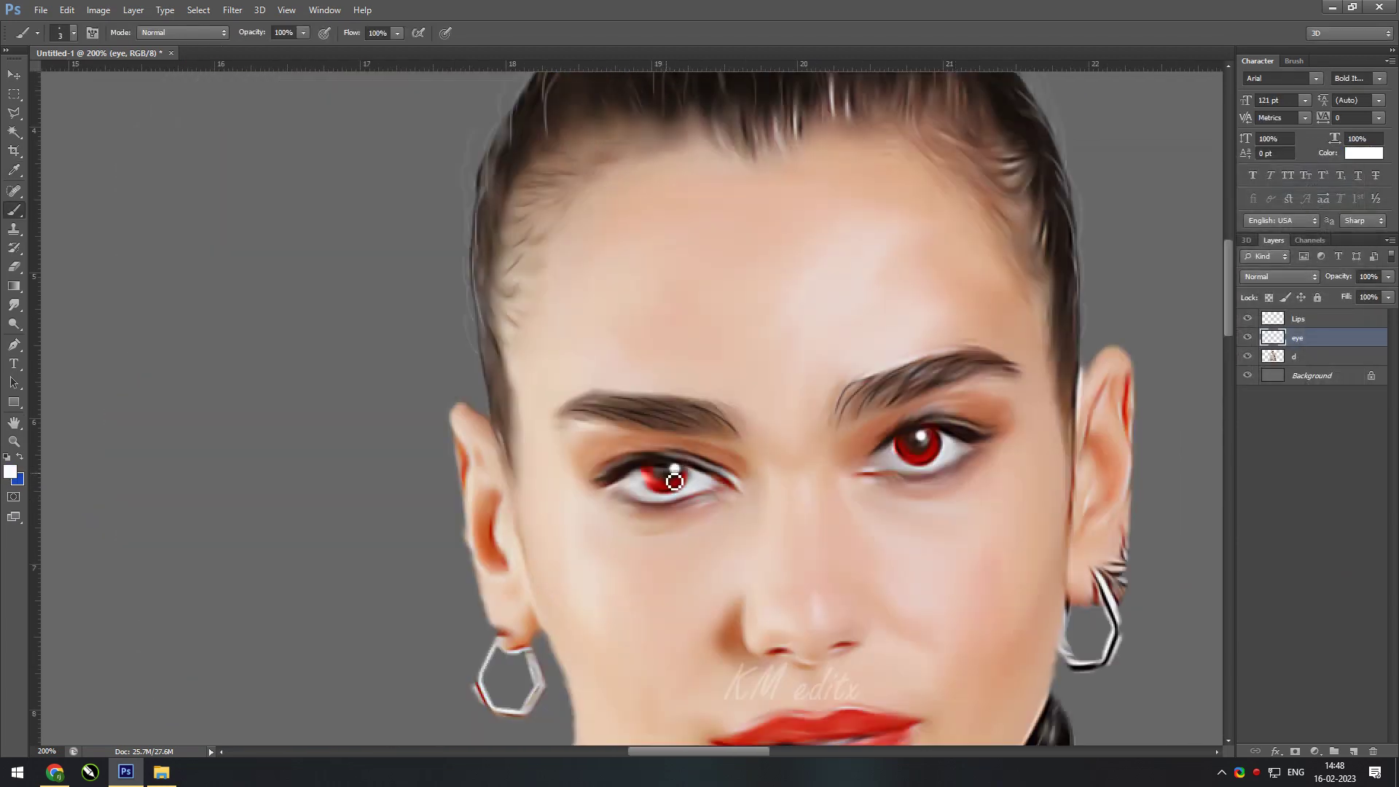
pyautogui.press(']')
pyautogui.press('r')
pyautogui.scroll(1, 718, 446)
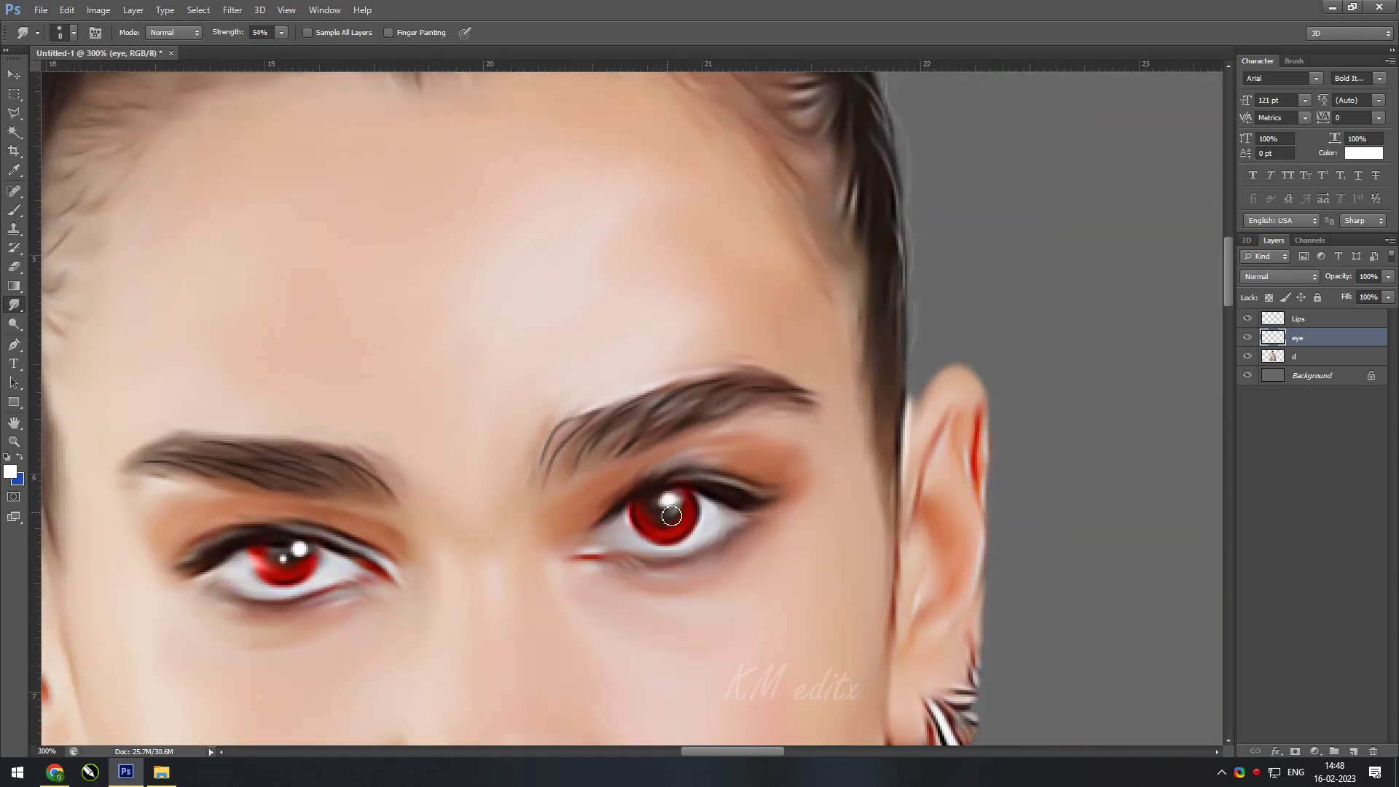
pyautogui.moveTo(295, 554); pyautogui.dragTo(572, 517)
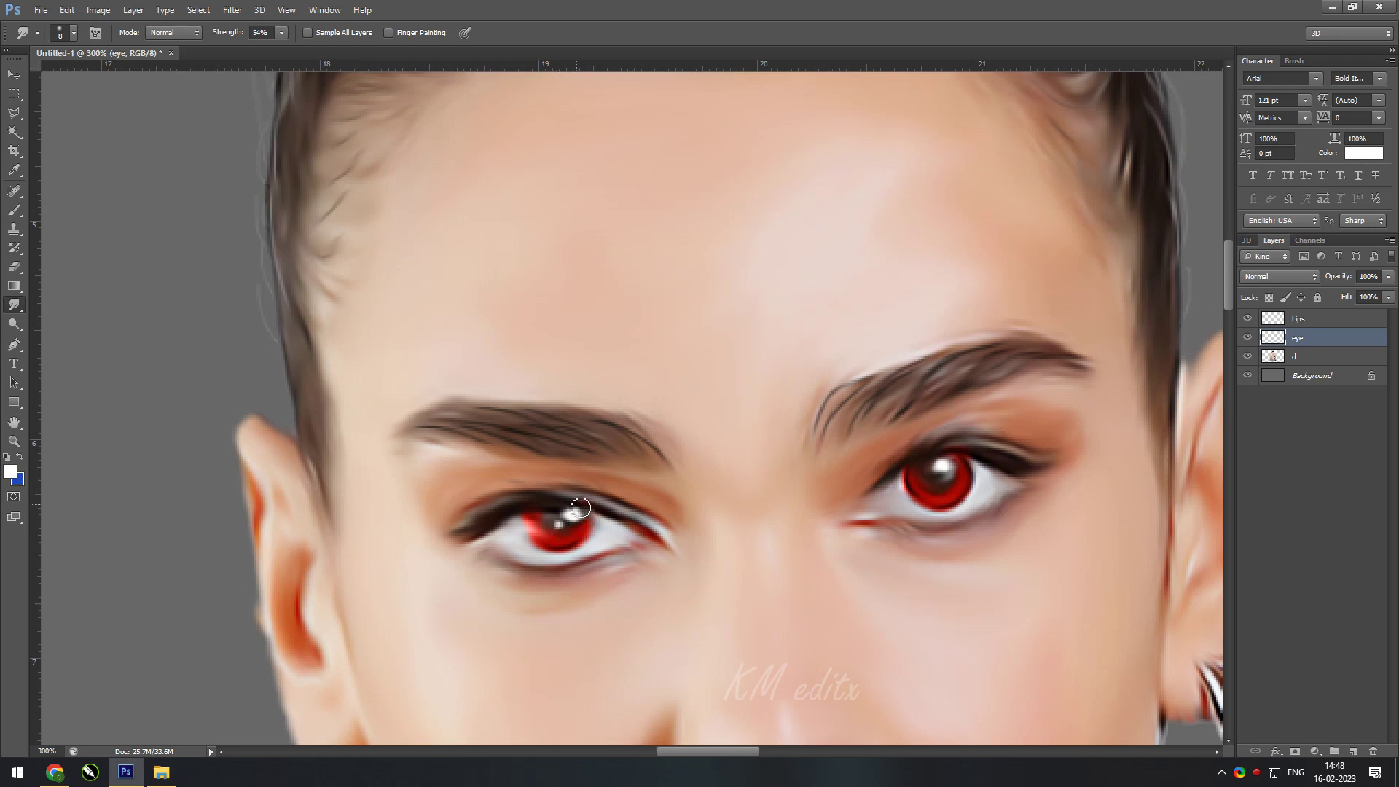
pyautogui.scroll(-3, 696, 545)
pyautogui.scroll(-2, 716, 535)
pyautogui.scroll(2, 634, 496)
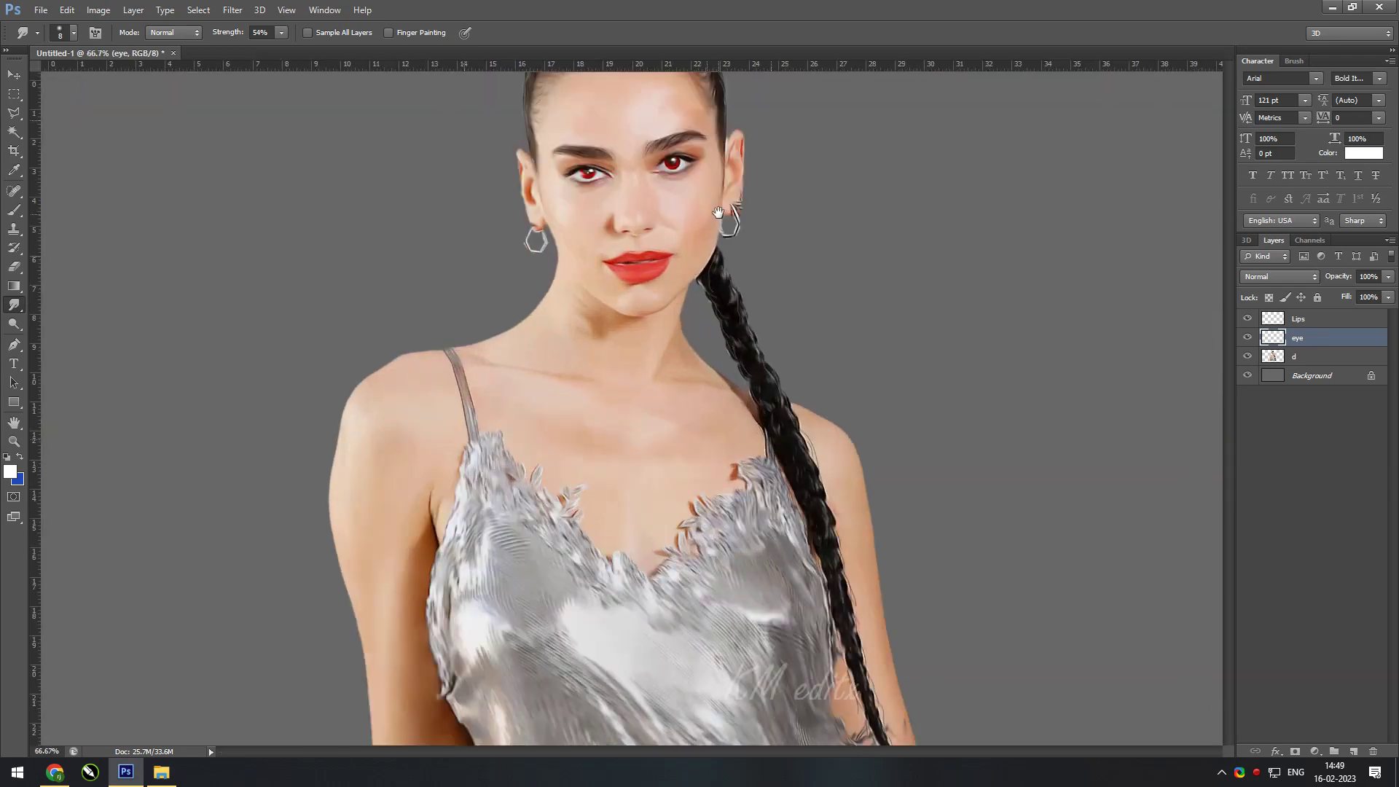
pyautogui.scroll(3, 634, 494)
pyautogui.scroll(1, 633, 493)
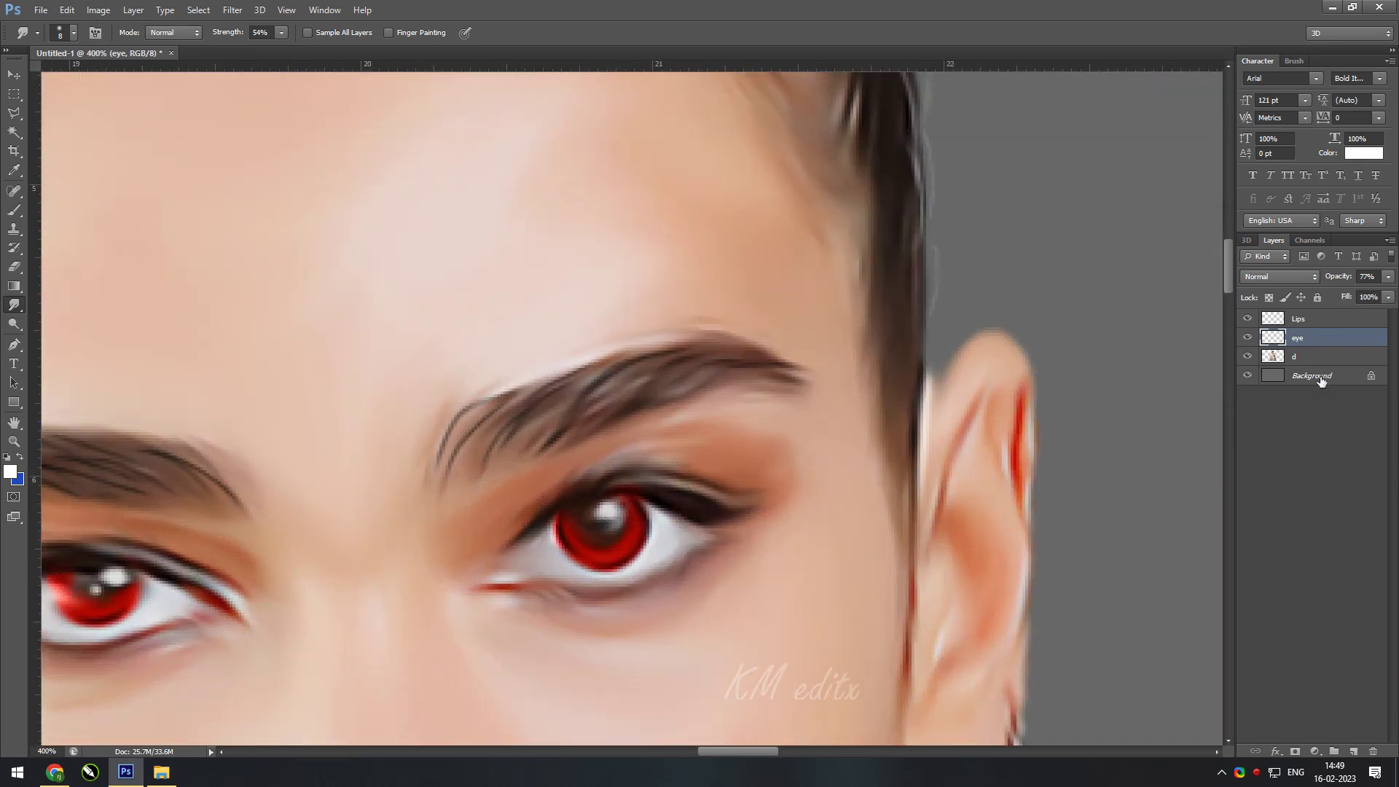
pyautogui.click(1312, 375)
pyautogui.hotkey('ctrl', '0')
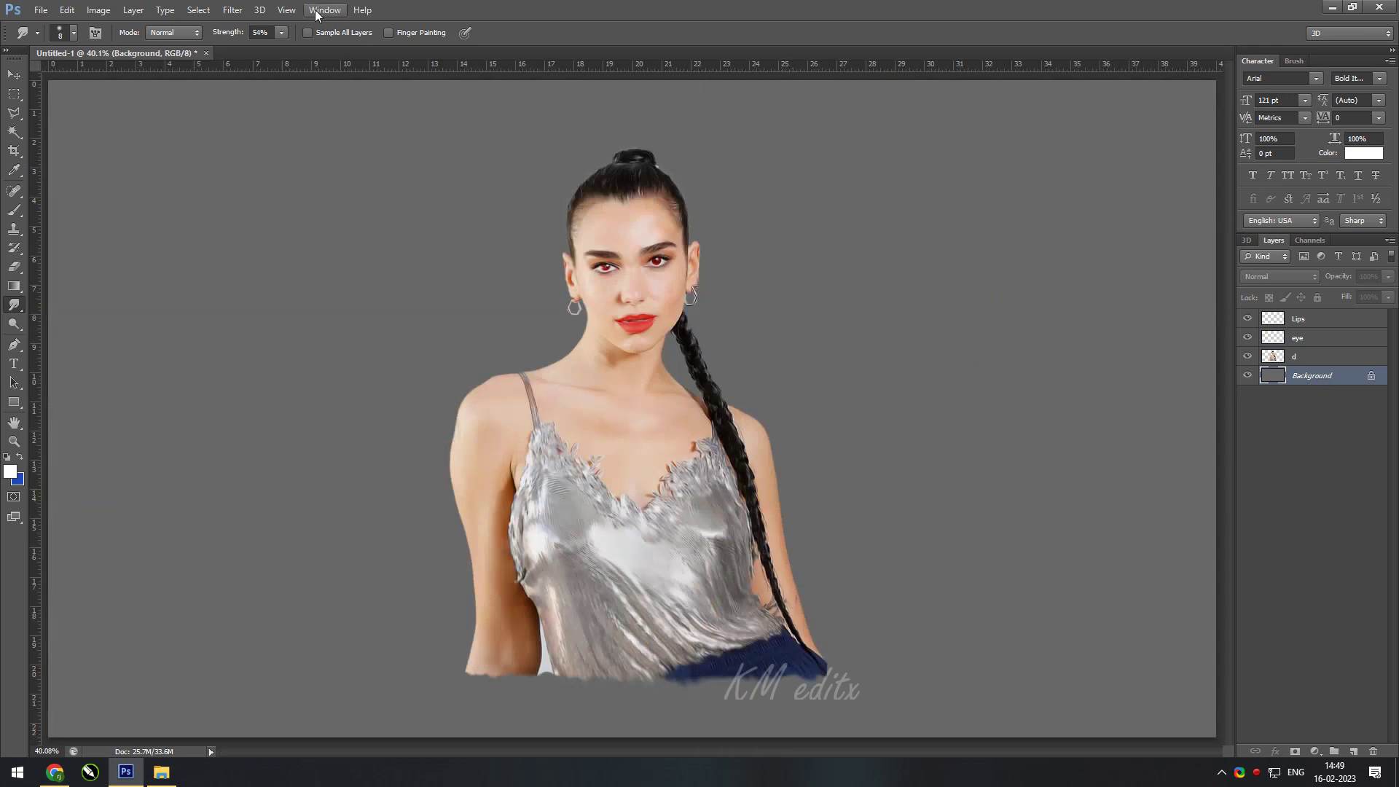
# - Erase the dark jeans and fade the figure's lower body on layer d with a larger eraser
pyautogui.press('e')
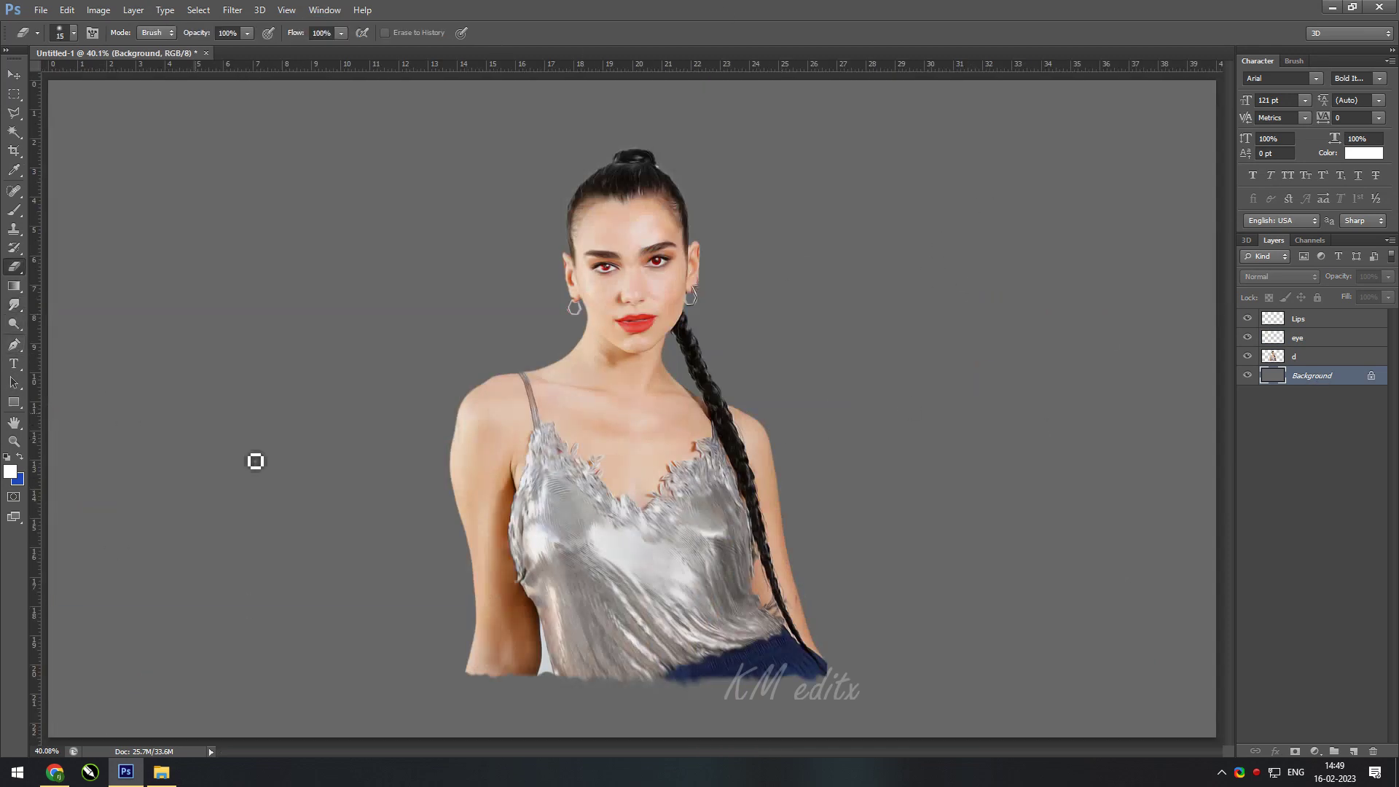
pyautogui.click(1298, 357)
pyautogui.press(']')
pyautogui.press(']')
pyautogui.press(']')
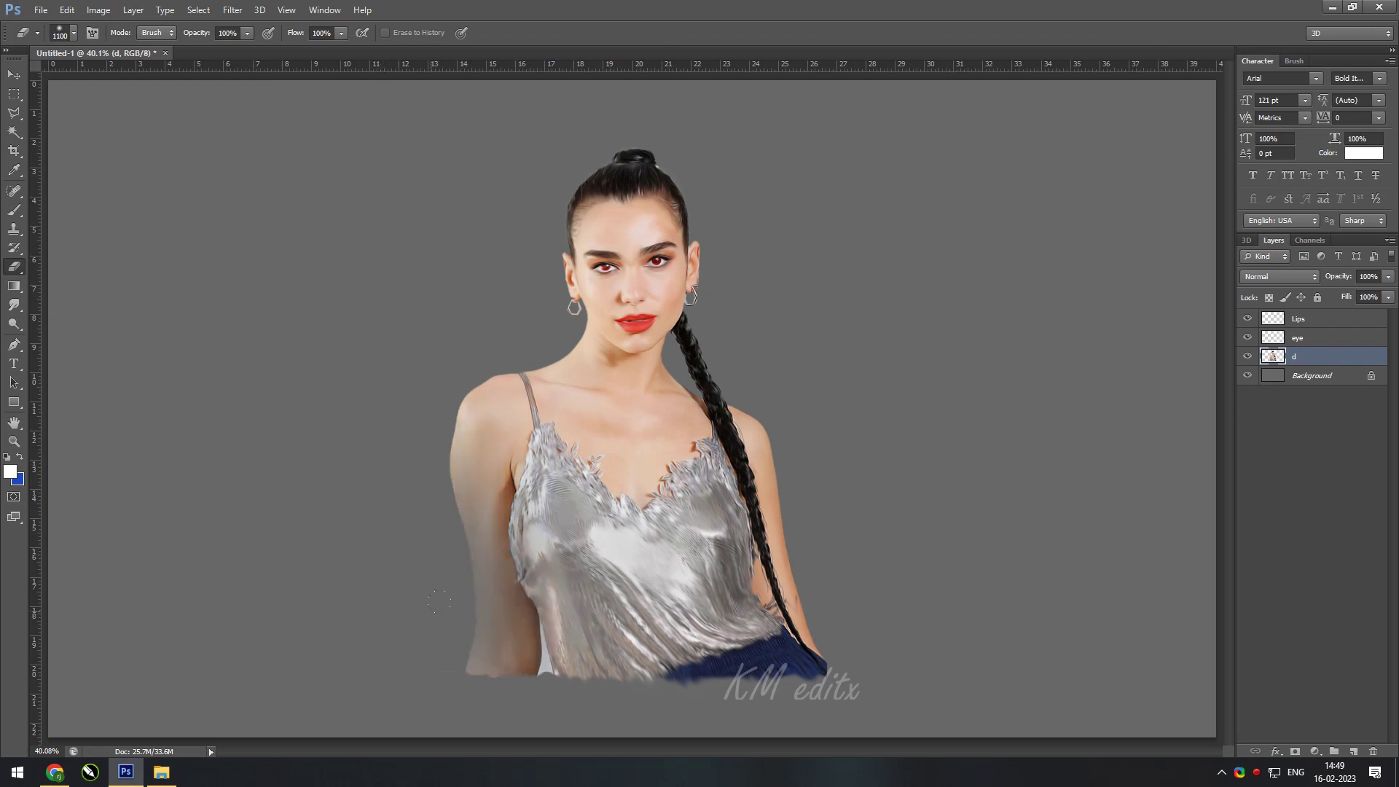
pyautogui.moveTo(466, 583); pyautogui.dragTo(765, 656)
pyautogui.hotkey('ctrl', '-')
pyautogui.hotkey('ctrl', '-')
pyautogui.moveTo(524, 525); pyautogui.dragTo(656, 438)
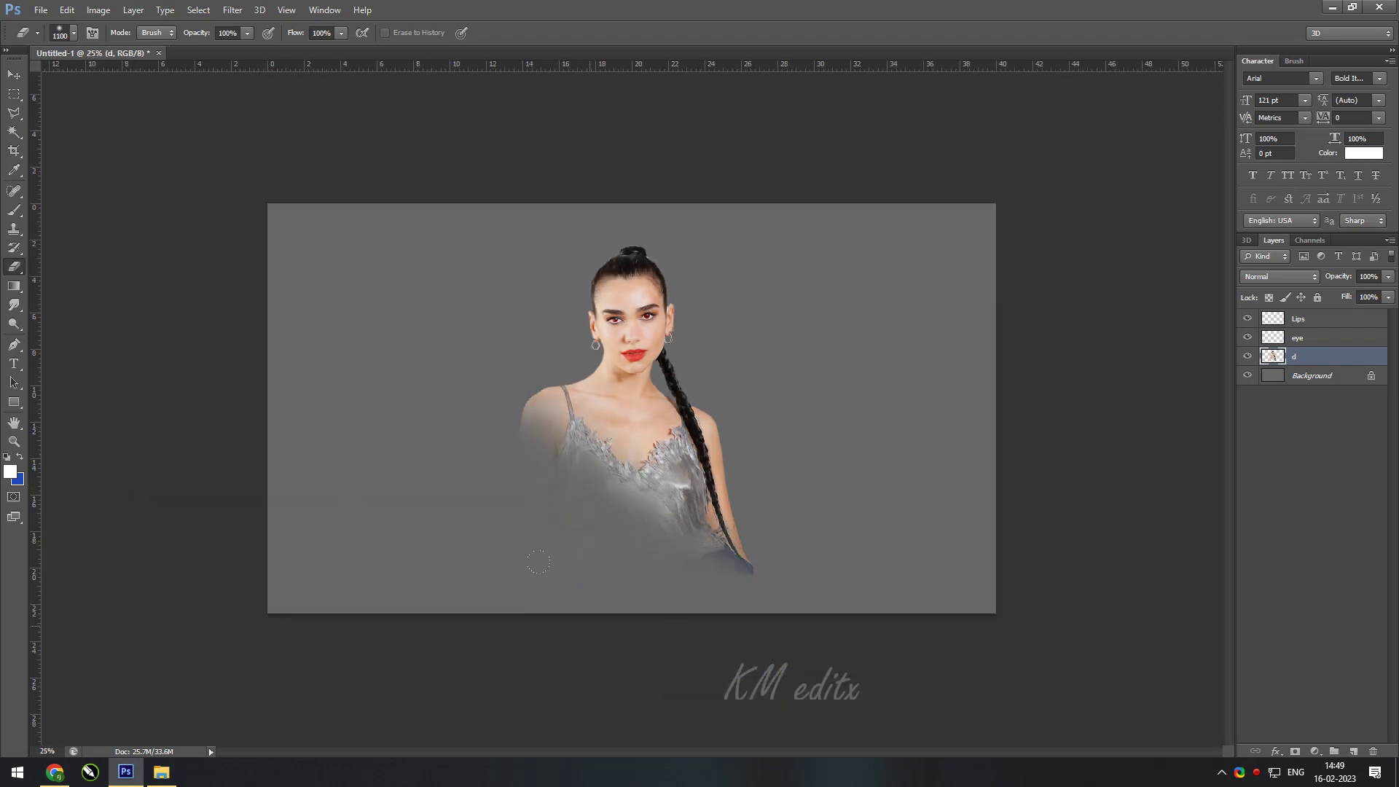
pyautogui.hotkey('ctrl', 'alt', 'z')
pyautogui.moveTo(662, 590); pyautogui.dragTo(524, 562)
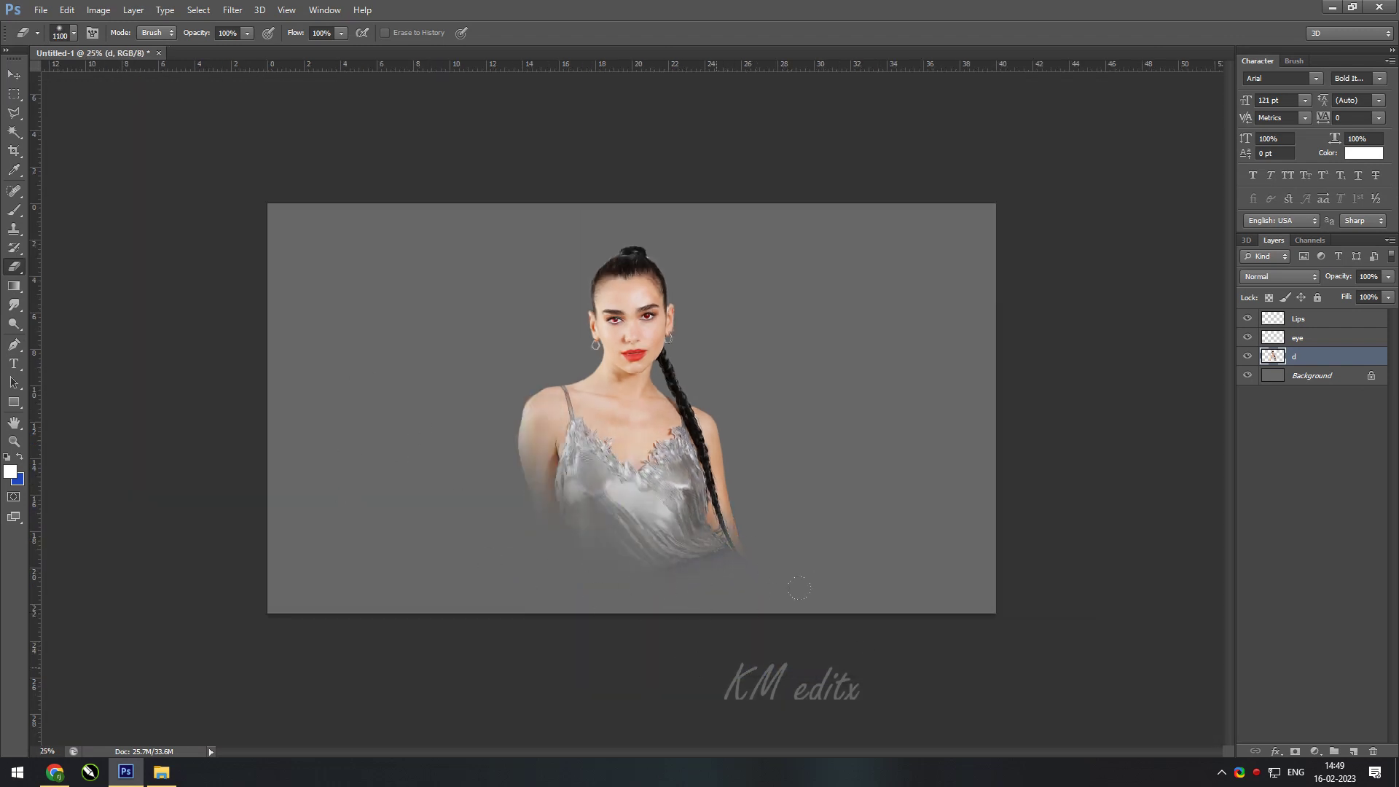
# - Fill the Background layer with deep red #960909
pyautogui.press('v')
pyautogui.click(1312, 376)
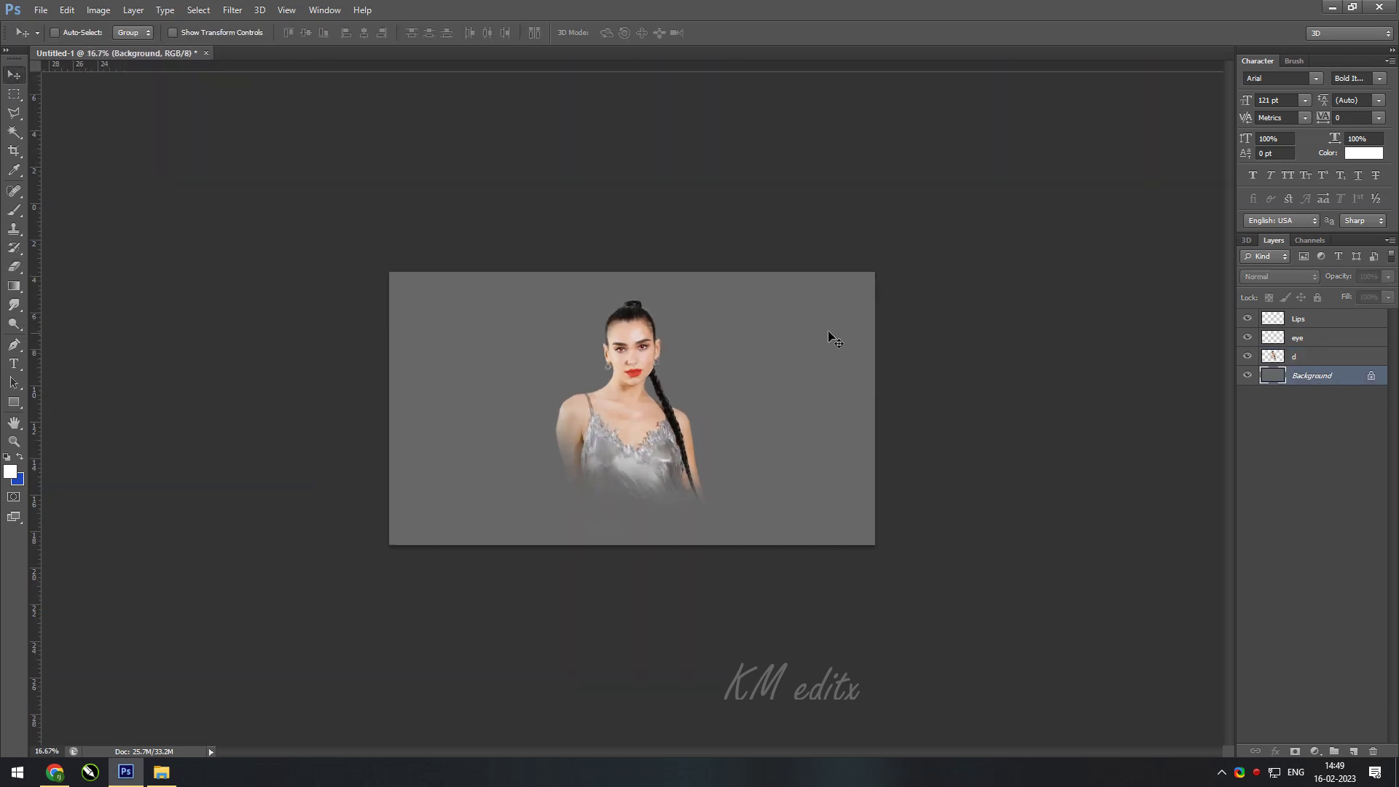
pyautogui.hotkey('ctrl', '0')
pyautogui.hotkey('ctrl', '-')
pyautogui.press('i')
pyautogui.click(10, 472)
pyautogui.click(1157, 262)
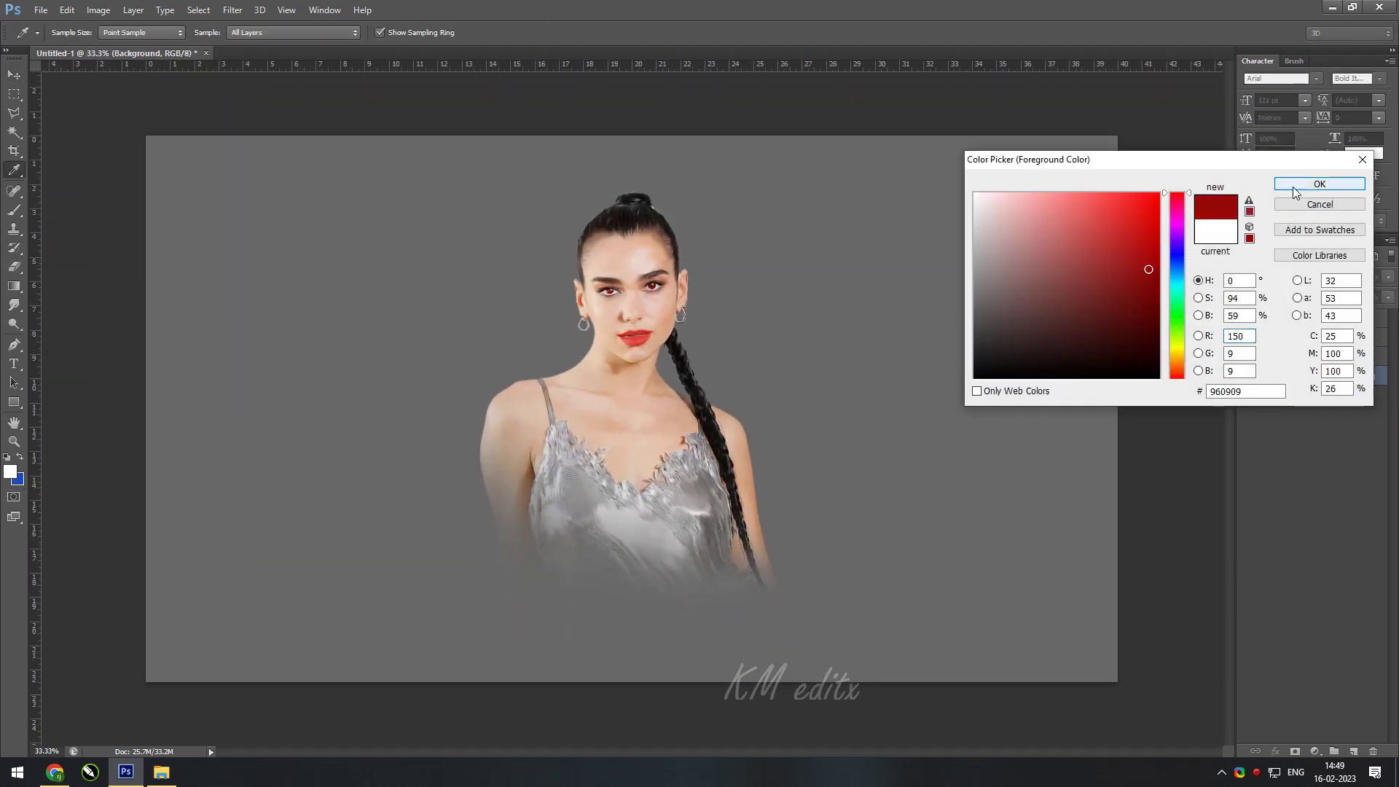
pyautogui.click(1328, 185)
pyautogui.hotkey('ctrl', 'BackSpace')
pyautogui.press('x')
pyautogui.hotkey('ctrl', 'BackSpace')
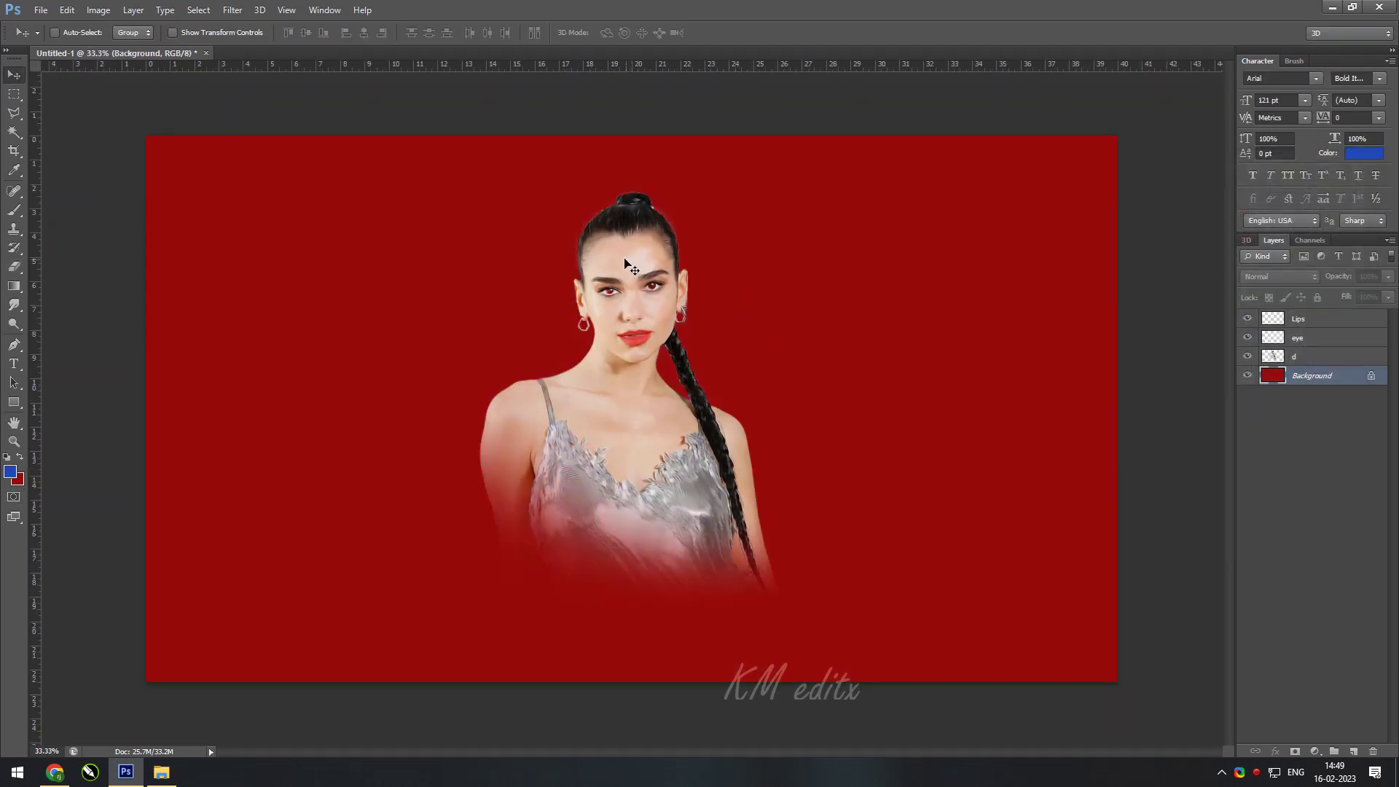
pyautogui.hotkey('ctrl', '+')
# - Add a new layer named c1 and set a grey foreground colour
pyautogui.hotkey('ctrl', '0')
pyautogui.click(1354, 751)
pyautogui.doubleClick(1312, 376)
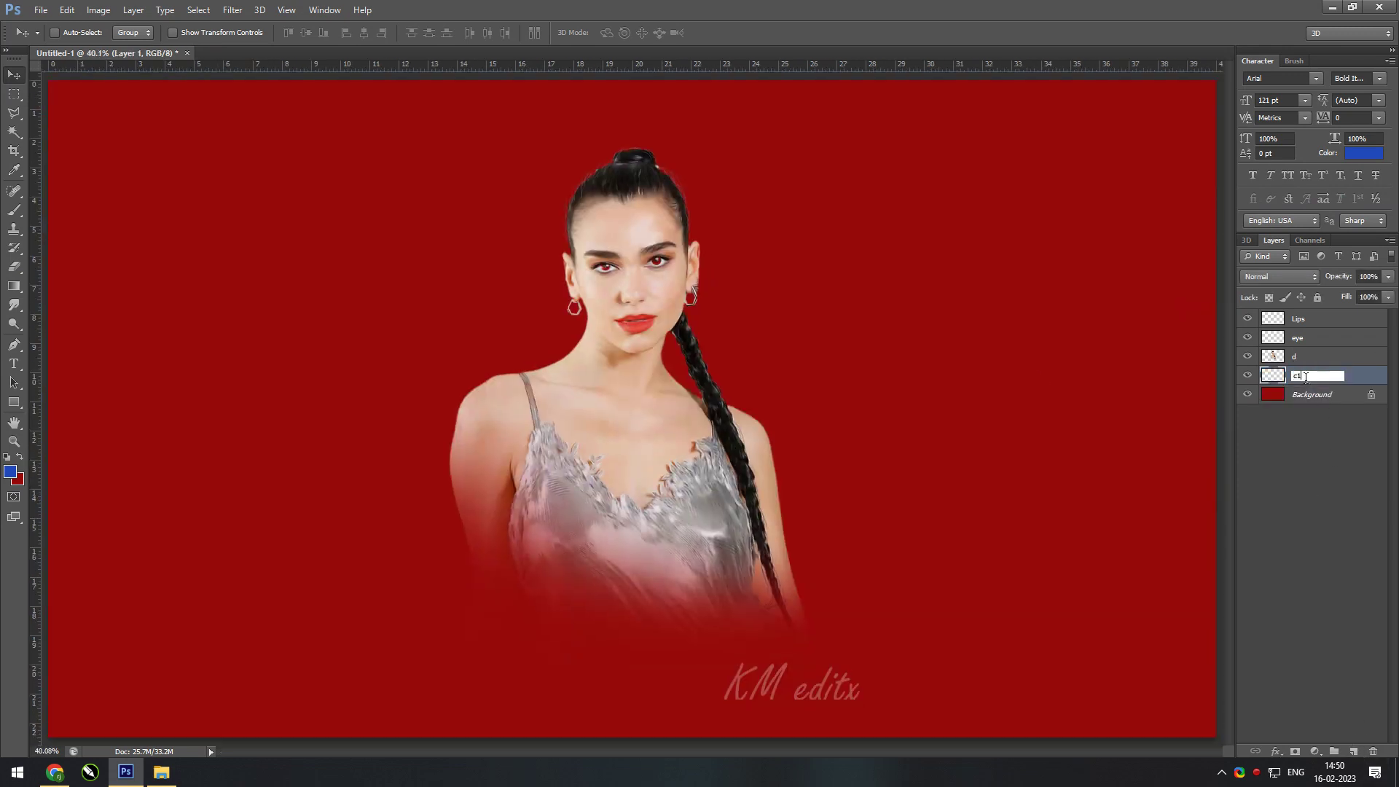
pyautogui.write('c1')
pyautogui.press('Return')
pyautogui.press('i')
pyautogui.click(10, 471)
pyautogui.click(972, 295)
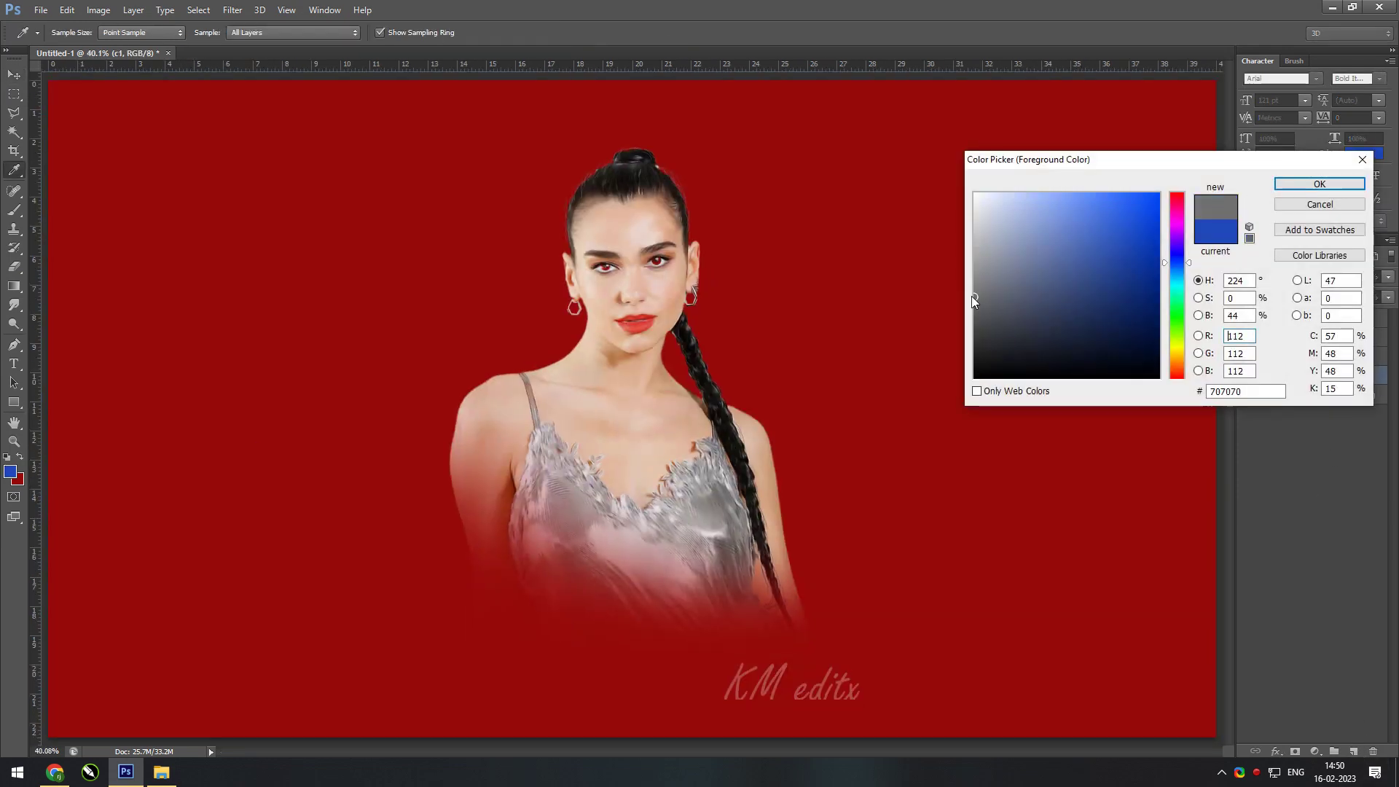
pyautogui.click(1320, 183)
# - Paint a soft grey glow around the head, shoulders and torso on c1 with a 1289 px brush, keeping Normal blending
pyautogui.press('v')
pyautogui.rightClick(765, 341)
pyautogui.press('Escape')
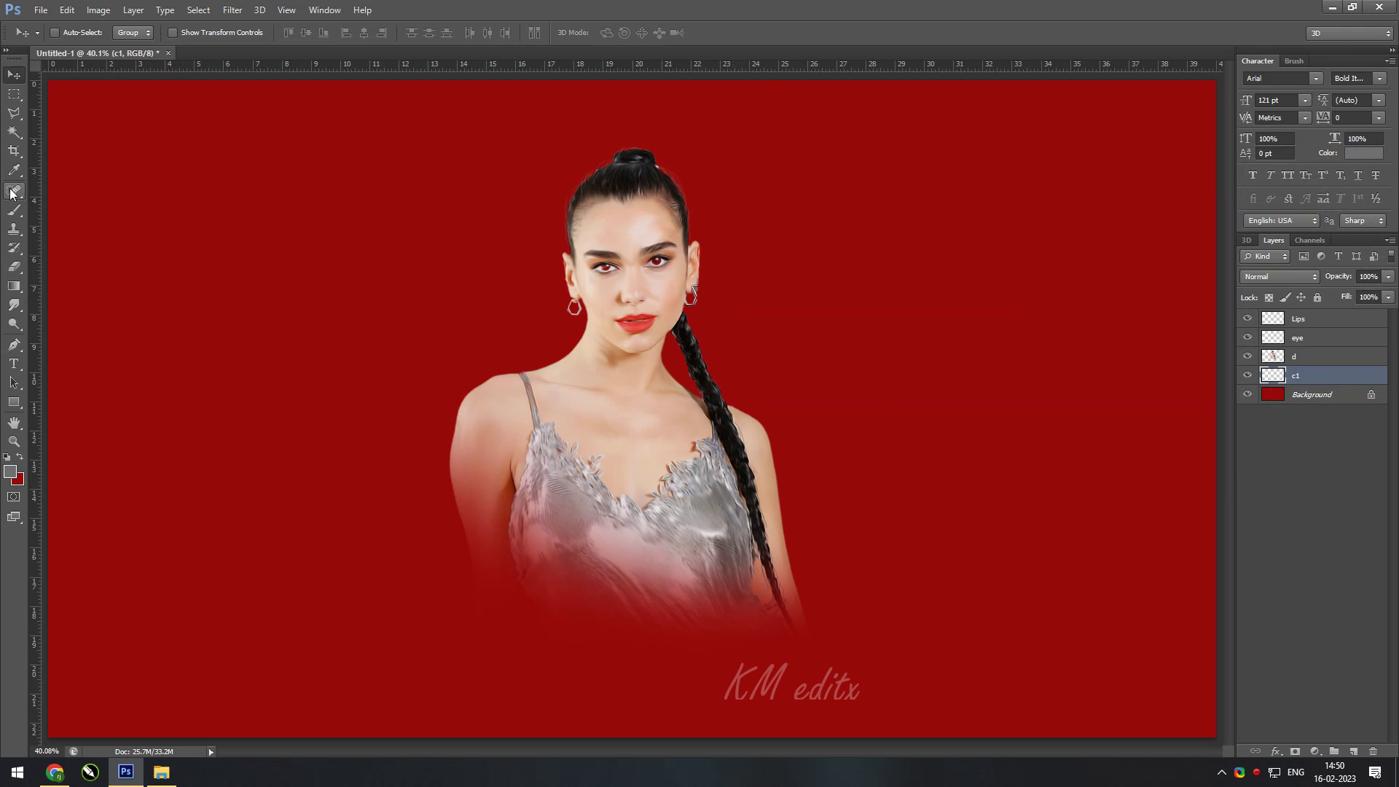
pyautogui.press('b')
pyautogui.rightClick(534, 378)
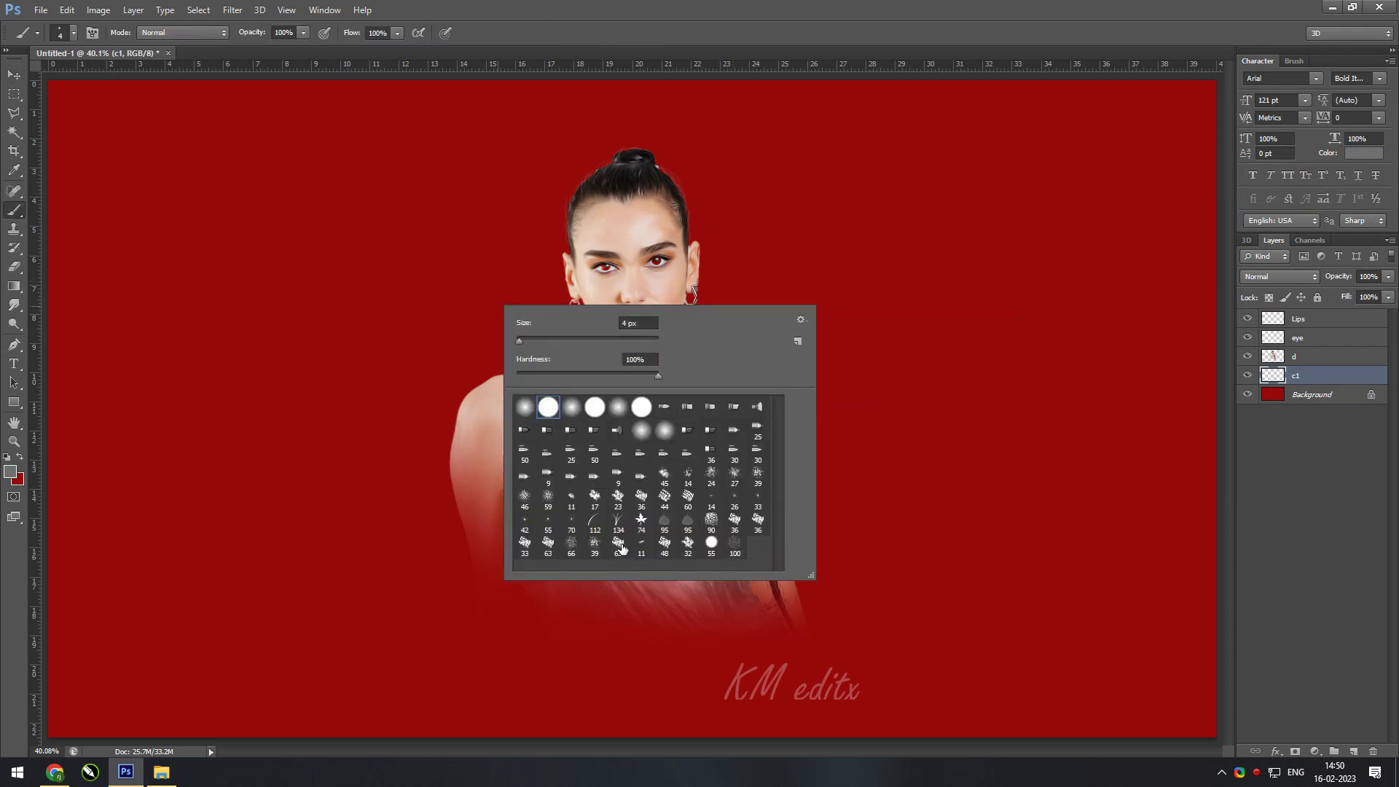
pyautogui.moveTo(519, 340); pyautogui.dragTo(583, 341)
pyautogui.press('Return')
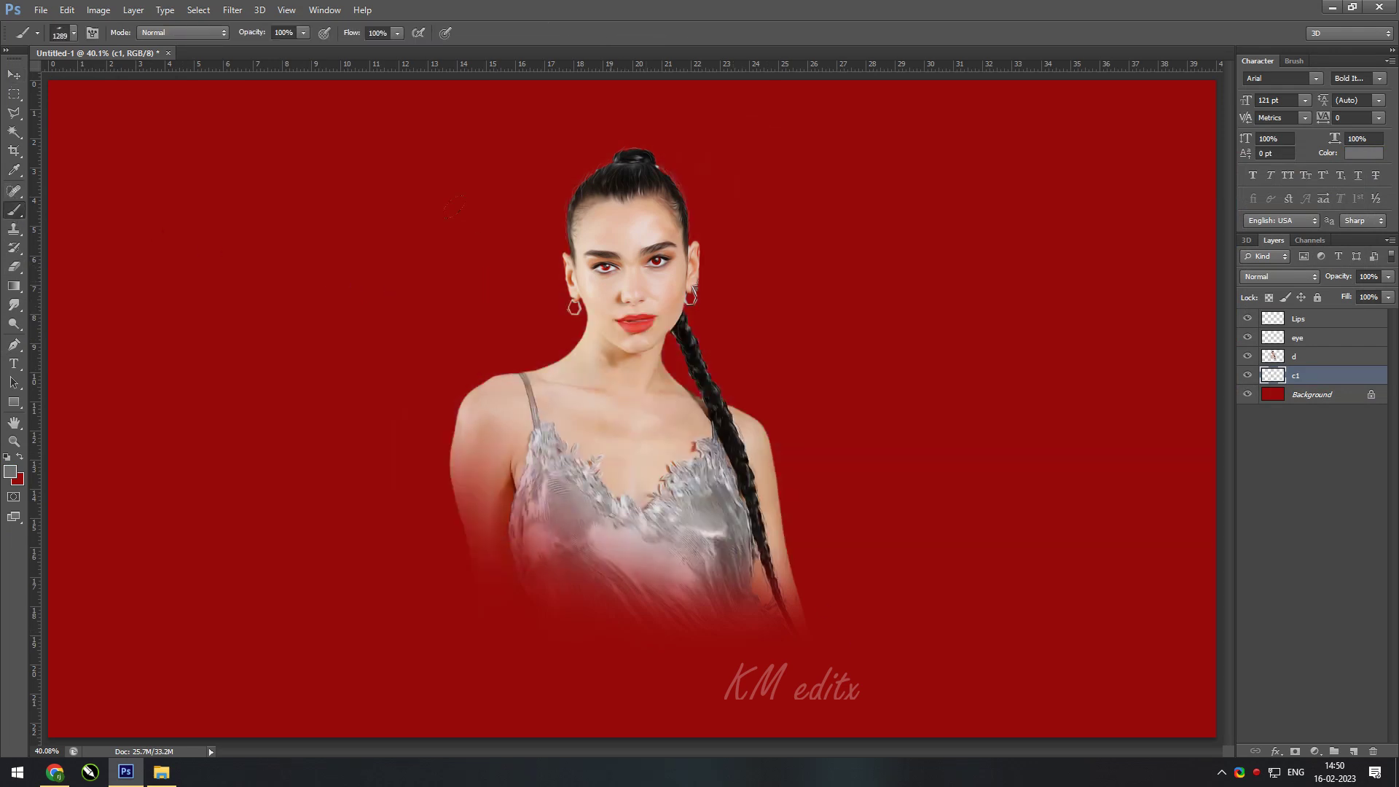
pyautogui.moveTo(453, 206); pyautogui.dragTo(933, 557)
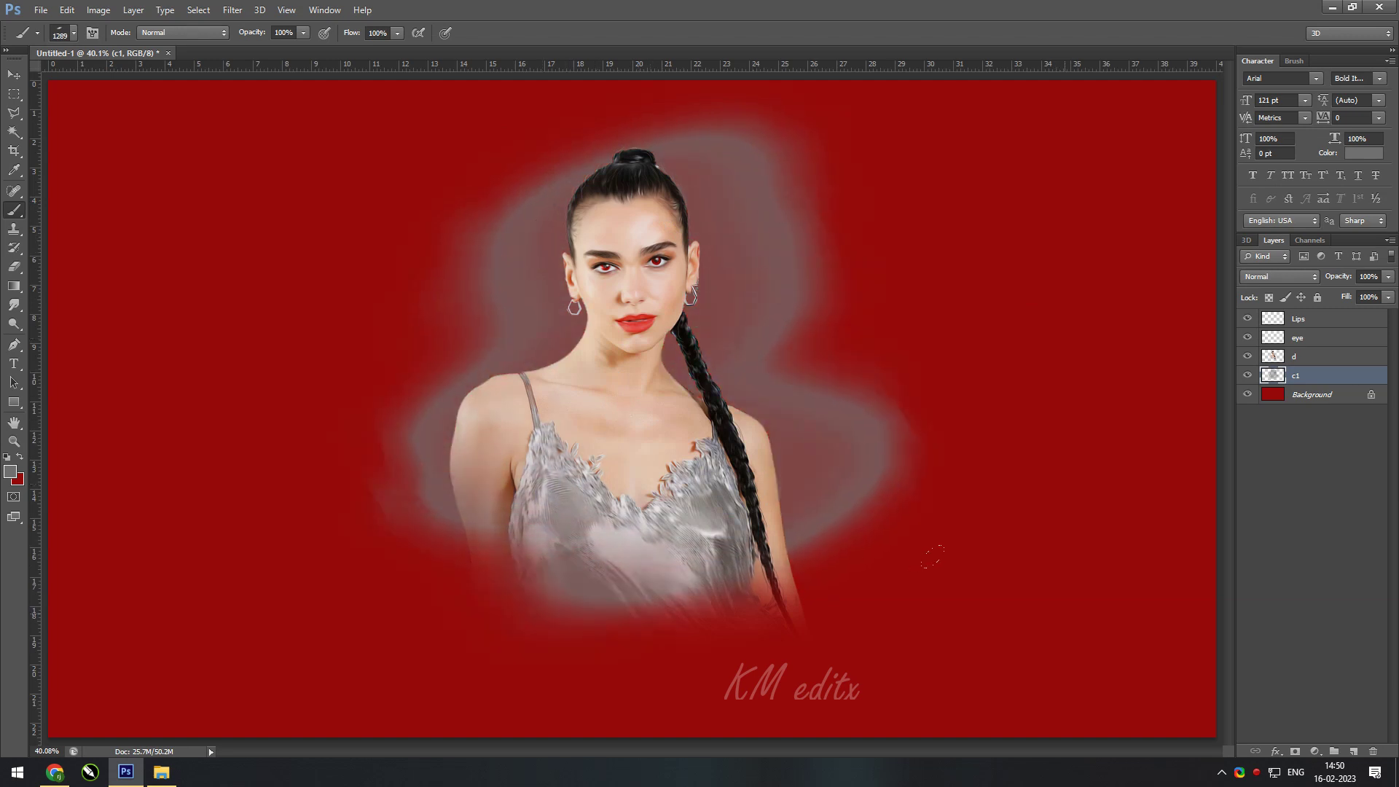
pyautogui.moveTo(398, 524); pyautogui.dragTo(982, 522)
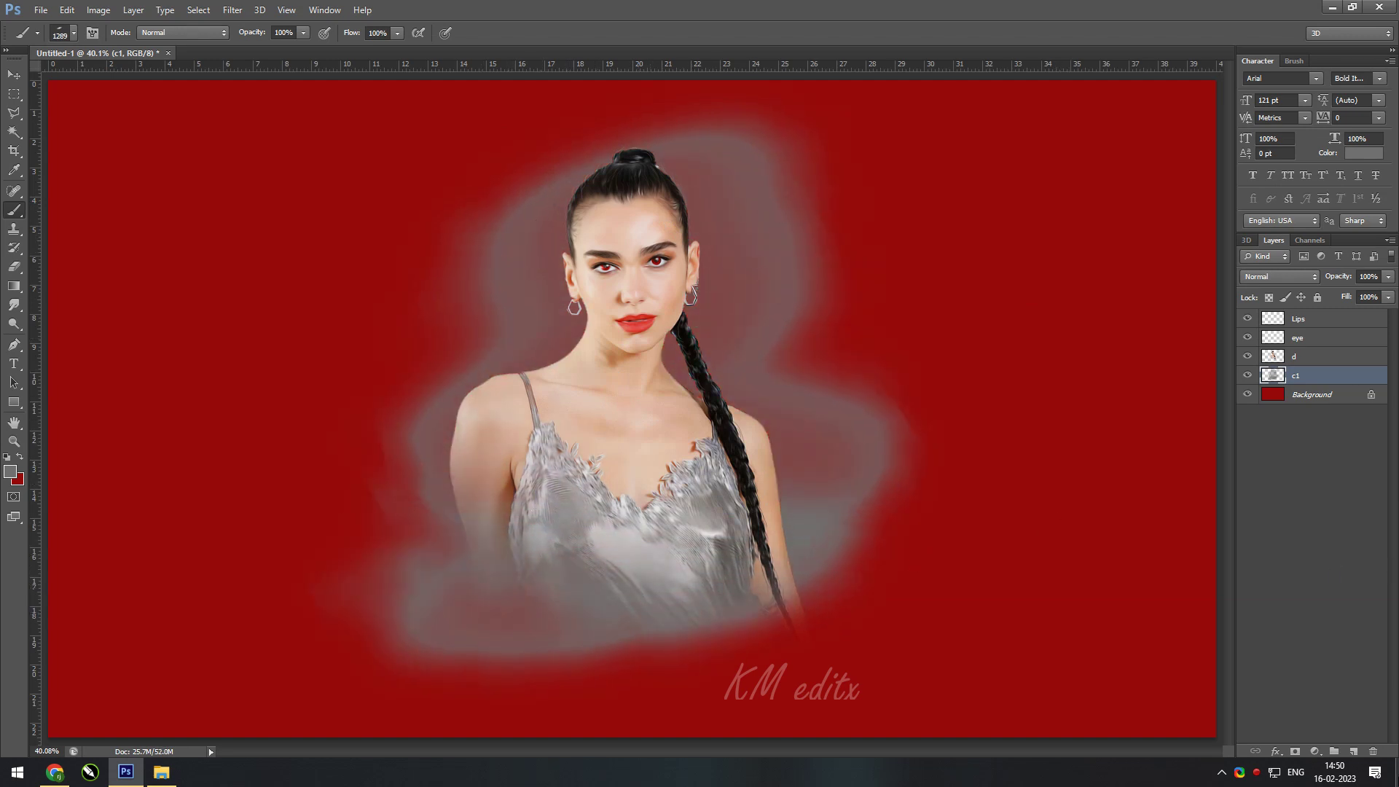
pyautogui.click(1279, 276)
pyautogui.click(1283, 639)
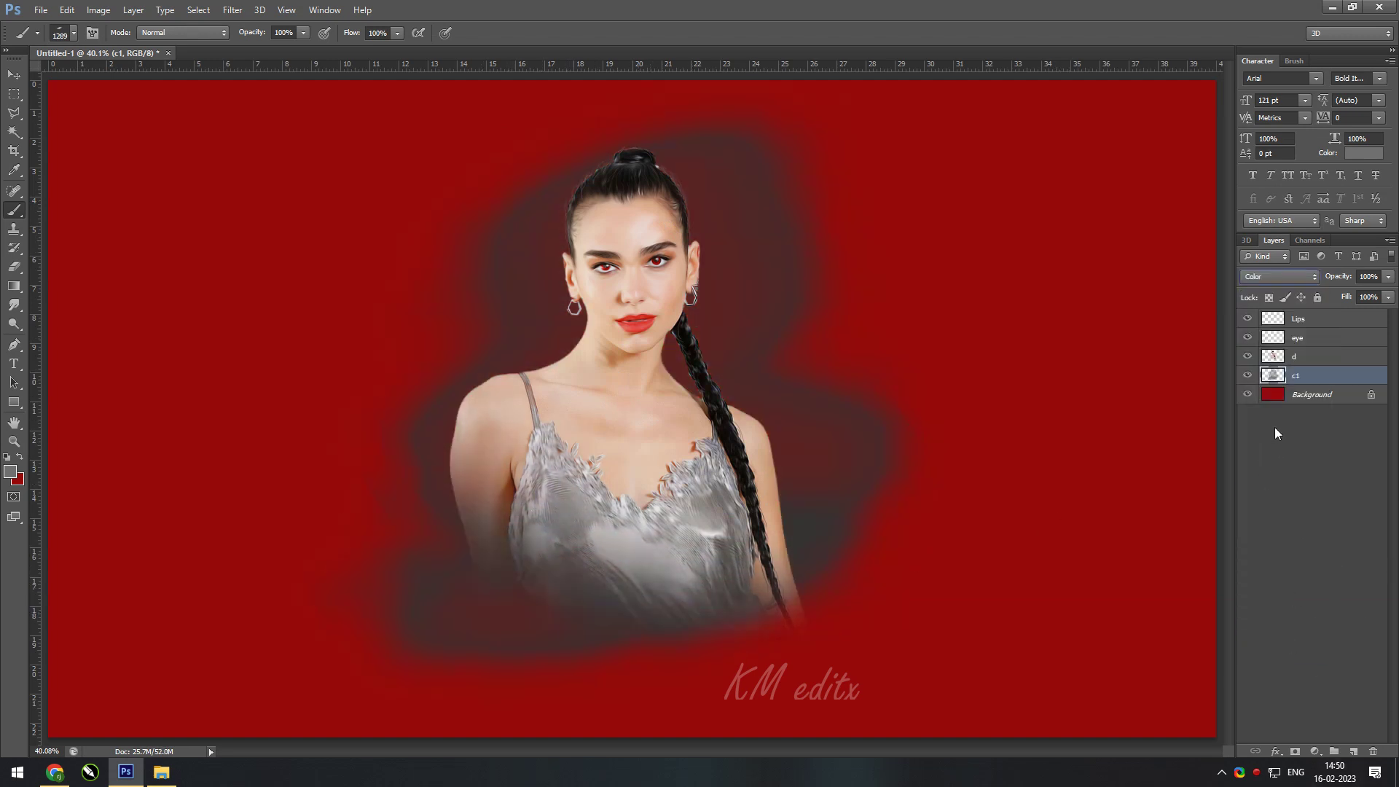
pyautogui.click(1280, 276)
pyautogui.click(1268, 286)
# - Add a new layer named c2 and choose a bright blue paint colour
pyautogui.keyDown('ctrl'); pyautogui.click(1354, 751); pyautogui.keyUp('ctrl')
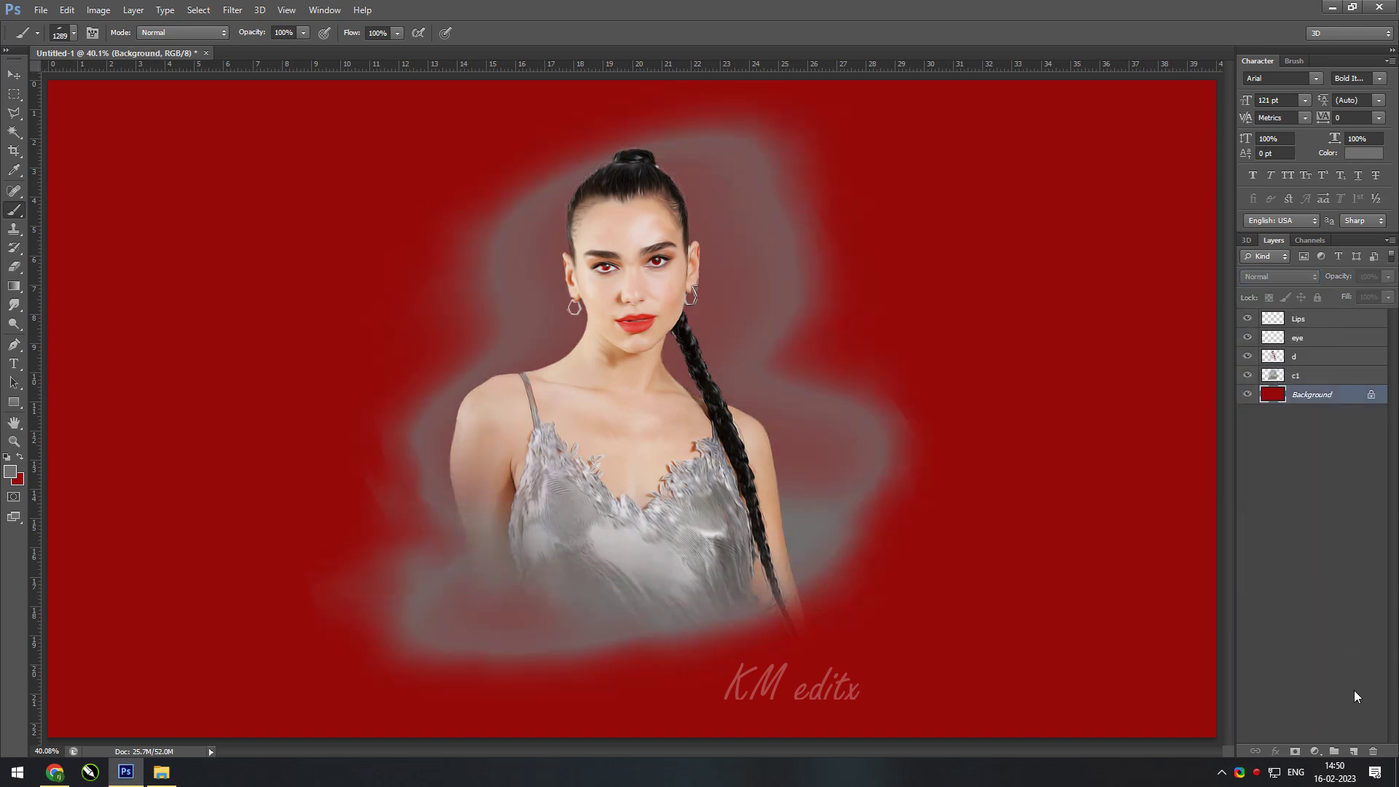
pyautogui.doubleClick(1305, 395)
pyautogui.write('c2')
pyautogui.press('Return')
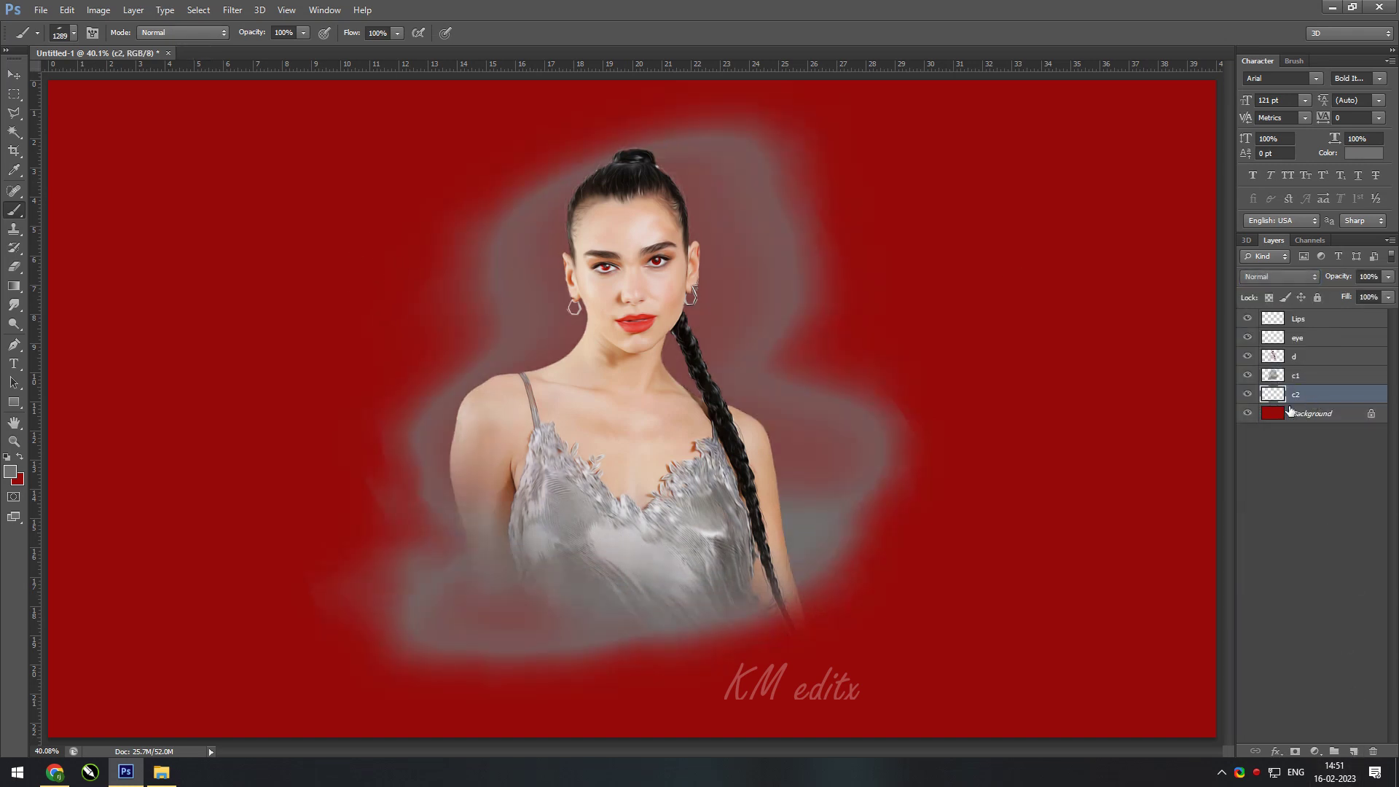
pyautogui.click(11, 471)
pyautogui.click(1155, 197)
pyautogui.click(1320, 183)
# - Paint a blue swirl behind the head on c2 and set the layer to Color blending
pyautogui.press('b')
pyautogui.moveTo(787, 98)
pyautogui.mouseDown()
pyautogui.moveTo(291, 349)
pyautogui.moveTo(1057, 270)
pyautogui.mouseUp()
pyautogui.moveTo(656, 459); pyautogui.dragTo(157, 688)
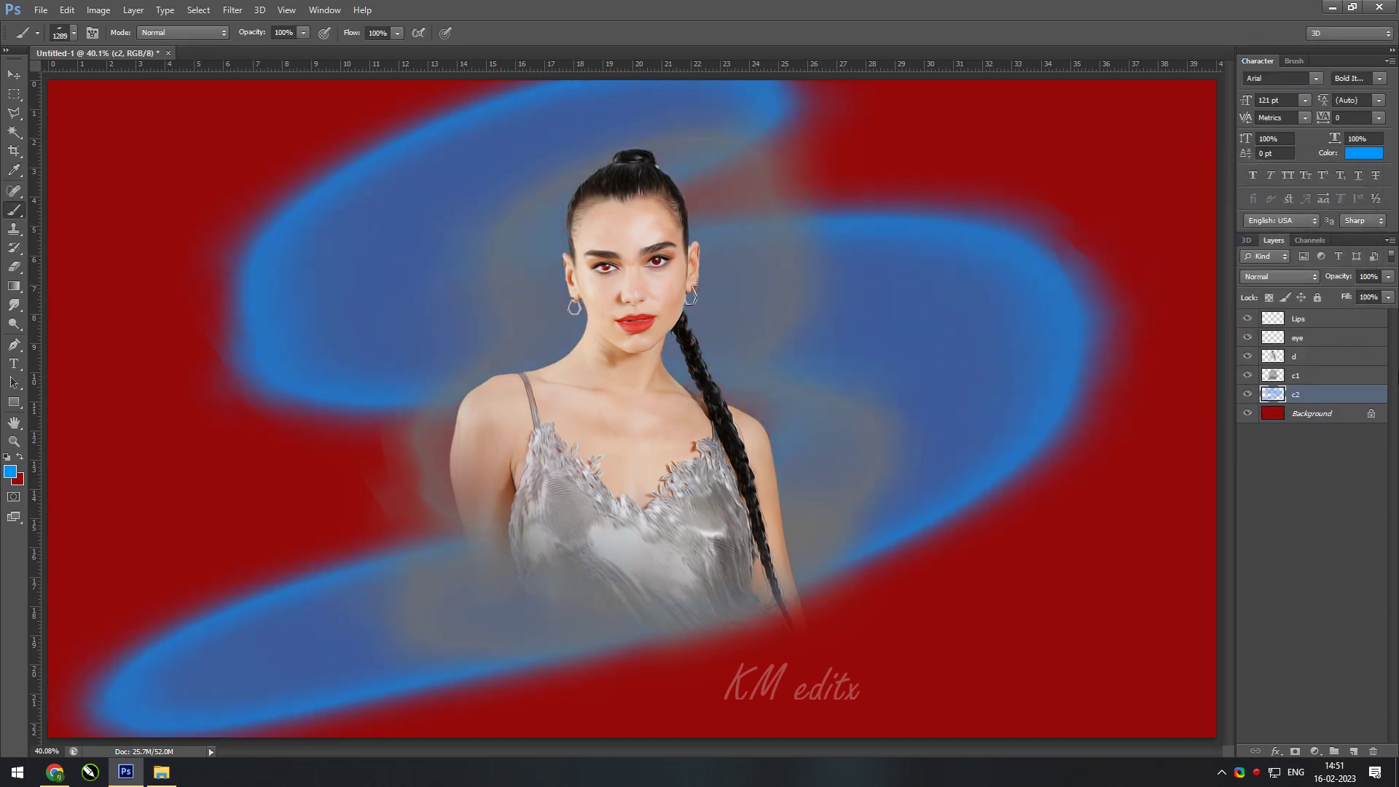
pyautogui.hotkey('ctrl', 'z')
pyautogui.moveTo(342, 204)
pyautogui.mouseDown()
pyautogui.moveTo(352, 383)
pyautogui.moveTo(423, 732)
pyautogui.mouseUp()
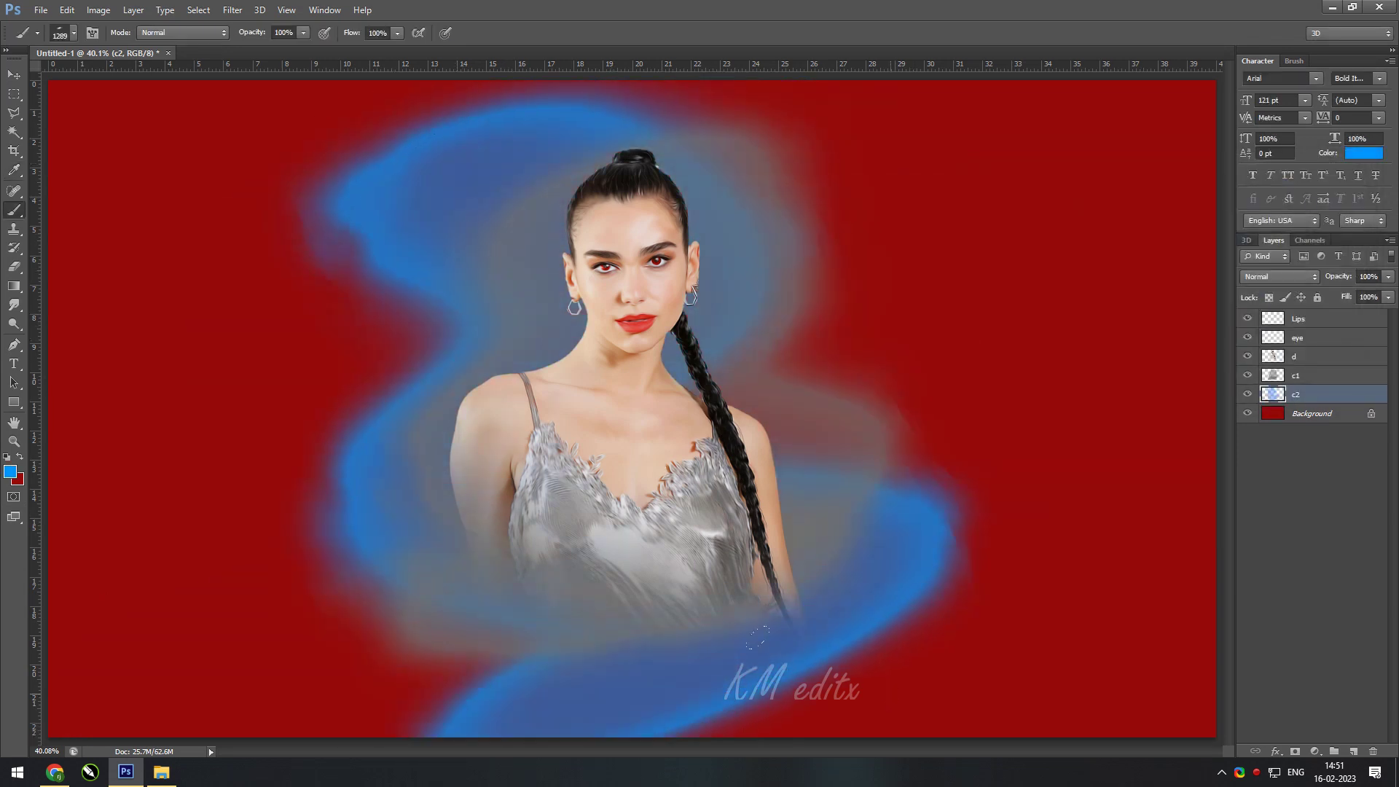
pyautogui.click(1279, 277)
pyautogui.click(1248, 633)
pyautogui.press('v')
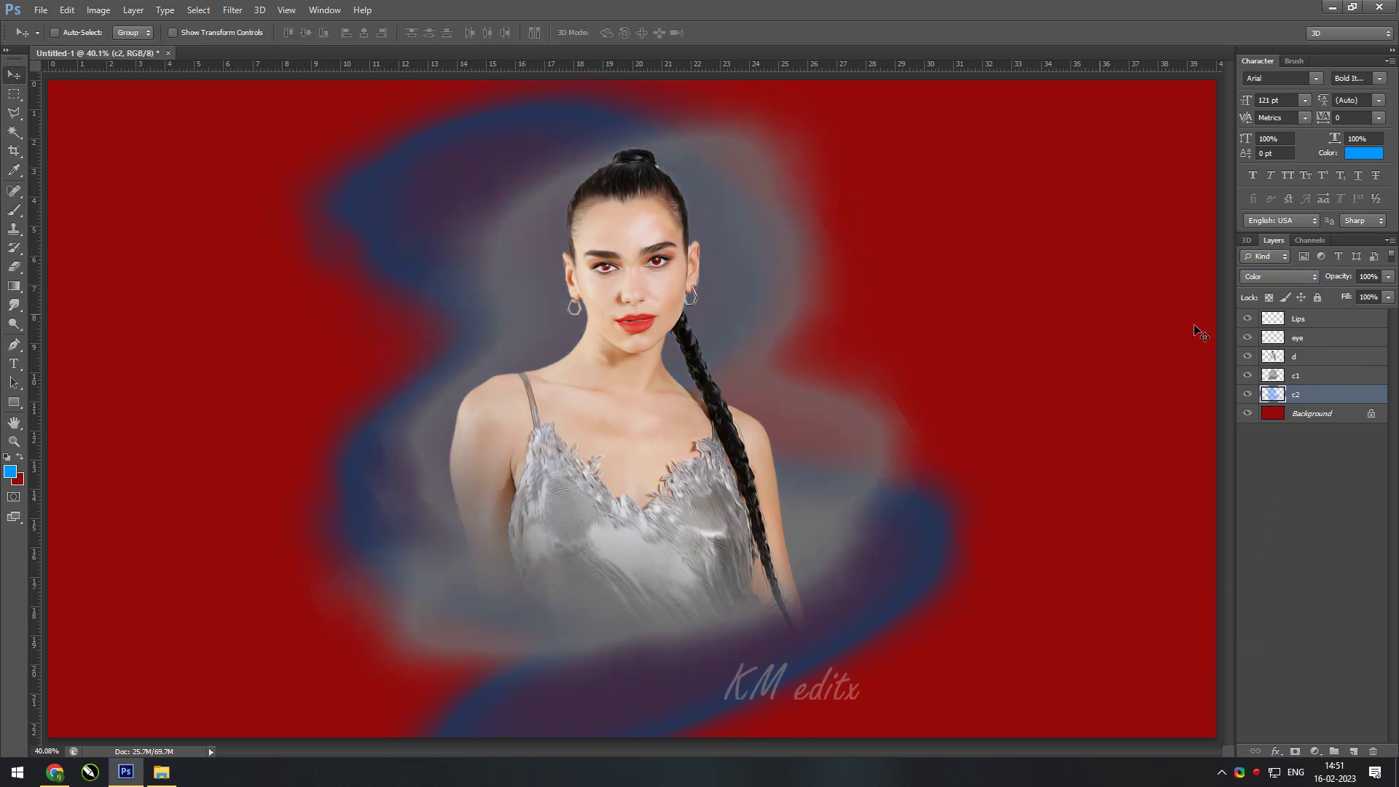
pyautogui.click(1279, 277)
pyautogui.click(1253, 475)
pyautogui.click(1279, 276)
pyautogui.click(1275, 632)
# - Duplicate layer c1 and add a new layer named c3 above Background
pyautogui.hotkey('ctrl', '+')
pyautogui.click(1305, 375)
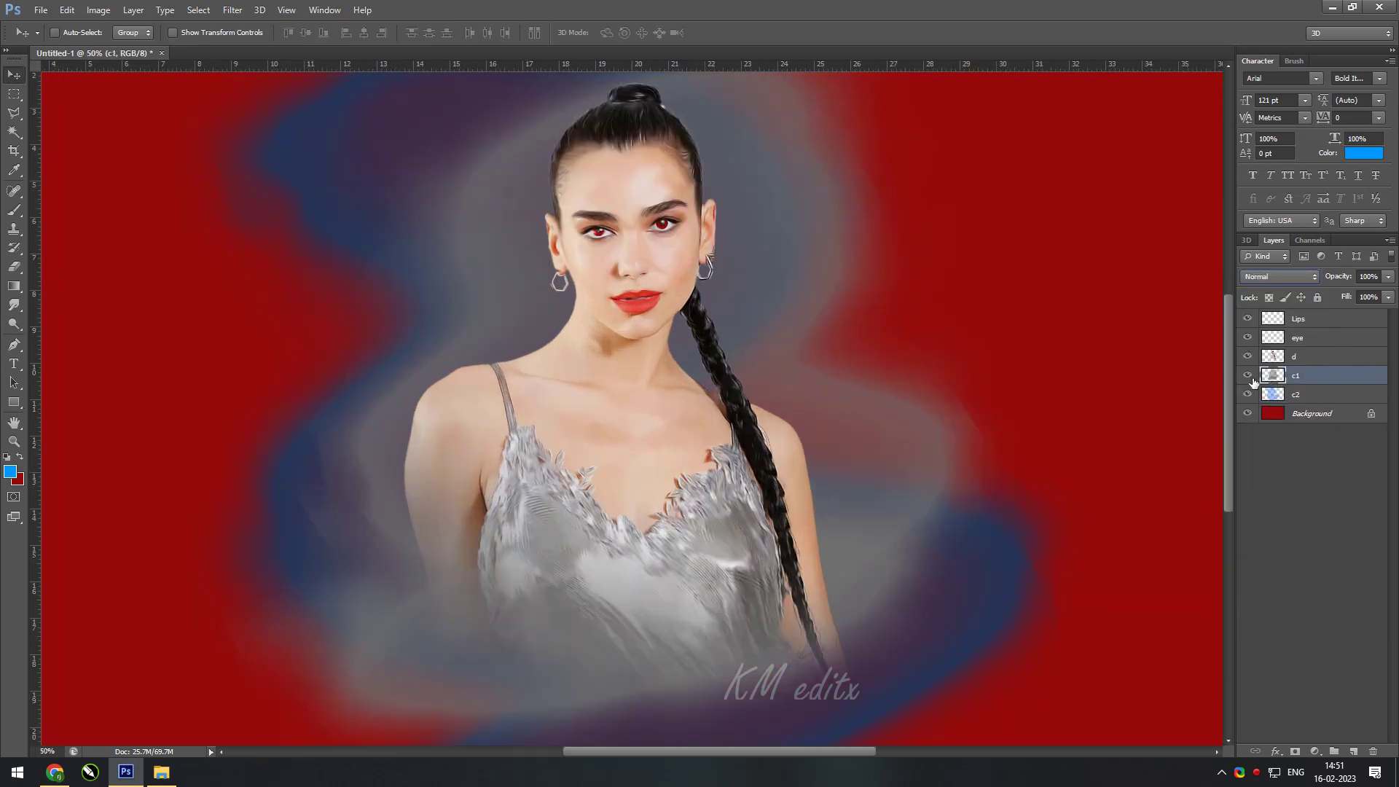
pyautogui.hotkey('ctrl', 'j')
pyautogui.hotkey('ctrl', '-')
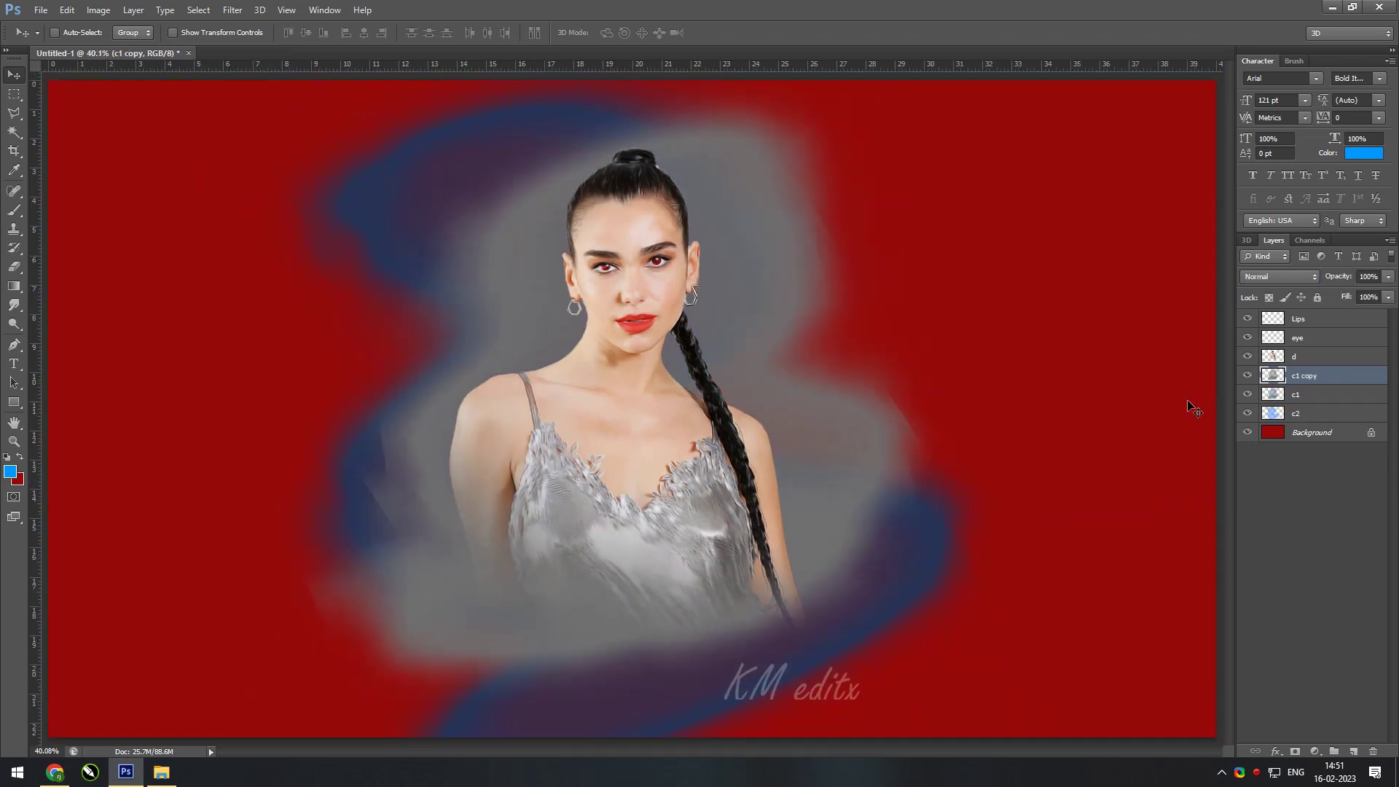
pyautogui.click(1310, 433)
pyautogui.hotkey('ctrl', 'shift', 'alt', 'n')
pyautogui.doubleClick(1308, 433)
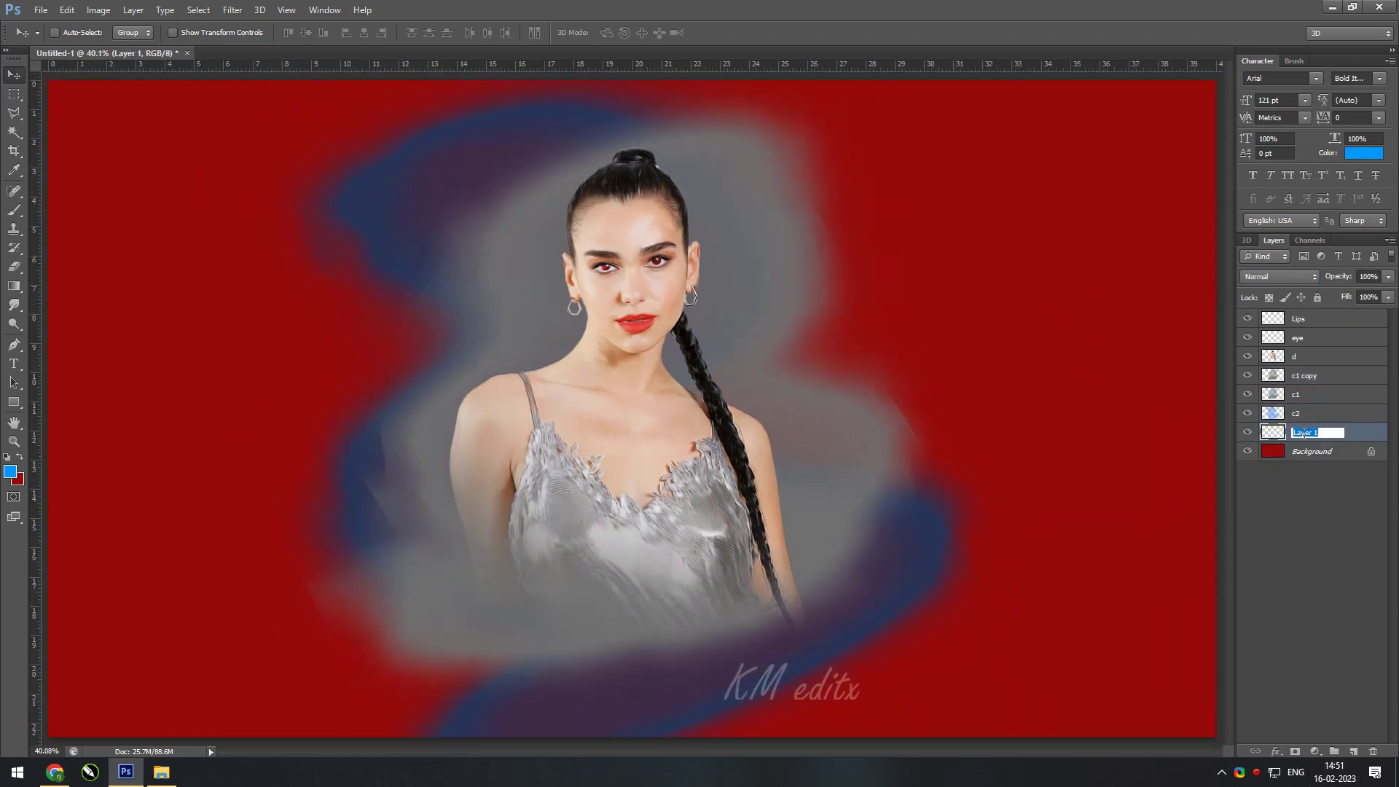
pyautogui.write('c3')
pyautogui.press('Return')
pyautogui.press('b')
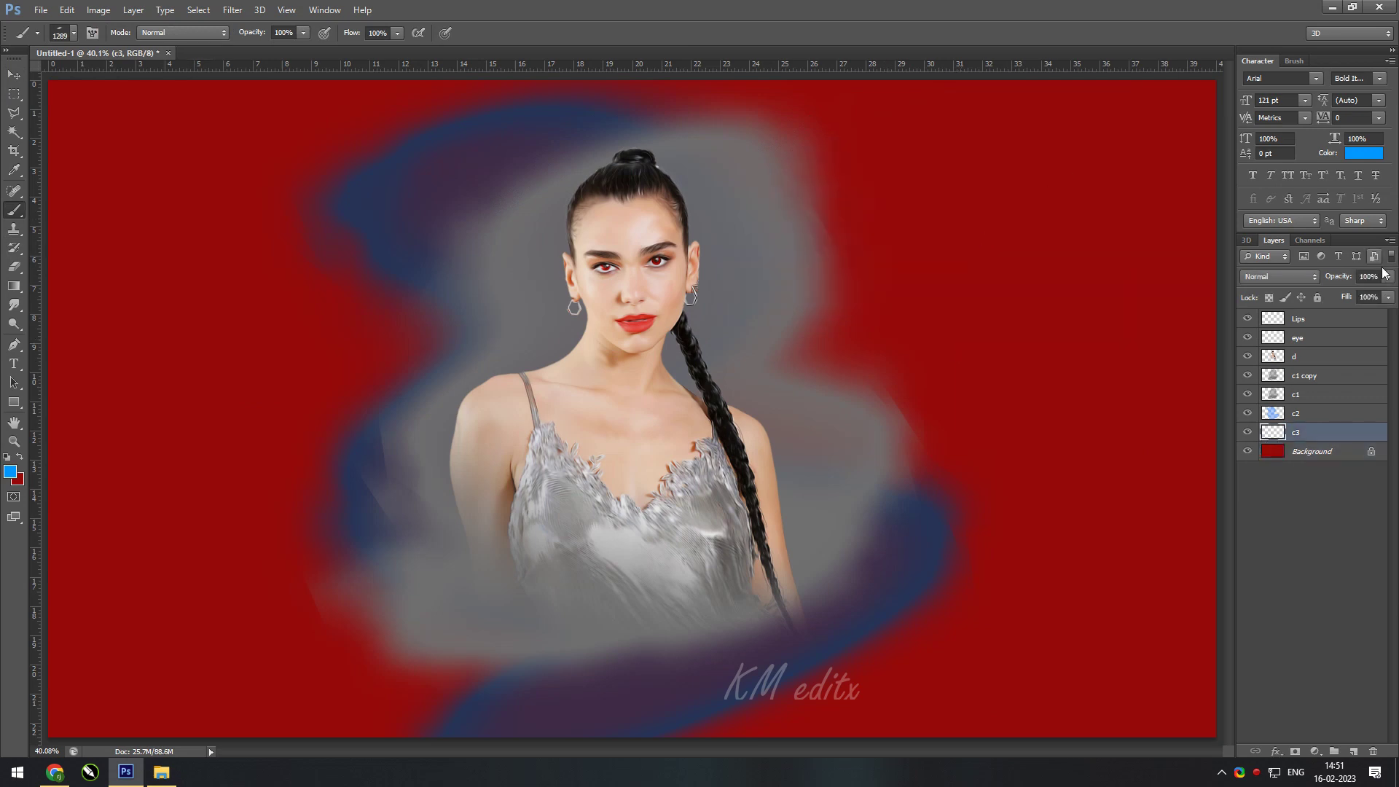
# - Dab soft blue glows on c3 to the right, left and lower left of the figure
pyautogui.rightClick(902, 213)
pyautogui.doubleClick(1122, 374)
pyautogui.click(906, 219)
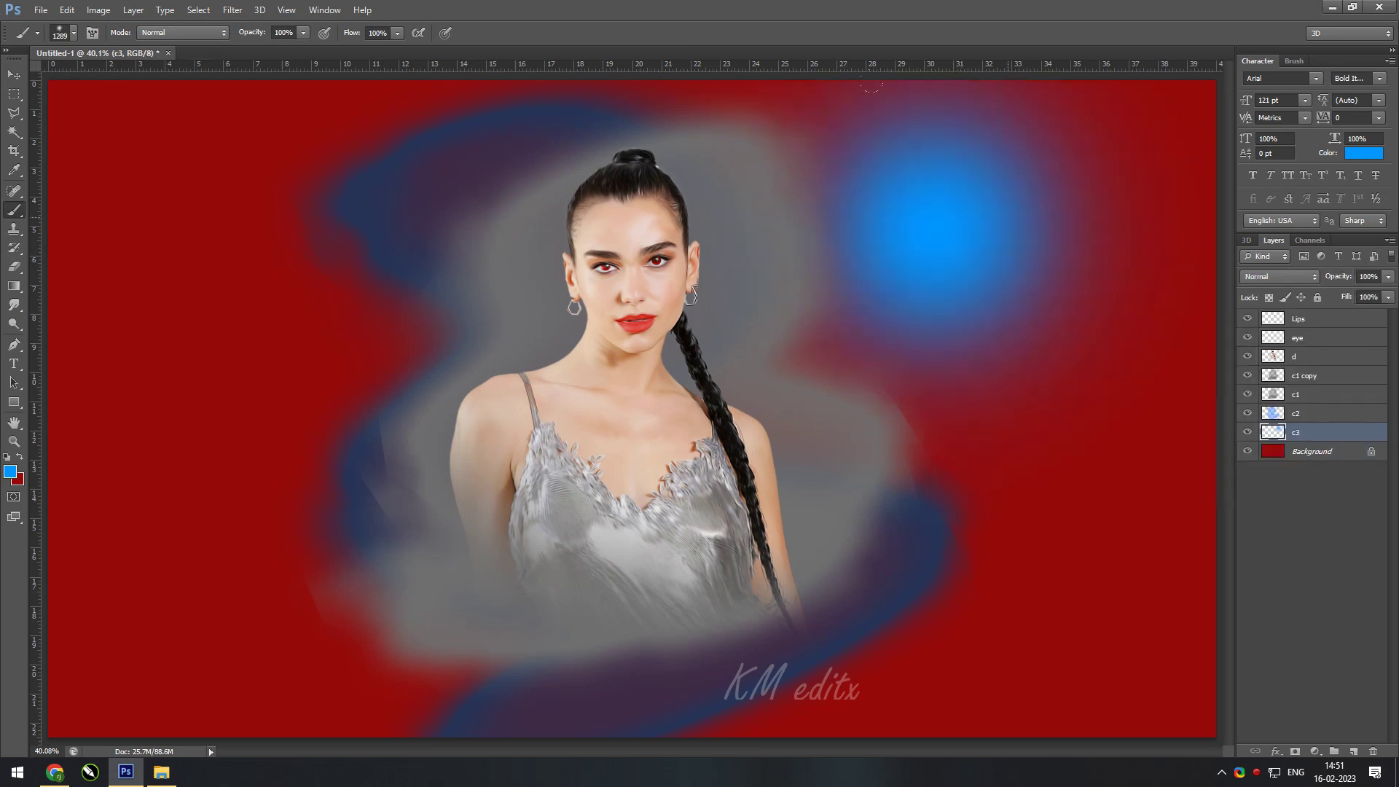
pyautogui.hotkey('ctrl', 'z')
pyautogui.click(945, 331)
pyautogui.hotkey('ctrl', 'z')
pyautogui.click(863, 324)
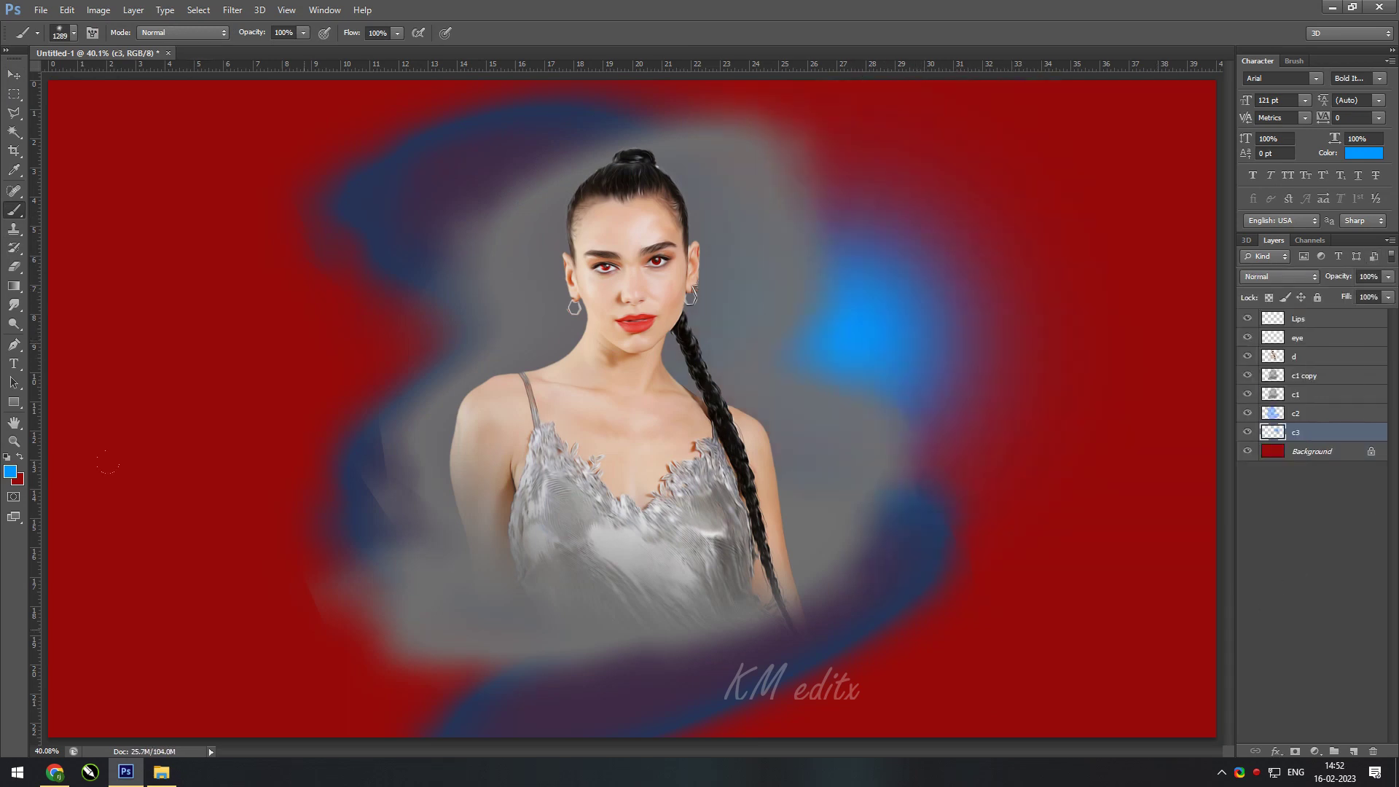
pyautogui.click(444, 666)
pyautogui.click(357, 280)
pyautogui.hotkey('ctrl', 'z')
pyautogui.click(364, 357)
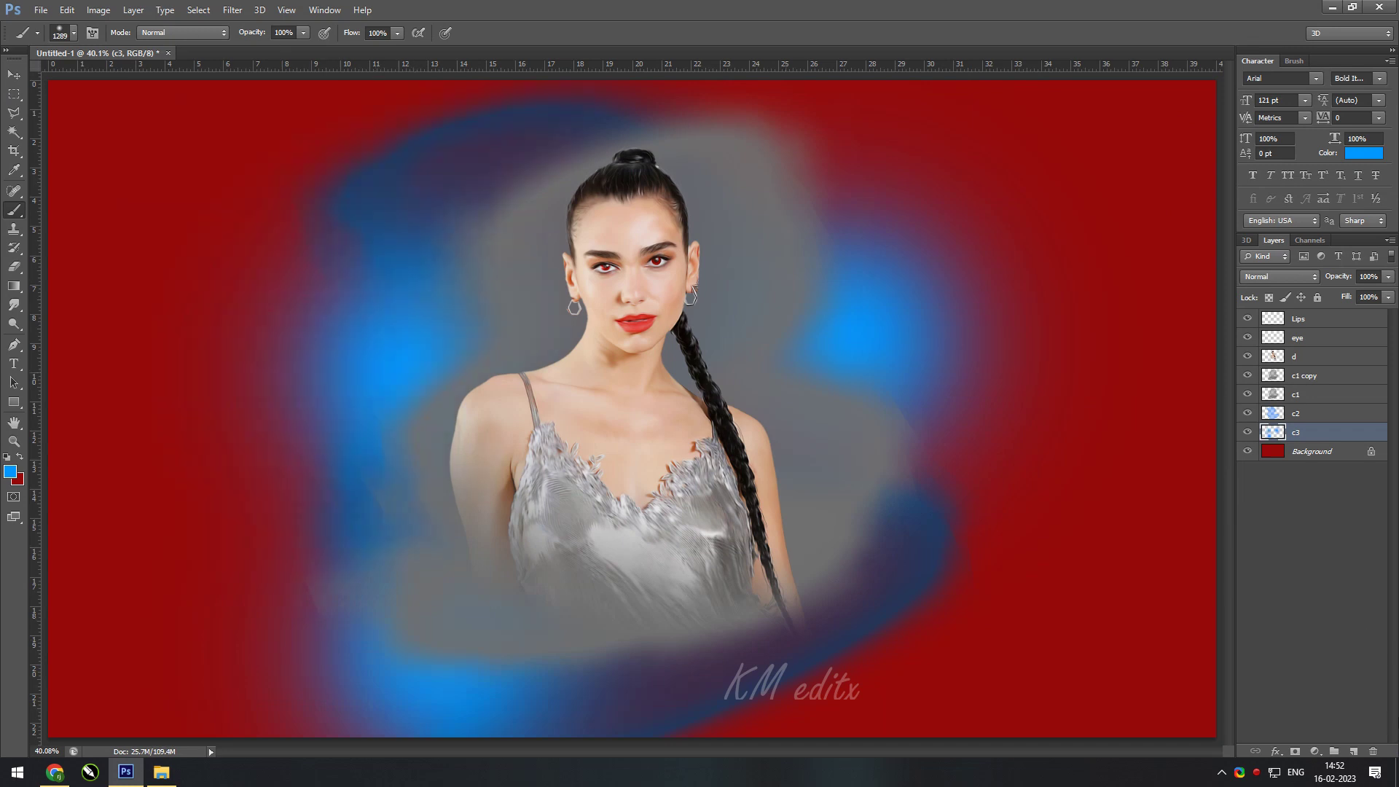
pyautogui.hotkey('ctrl', '-')
pyautogui.hotkey('ctrl', '0')
# - Select Background and add an empty layer named c4 above it
pyautogui.press('v')
pyautogui.click(1312, 451)
pyautogui.click(1354, 751)
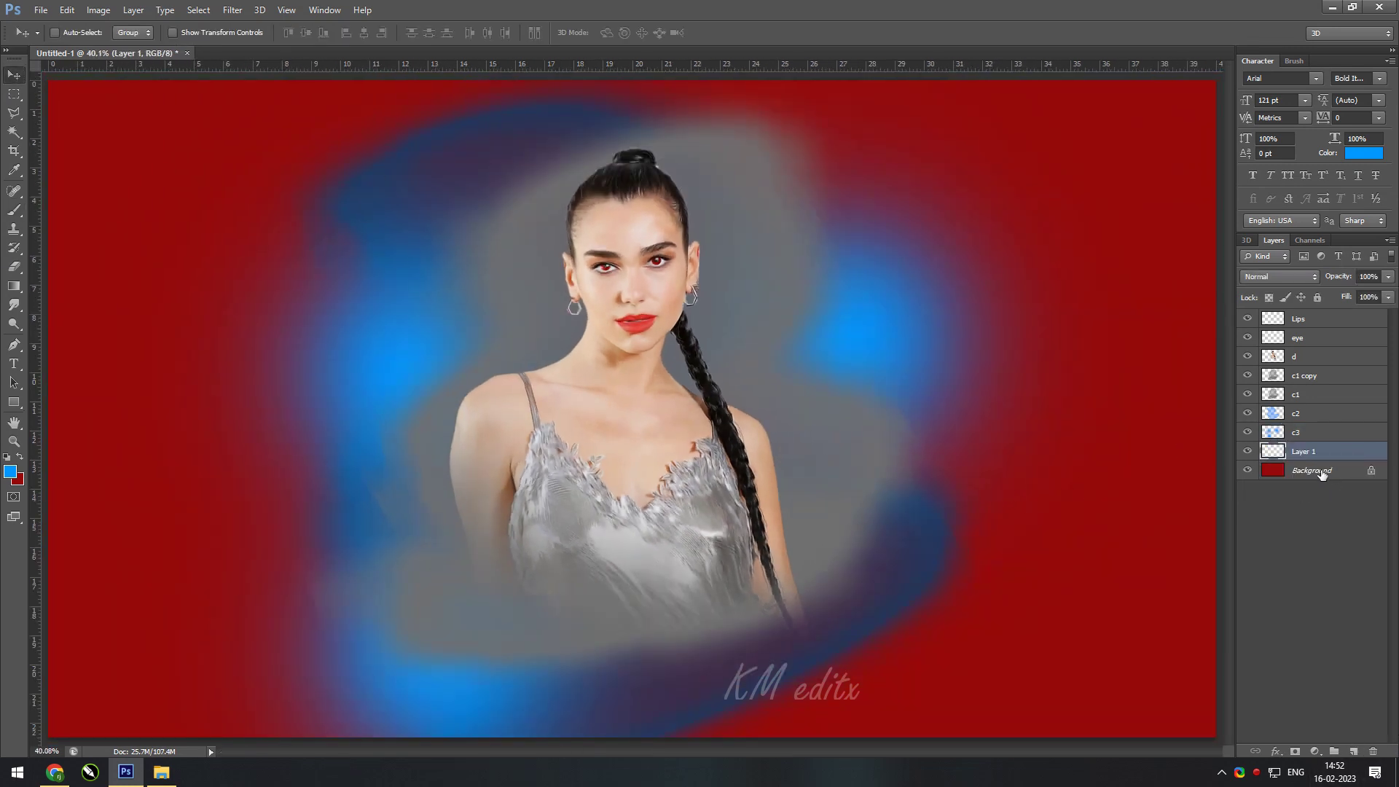
pyautogui.doubleClick(1302, 451)
pyautogui.write('c4')
pyautogui.press('Return')
# - Paint bright yellow over the red background on c4 and lower its opacity to 45% to make it orange
pyautogui.hotkey('ctrl', '-')
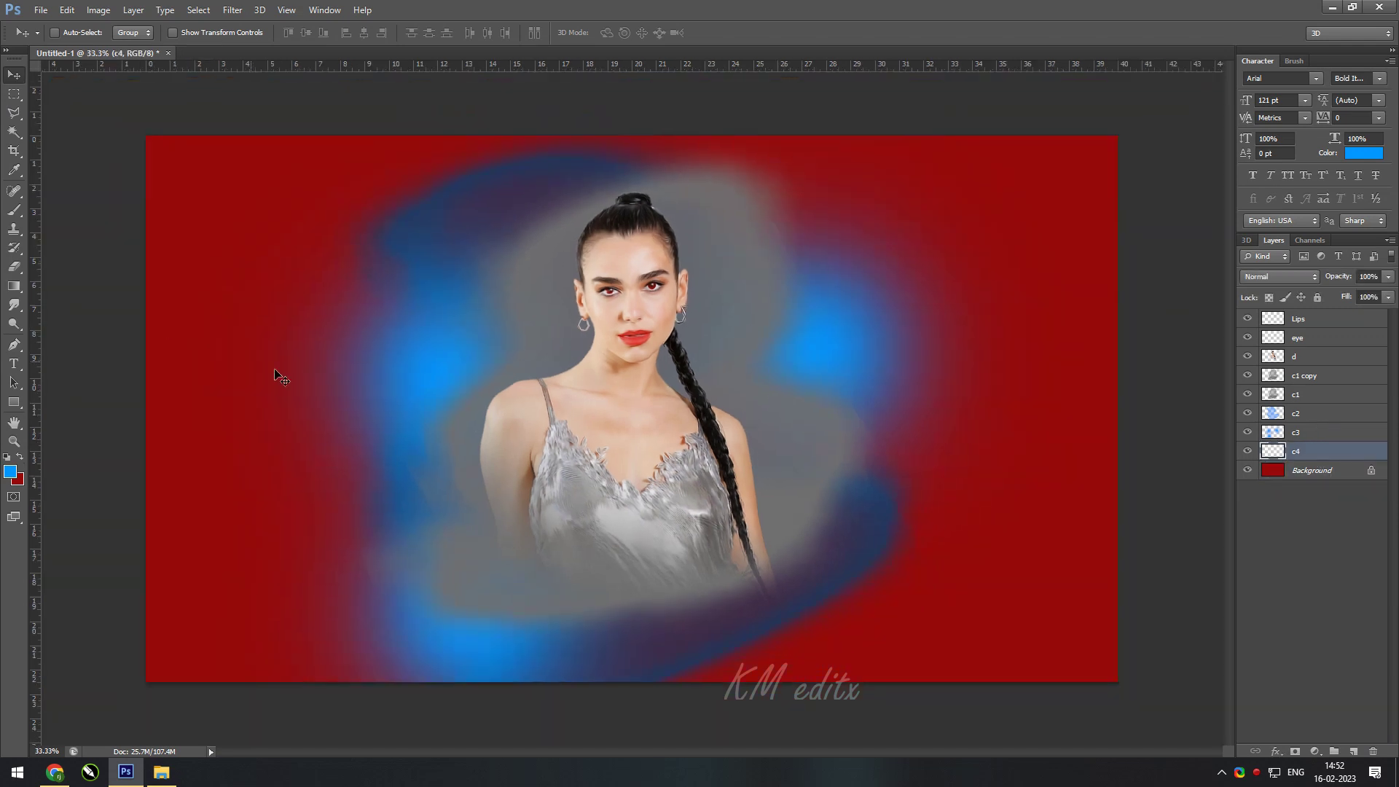
pyautogui.click(13, 213)
pyautogui.click(10, 472)
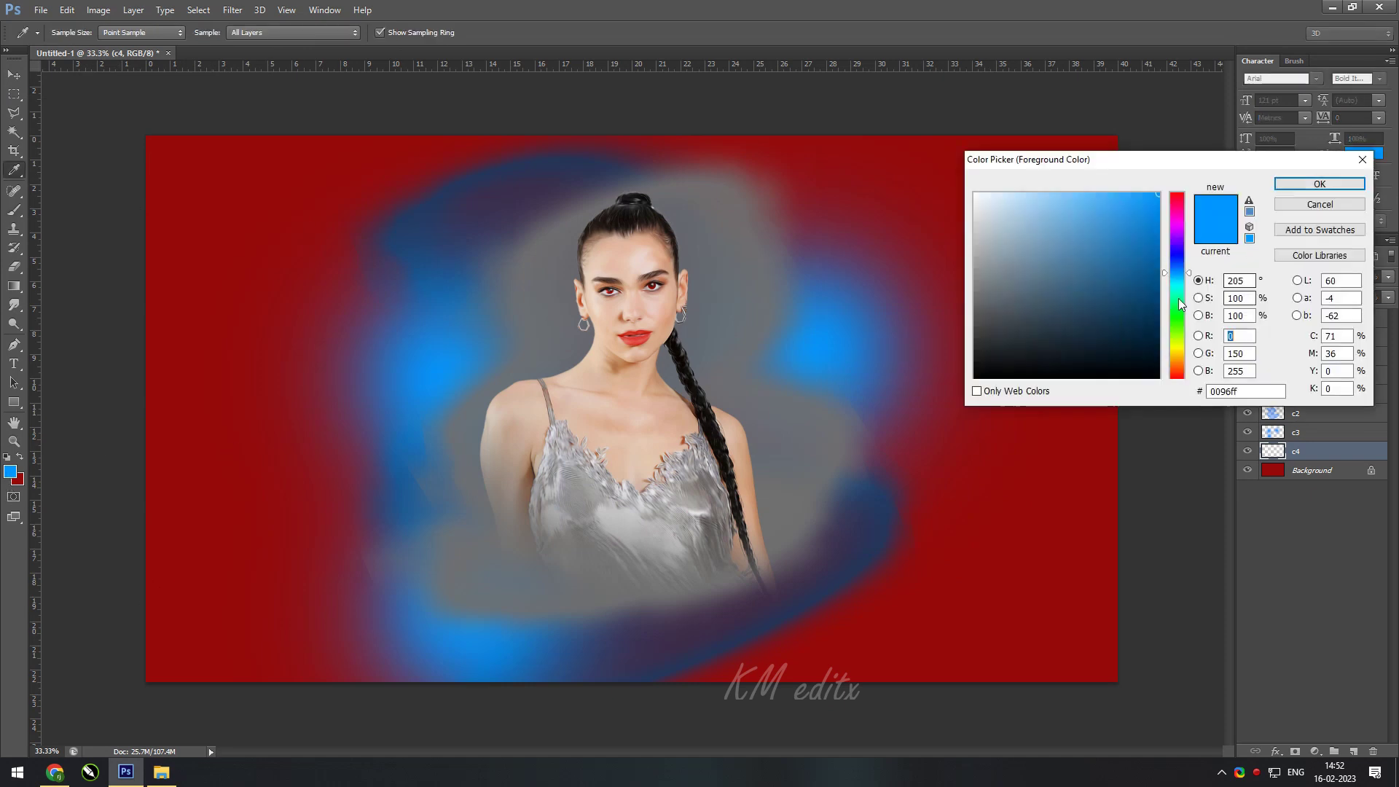
pyautogui.click(1196, 357)
pyautogui.click(1312, 183)
pyautogui.click(364, 156)
pyautogui.moveTo(212, 175); pyautogui.dragTo(233, 641)
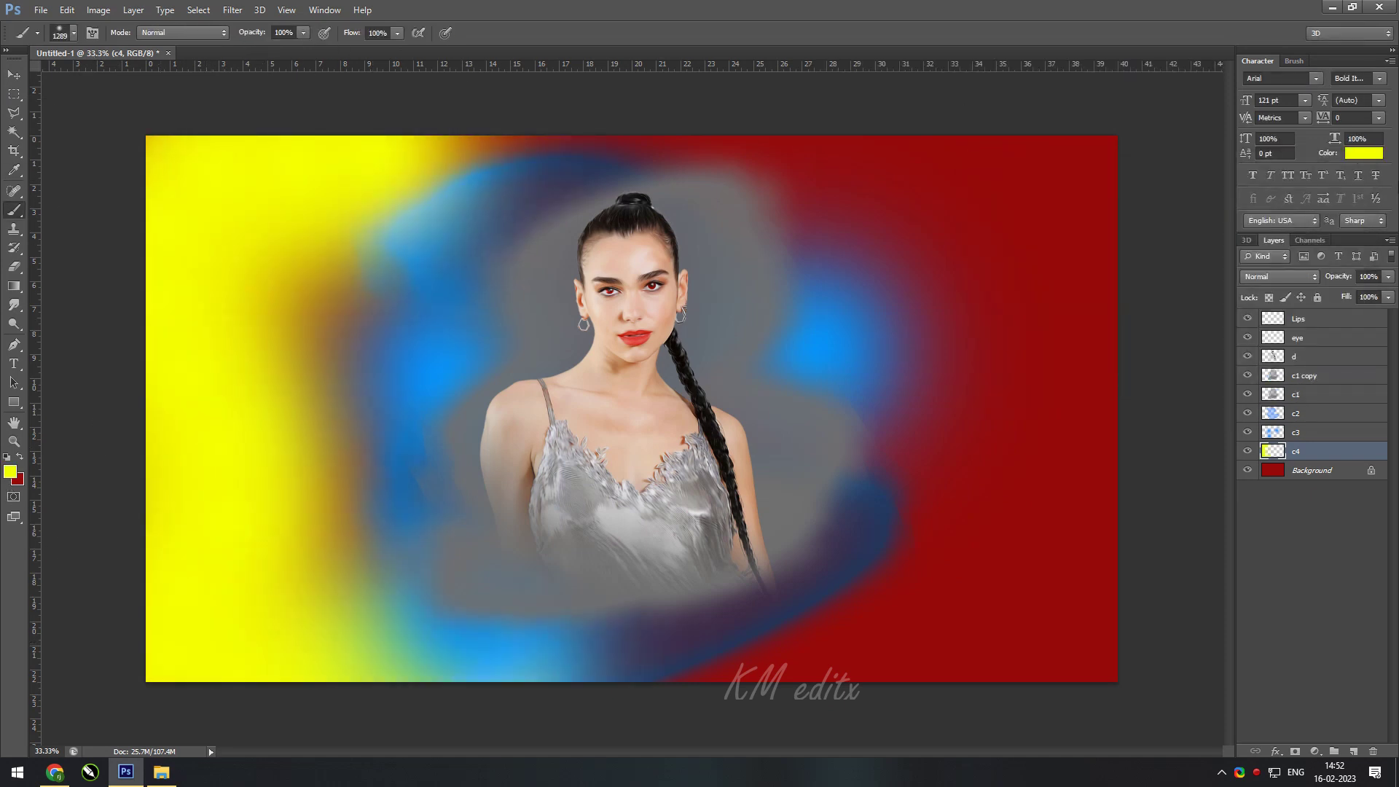
pyautogui.moveTo(1353, 293); pyautogui.dragTo(1346, 293)
pyautogui.moveTo(948, 182)
pyautogui.mouseDown()
pyautogui.moveTo(802, 620)
pyautogui.moveTo(554, 656)
pyautogui.mouseUp()
pyautogui.moveTo(437, 175); pyautogui.dragTo(860, 167)
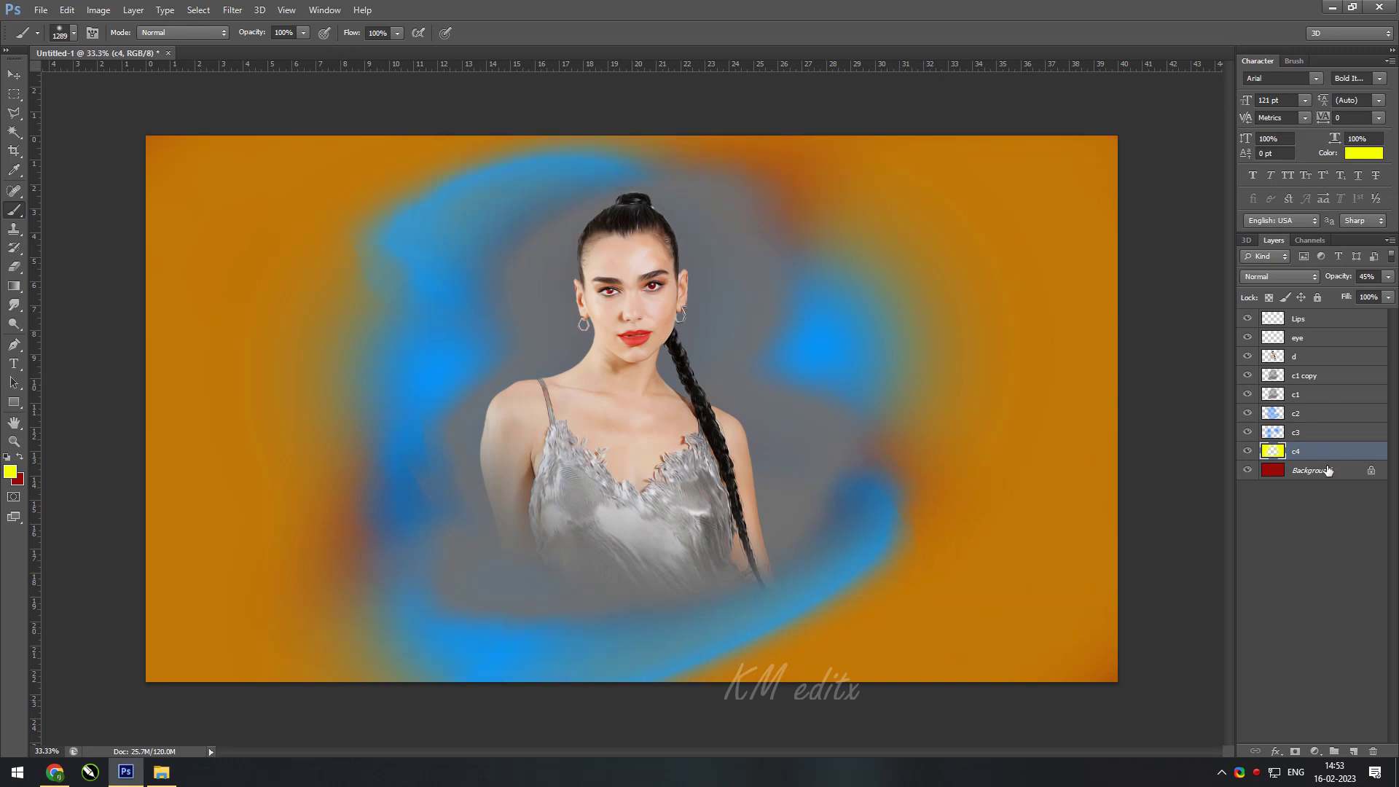
pyautogui.moveTo(685, 167); pyautogui.dragTo(831, 160)
# - Brighten layer d with a Levels adjustment setting white input to 230
pyautogui.click(13, 73)
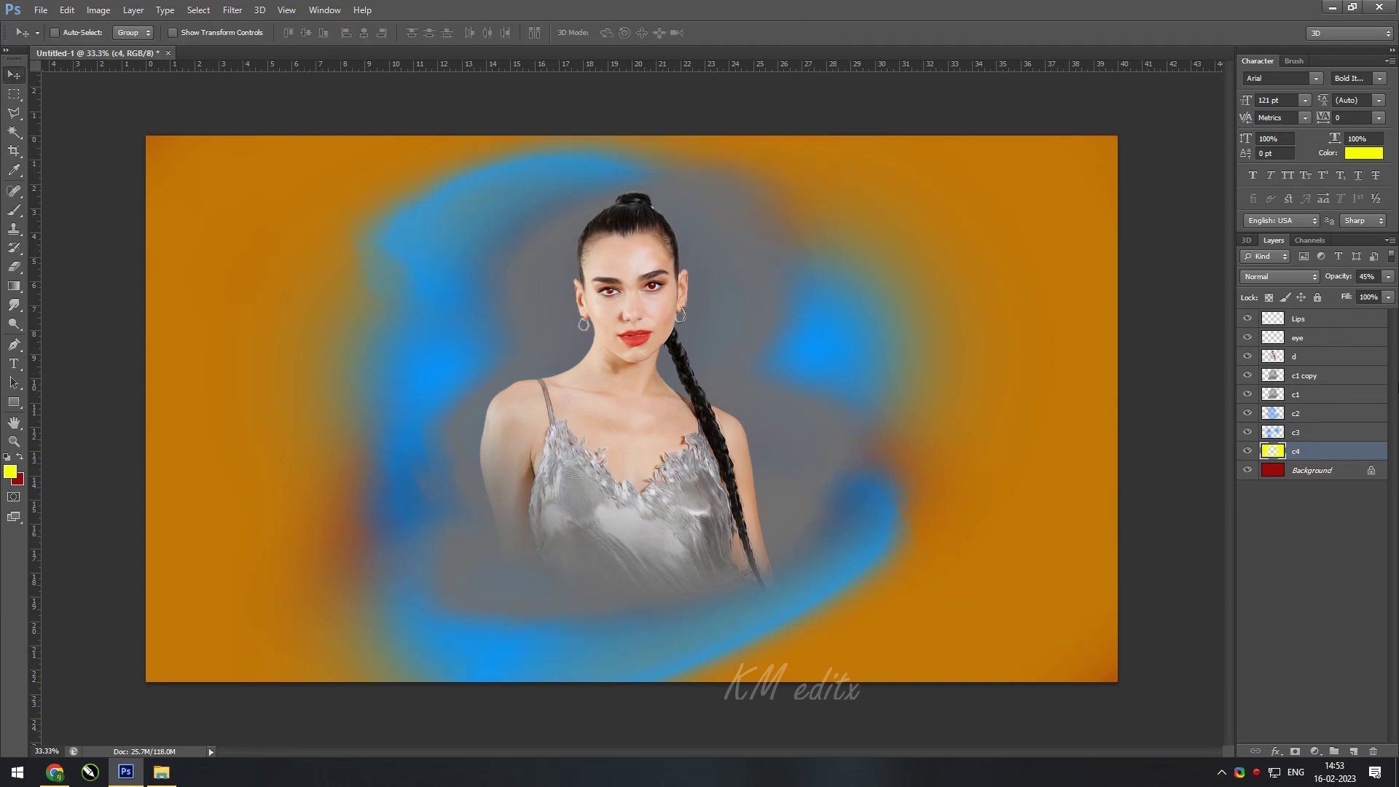
pyautogui.click(1306, 359)
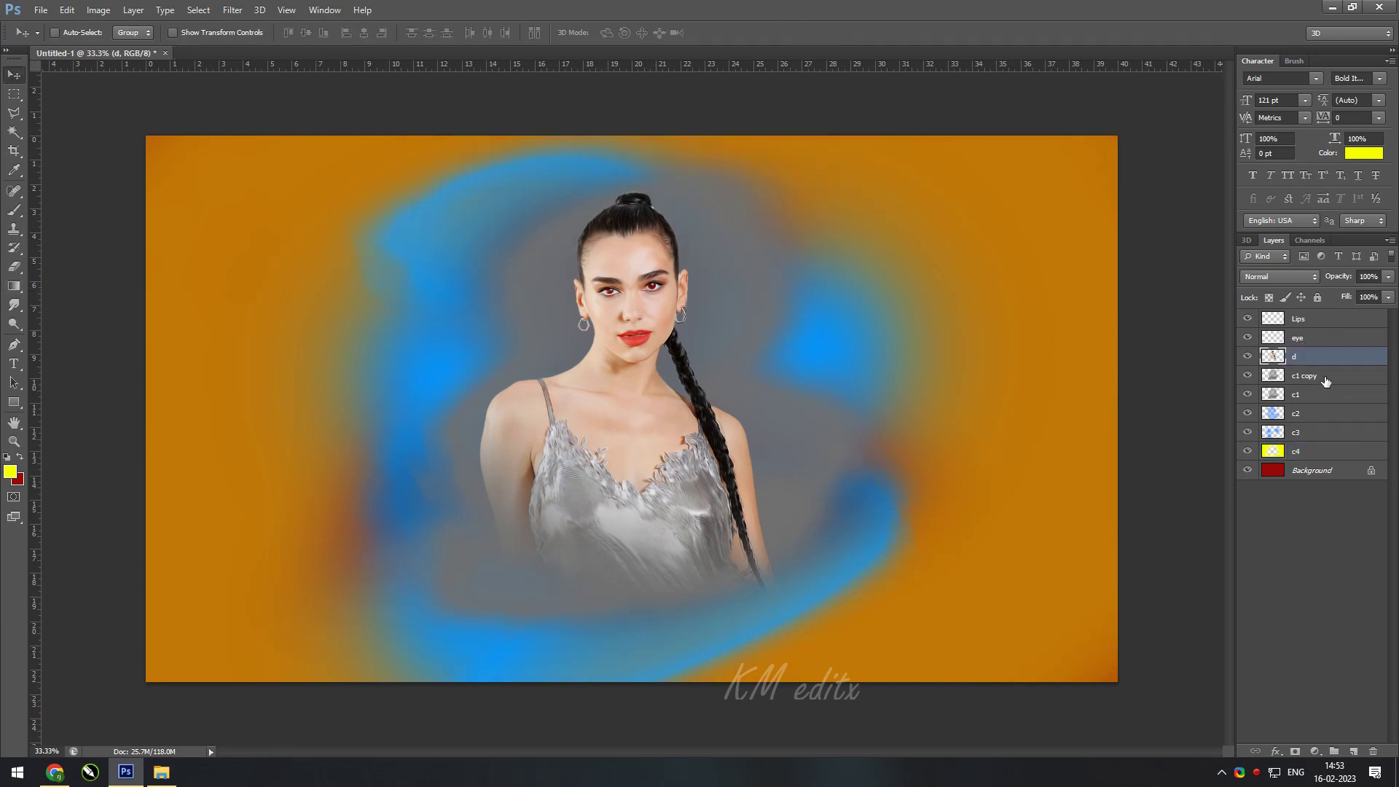
pyautogui.hotkey('ctrl', 'l')
pyautogui.moveTo(1279, 351); pyautogui.dragTo(1263, 357)
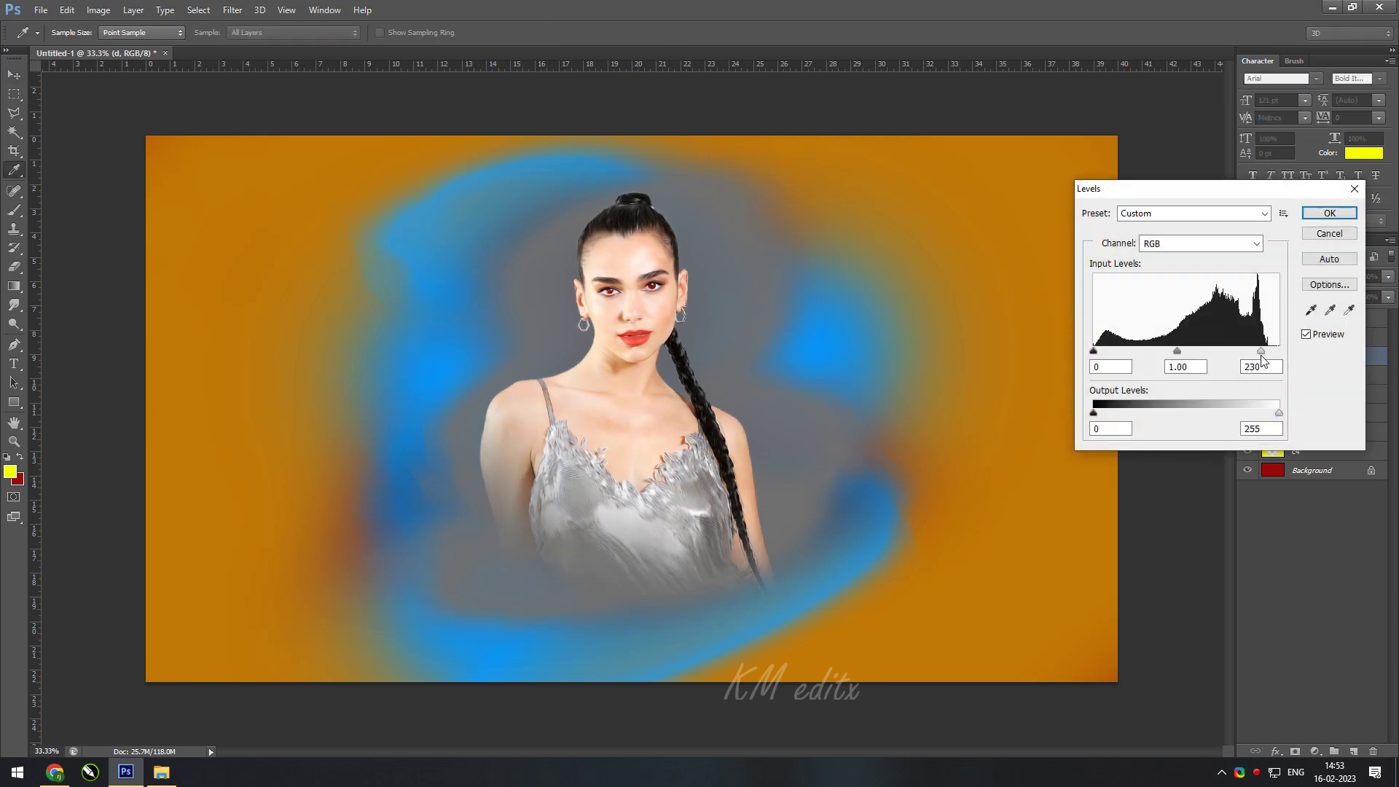
pyautogui.press('Return')
pyautogui.hotkey('ctrl', '0')
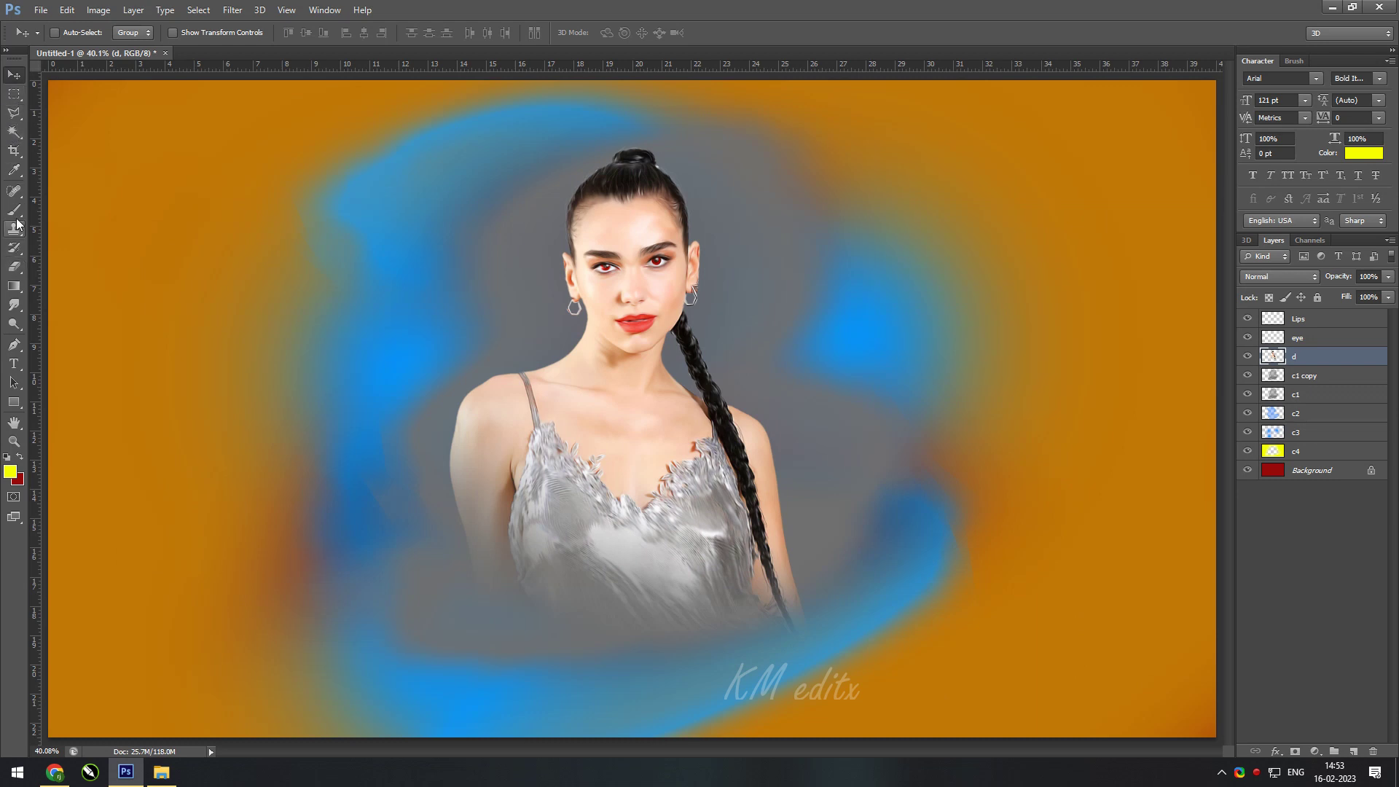
pyautogui.click(14, 210)
# - Add a yellow-filled layer named 'f lit 1' in Color blend mode at 23% opacity
pyautogui.click(1354, 750)
pyautogui.doubleClick(1303, 361)
pyautogui.write('f lit')
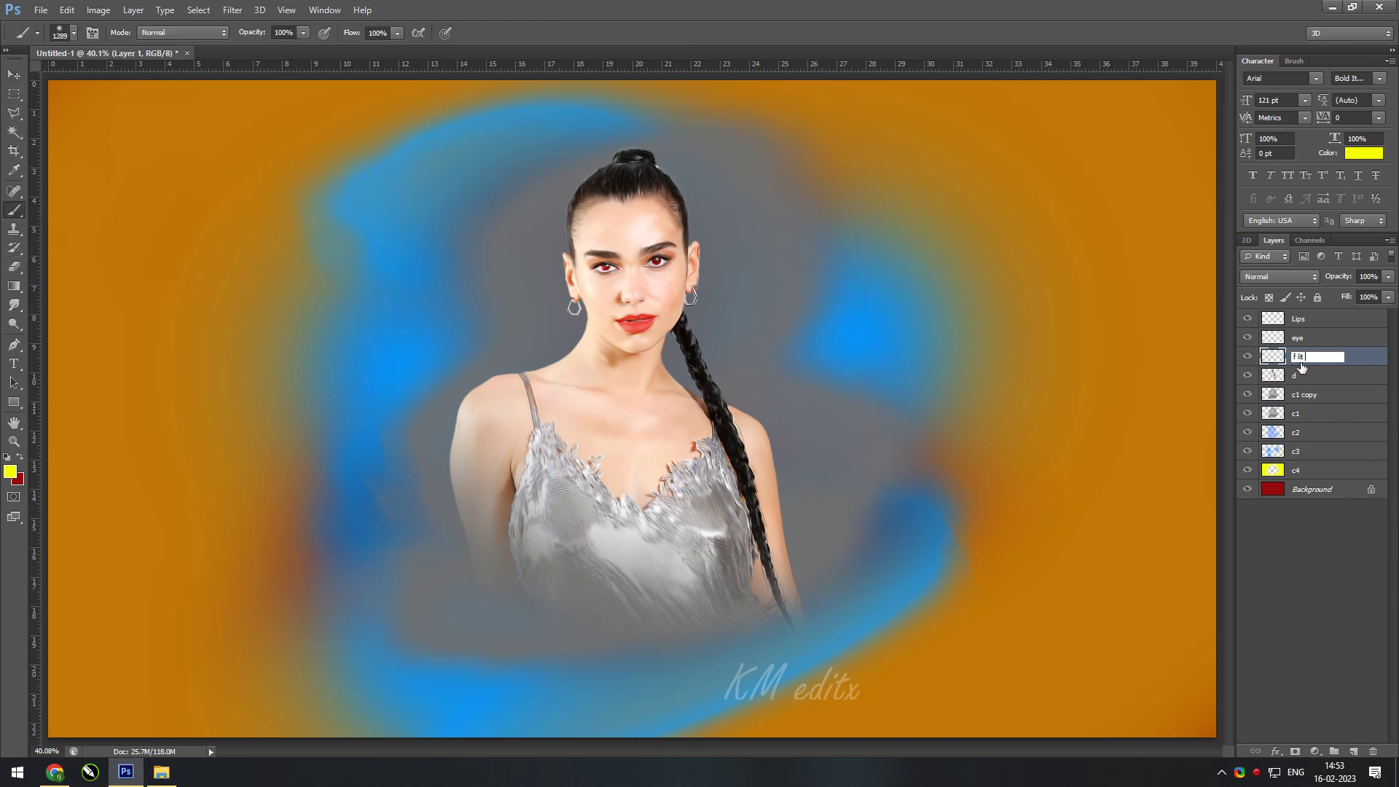
pyautogui.write(' 1')
pyautogui.press('Return')
pyautogui.hotkey('alt', 'BackSpace')
pyautogui.click(1280, 276)
pyautogui.click(1249, 637)
pyautogui.click(1386, 276)
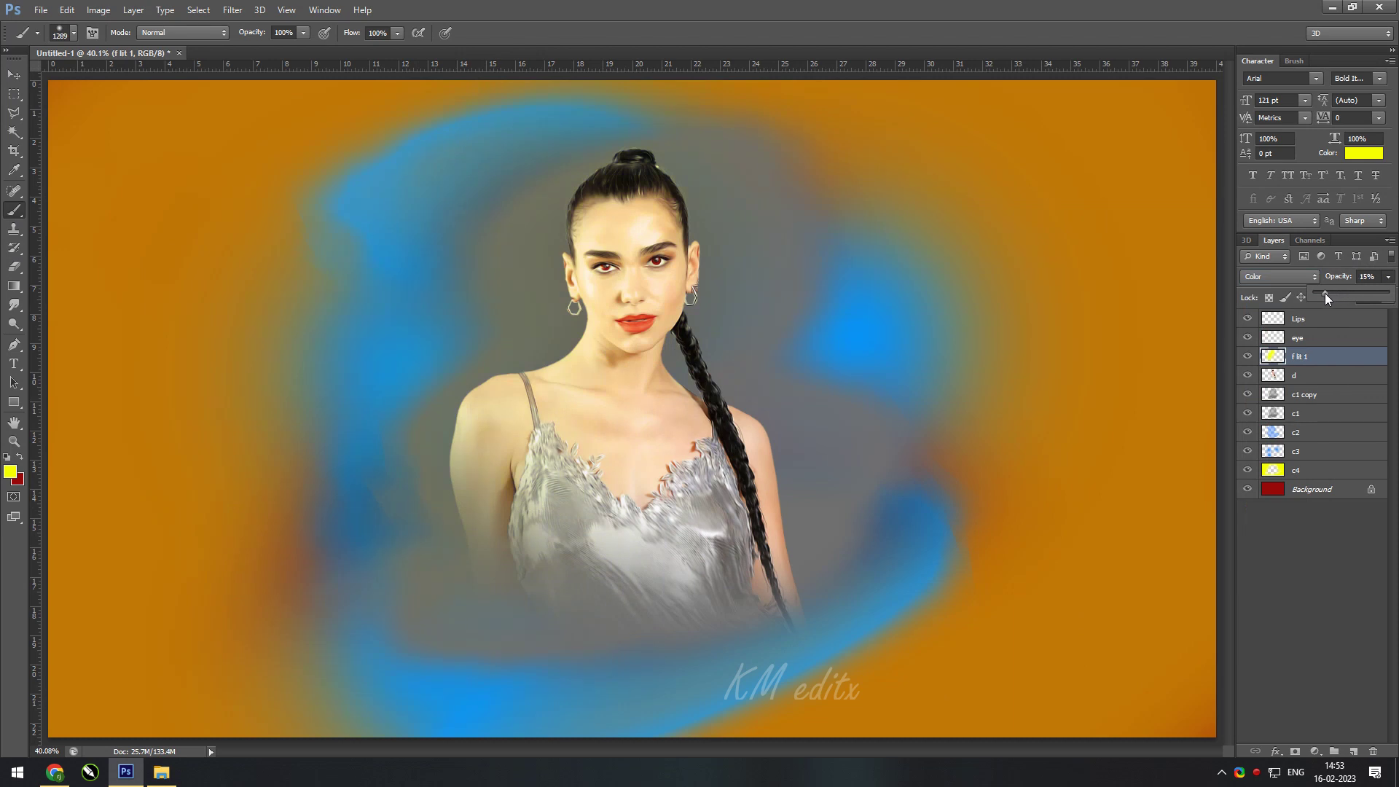
pyautogui.moveTo(1325, 293); pyautogui.dragTo(1331, 293)
# - Set the foreground colour to blue, adjust the fill slider, and add another new layer
pyautogui.click(10, 471)
pyautogui.click(1320, 184)
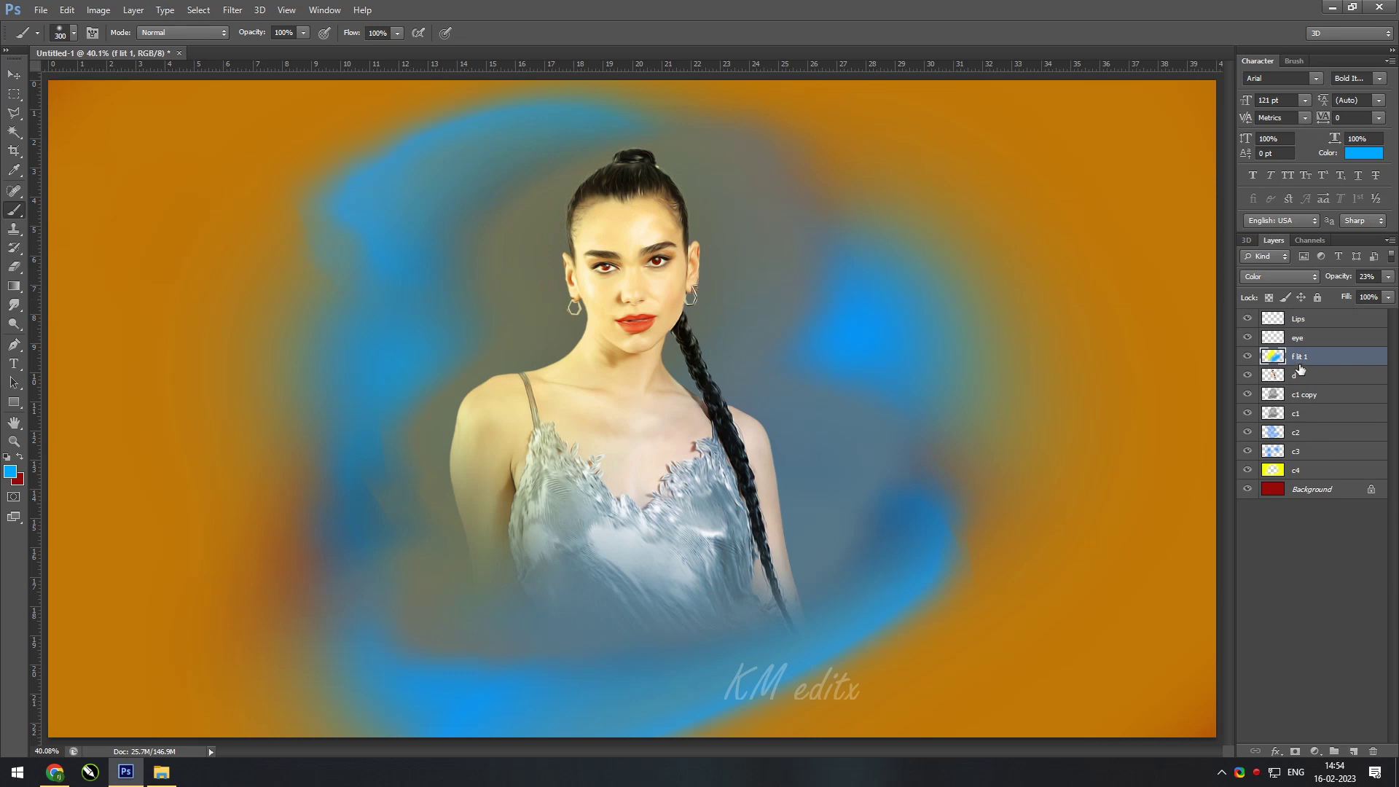
pyautogui.moveTo(1389, 297); pyautogui.dragTo(1336, 295)
pyautogui.click(1354, 751)
pyautogui.doubleClick(1305, 356)
# - Name the layer 'Hair C', set it to Color blending, and paint blue over the top of the hair
pyautogui.write('Hair C')
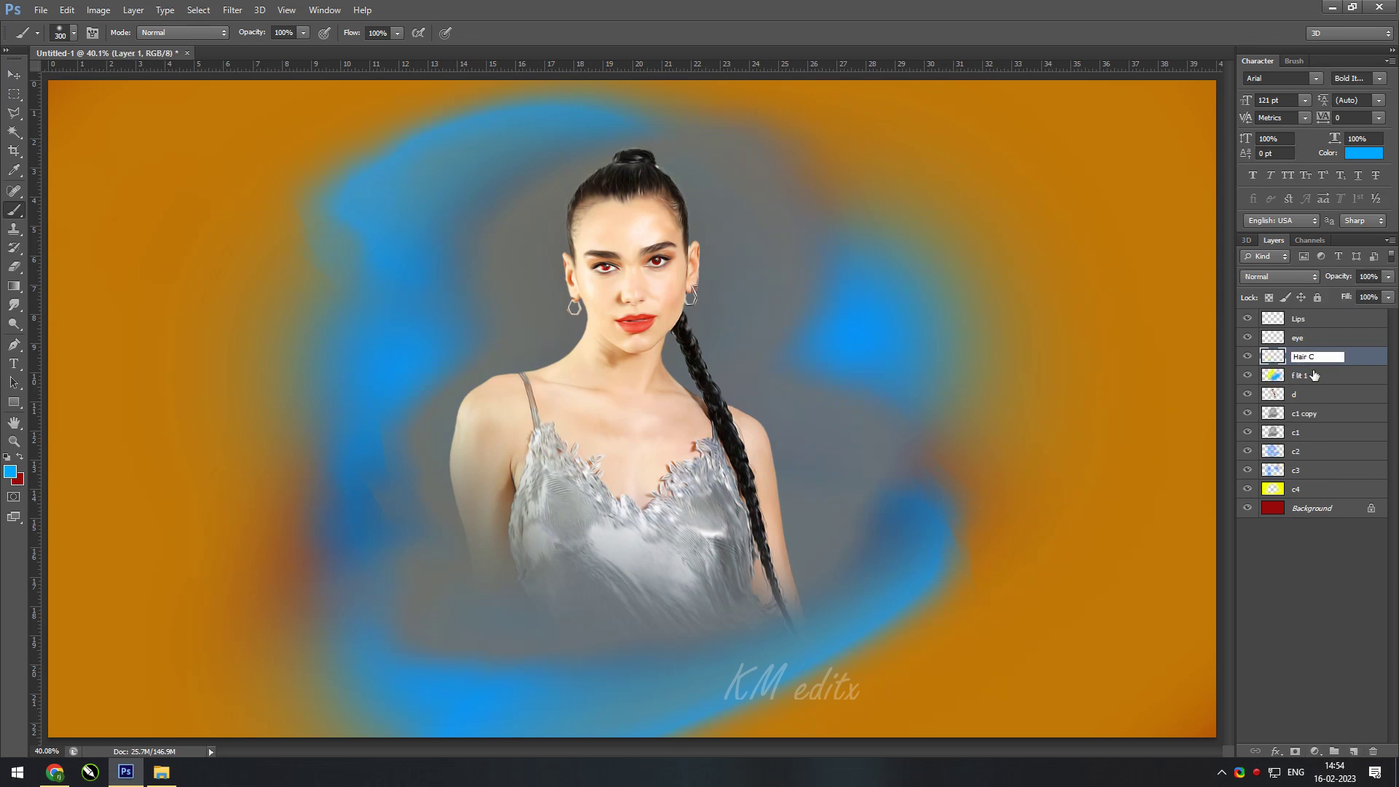
pyautogui.press('Return')
pyautogui.scroll(1, 549, 304)
pyautogui.press('[')
pyautogui.moveTo(517, 306); pyautogui.dragTo(569, 281)
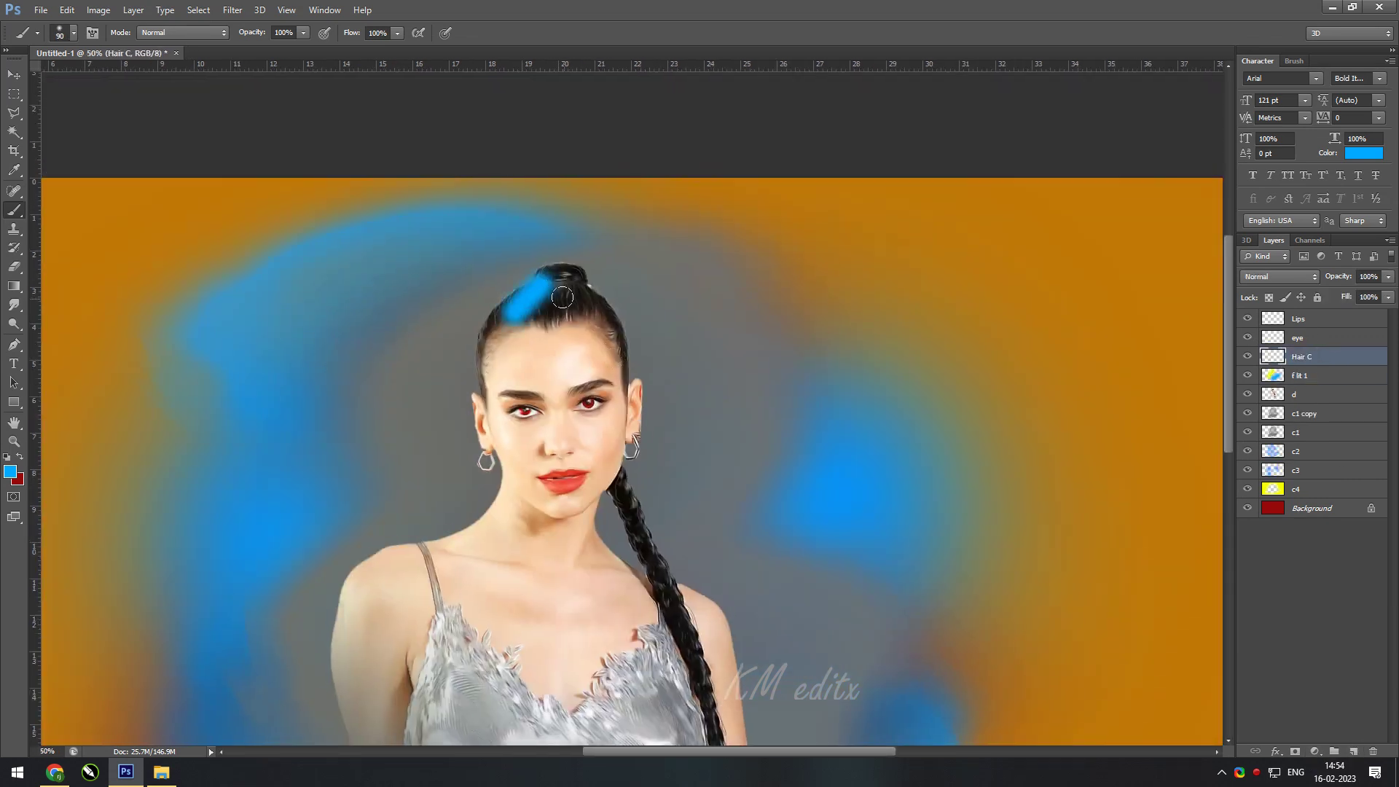
pyautogui.click(1279, 276)
pyautogui.click(1268, 646)
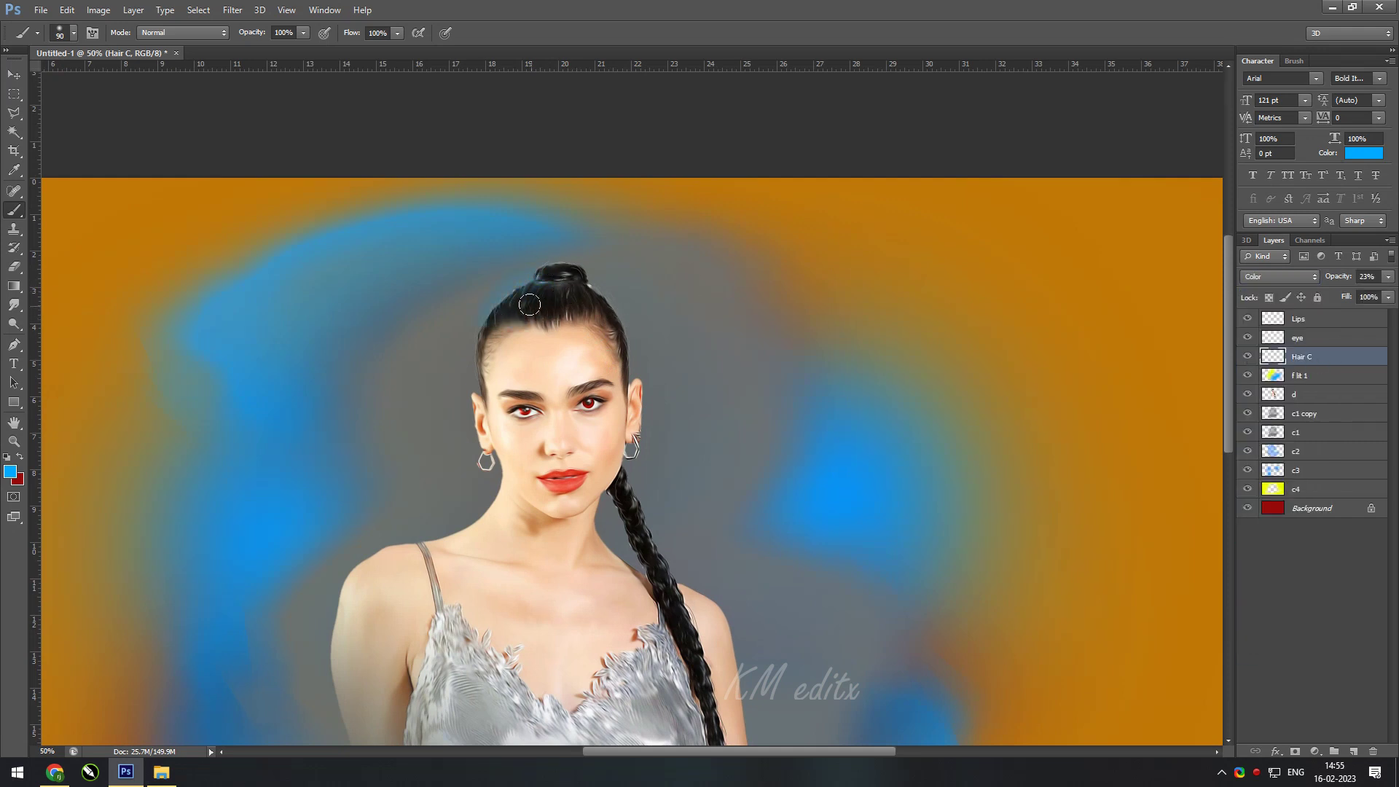
# - Tint the hair and braid blue, raising the Hair C opacity to 55%
pyautogui.moveTo(530, 305)
pyautogui.mouseDown()
pyautogui.moveTo(556, 270)
pyautogui.moveTo(591, 301)
pyautogui.mouseUp()
pyautogui.moveTo(1388, 276); pyautogui.dragTo(1341, 294)
pyautogui.moveTo(650, 527); pyautogui.dragTo(669, 500)
pyautogui.moveTo(689, 663); pyautogui.dragTo(604, 431)
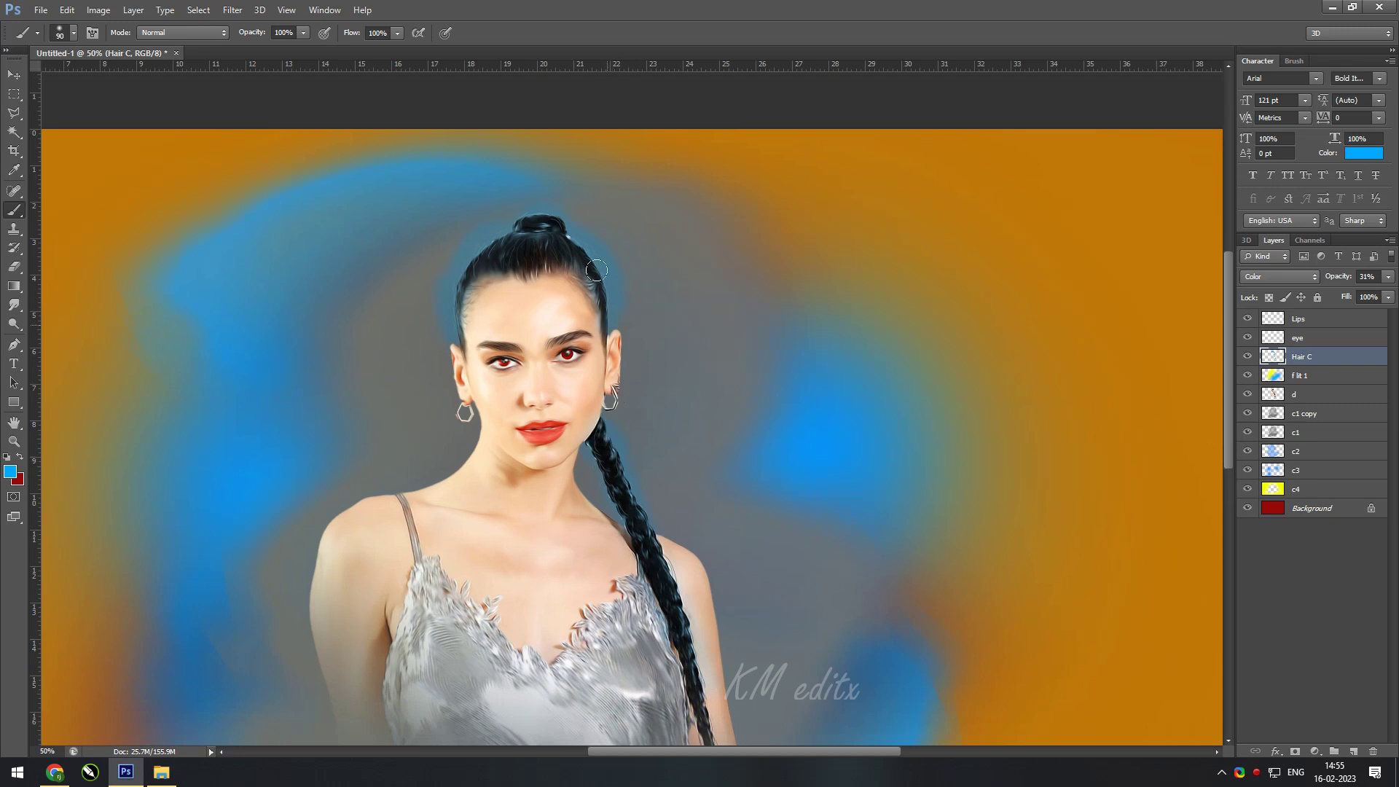
pyautogui.moveTo(1359, 292); pyautogui.dragTo(1379, 295)
# - Undo the last two edits, switch to the Eraser, then select Layer 1 and the Move tool
pyautogui.hotkey('ctrl', 'alt', 'z')
pyautogui.hotkey('ctrl', 'alt', 'z')
pyautogui.hotkey('ctrl', 'alt', 'z')
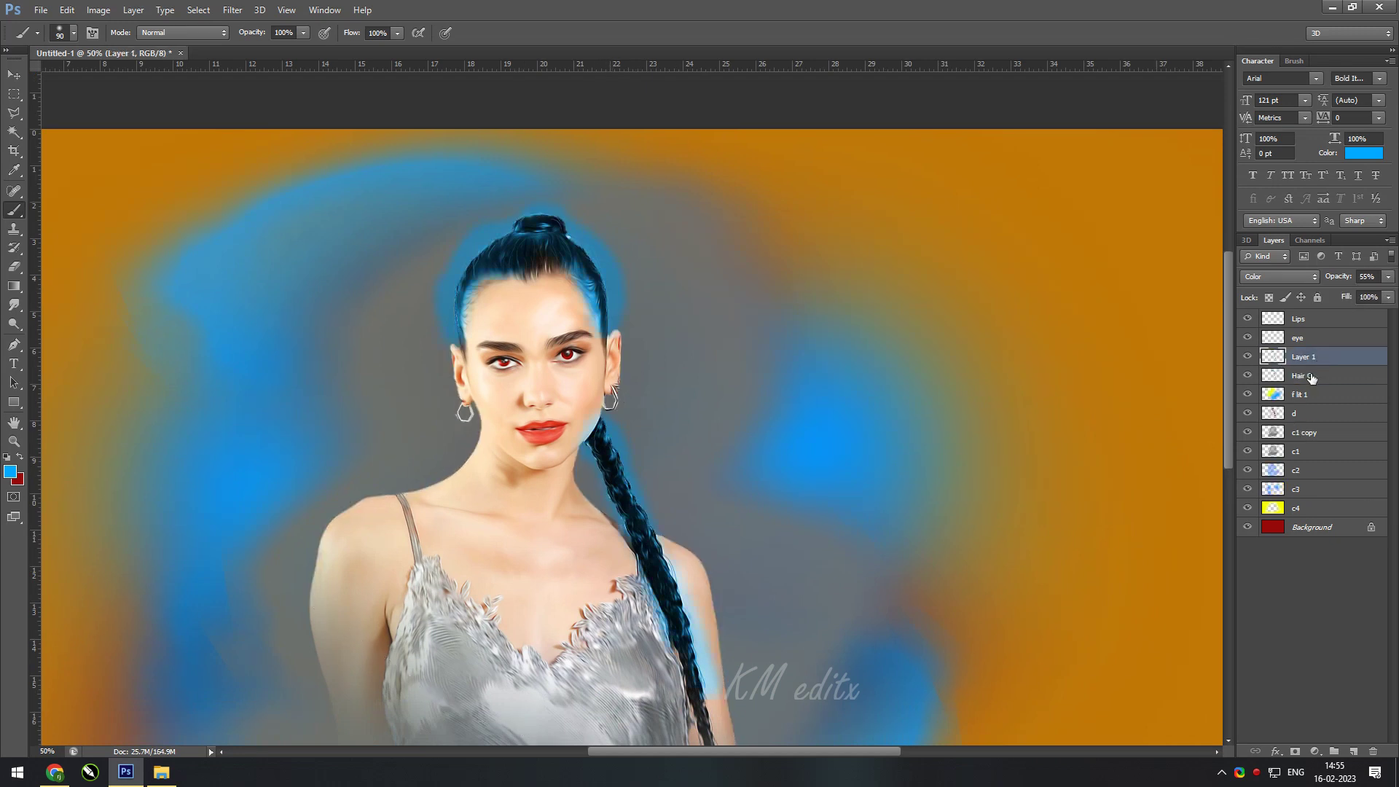
pyautogui.hotkey('ctrl', 'alt', 'z')
pyautogui.click(14, 266)
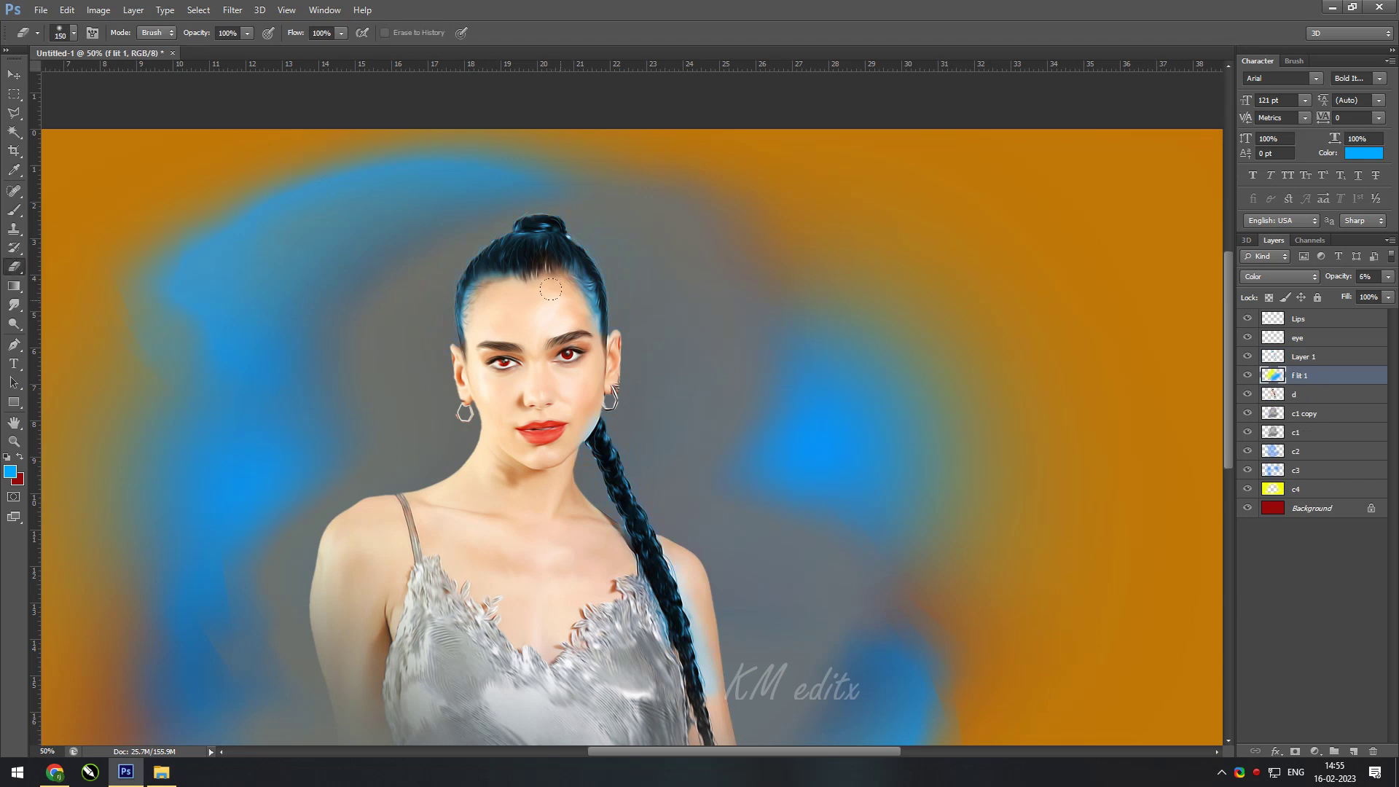
pyautogui.click(1304, 357)
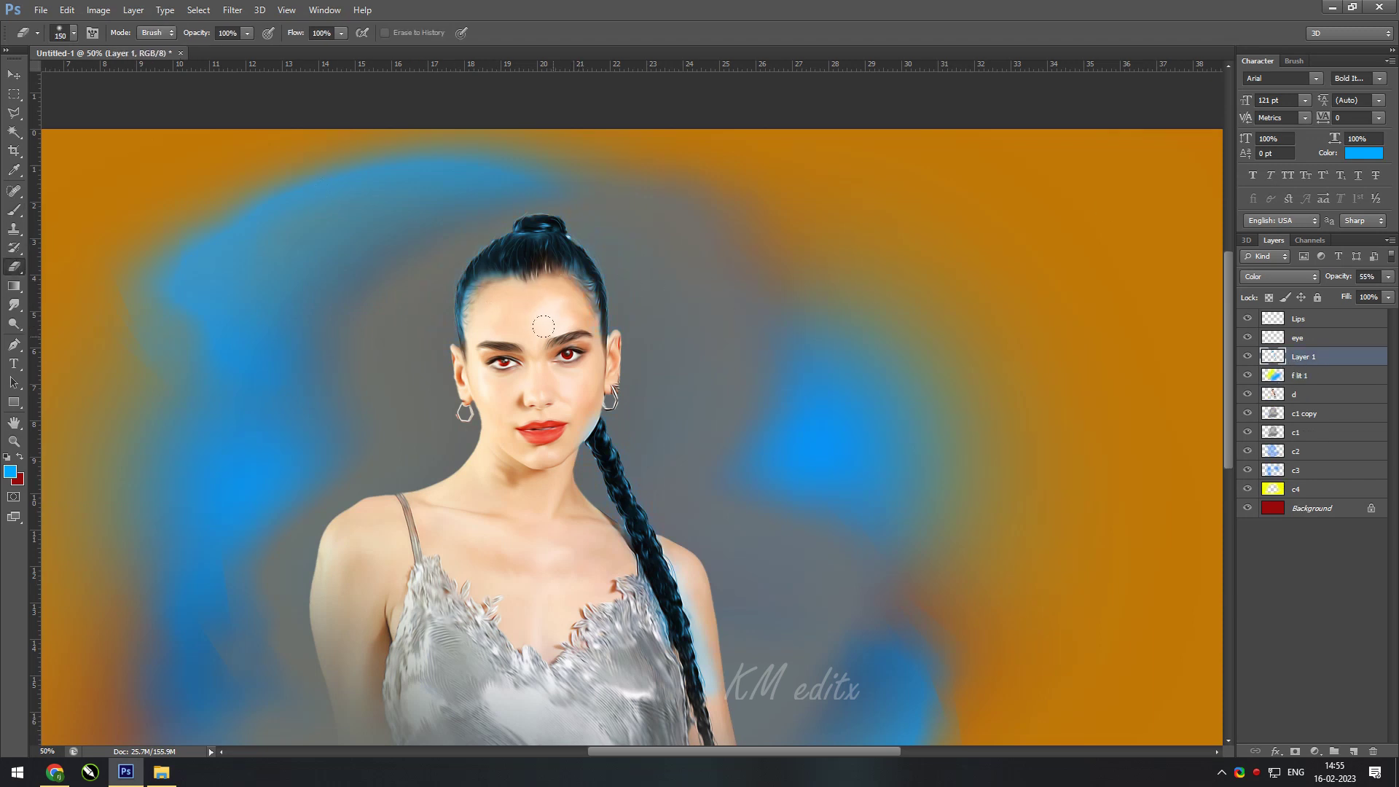
pyautogui.click(14, 74)
# - Add a Selective Color adjustment above layer d, darkening the reds with Black at -39
pyautogui.hotkey('ctrl', '0')
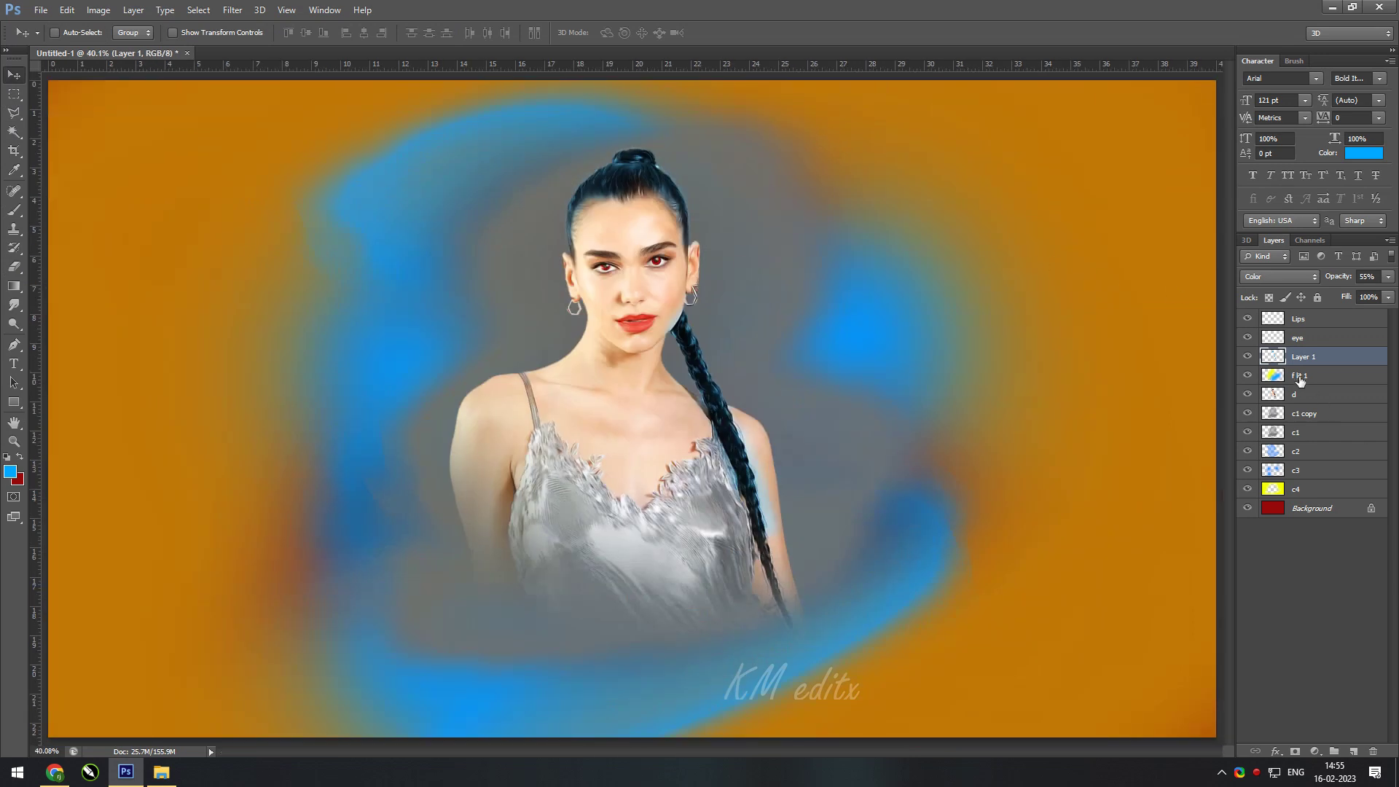
pyautogui.click(1304, 394)
pyautogui.click(1316, 751)
pyautogui.moveTo(1075, 302)
pyautogui.mouseDown()
pyautogui.moveTo(1044, 305)
pyautogui.moveTo(1063, 315)
pyautogui.mouseUp()
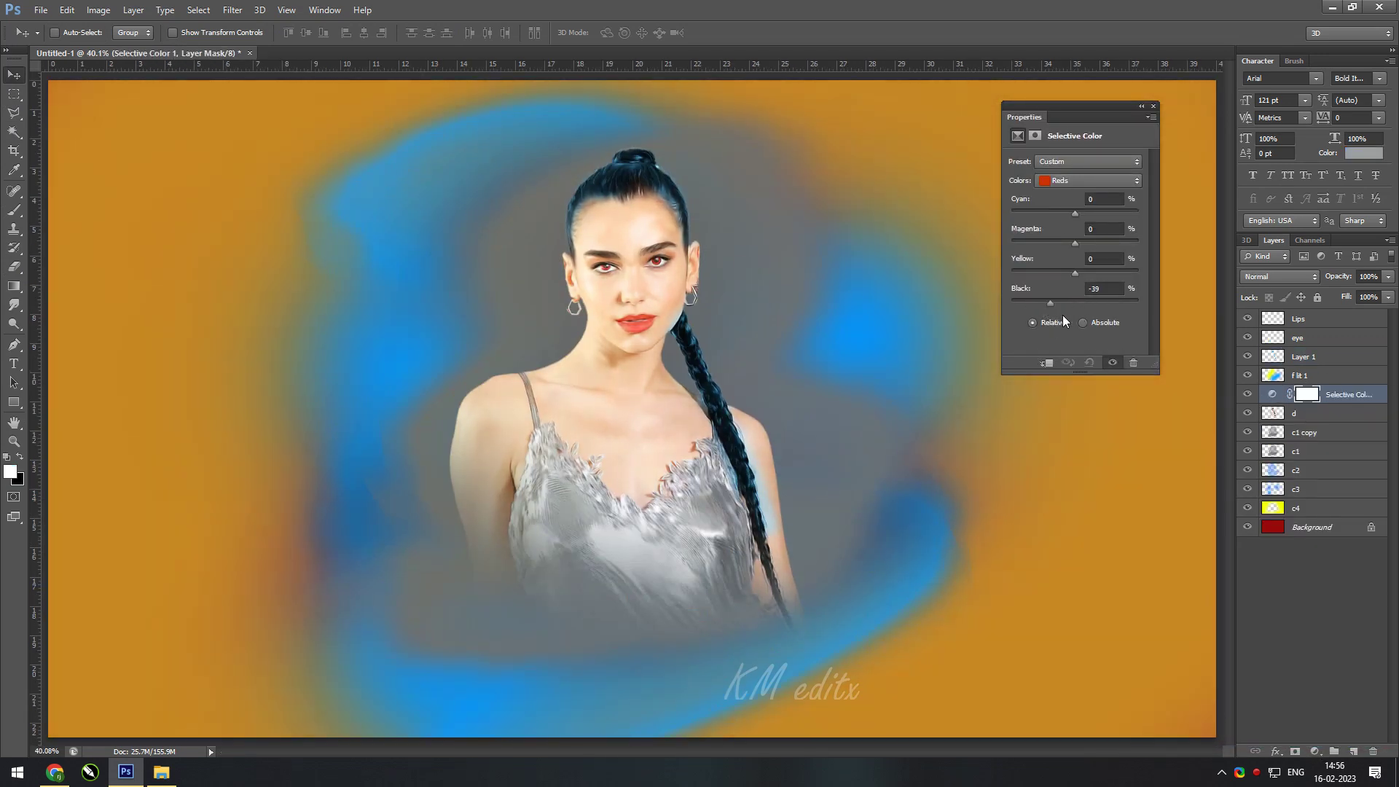
# - Set the Lips layer blend mode to Soft Light
pyautogui.click(1304, 319)
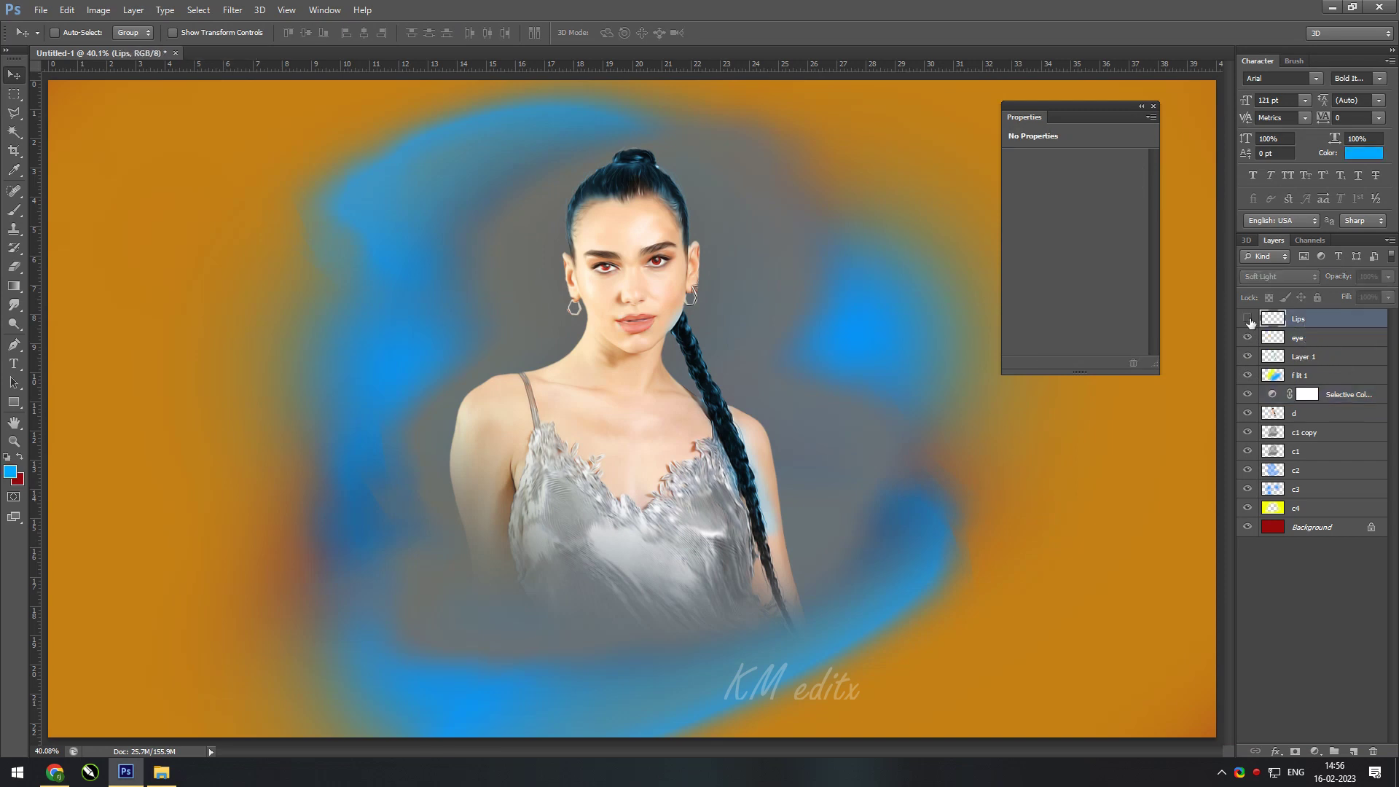
pyautogui.click(1280, 276)
pyautogui.click(1268, 645)
pyautogui.click(1281, 277)
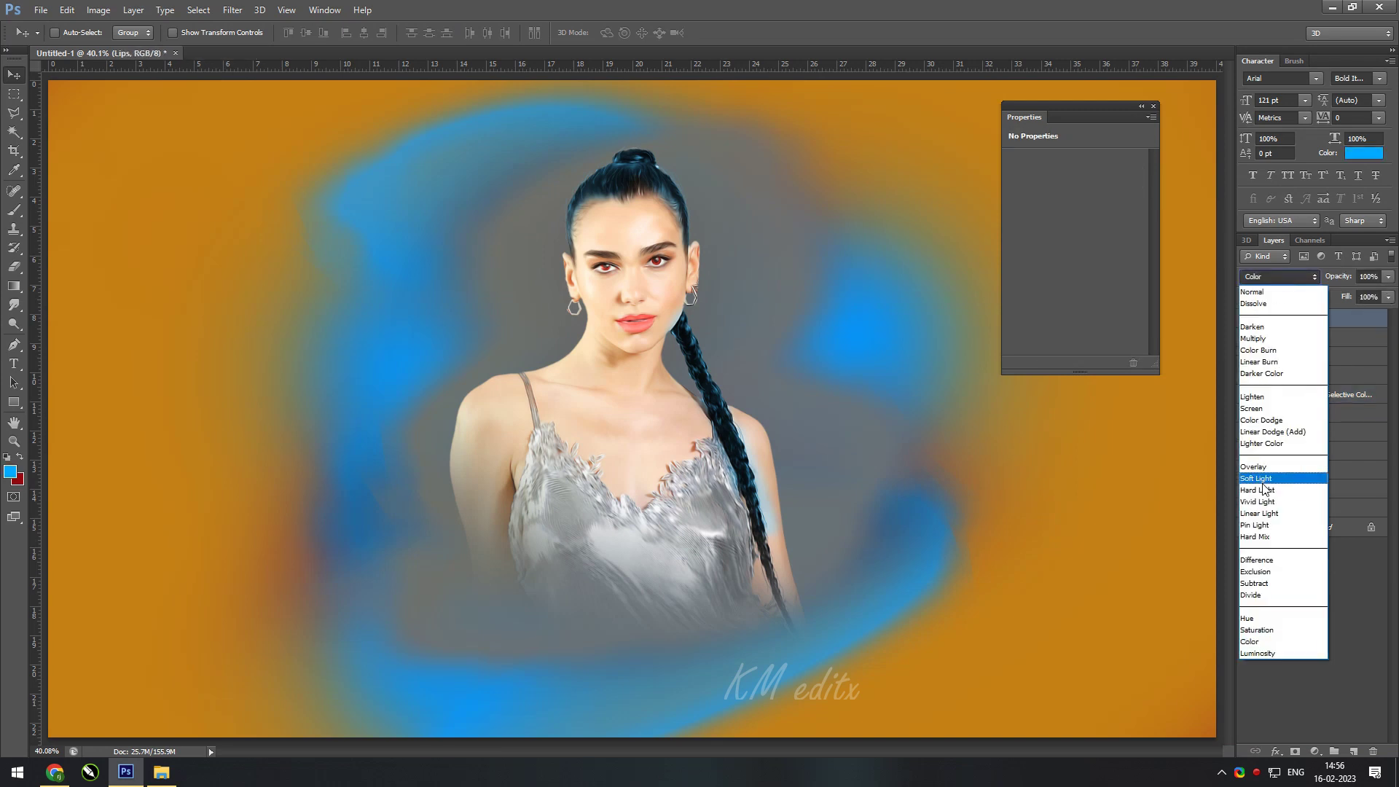
pyautogui.click(1282, 482)
# - Give the Lips layer a dark red Color Overlay effect in Soft Light mode
pyautogui.doubleClick(1355, 321)
pyautogui.click(982, 439)
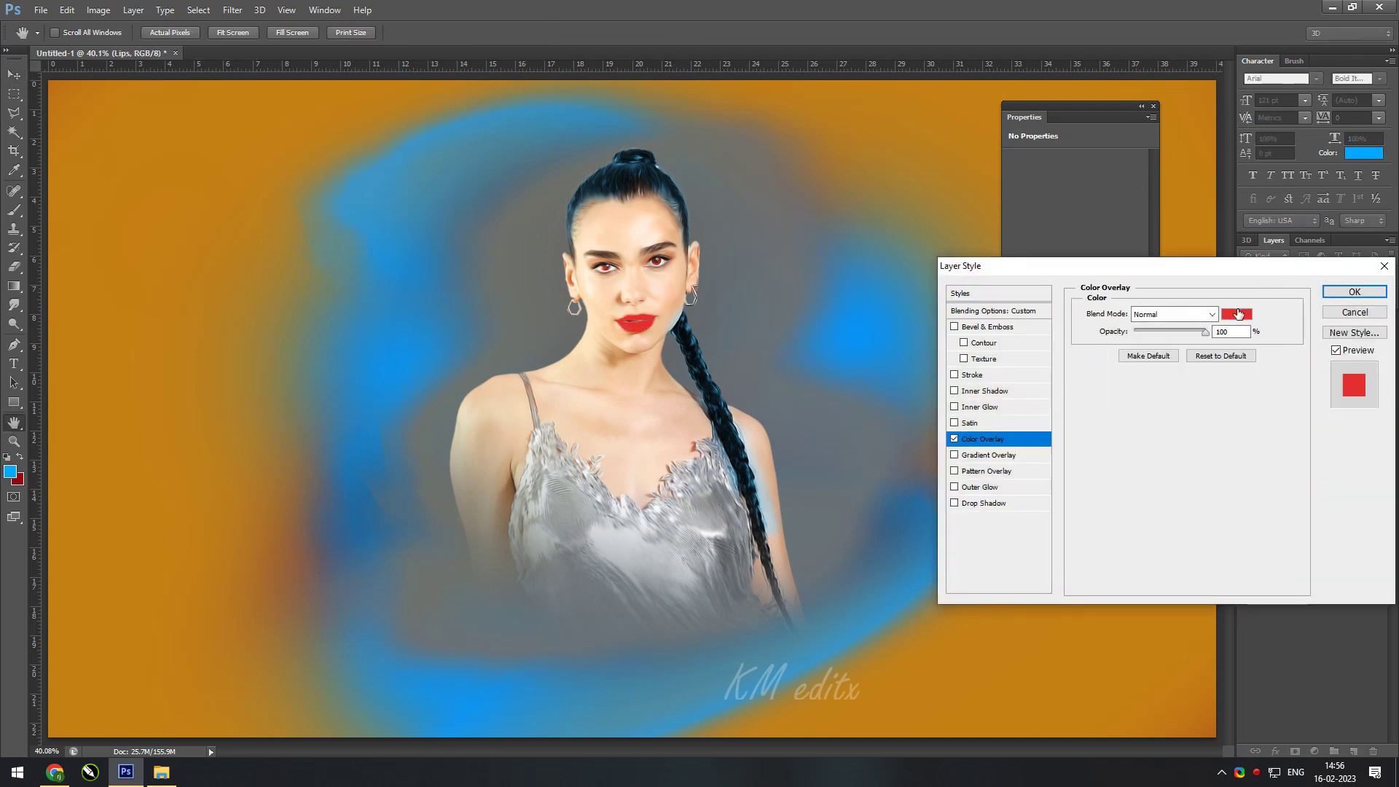
pyautogui.click(1236, 314)
pyautogui.click(1139, 272)
pyautogui.click(1334, 180)
pyautogui.click(1174, 314)
pyautogui.click(1139, 515)
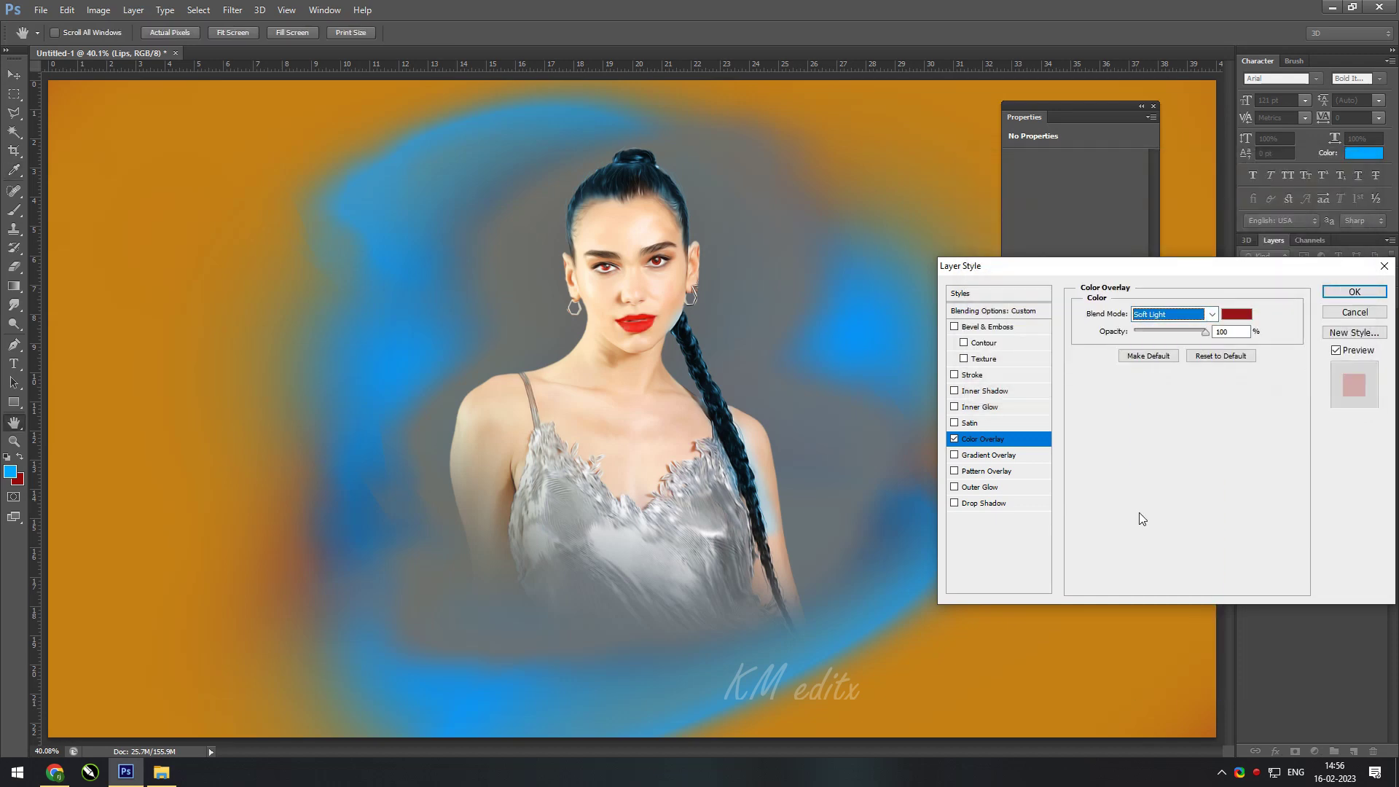
pyautogui.click(1348, 292)
# - In Selective Color, raise Black in the Yellows and slightly reduce Yellow in the Blacks
pyautogui.click(1301, 403)
pyautogui.doubleClick(1303, 426)
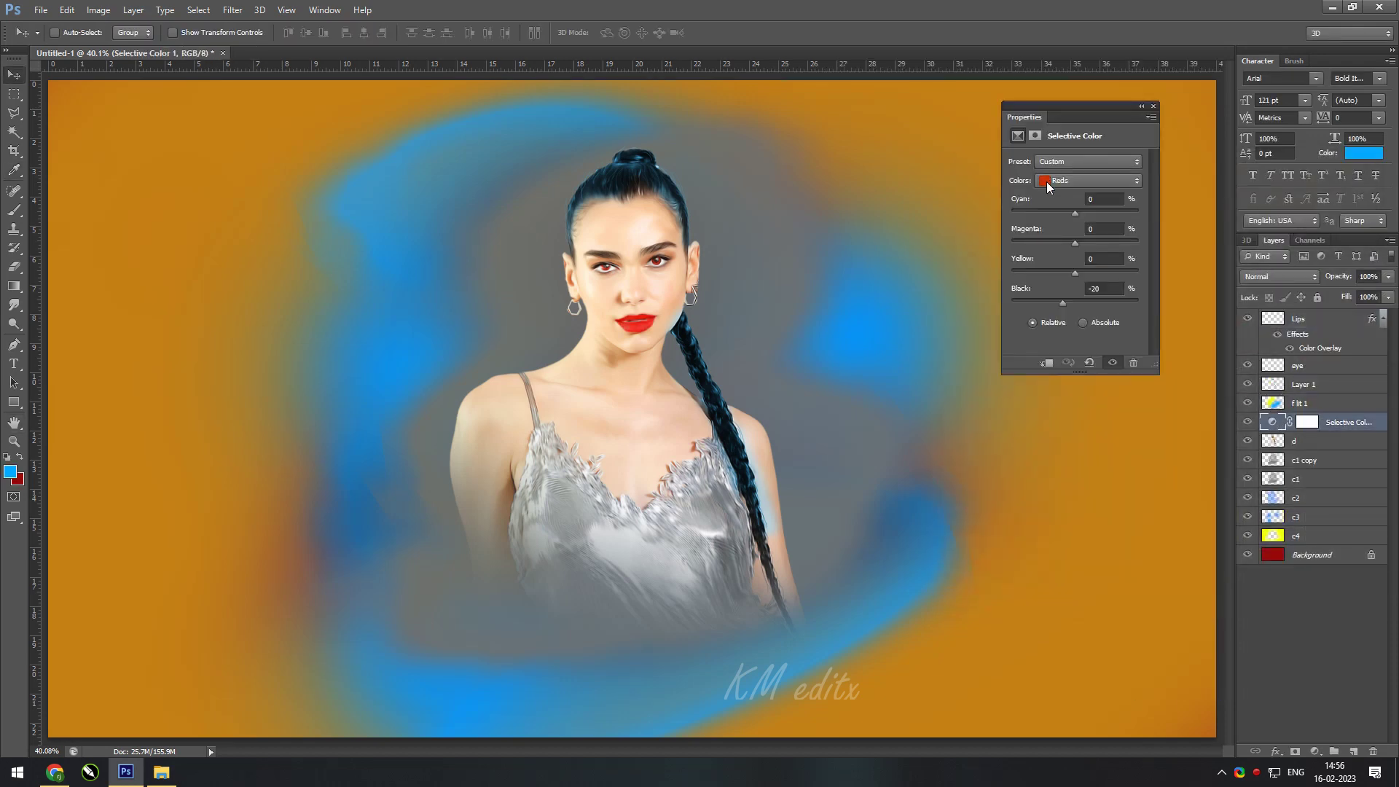
pyautogui.click(1046, 181)
pyautogui.click(1053, 193)
pyautogui.moveTo(1075, 302); pyautogui.dragTo(1132, 303)
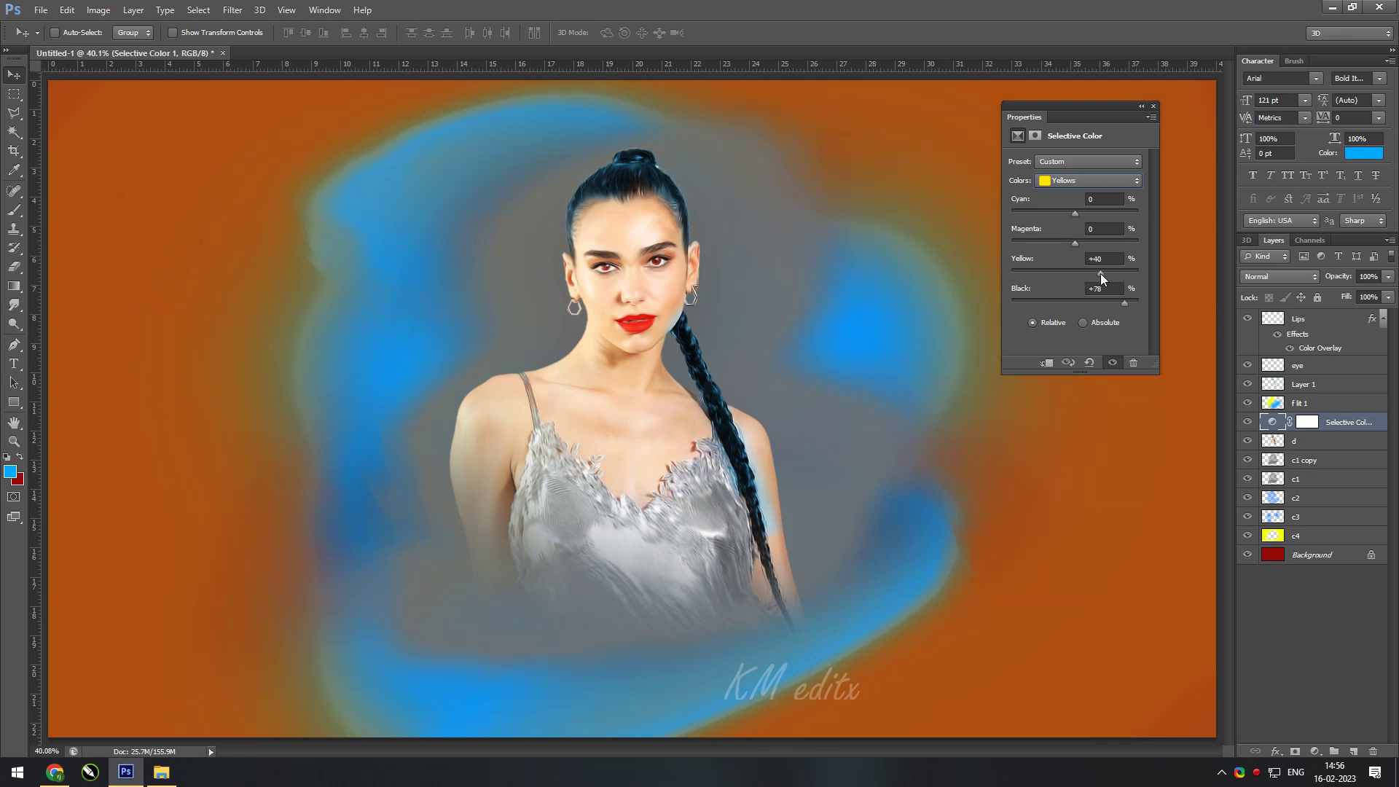
pyautogui.click(1088, 181)
pyautogui.click(1079, 291)
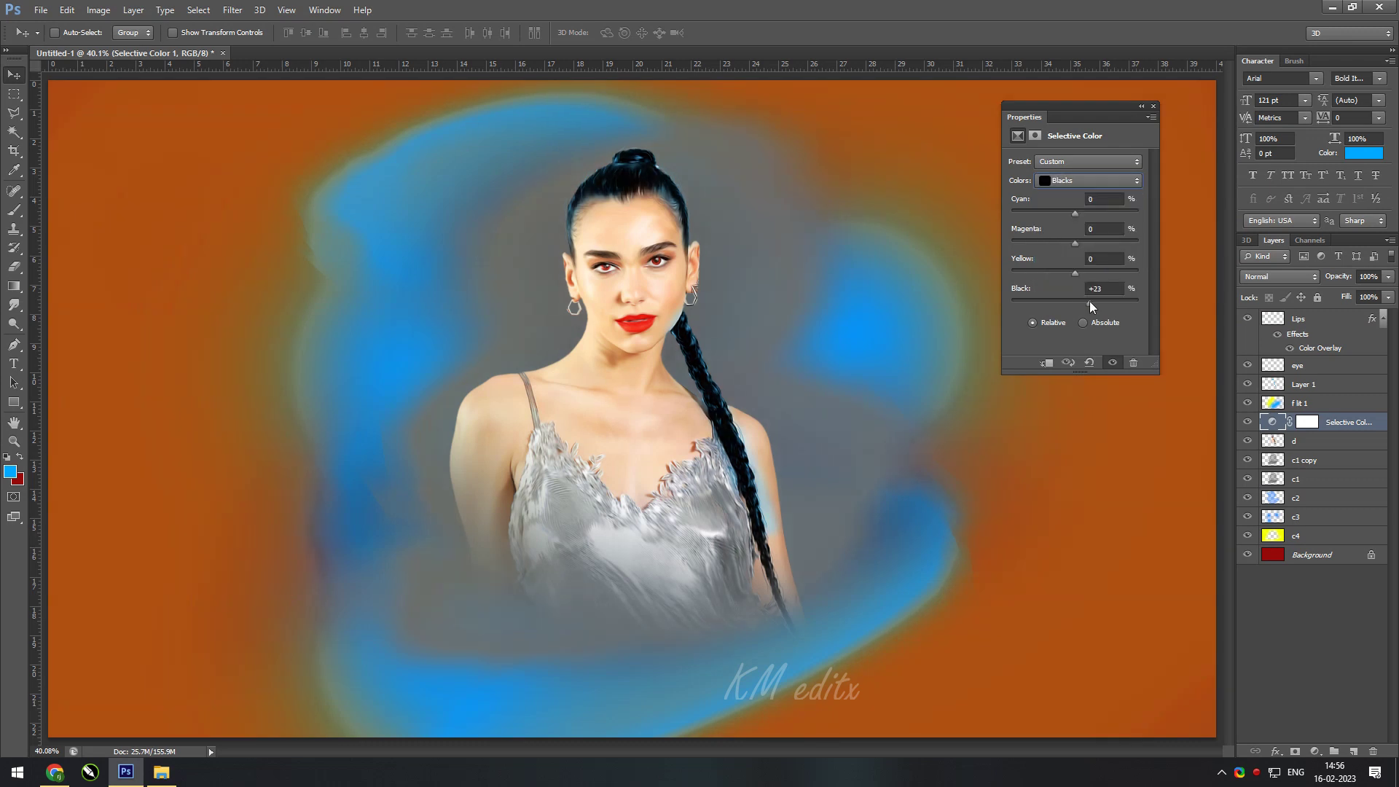
pyautogui.moveTo(1039, 274); pyautogui.dragTo(1043, 277)
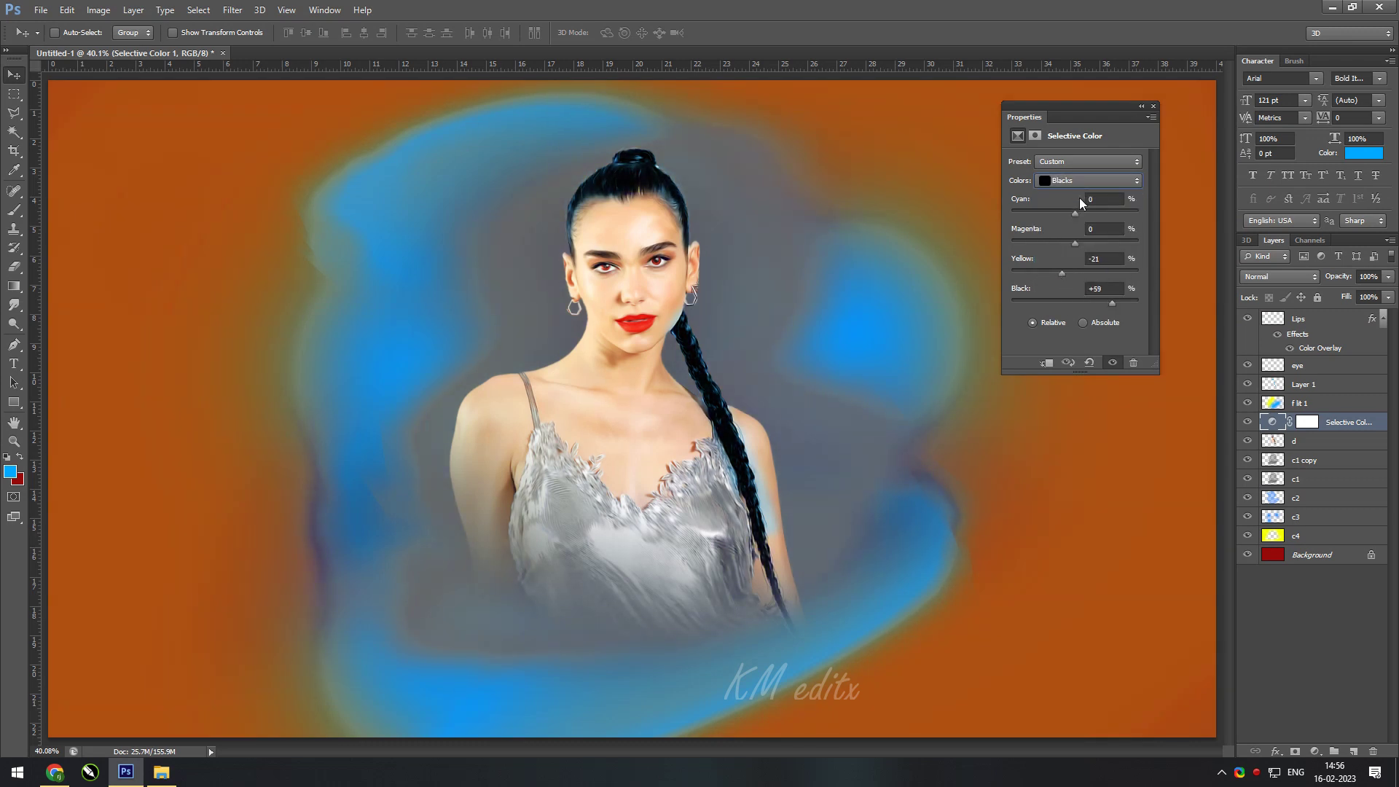
# - Deepen the Blues with more Black and Magenta and less Yellow, then add a new layer
pyautogui.click(1089, 181)
pyautogui.click(1056, 228)
pyautogui.moveTo(1125, 303)
pyautogui.mouseDown()
pyautogui.moveTo(999, 317)
pyautogui.moveTo(1139, 303)
pyautogui.moveTo(1117, 273)
pyautogui.mouseUp()
pyautogui.moveTo(1075, 243)
pyautogui.mouseDown()
pyautogui.moveTo(1013, 243)
pyautogui.moveTo(1123, 255)
pyautogui.mouseUp()
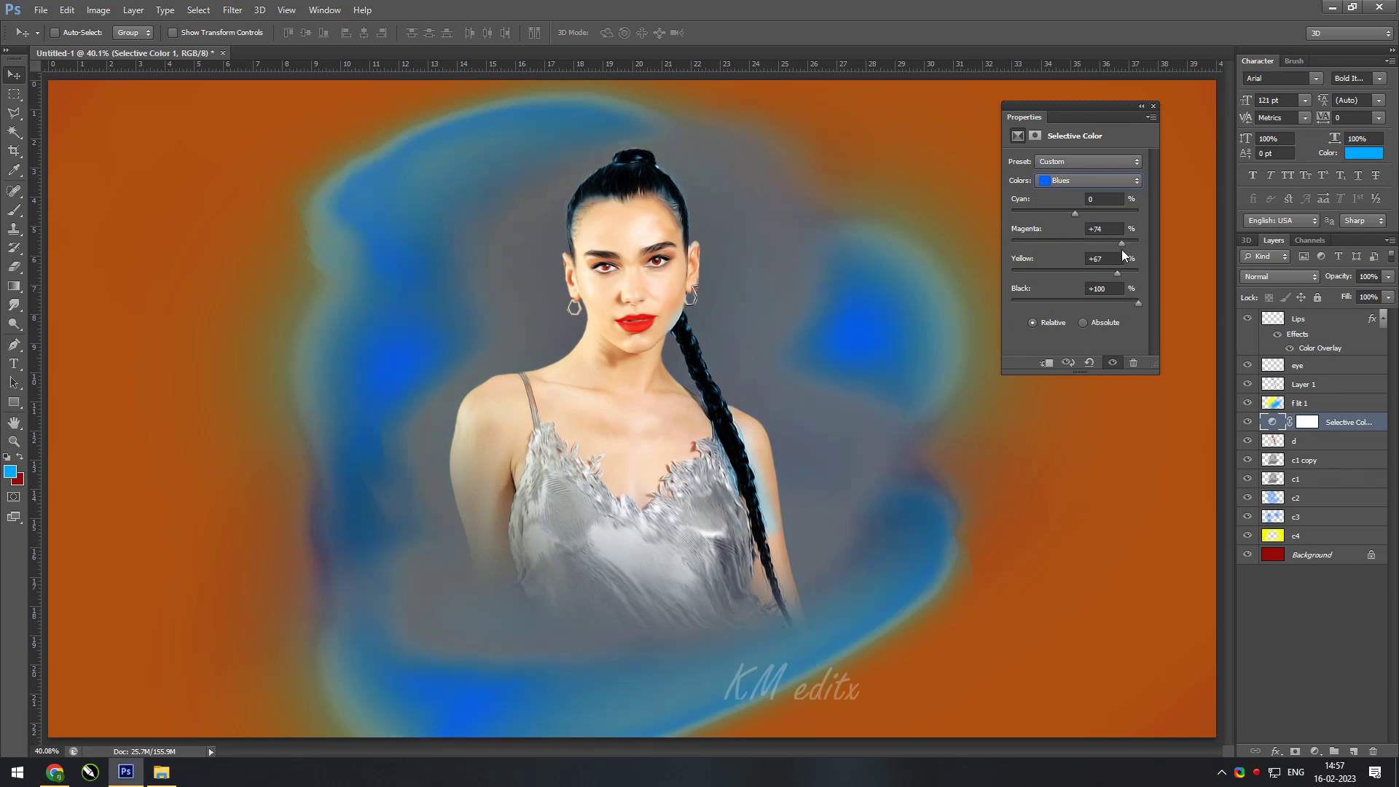
pyautogui.click(1153, 108)
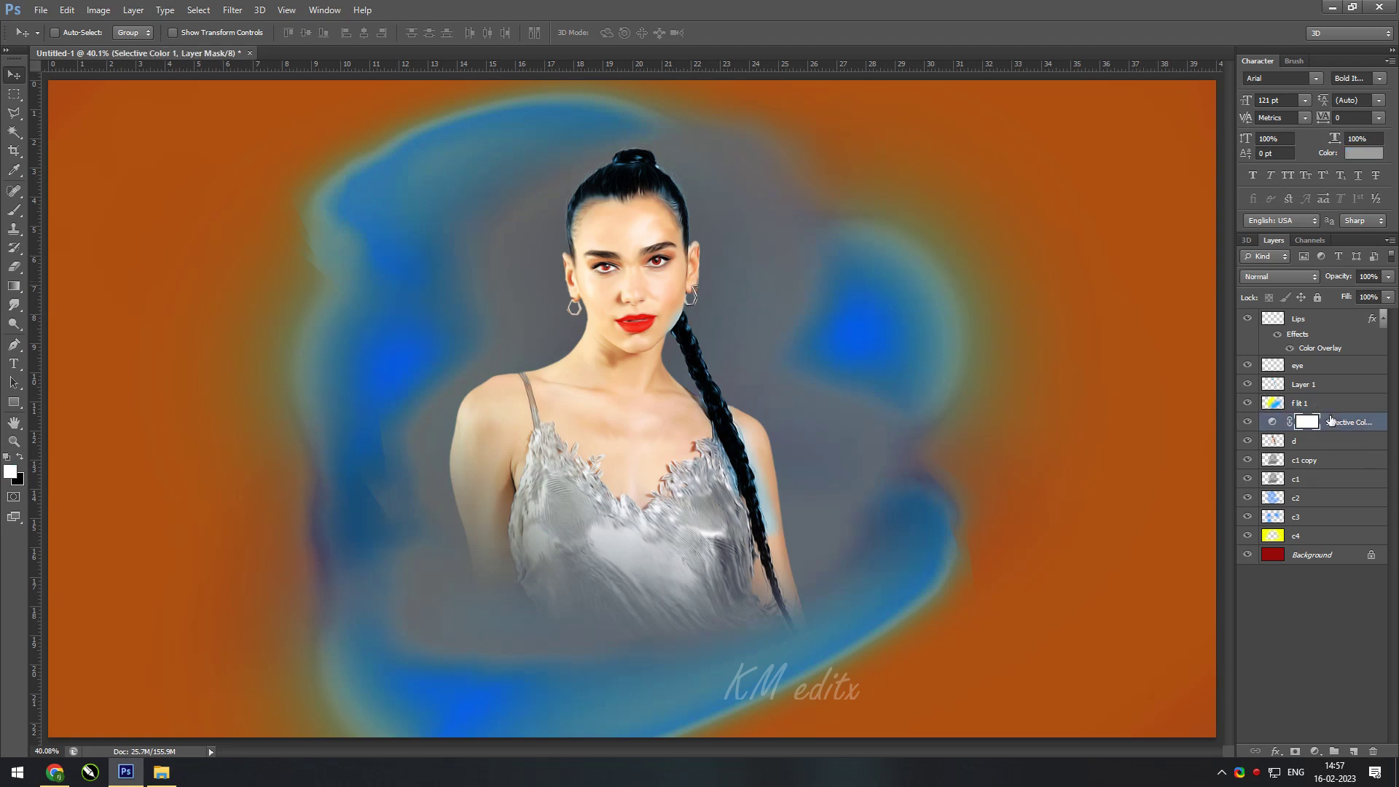
pyautogui.click(1353, 752)
pyautogui.doubleClick(1308, 423)
# - Name the layer 'fc 1', switch to the Brush, and set the layer to Color blending
pyautogui.write('fc 1')
pyautogui.press('Return')
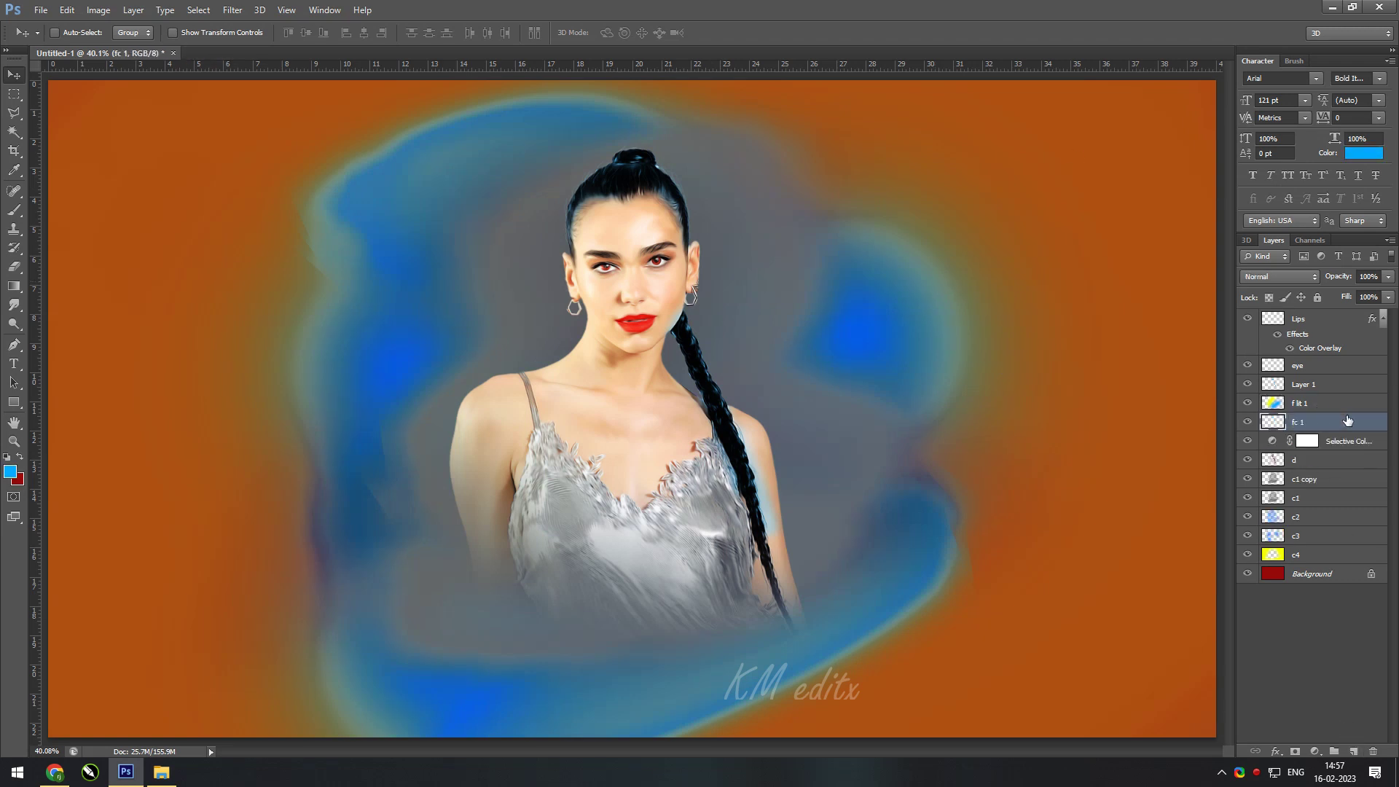
pyautogui.scroll(1, 656, 306)
pyautogui.scroll(1, 649, 278)
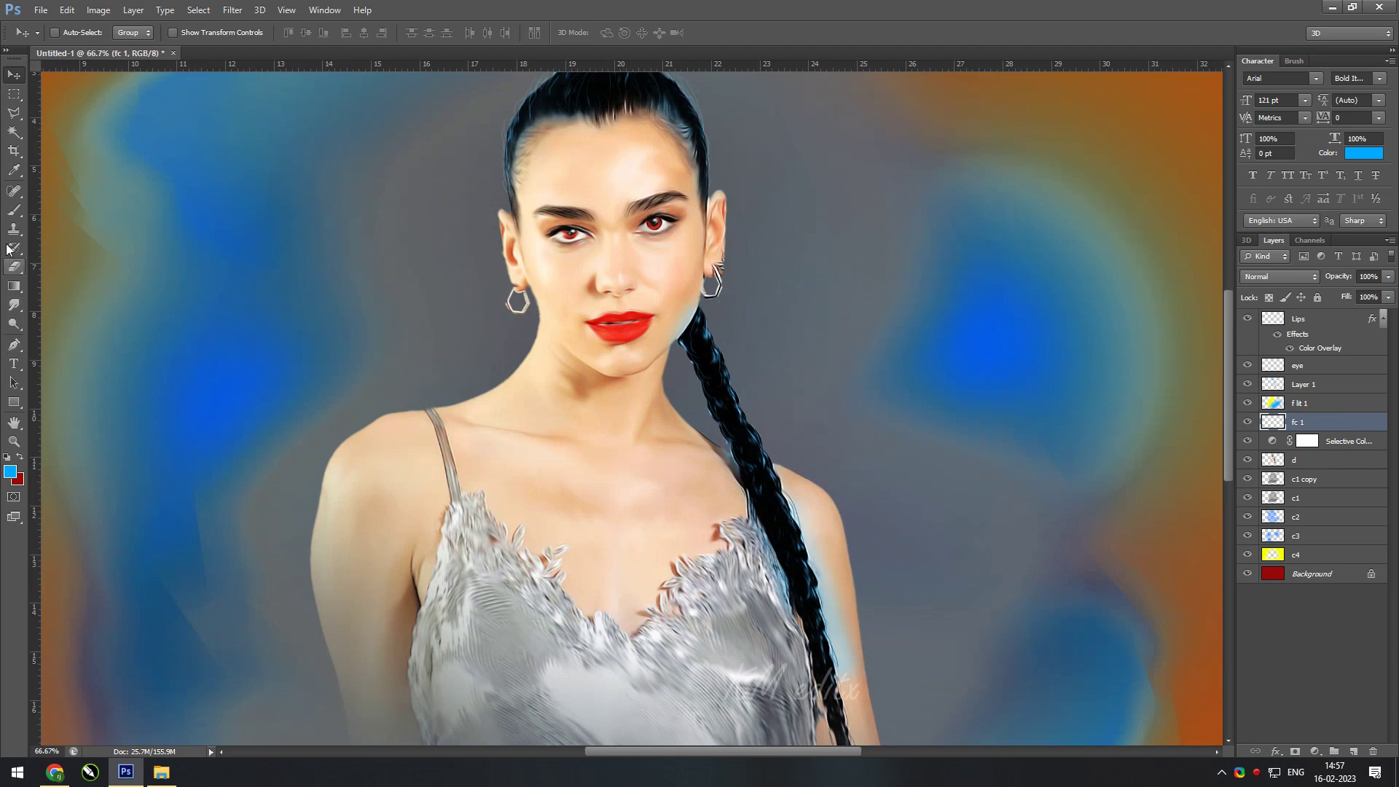
pyautogui.press('b')
pyautogui.click(304, 32)
pyautogui.click(1268, 281)
pyautogui.click(1268, 634)
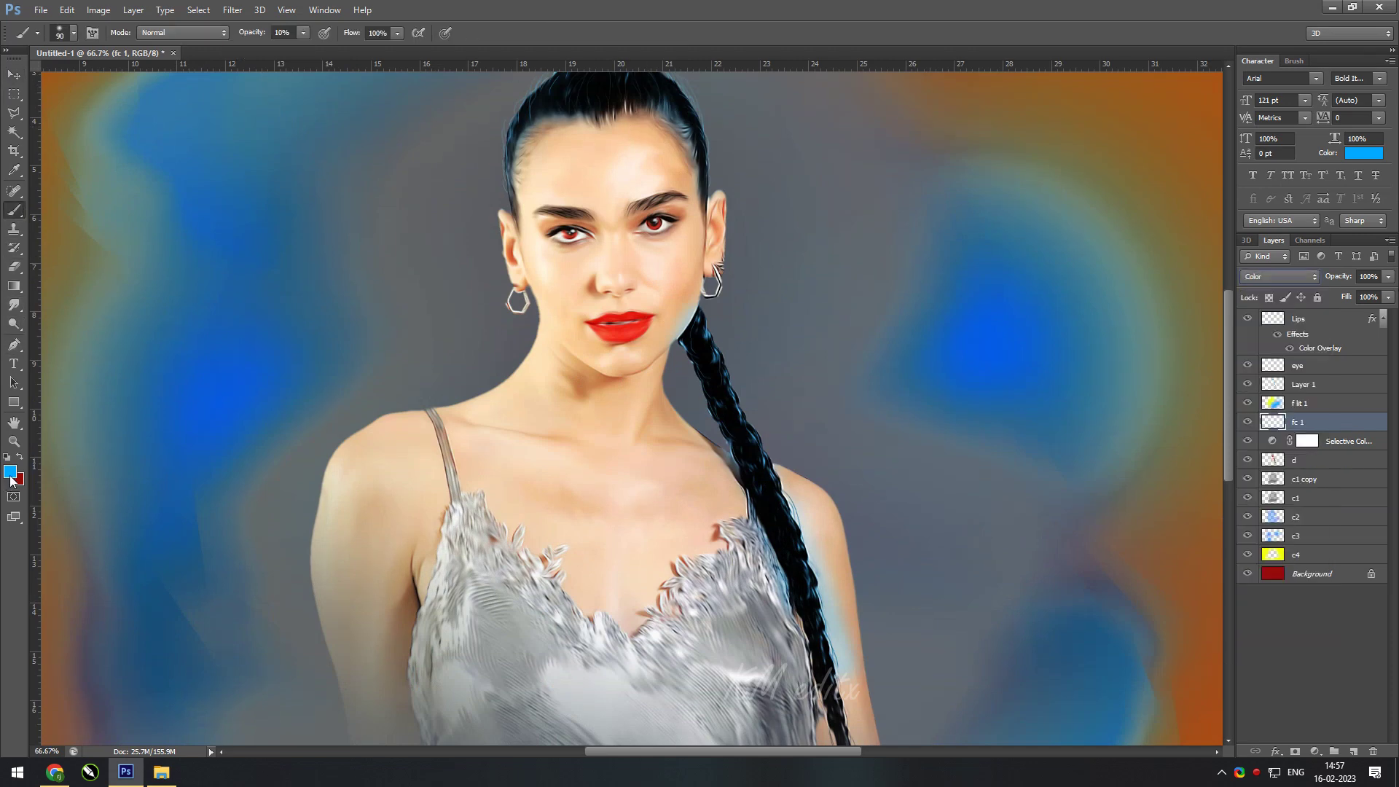
# - Choose red as the foreground colour and lower the brush opacity to 56%
pyautogui.click(10, 472)
pyautogui.click(1126, 208)
pyautogui.click(1320, 188)
pyautogui.click(303, 33)
pyautogui.moveTo(341, 49); pyautogui.dragTo(339, 50)
# - Paint a soft red tint over the left shoulder and arm with a size-129 brush
pyautogui.scroll(-3, 456, 410)
pyautogui.moveTo(383, 481); pyautogui.dragTo(412, 406)
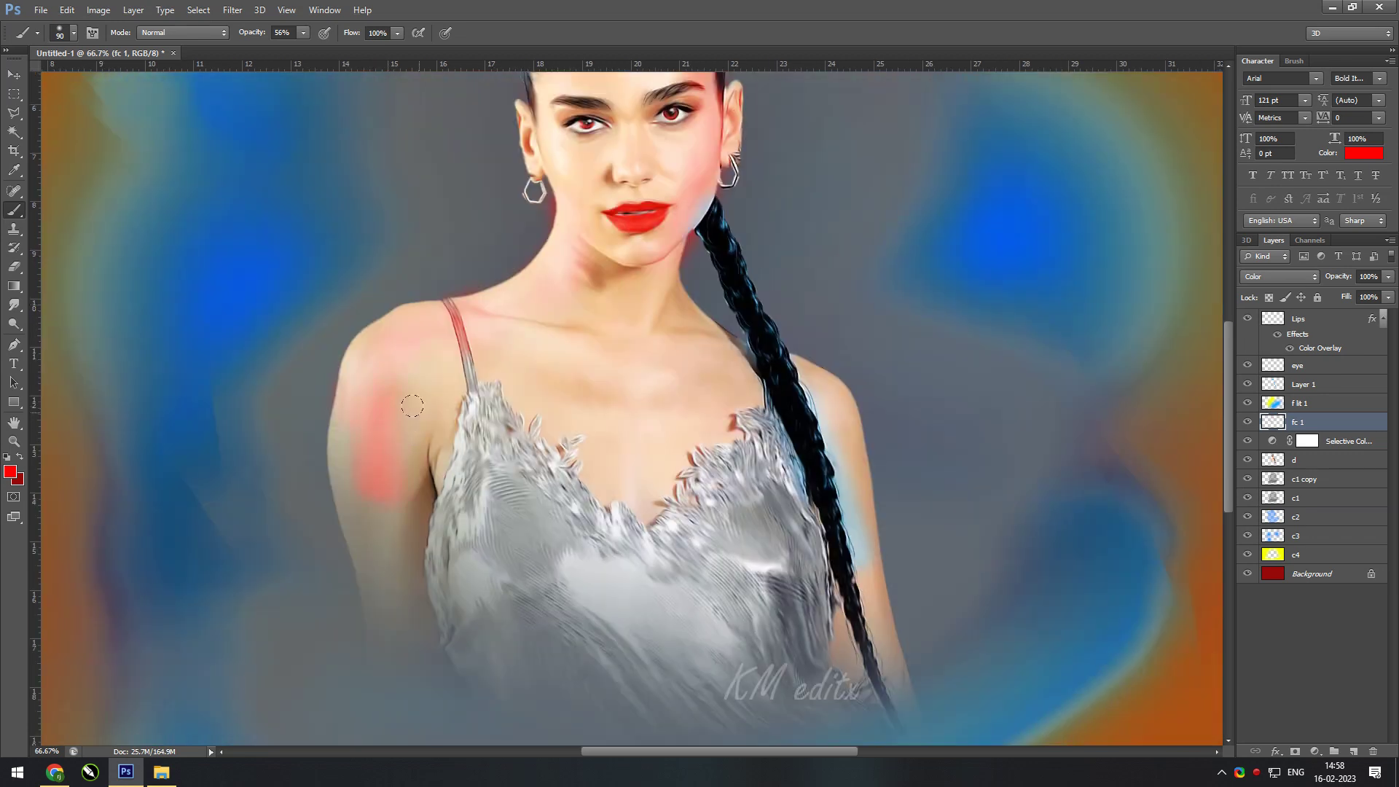
pyautogui.rightClick(409, 422)
pyautogui.moveTo(557, 443); pyautogui.dragTo(573, 444)
pyautogui.moveTo(387, 398); pyautogui.dragTo(388, 503)
pyautogui.moveTo(672, 299); pyautogui.dragTo(561, 405)
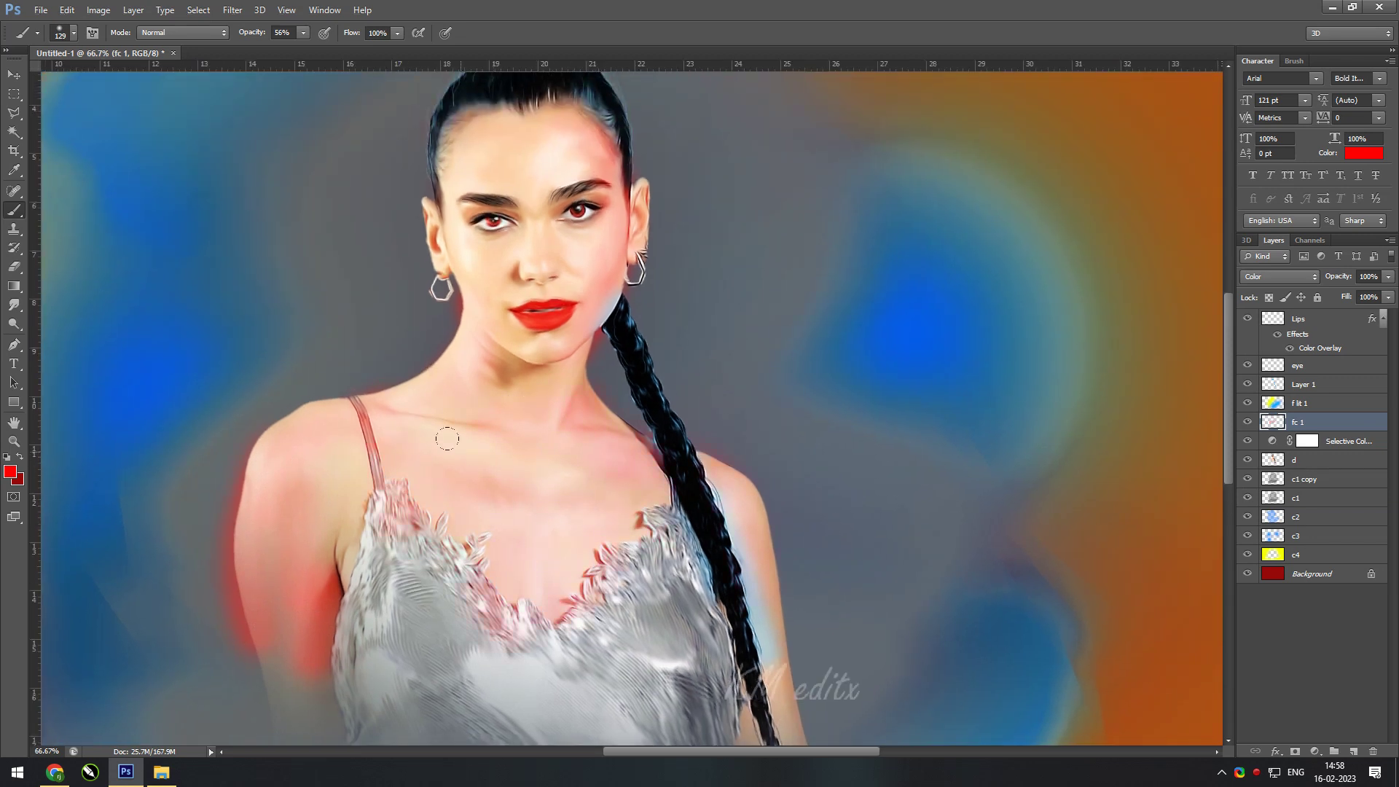
pyautogui.scroll(-2, 597, 529)
pyautogui.scroll(-2, 685, 626)
pyautogui.scroll(-2, 654, 549)
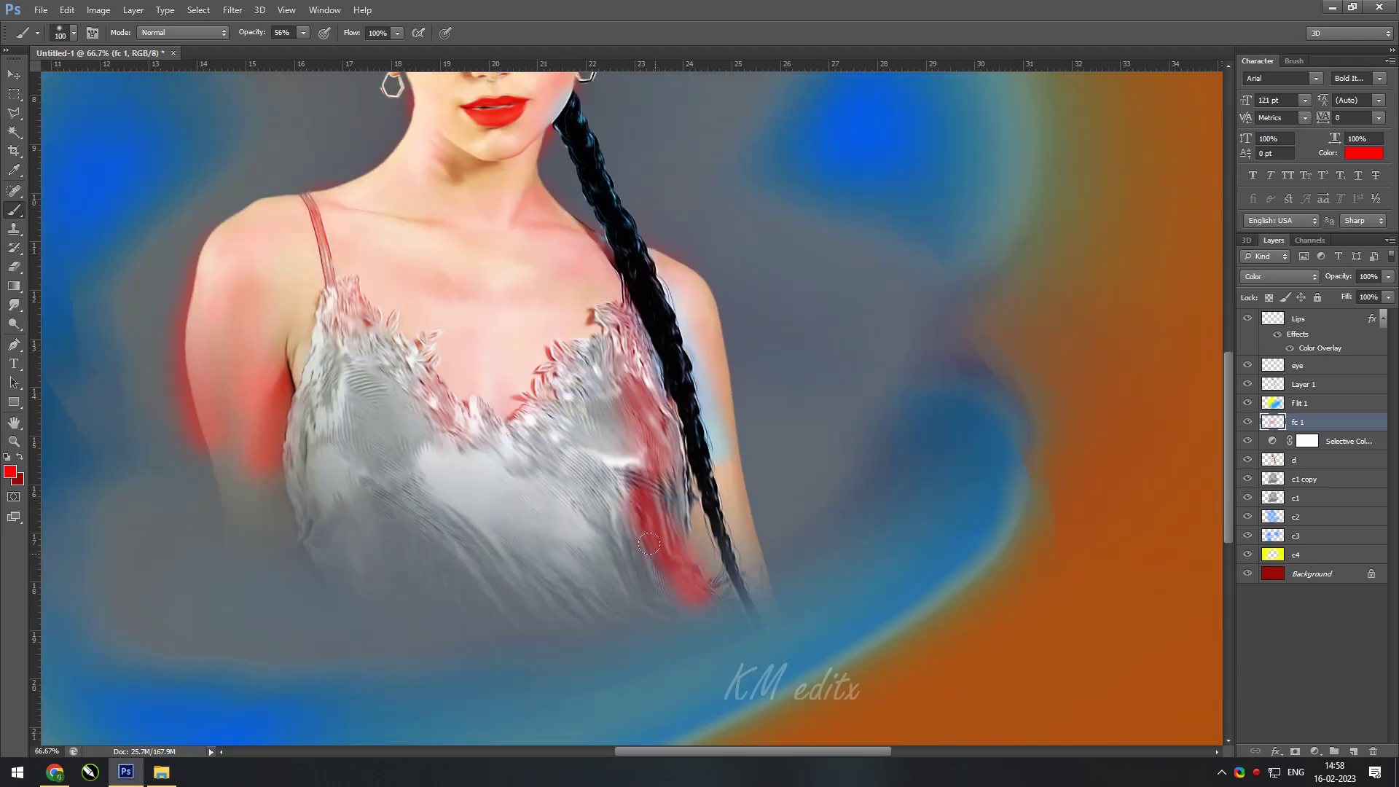
# - Drop the brush opacity to 26% and select the Selective Color layer's mask
pyautogui.press('2')
pyautogui.press('6')
pyautogui.scroll(1, 350, 339)
pyautogui.scroll(1, 438, 437)
pyautogui.scroll(4, 532, 530)
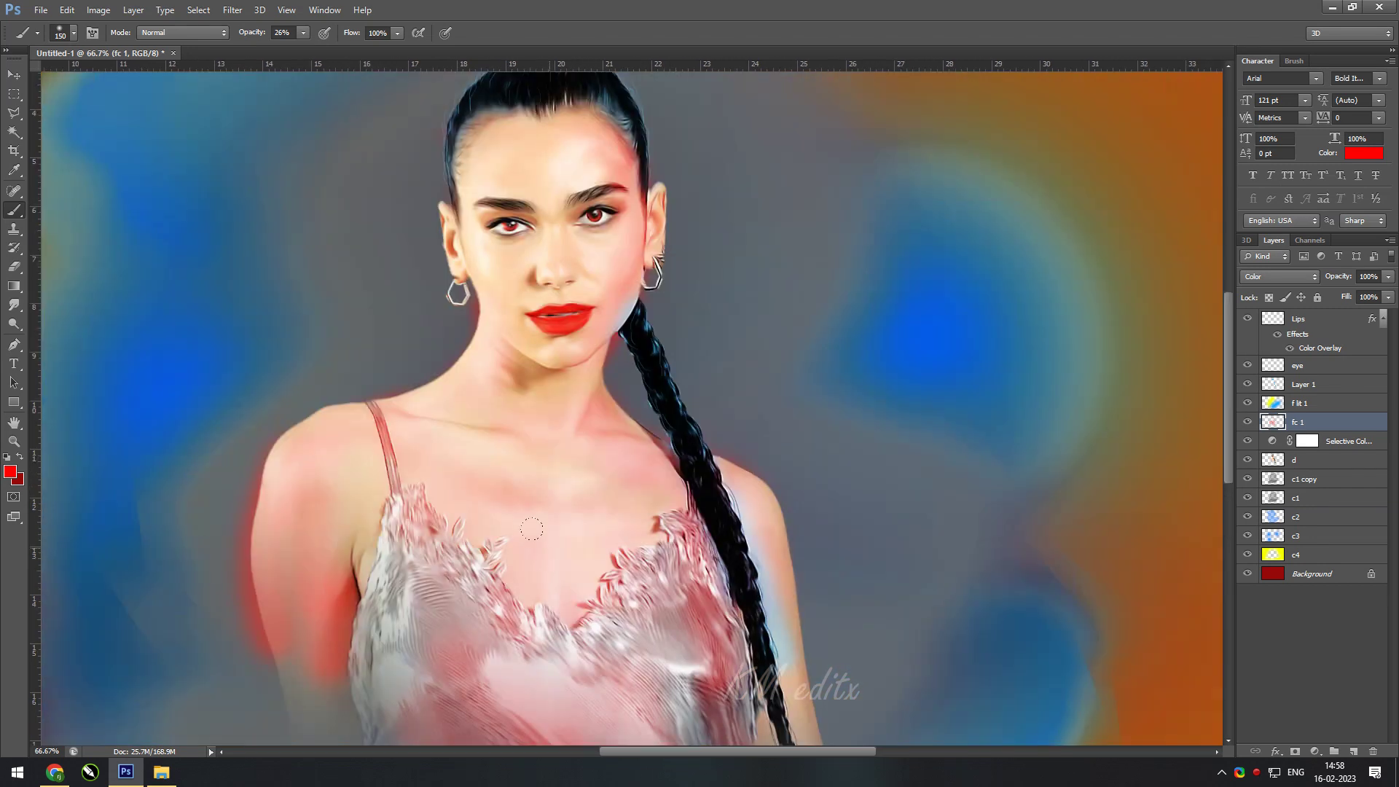
pyautogui.scroll(2, 630, 576)
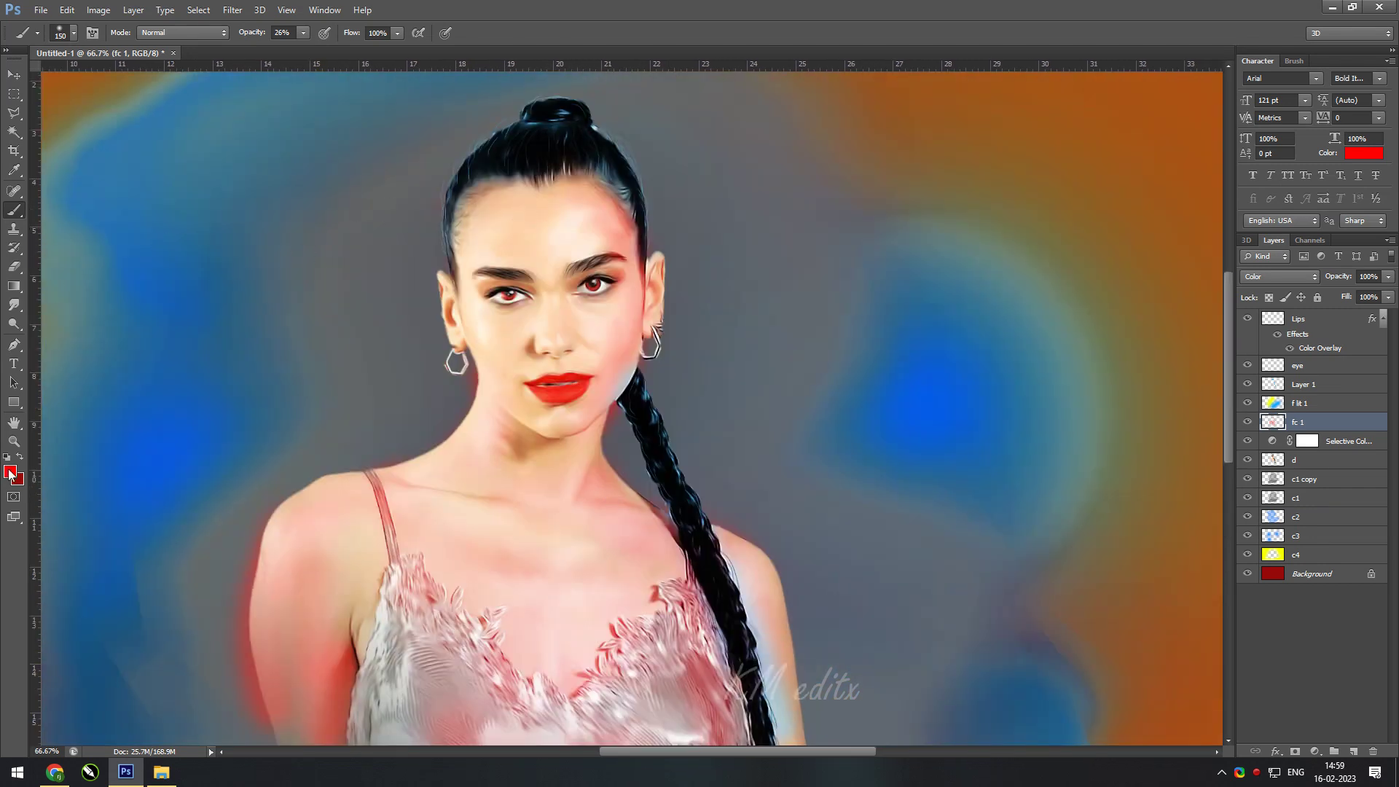
pyautogui.click(1308, 440)
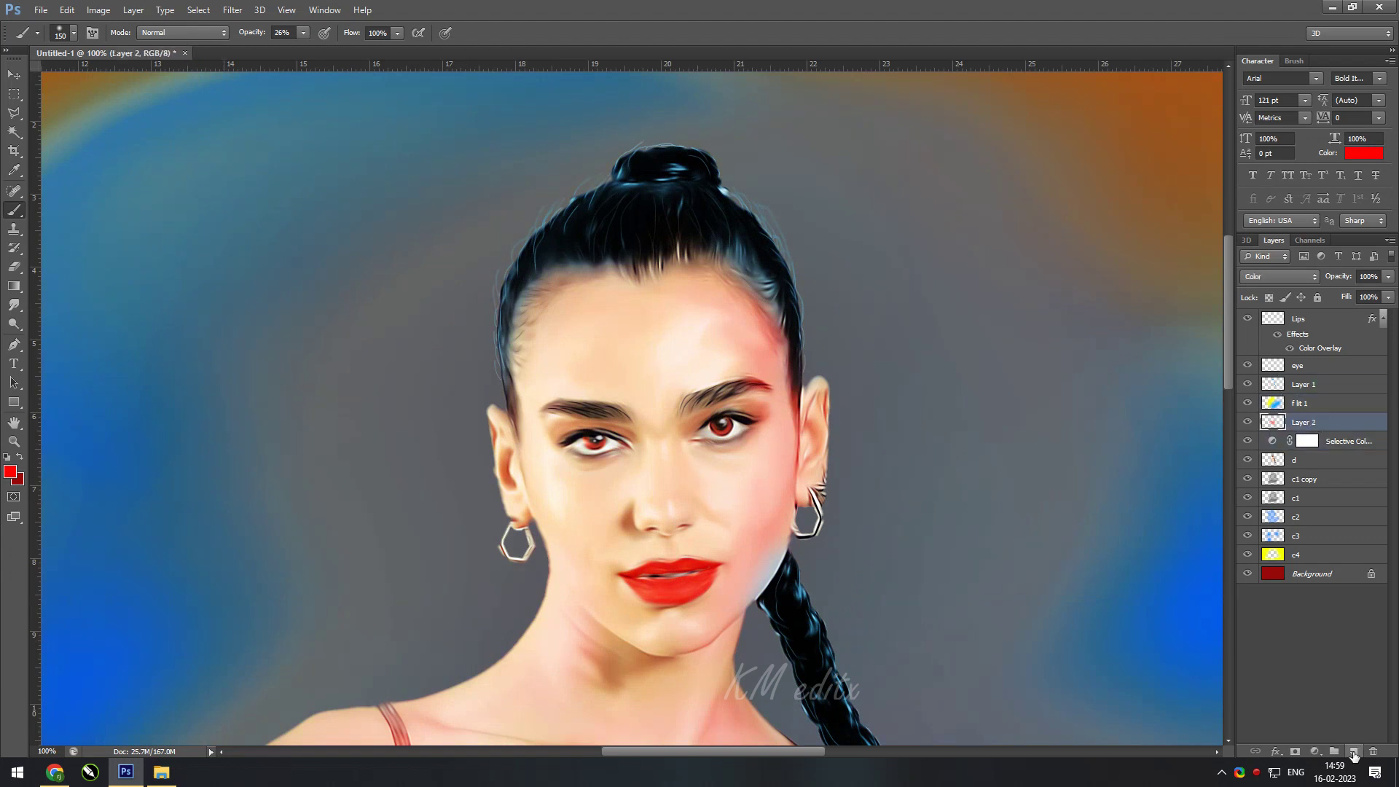
# - Add a new layer named 'Fc1', shrink the brush to size 90, and pick yellow
pyautogui.click(1353, 751)
pyautogui.doubleClick(1305, 422)
pyautogui.press('Return')
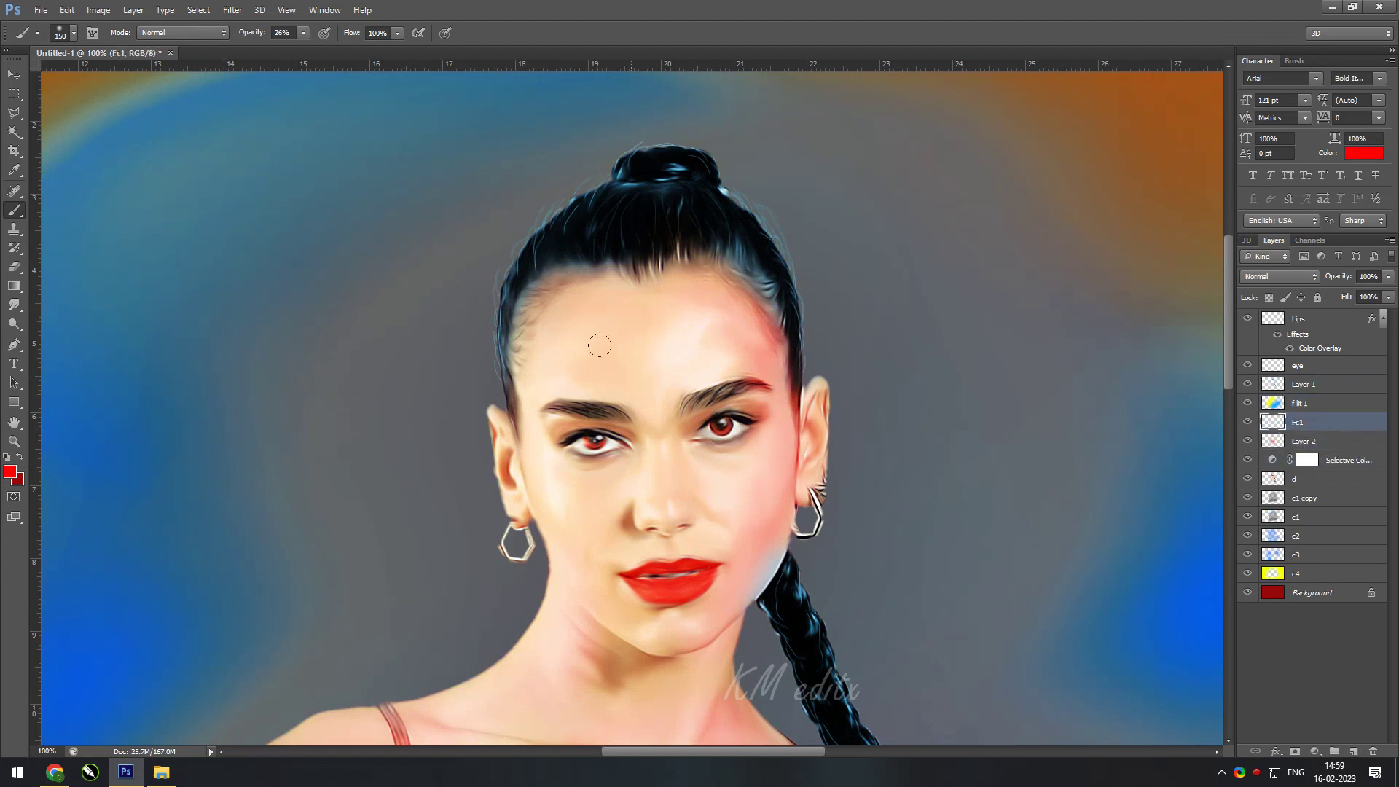
pyautogui.press('[')
pyautogui.click(10, 472)
pyautogui.click(1180, 329)
pyautogui.click(1321, 182)
# - Set Fc1 to Color blending and paint soft yellow over the face
pyautogui.click(302, 33)
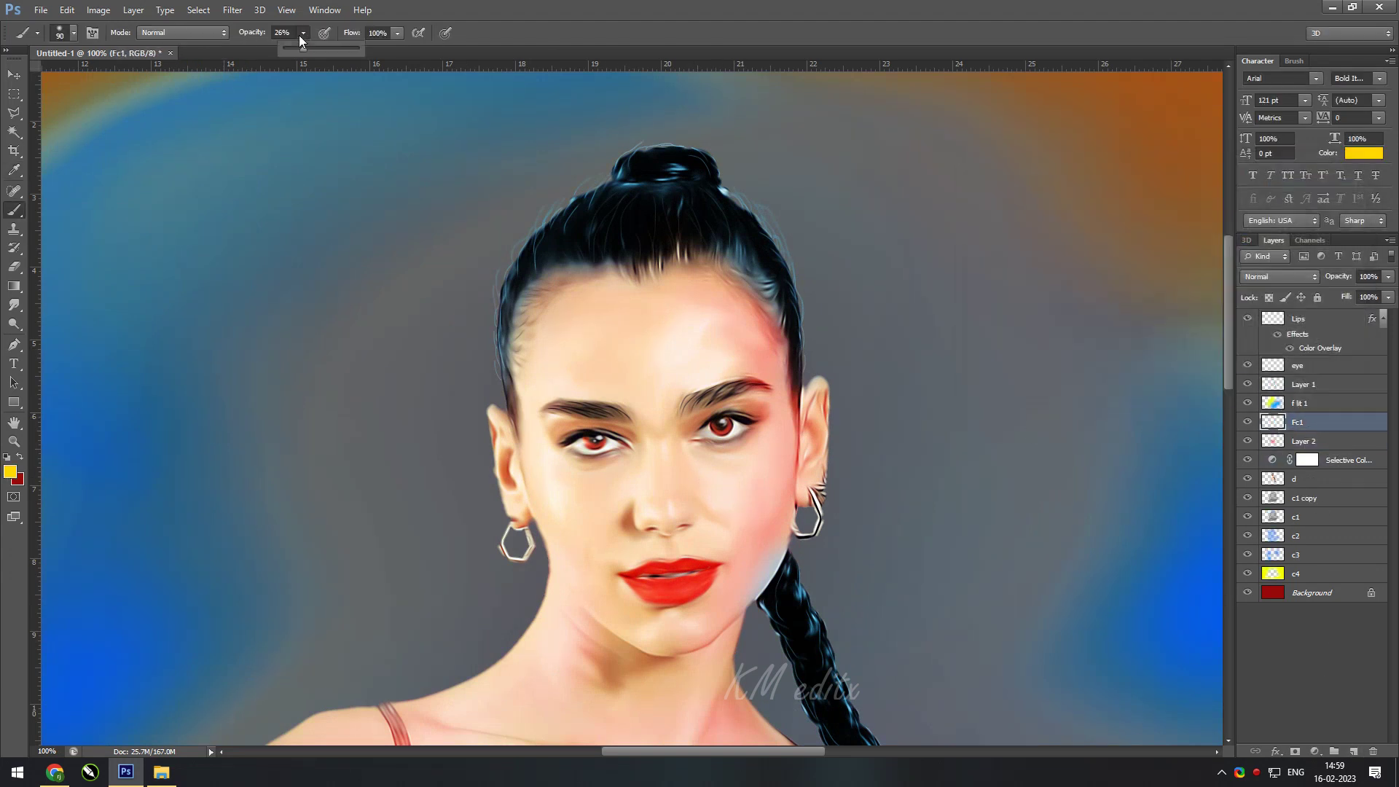
pyautogui.click(1257, 279)
pyautogui.click(1269, 644)
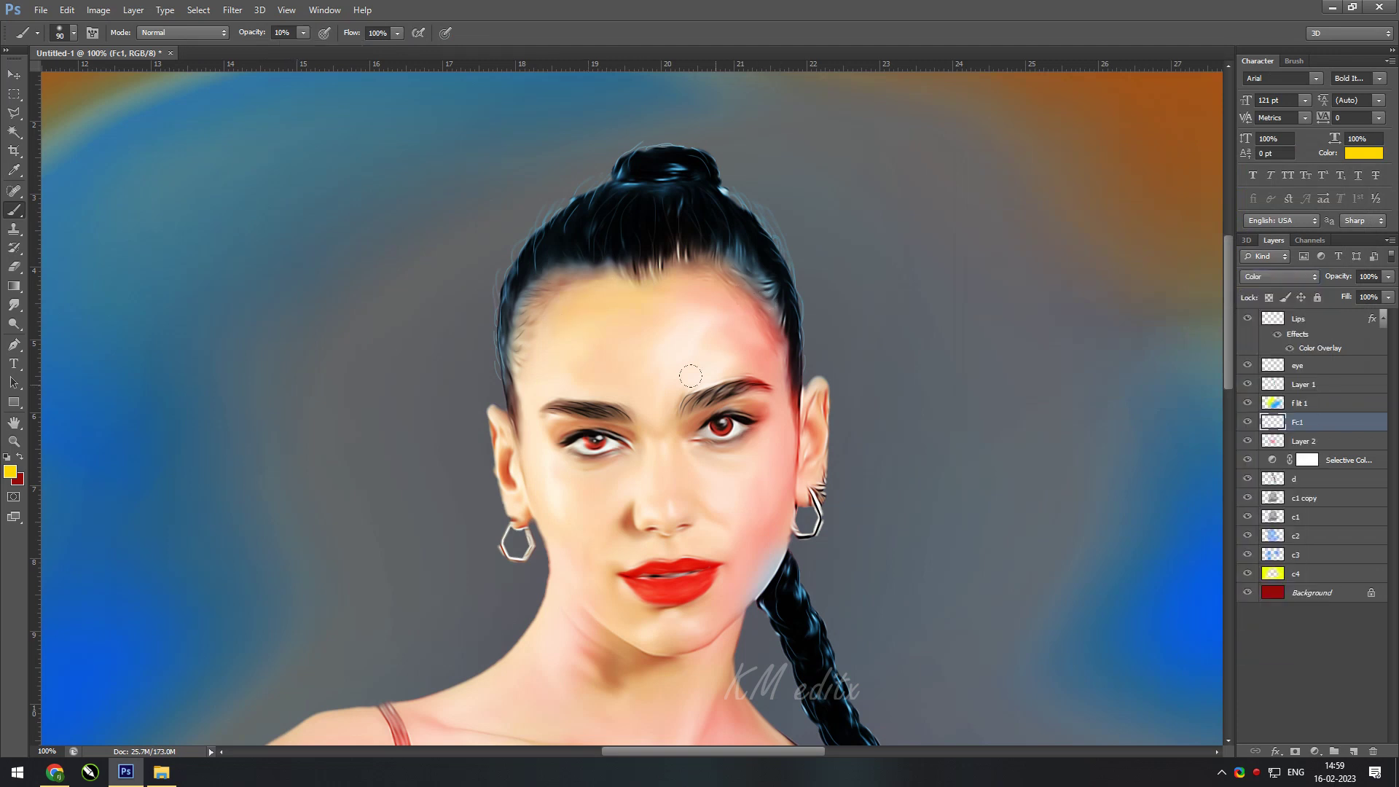
pyautogui.moveTo(590, 459); pyautogui.dragTo(579, 361)
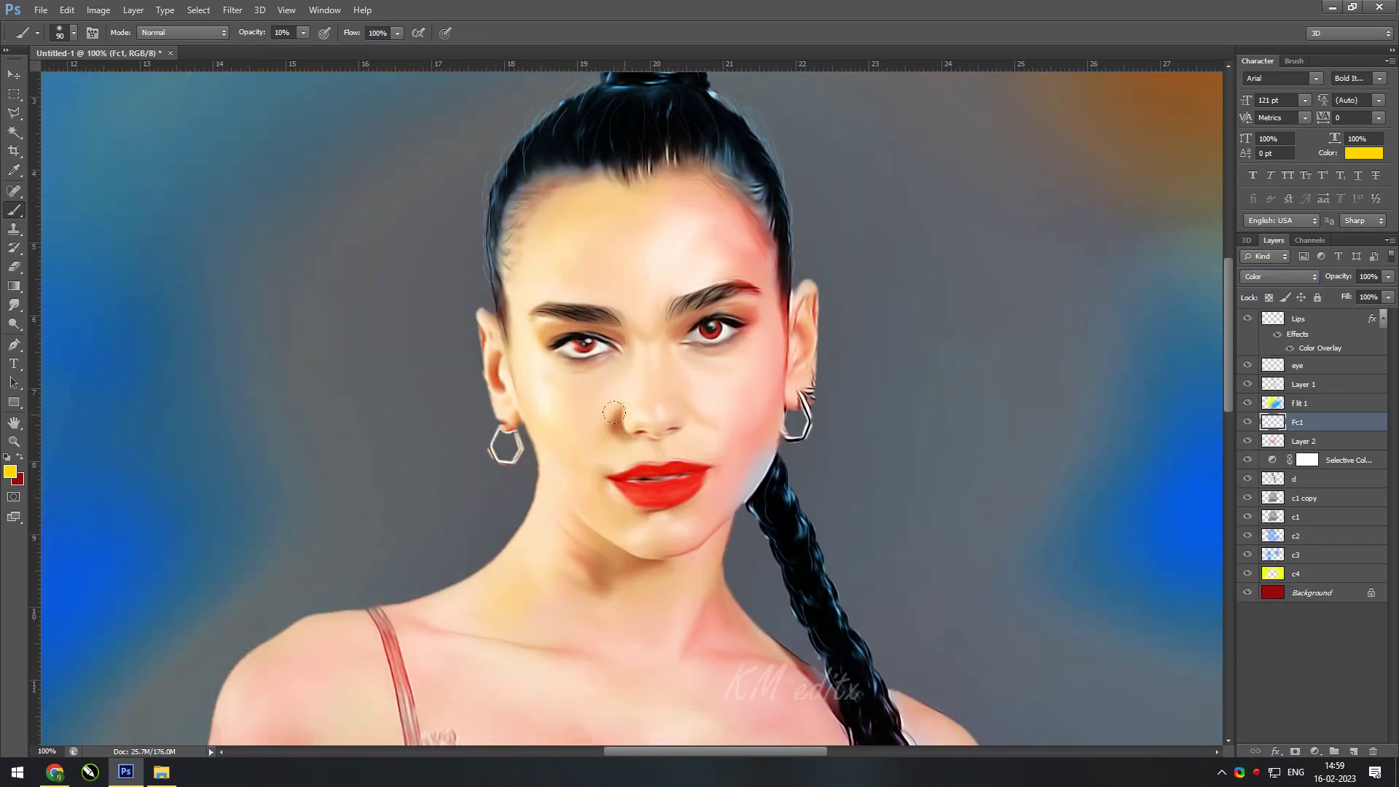
pyautogui.moveTo(539, 495); pyautogui.dragTo(446, 462)
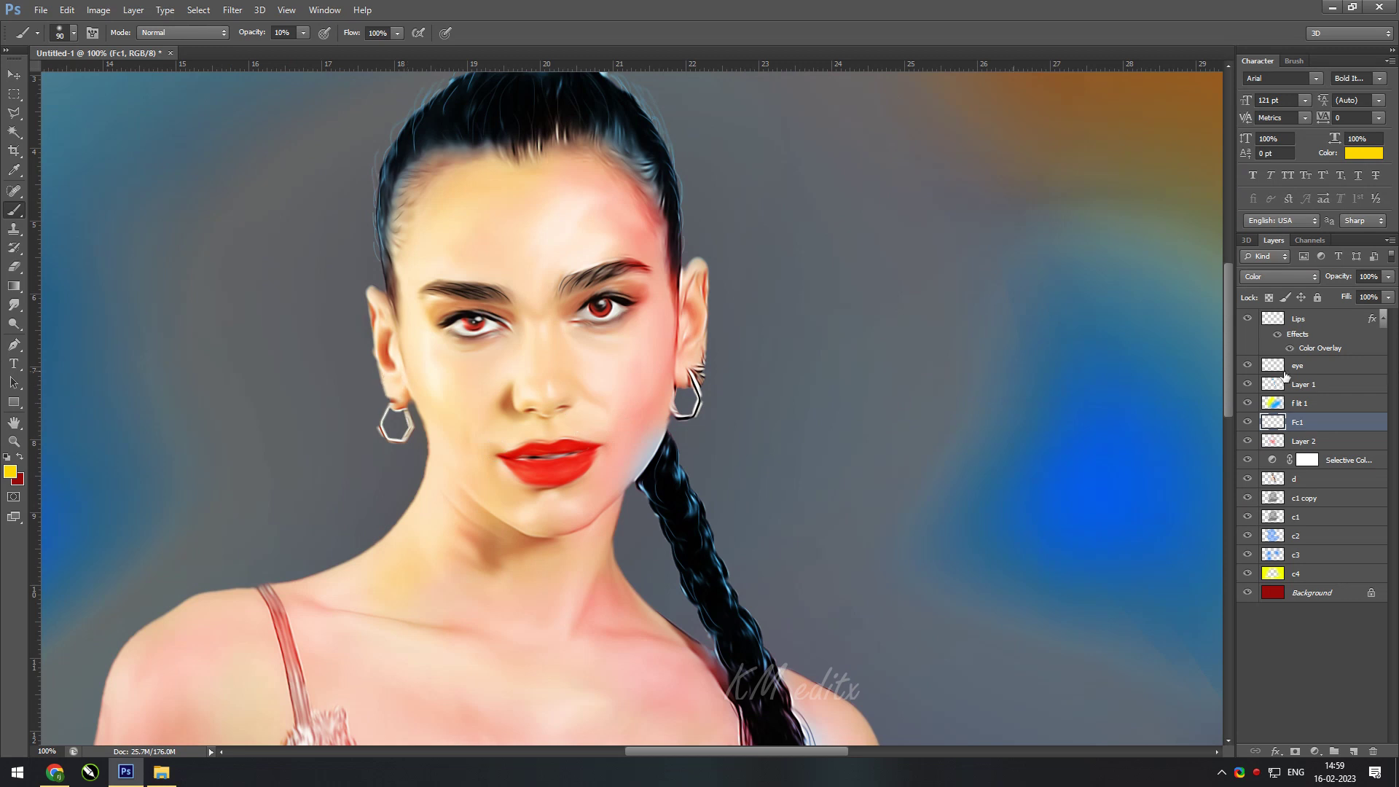
# - Add a new layer named 'fc2' and pick cyan as the painting colour
pyautogui.click(1354, 752)
pyautogui.doubleClick(1304, 422)
pyautogui.press('Return')
pyautogui.click(10, 471)
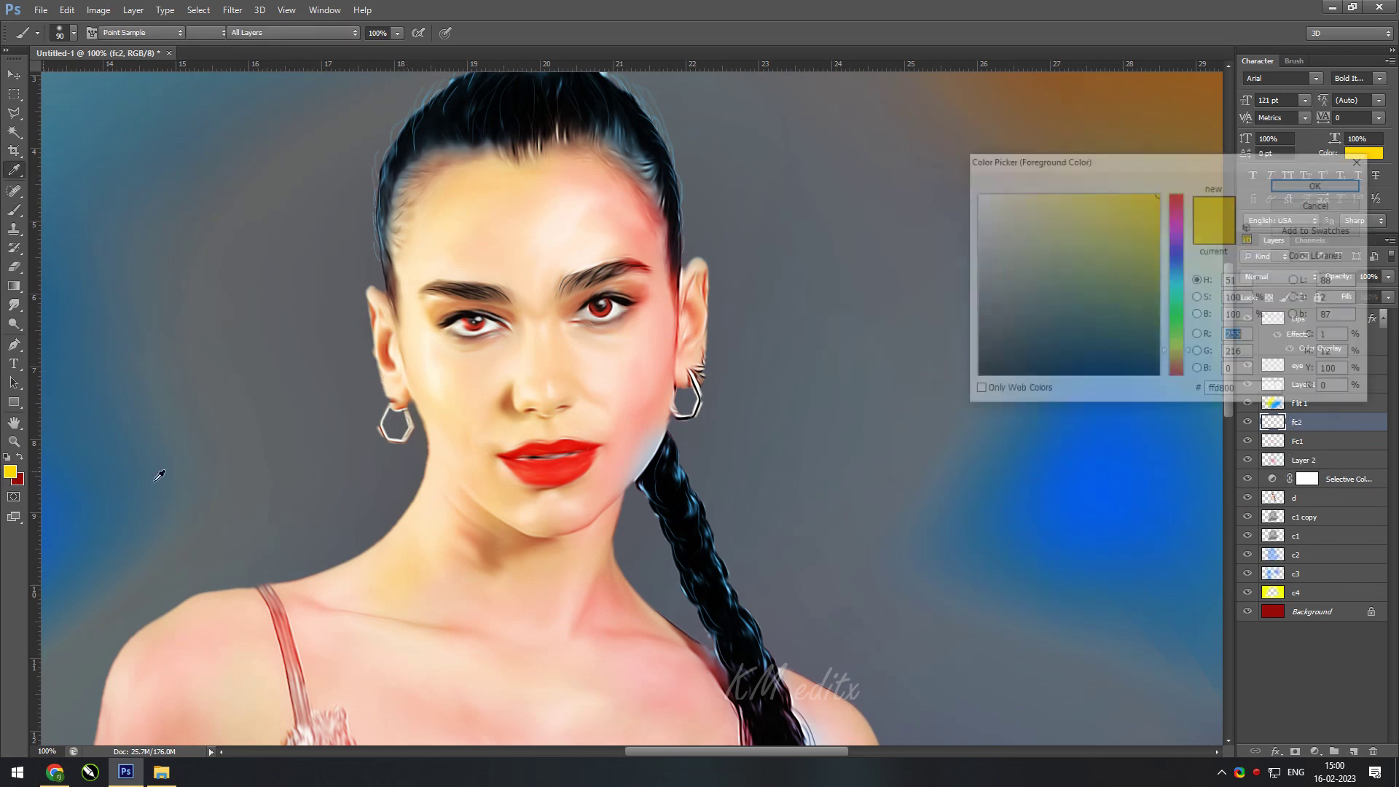
pyautogui.click(1195, 291)
pyautogui.click(1141, 211)
pyautogui.click(1296, 187)
pyautogui.click(303, 32)
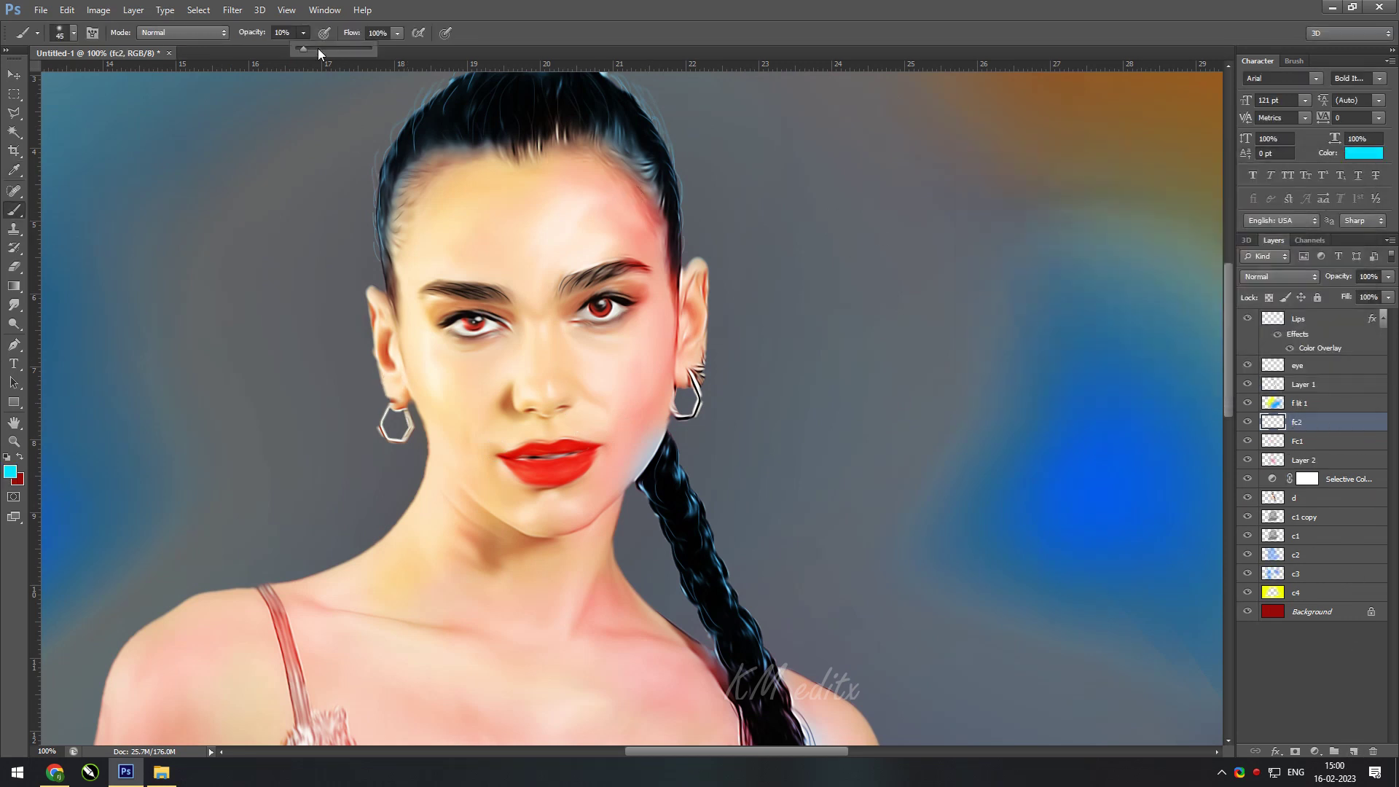
# - Paint cyan patches on the forehead, nose bridge, left cheek and chin
pyautogui.moveTo(551, 213)
pyautogui.mouseDown()
pyautogui.moveTo(499, 233)
pyautogui.moveTo(575, 208)
pyautogui.mouseUp()
pyautogui.moveTo(550, 350); pyautogui.dragTo(553, 401)
pyautogui.moveTo(421, 332); pyautogui.dragTo(445, 412)
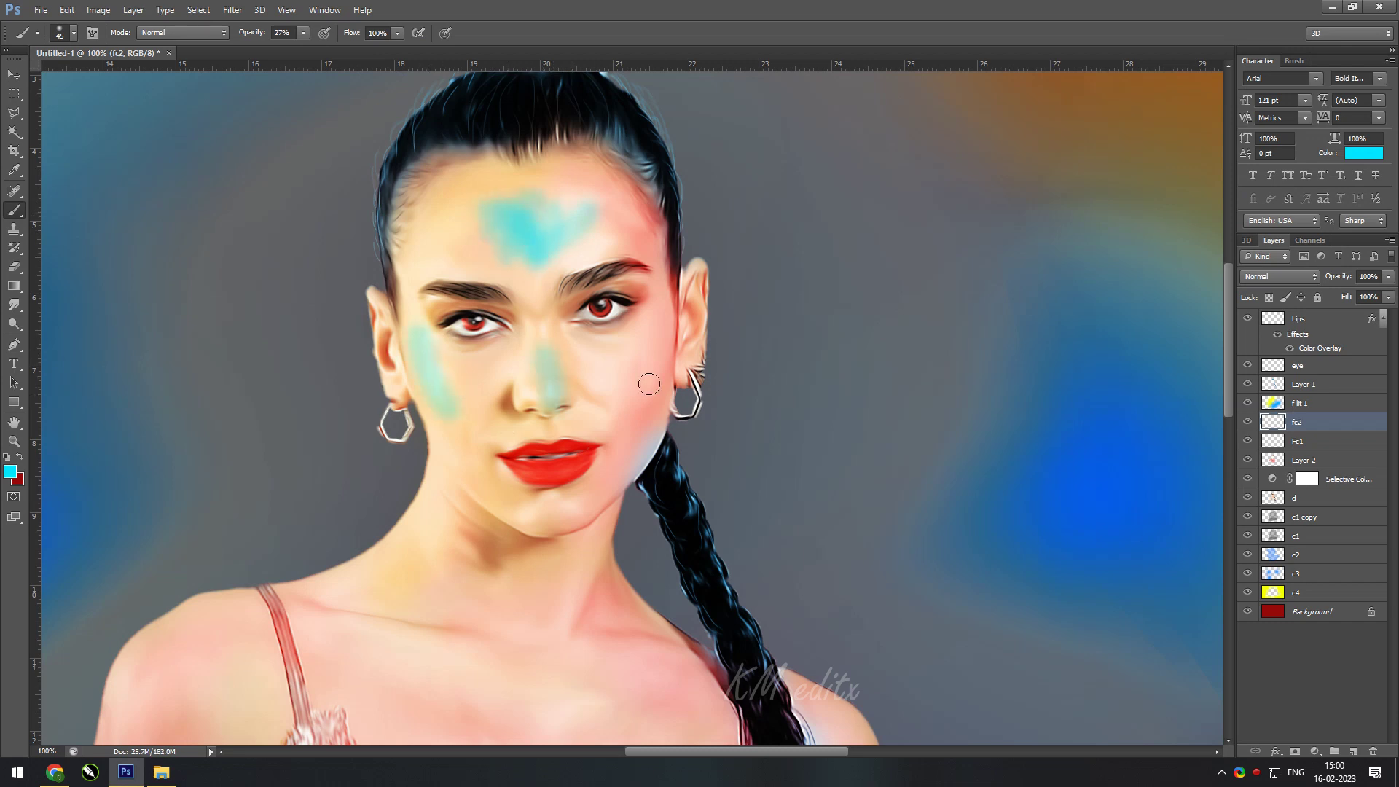
pyautogui.moveTo(577, 508); pyautogui.dragTo(538, 510)
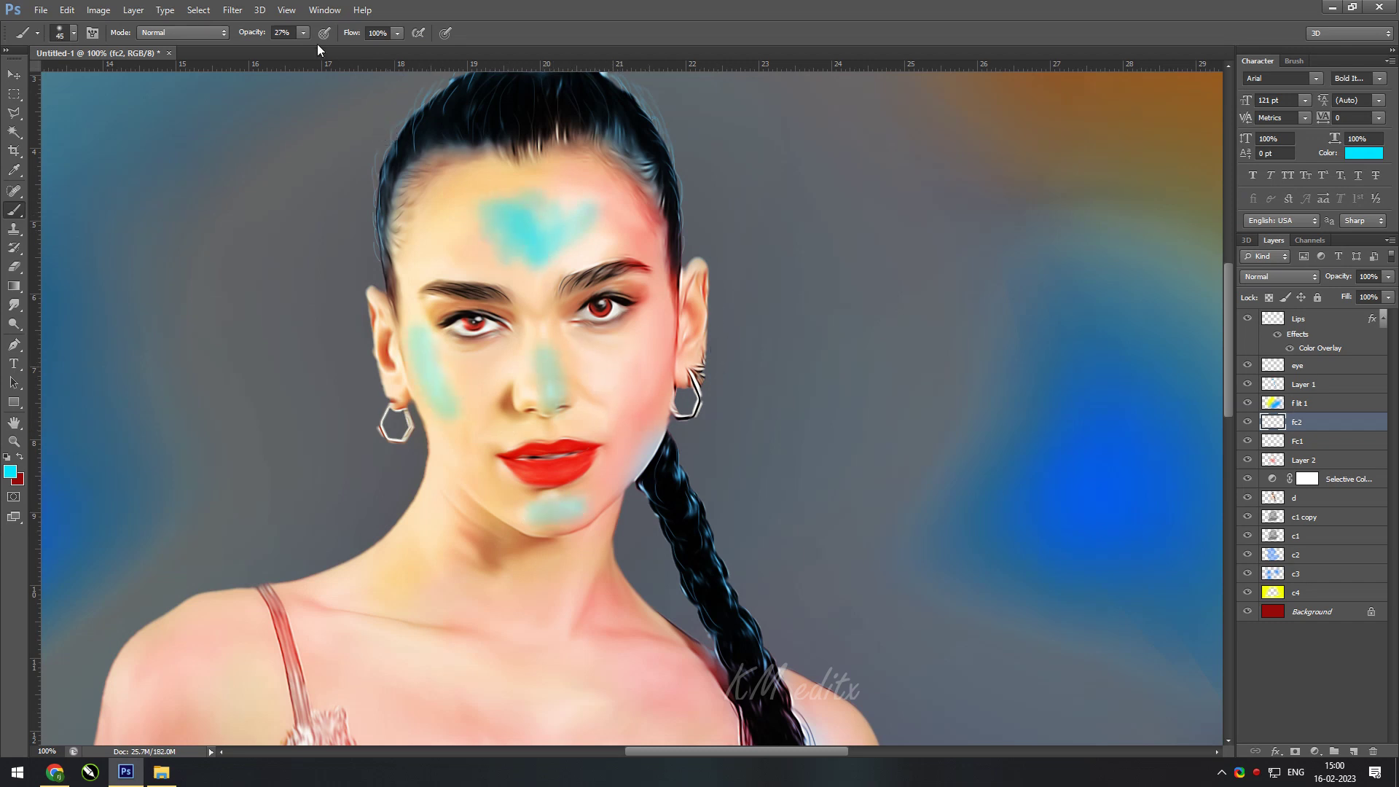
# - Apply a 69.2 px Gaussian Blur to fc2 and set it to Color blending
pyautogui.click(232, 10)
pyautogui.click(452, 273)
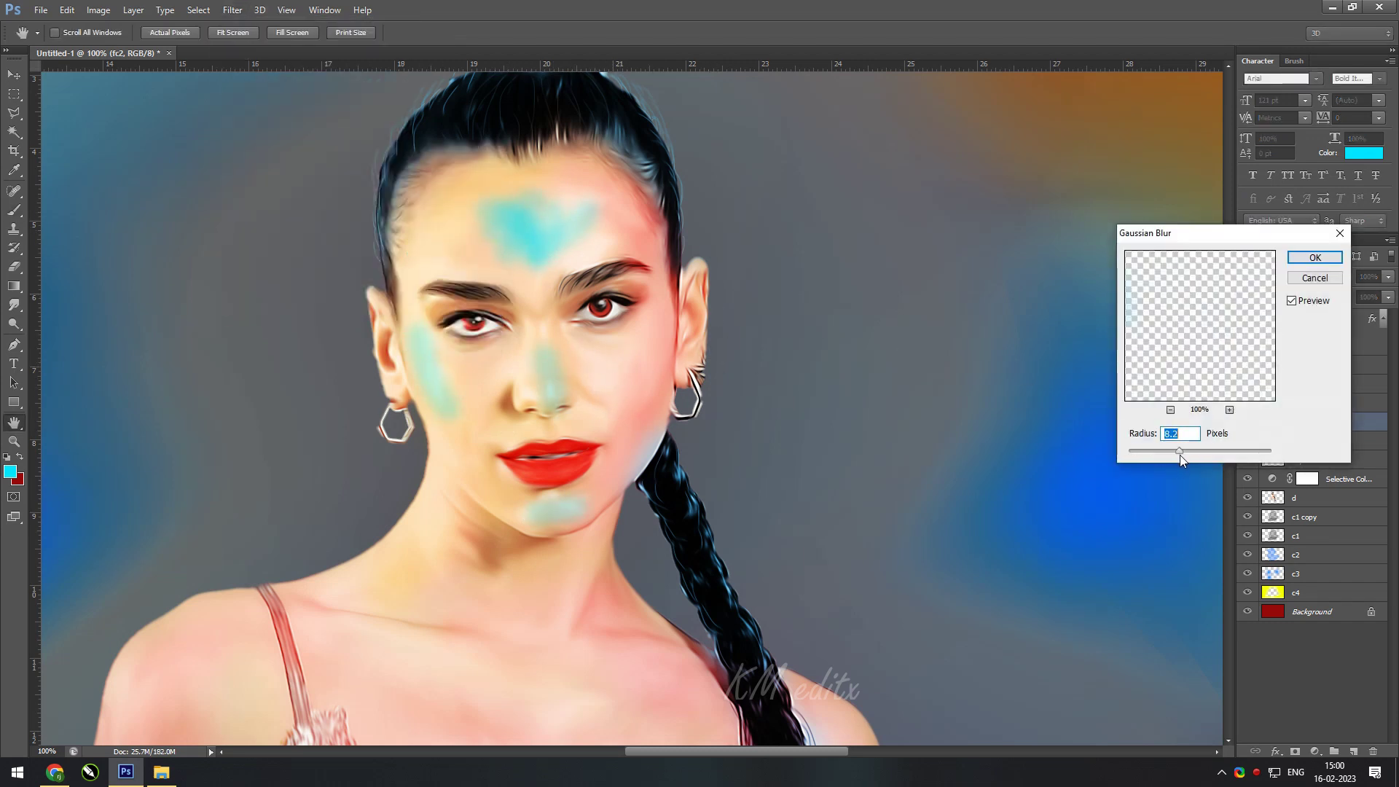
pyautogui.moveTo(1181, 458); pyautogui.dragTo(1212, 456)
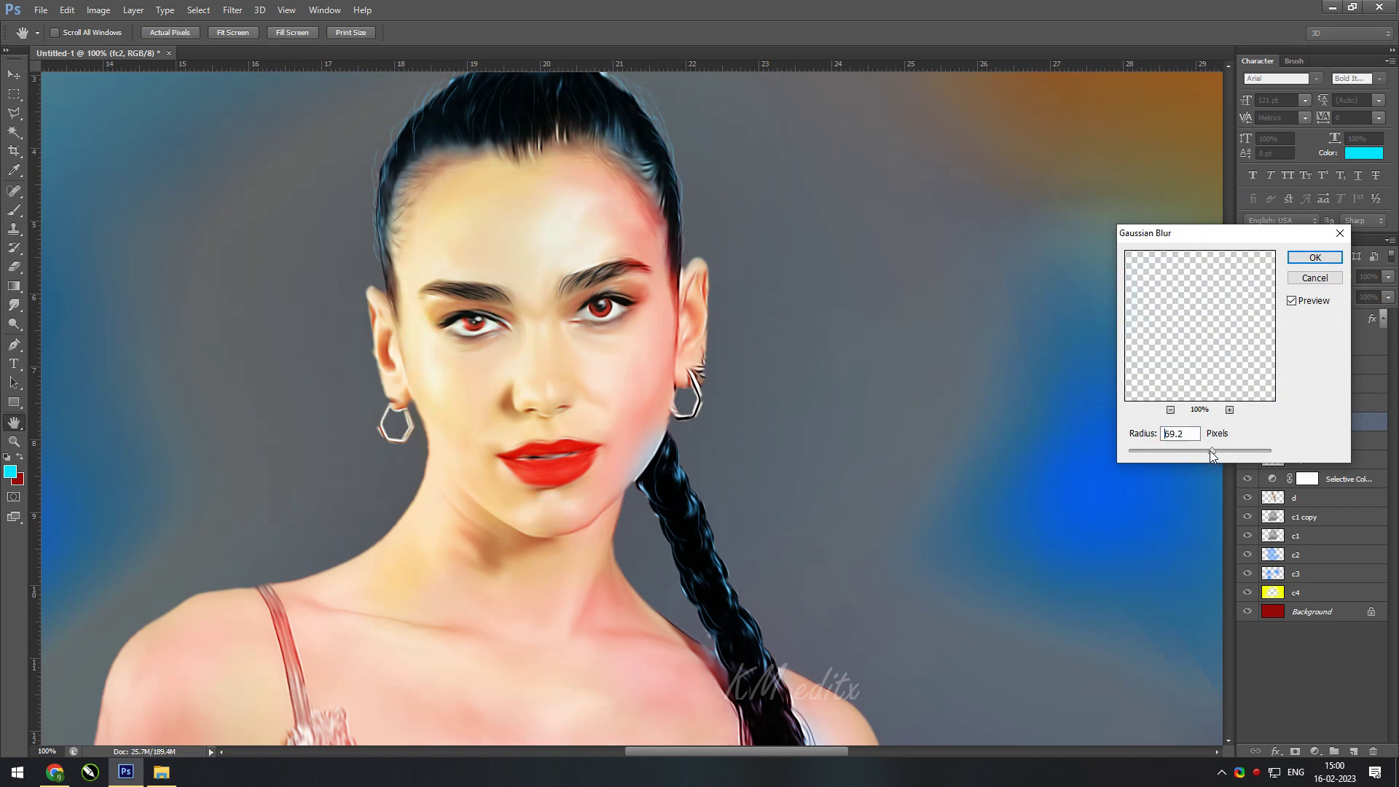
pyautogui.click(1315, 258)
pyautogui.click(1280, 276)
pyautogui.click(1268, 637)
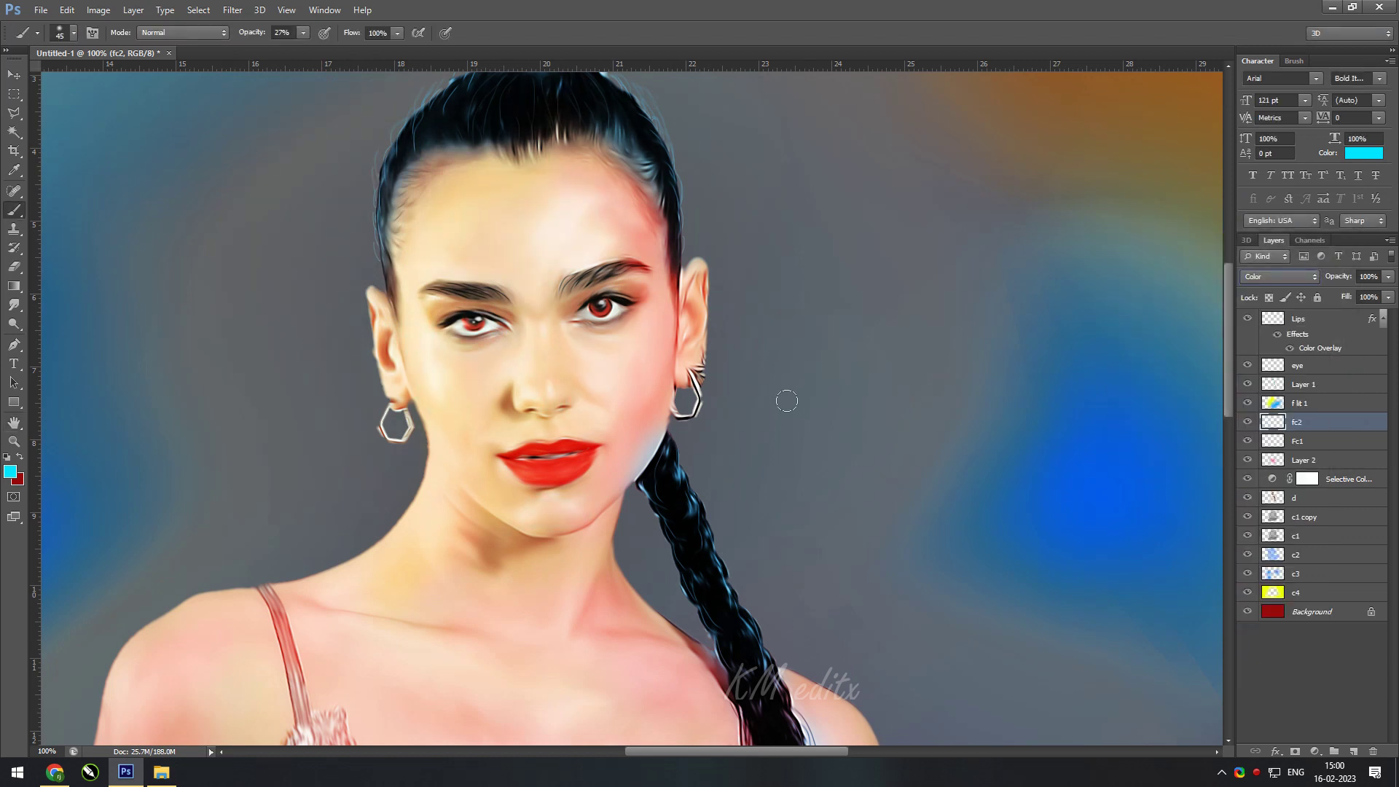
# - Select Layer 1 with the Eraser, then zoom out and return to the Move tool
pyautogui.click(1332, 382)
pyautogui.click(1246, 386)
pyautogui.press('e')
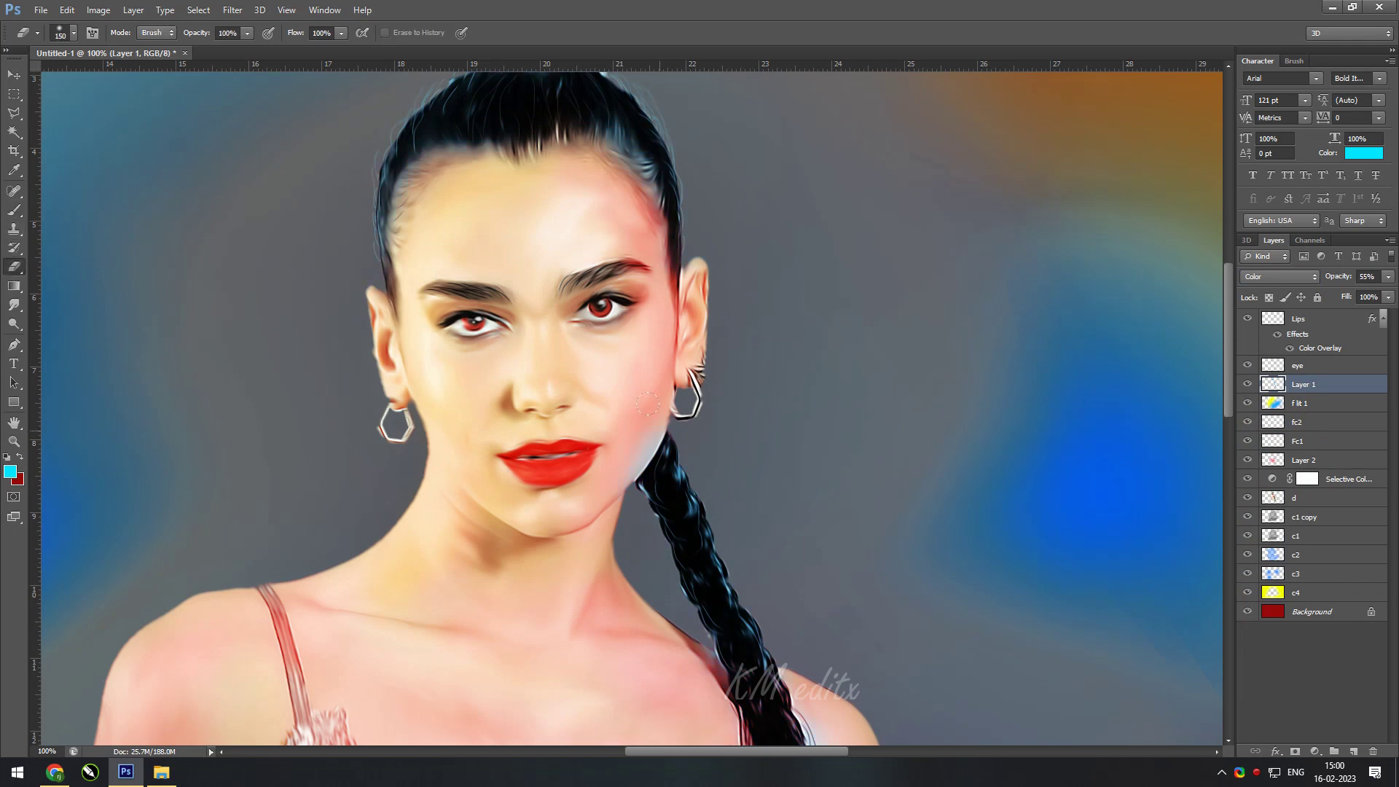
pyautogui.hotkey('ctrl', '-')
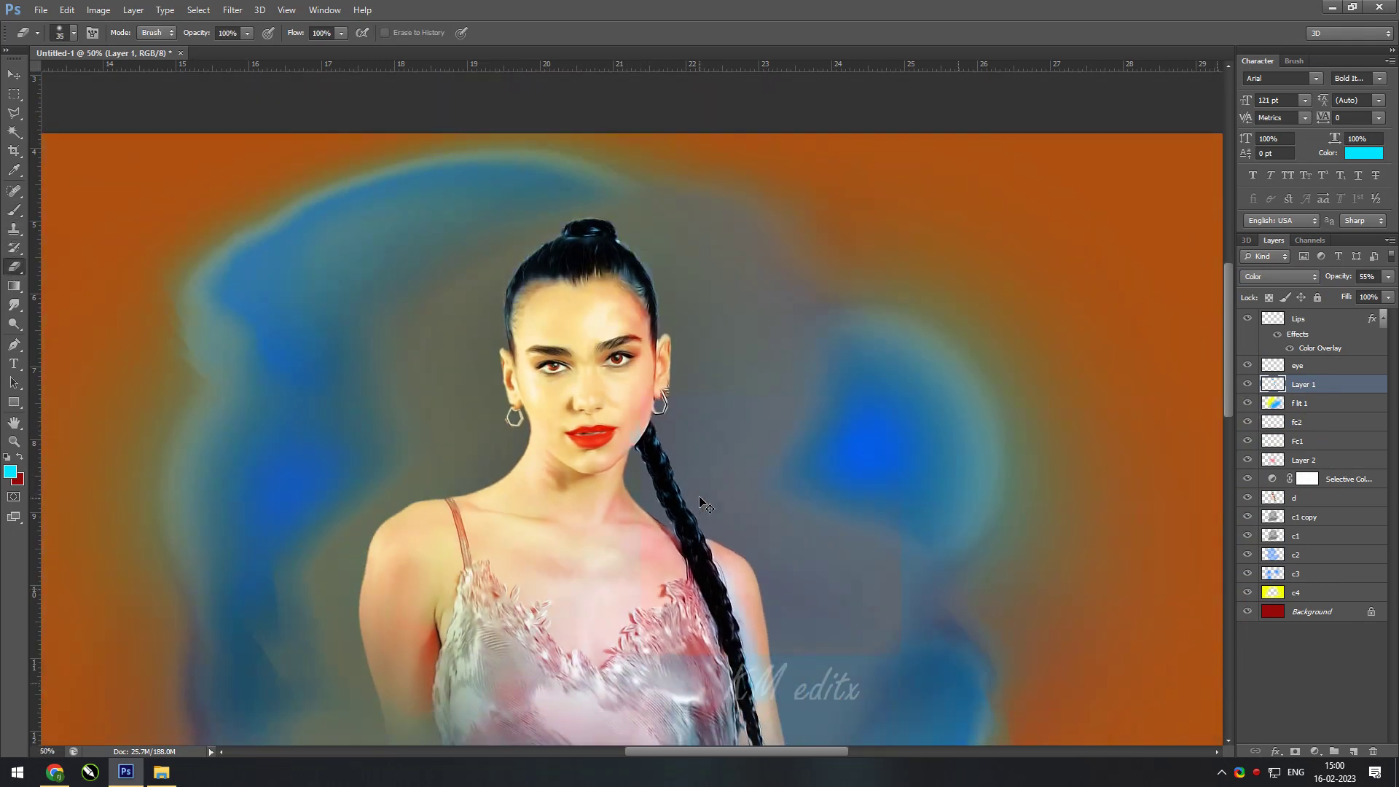
pyautogui.click(22, 73)
# - Select layer d and open a Levels adjustment, scrolling the Layers panel
pyautogui.click(1319, 503)
pyautogui.hotkey('ctrl', 'l')
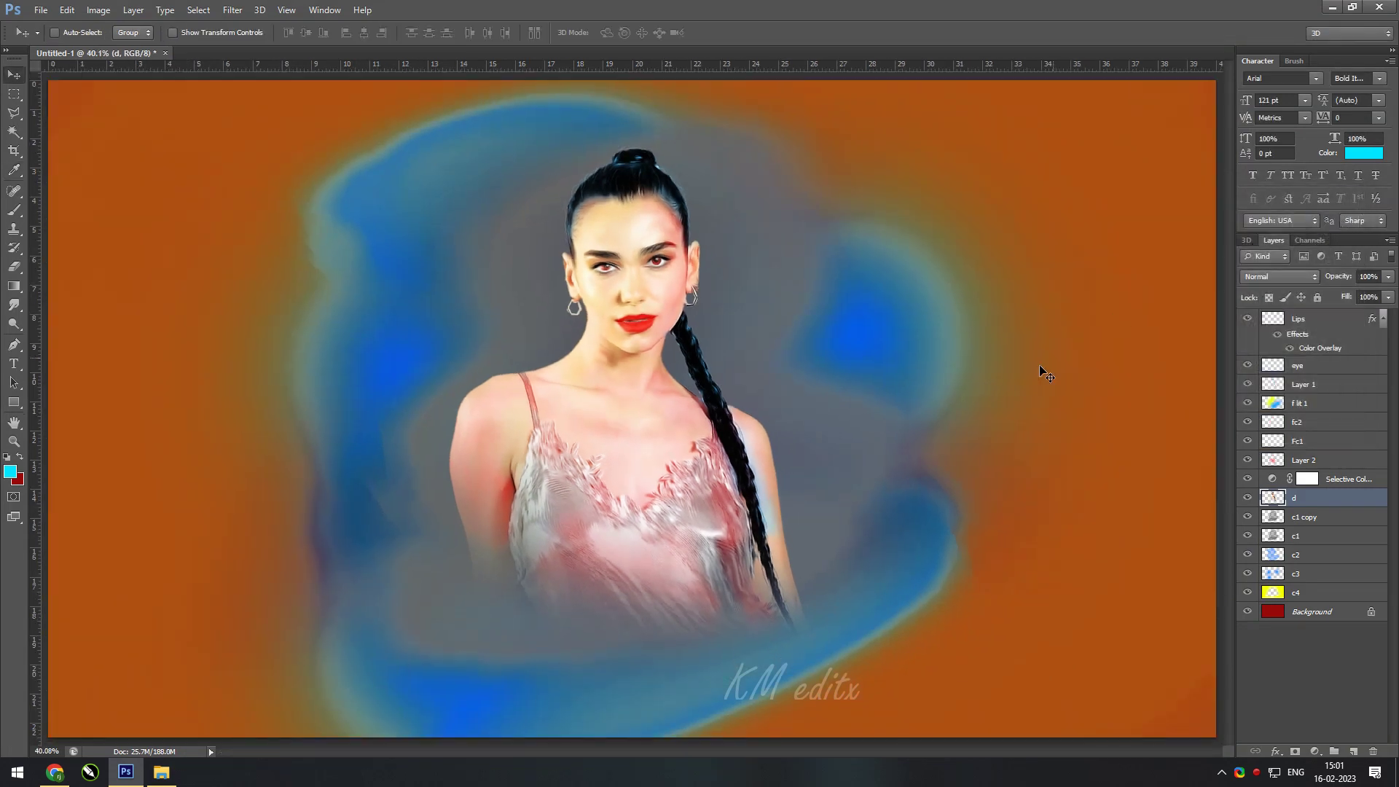
pyautogui.scroll(1, 1046, 374)
pyautogui.scroll(1, 865, 381)
pyautogui.scroll(1, 685, 310)
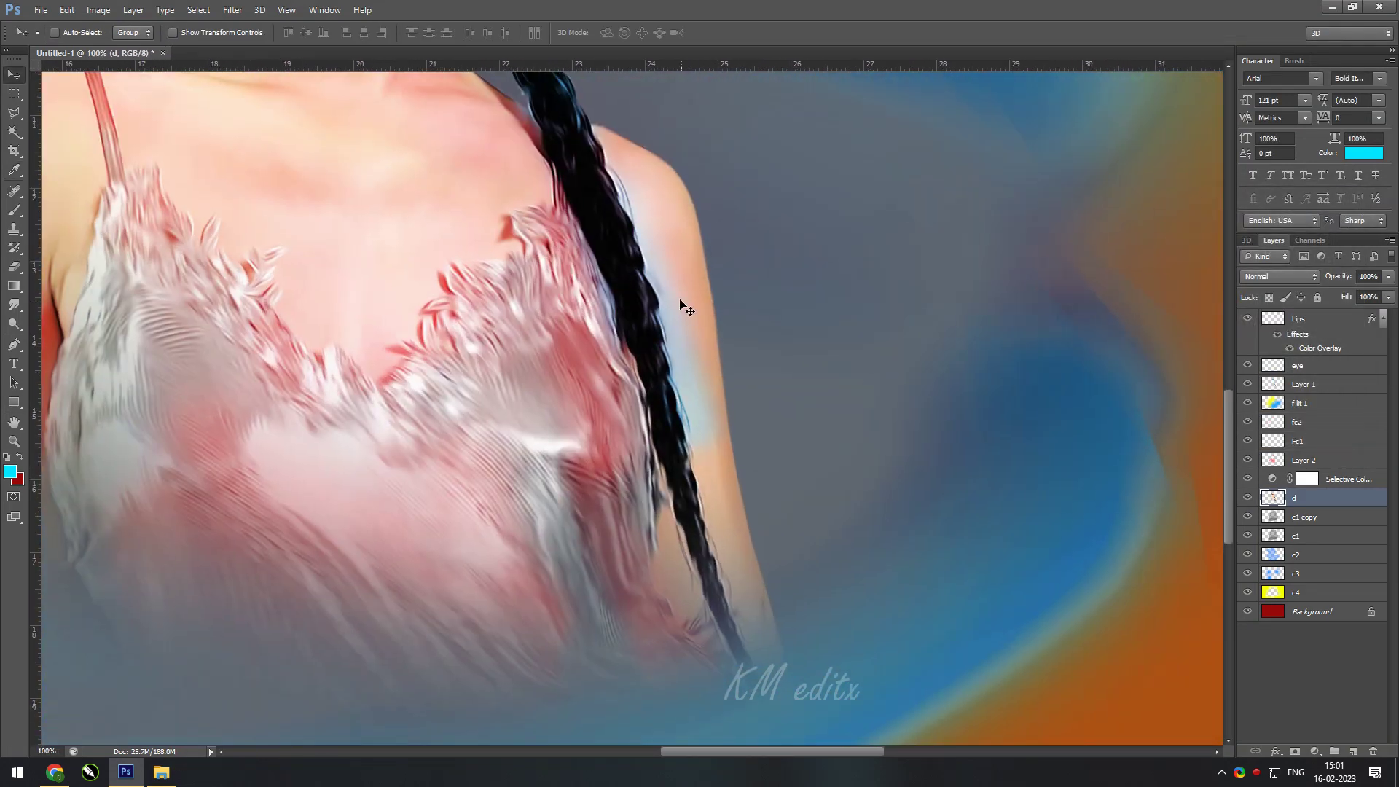
# - Reselect Layer 1 with the Eraser, fit the image to the window, and return to Move
pyautogui.click(1315, 386)
pyautogui.press('e')
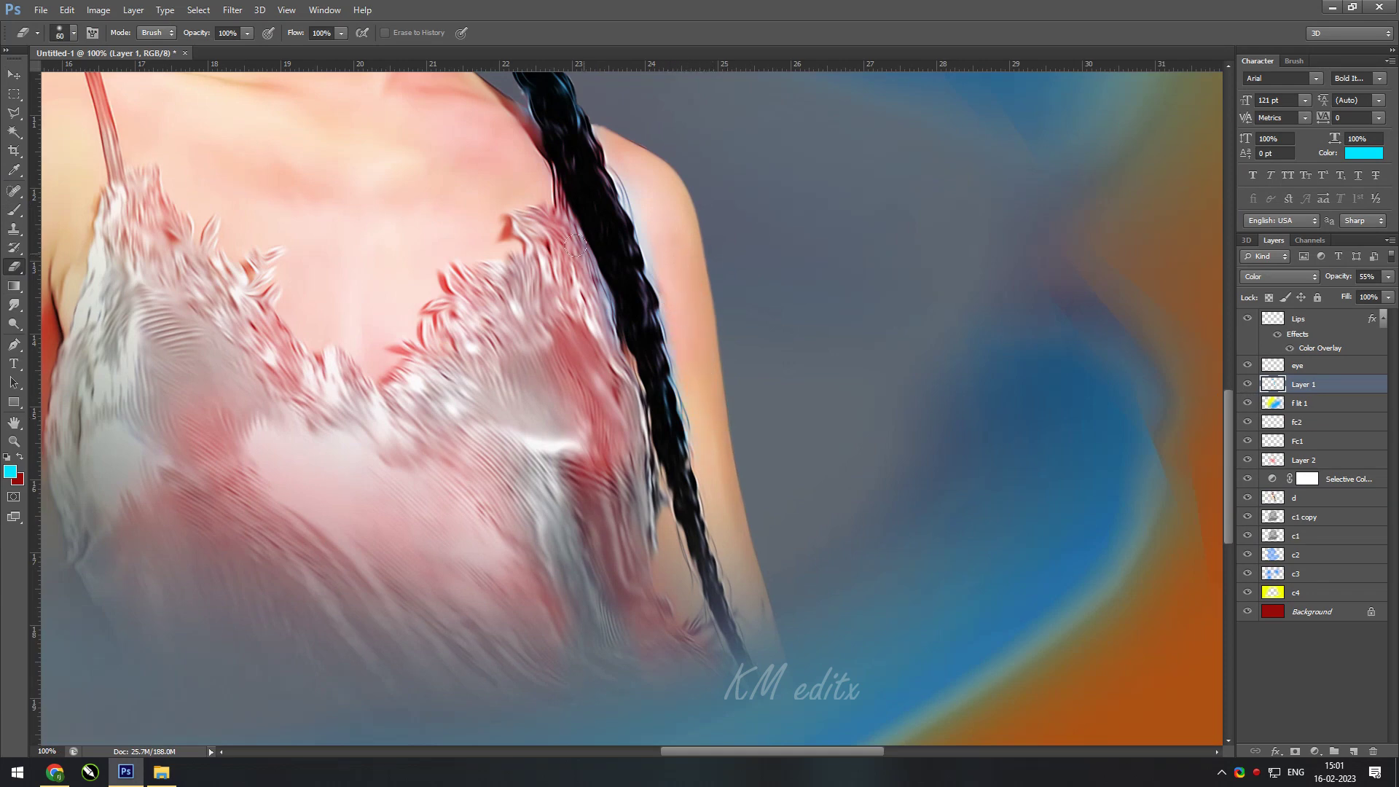
pyautogui.hotkey('ctrl', '0')
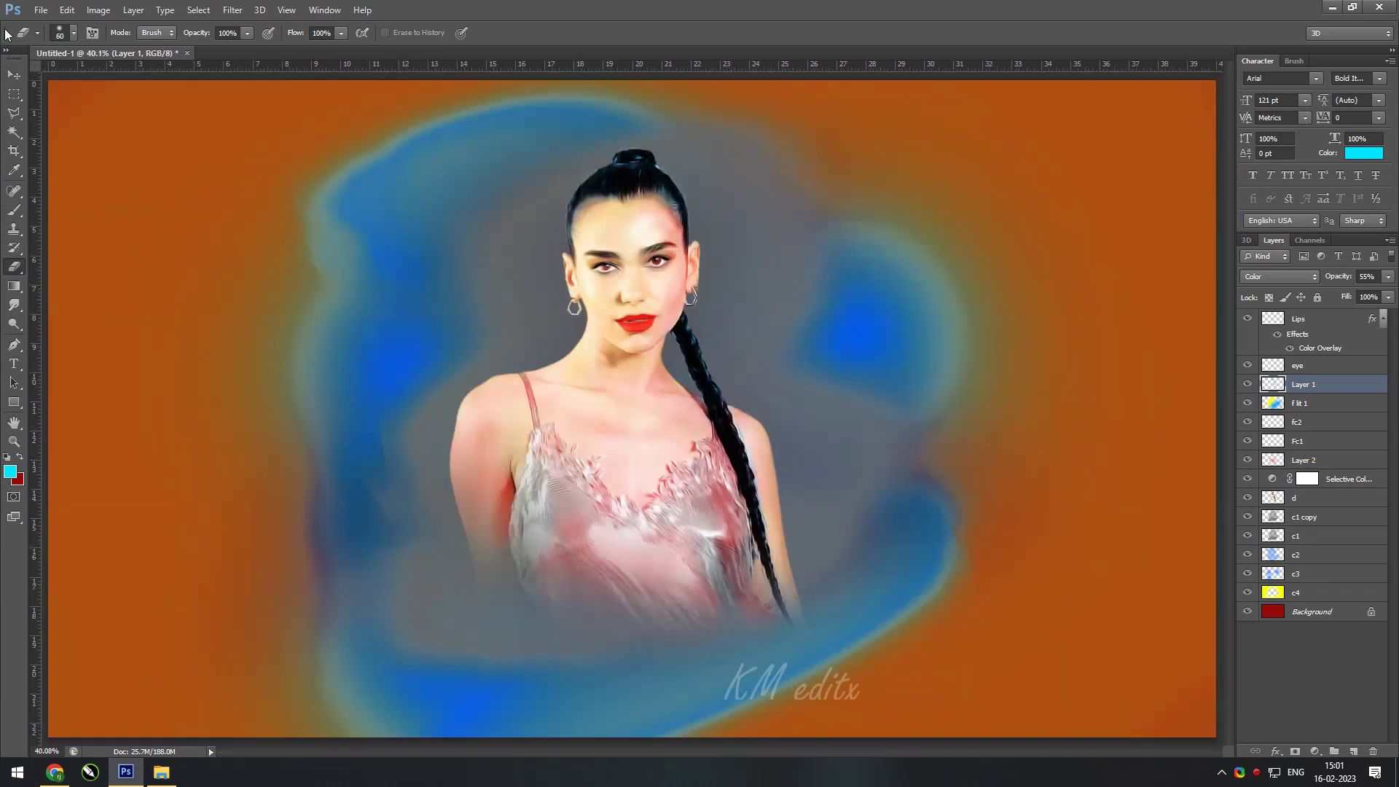
pyautogui.press('v')
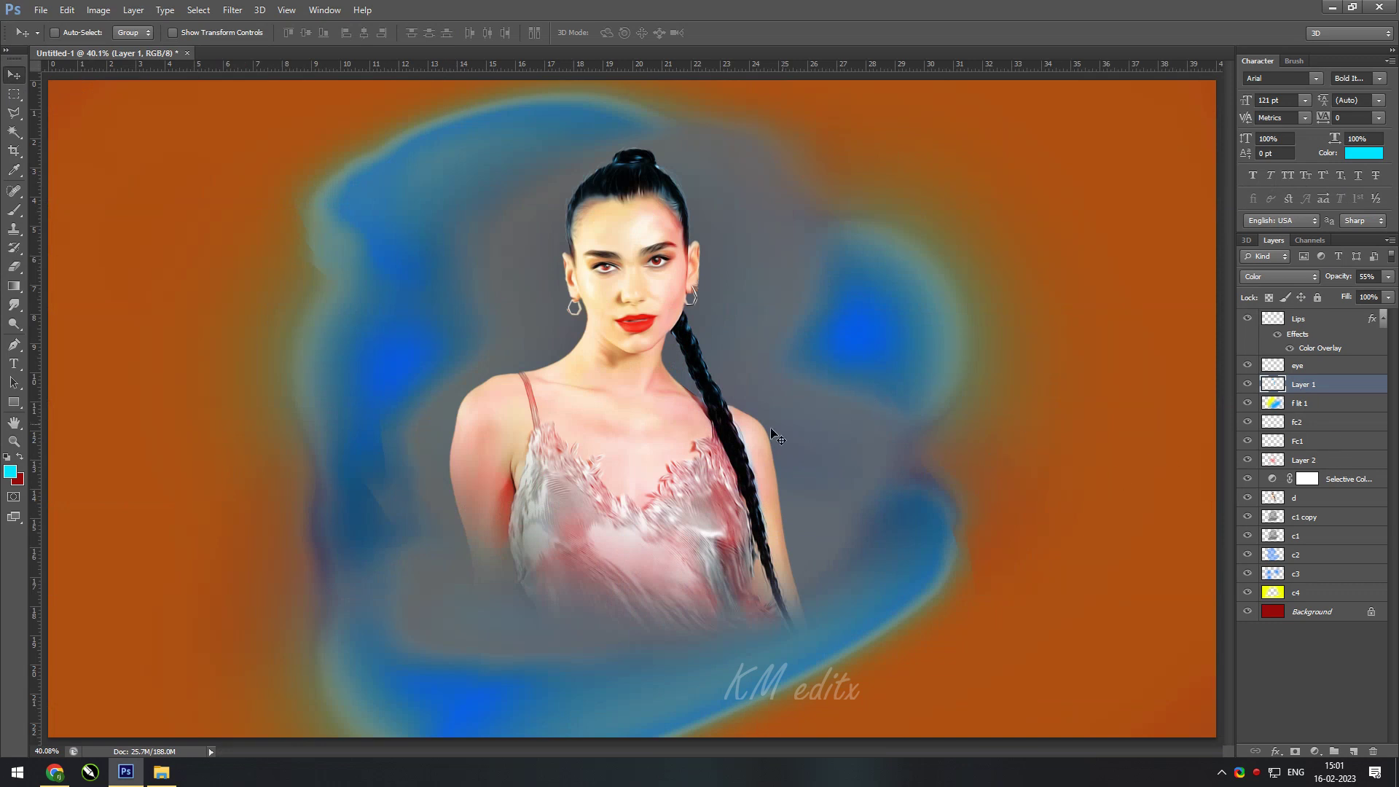
# - Brighten layer d with a gentle Curves adjustment instead of Levels
pyautogui.click(1300, 498)
pyautogui.hotkey('ctrl', 'l')
pyautogui.press('Escape')
pyautogui.hotkey('ctrl', 'm')
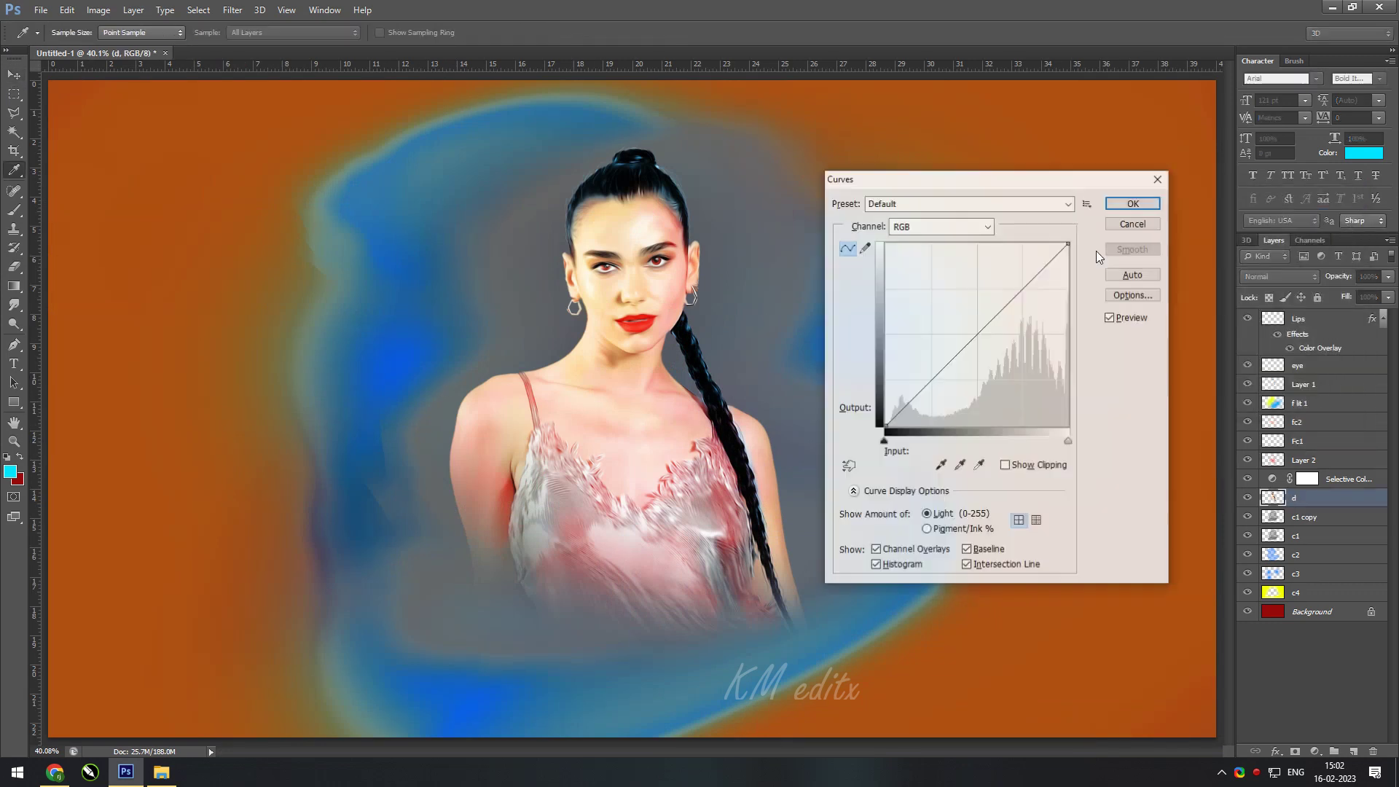
pyautogui.moveTo(1018, 293); pyautogui.dragTo(1018, 275)
pyautogui.moveTo(977, 327); pyautogui.dragTo(977, 337)
pyautogui.click(1134, 203)
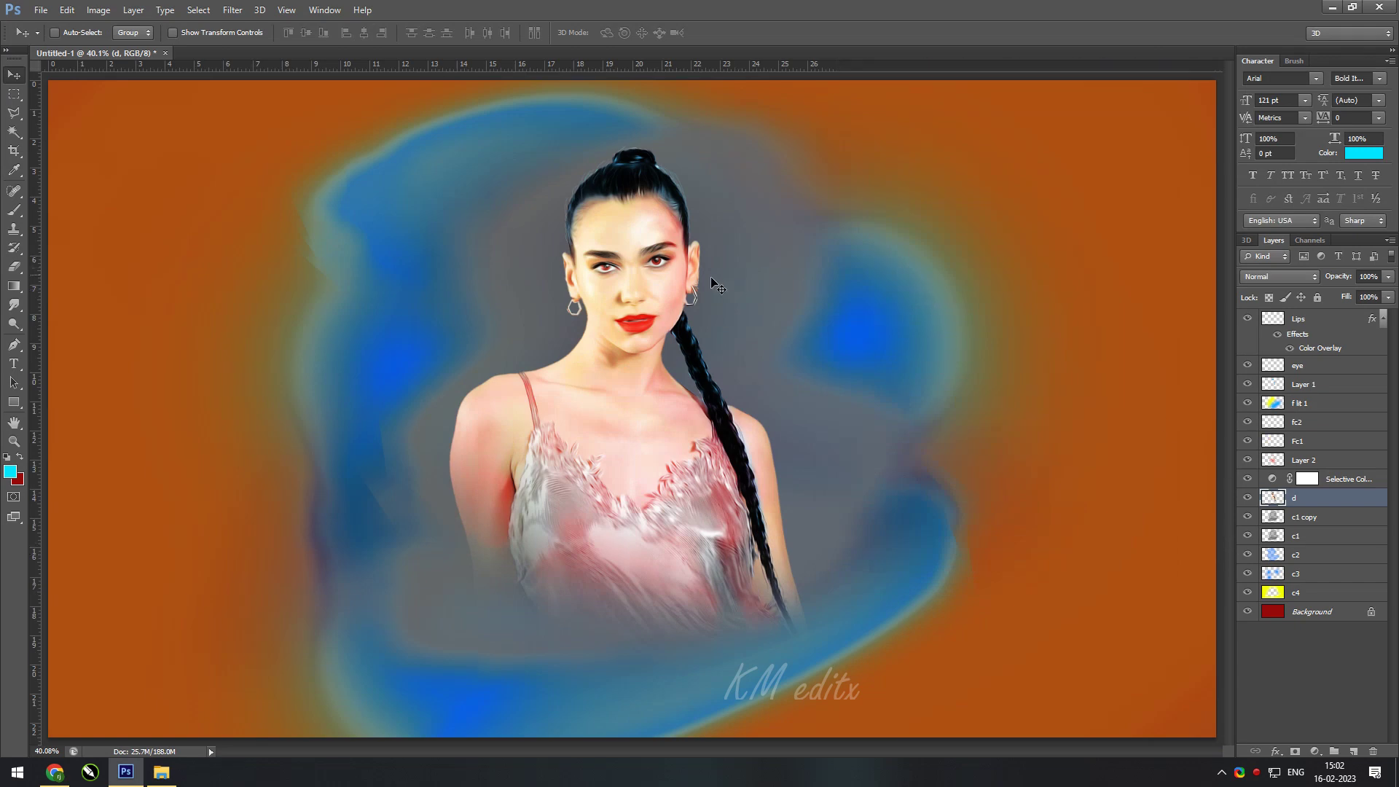
# - Scroll the Layers panel and select the c1 copy layer
pyautogui.scroll(5, 712, 293)
pyautogui.scroll(-4, 673, 375)
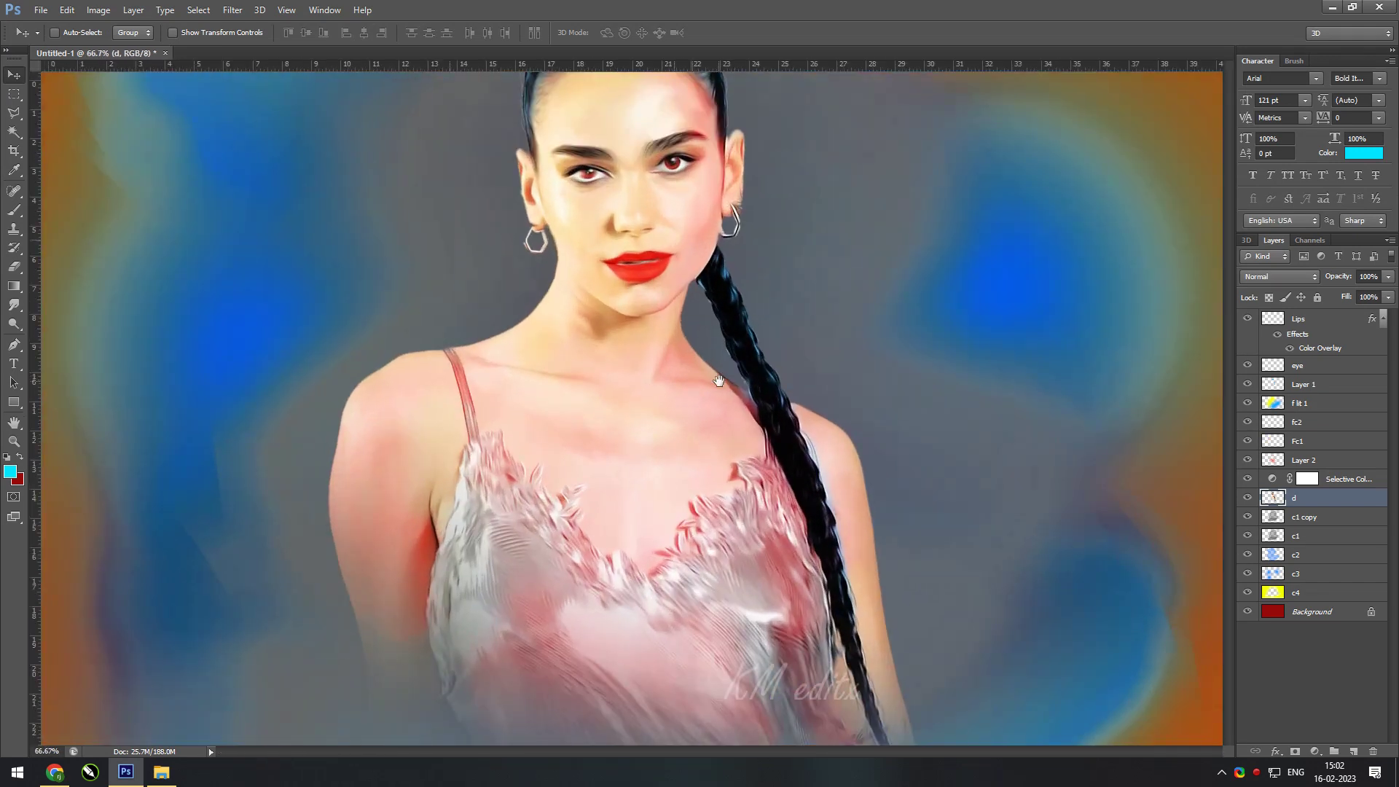
pyautogui.scroll(-1, 674, 374)
pyautogui.scroll(-1, 674, 374)
pyautogui.click(1304, 517)
# - Add a layer named 'lit' above c1 copy and load a #00c0ff brush at 100% opacity
pyautogui.click(1353, 752)
pyautogui.doubleClick(1304, 517)
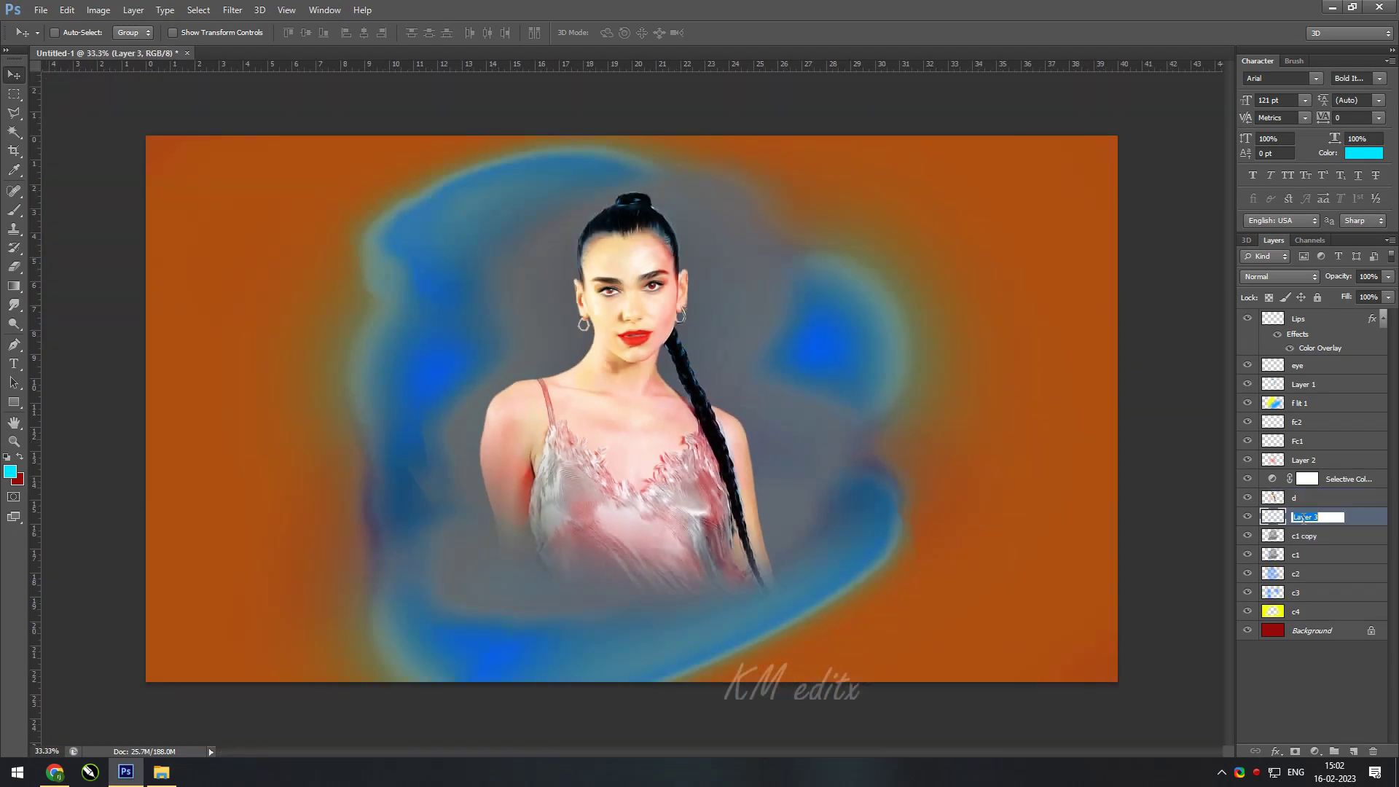
pyautogui.write('e')
pyautogui.press('Return')
pyautogui.press('b')
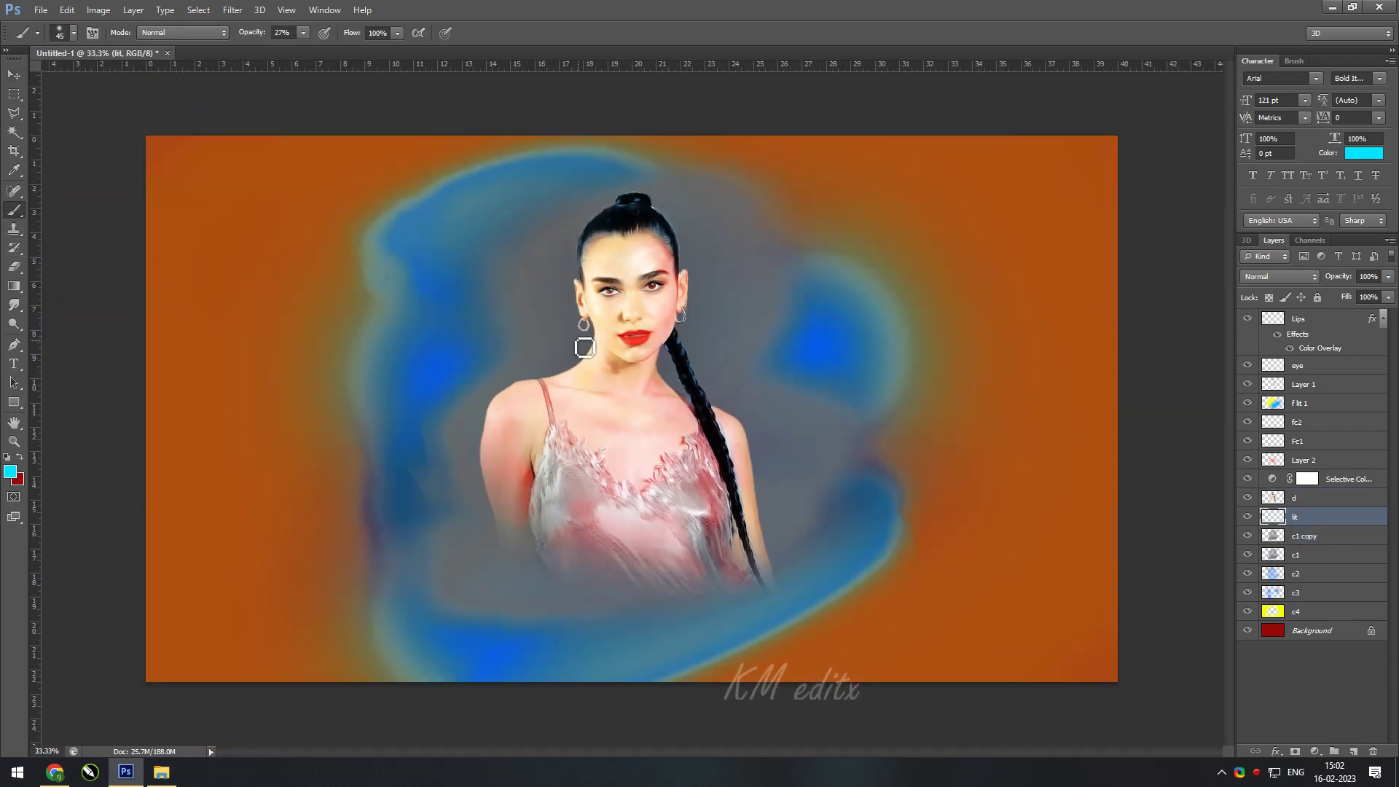
pyautogui.click(10, 471)
pyautogui.click(1126, 226)
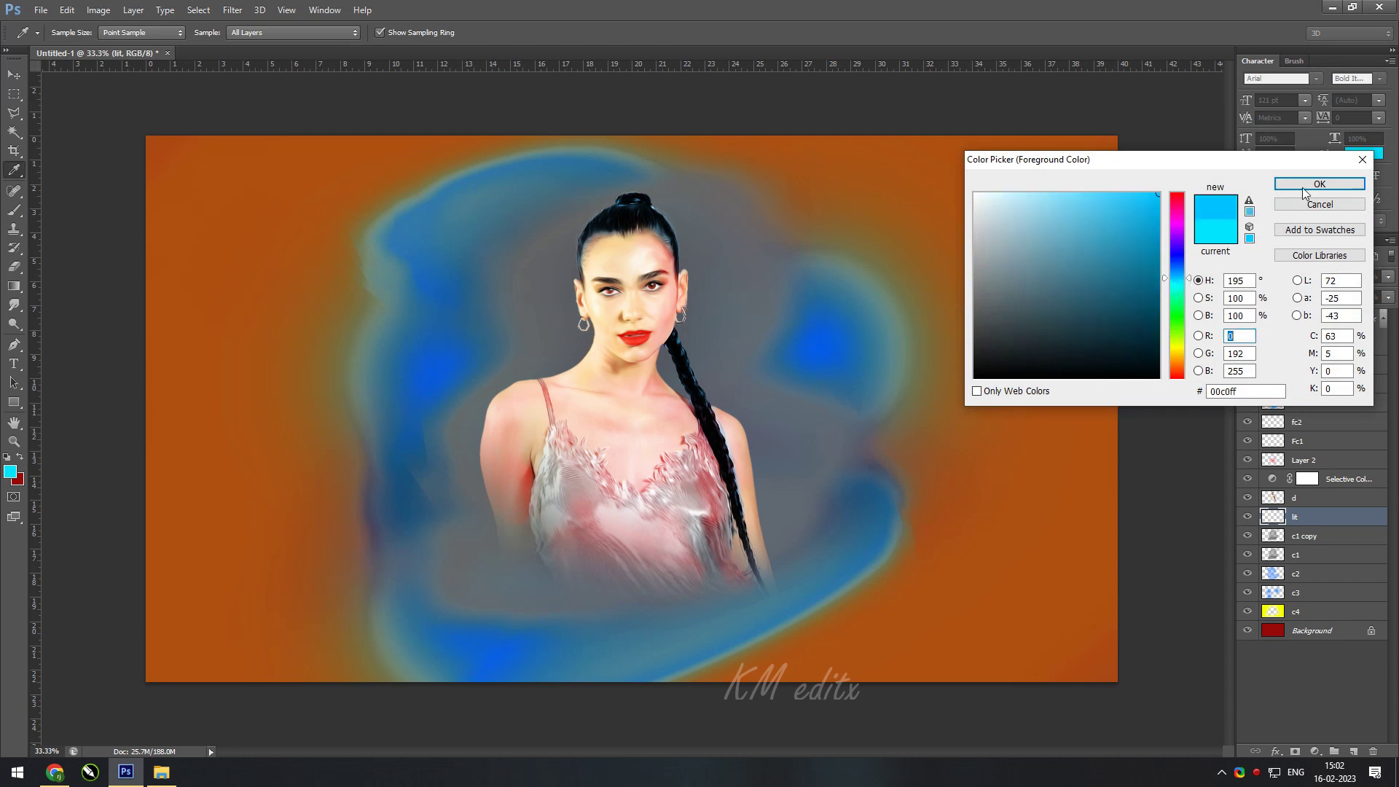
pyautogui.click(1312, 97)
pyautogui.moveTo(304, 33); pyautogui.dragTo(556, 46)
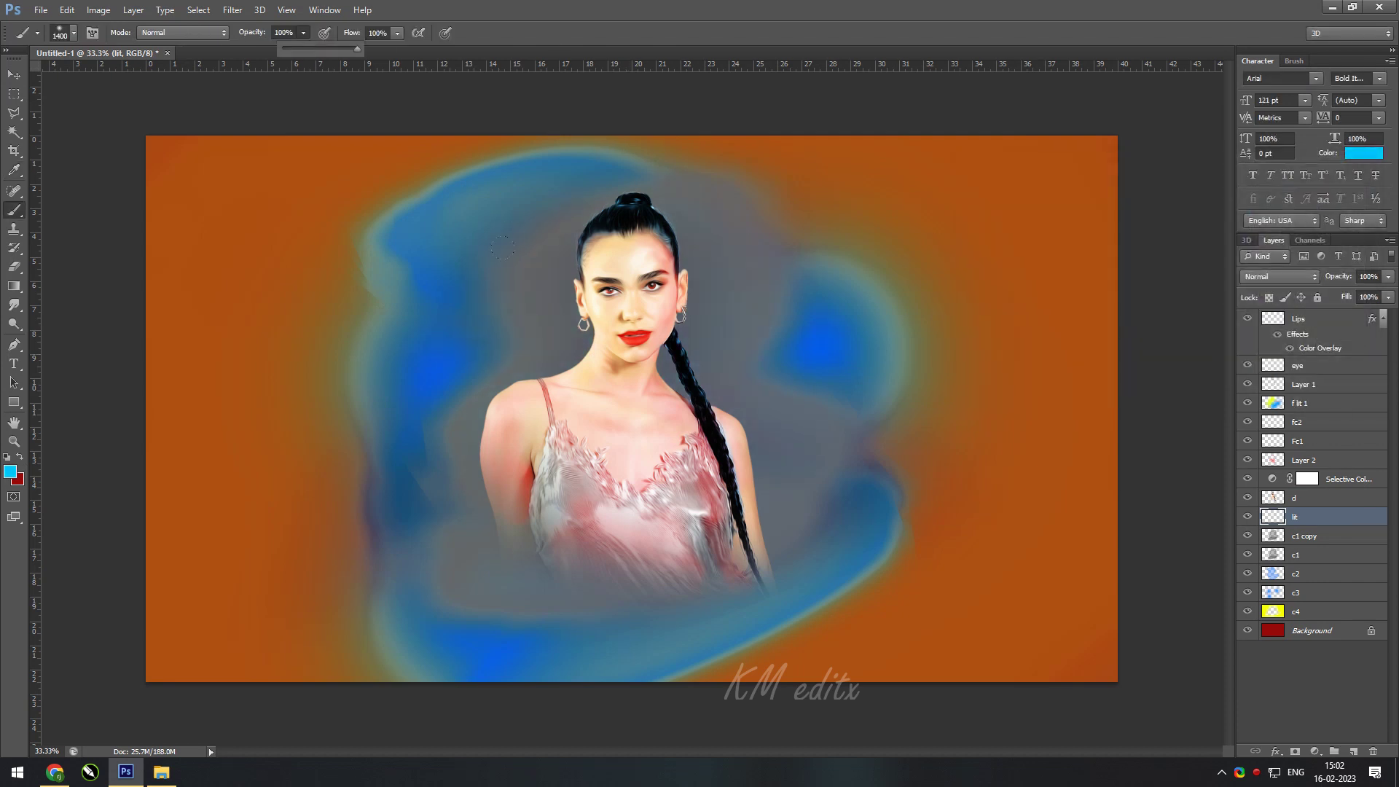
# - Paint blue around the head and neck and set that layer to Color mode
pyautogui.moveTo(502, 248); pyautogui.dragTo(504, 239)
pyautogui.click(1279, 276)
pyautogui.click(1260, 643)
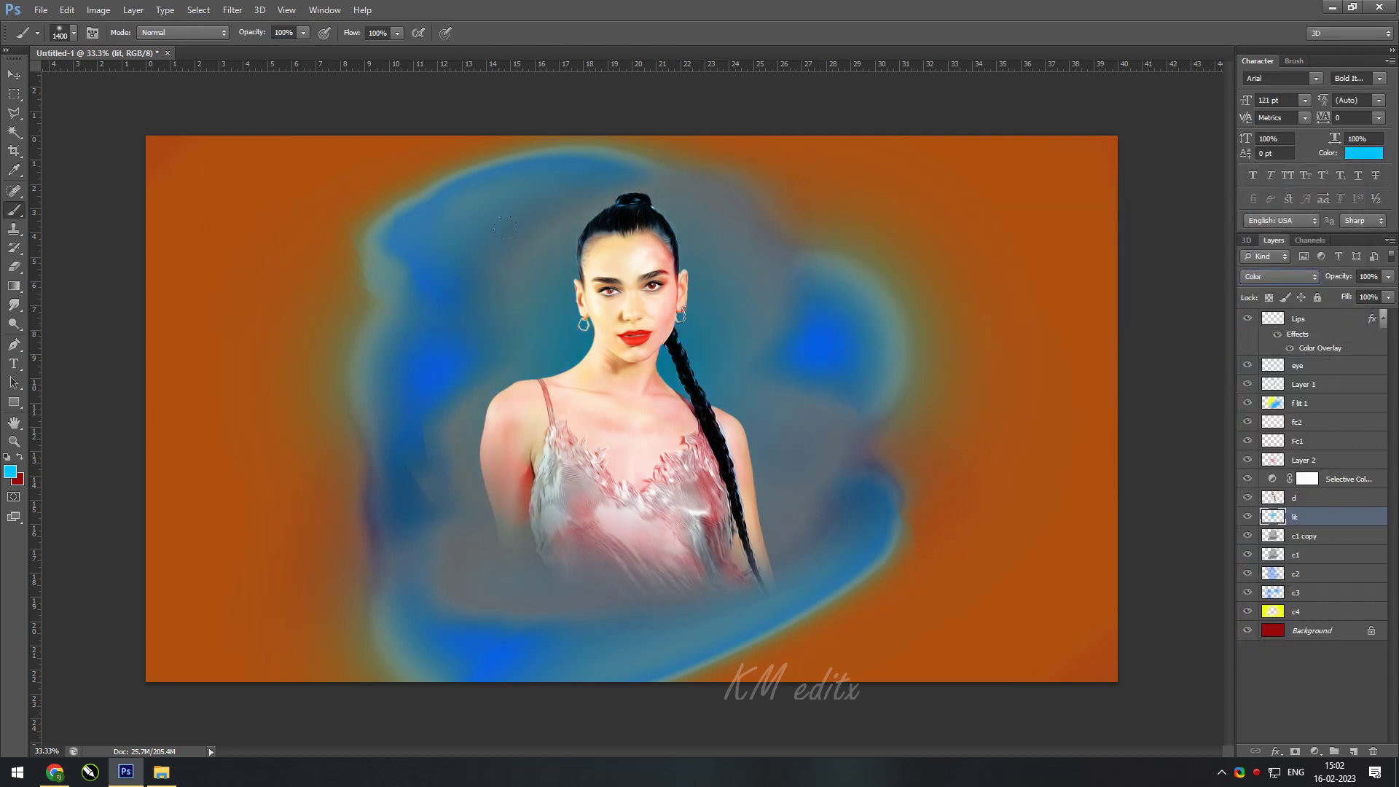
# - Add another 'lit' layer above d and paint a blue outline around the face and shoulders
pyautogui.click(1312, 499)
pyautogui.hotkey('ctrl', 'shift', 'alt', 'n')
pyautogui.doubleClick(1310, 498)
pyautogui.write('lt')
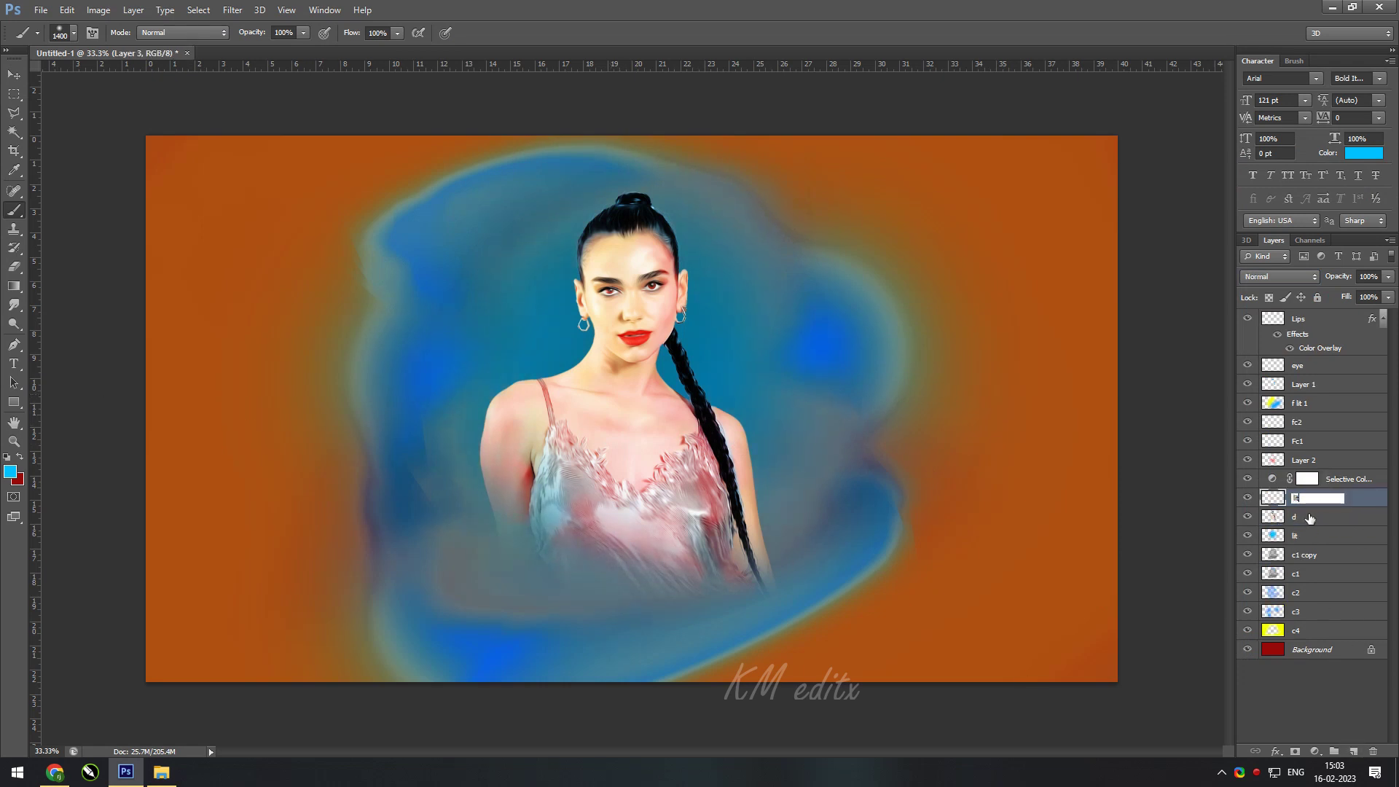
pyautogui.press('Return')
pyautogui.rightClick(708, 529)
pyautogui.moveTo(500, 532); pyautogui.dragTo(656, 207)
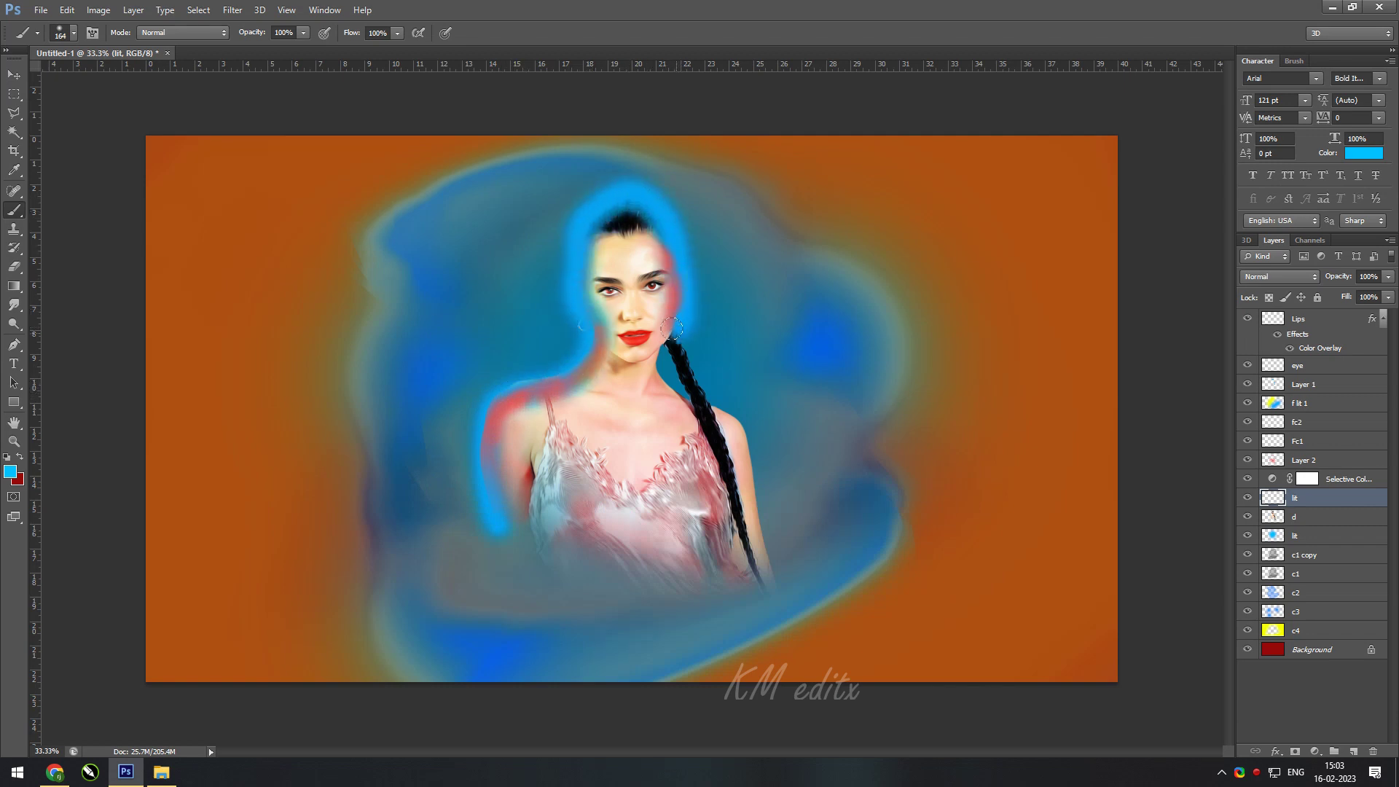
pyautogui.moveTo(655, 207); pyautogui.dragTo(774, 572)
# - Move the lit layer higher in the stack and blend it in Soft Light
pyautogui.moveTo(1335, 497); pyautogui.dragTo(1334, 404)
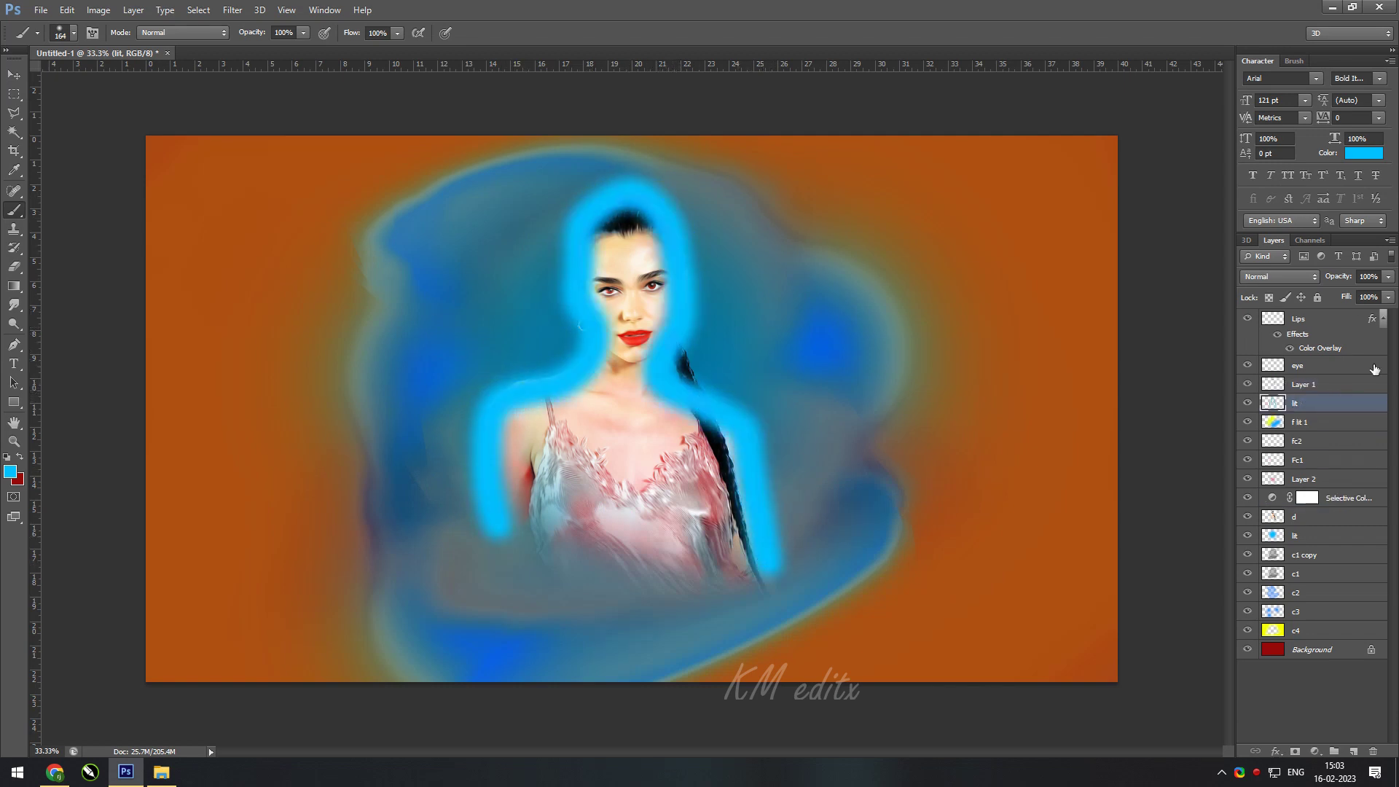
pyautogui.click(1279, 276)
pyautogui.click(1261, 641)
pyautogui.click(1279, 276)
# - Apply a 201 px Motion Blur to the blue glow
pyautogui.click(1232, 581)
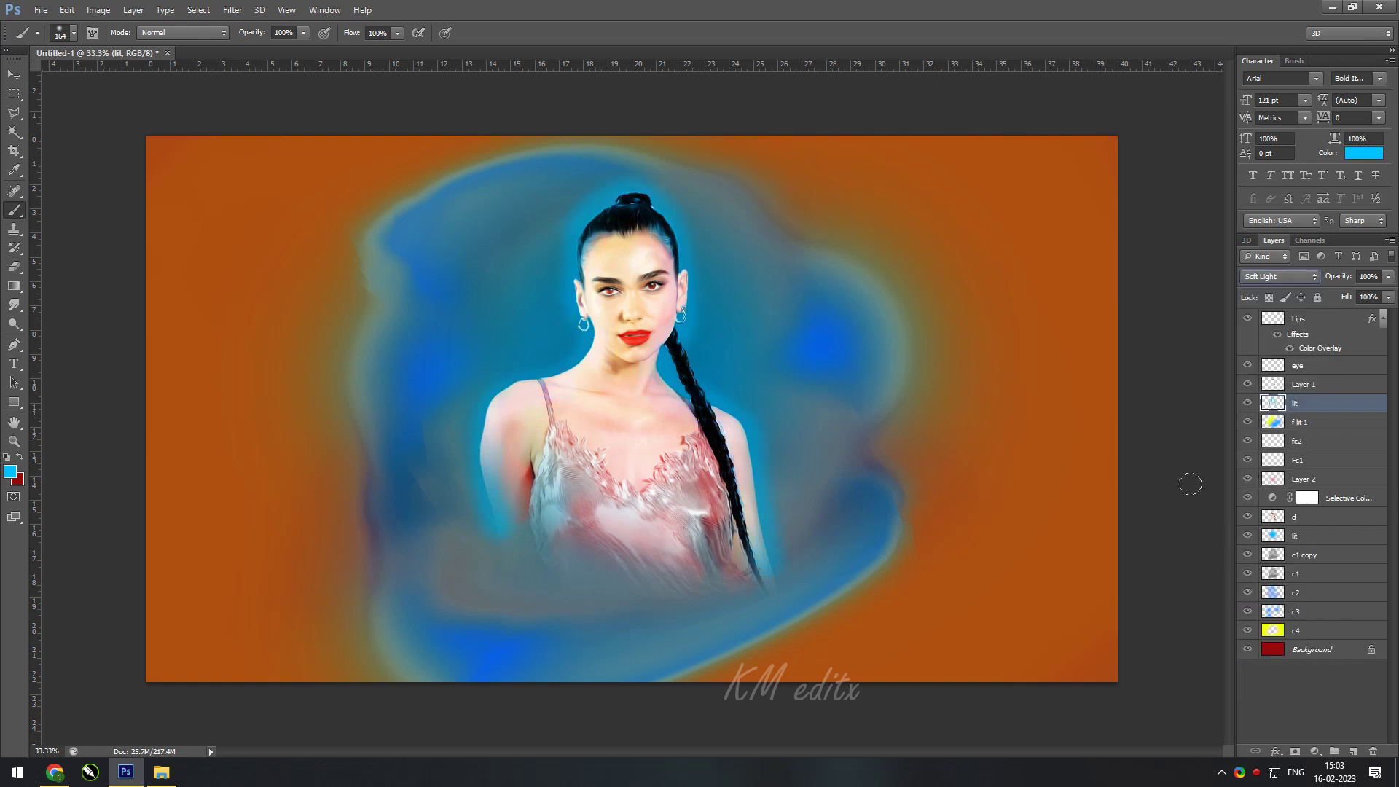
pyautogui.click(233, 10)
pyautogui.click(452, 299)
pyautogui.moveTo(1118, 360); pyautogui.dragTo(1141, 363)
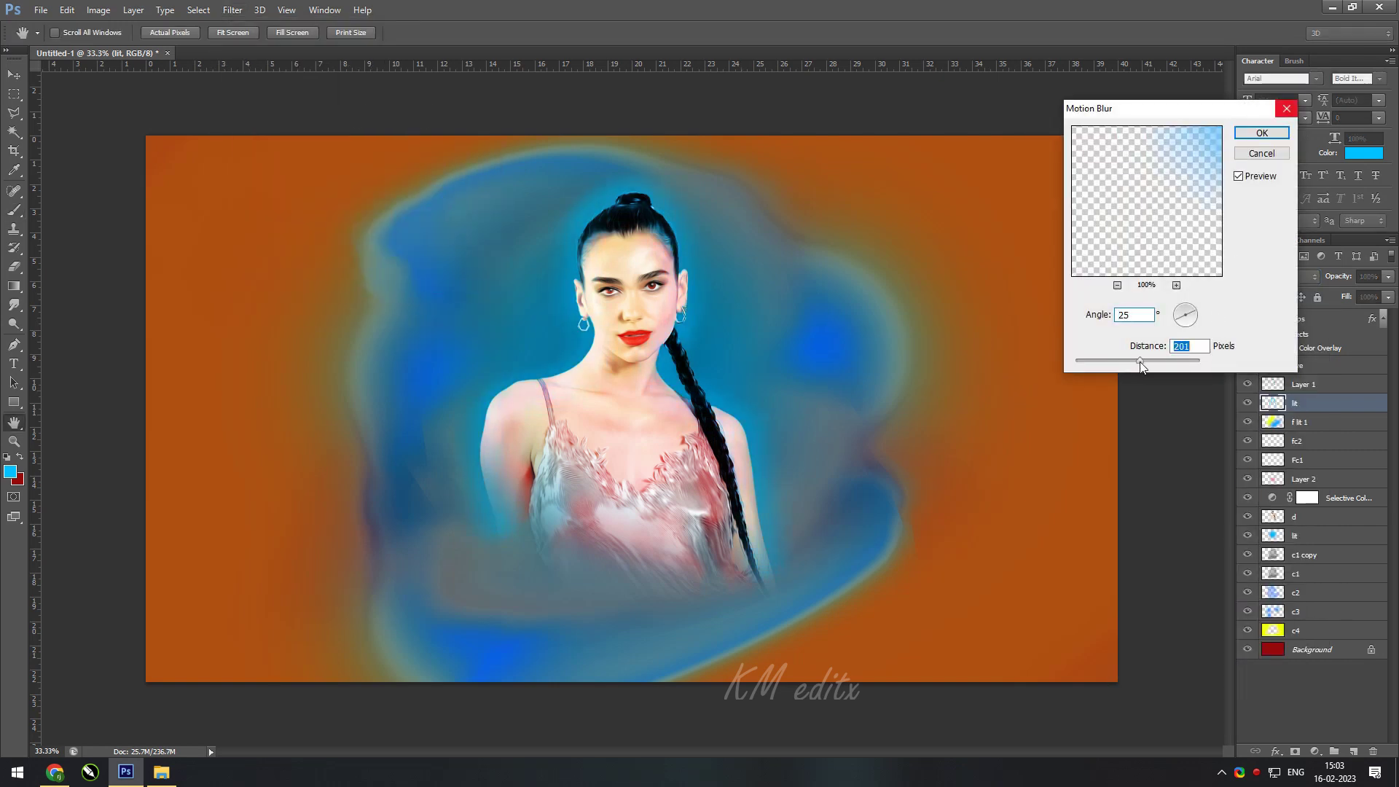
pyautogui.click(1261, 132)
# - Soften the glow further with a 38.7 px Gaussian Blur
pyautogui.click(233, 10)
pyautogui.click(452, 269)
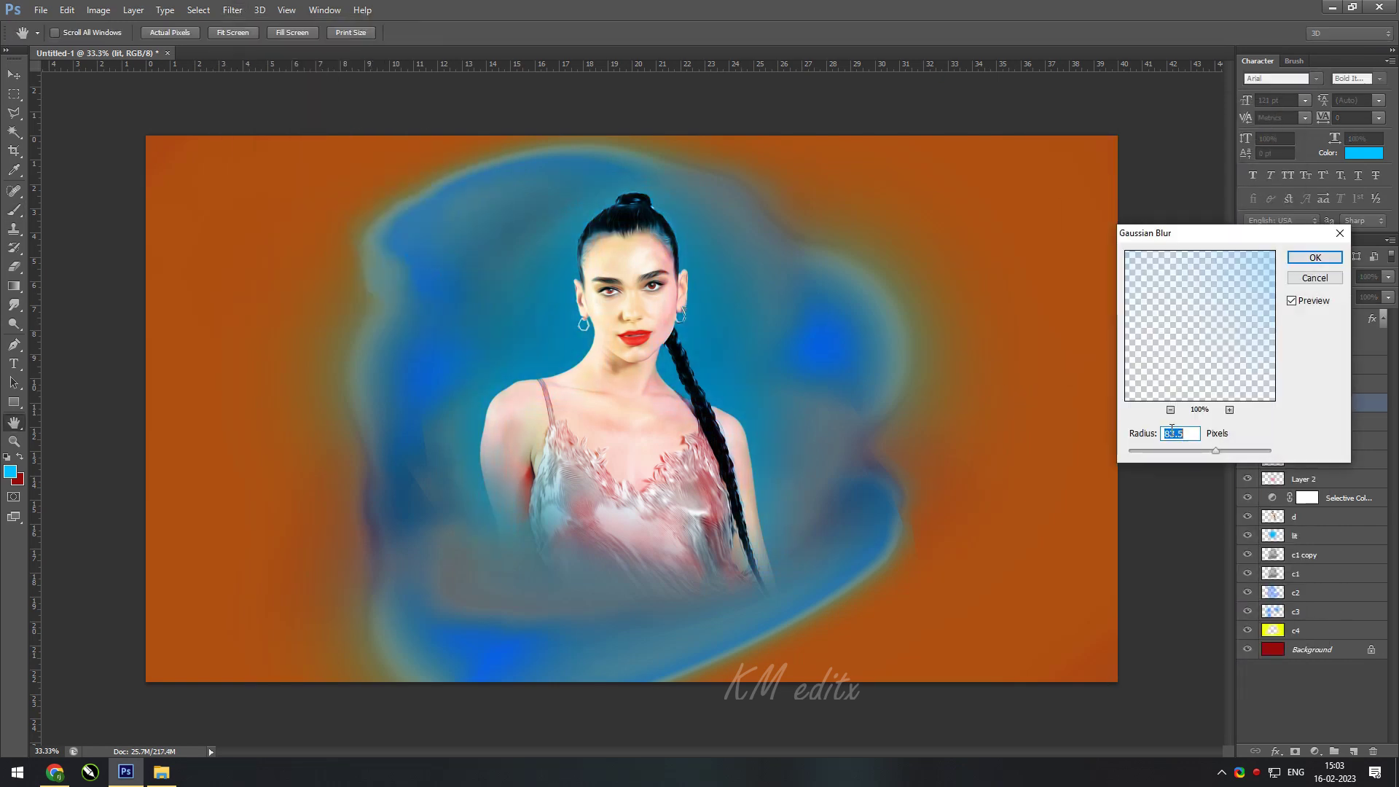
pyautogui.moveTo(1191, 452); pyautogui.dragTo(1204, 454)
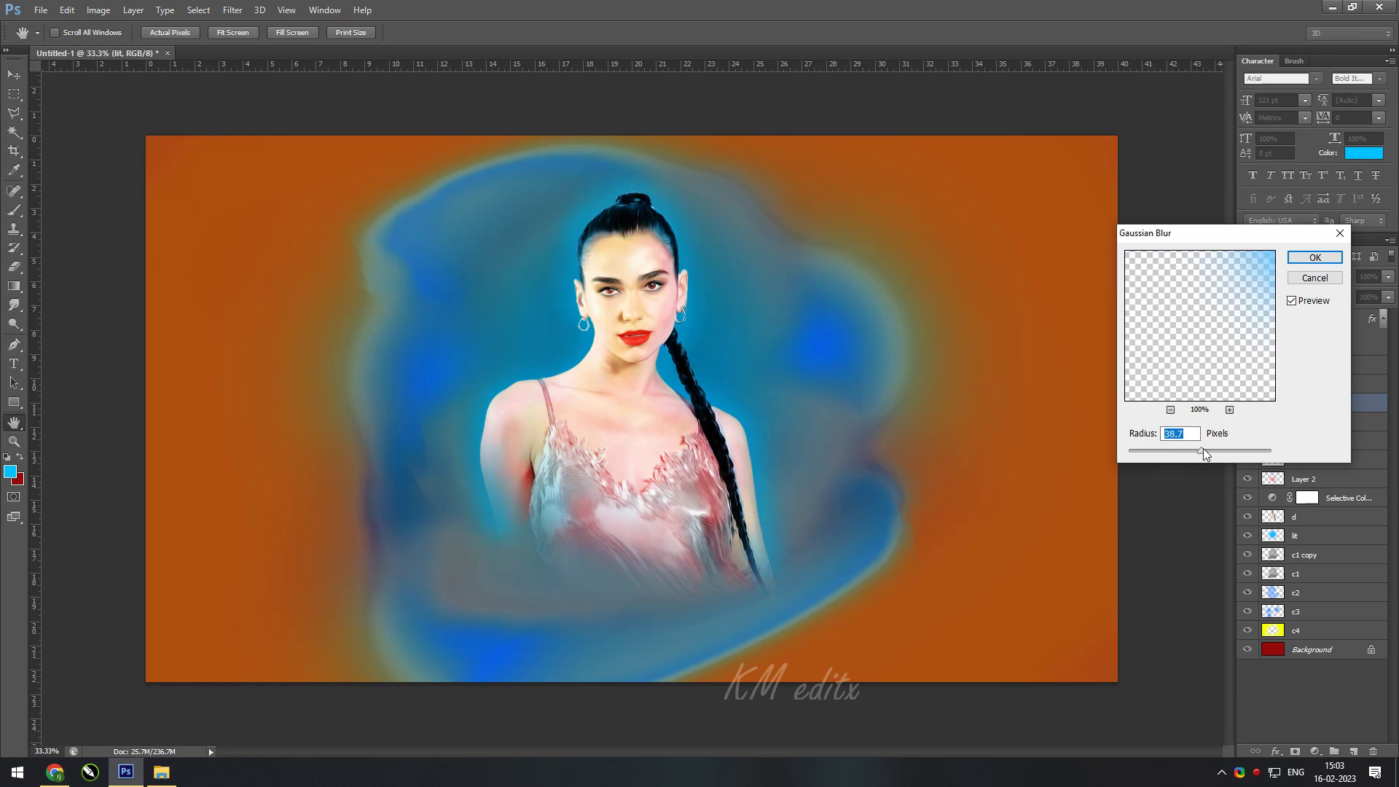
pyautogui.click(1315, 258)
# - Zoom in, load the lit layer's contents as a selection, then deselect and fit the image
pyautogui.hotkey('ctrl', '+')
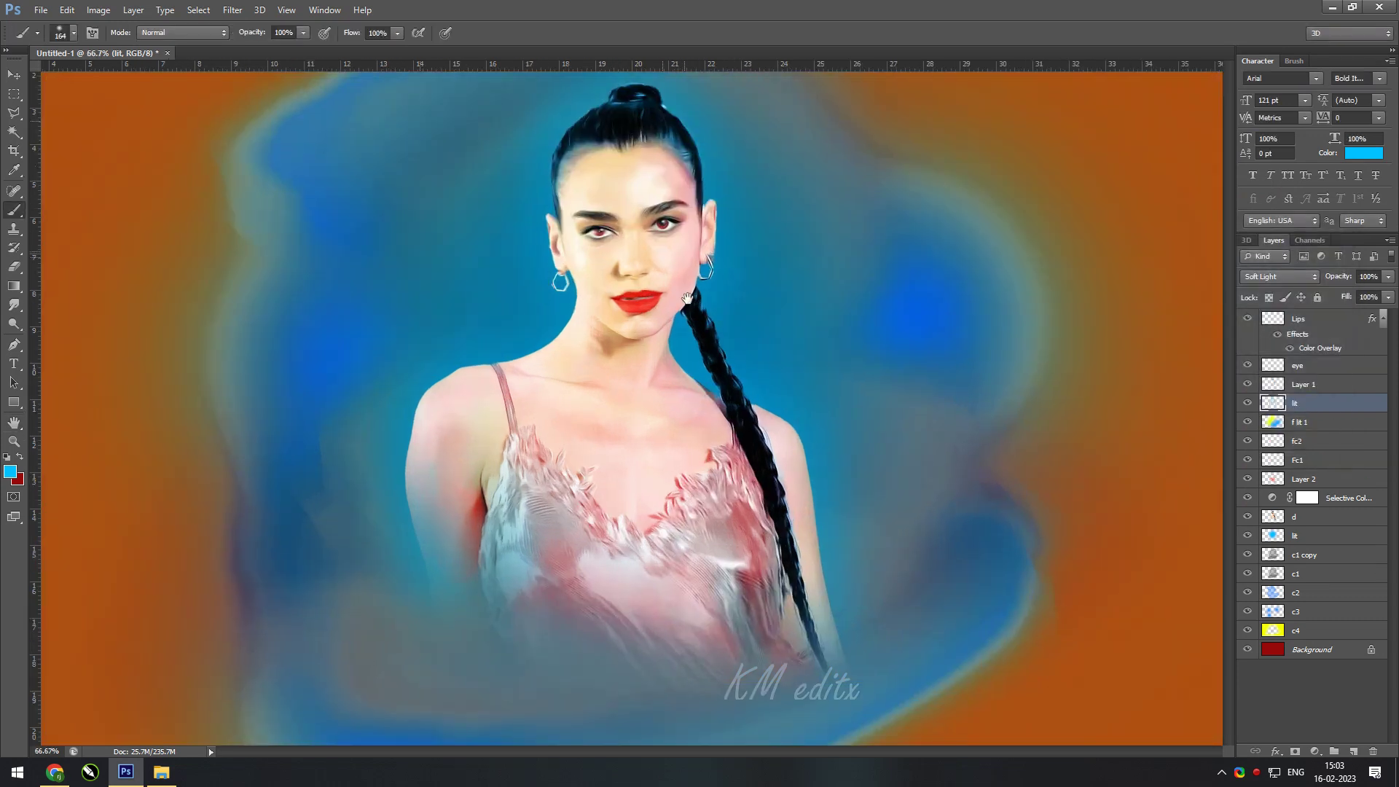
pyautogui.hotkey('ctrl', '+')
pyautogui.press('e')
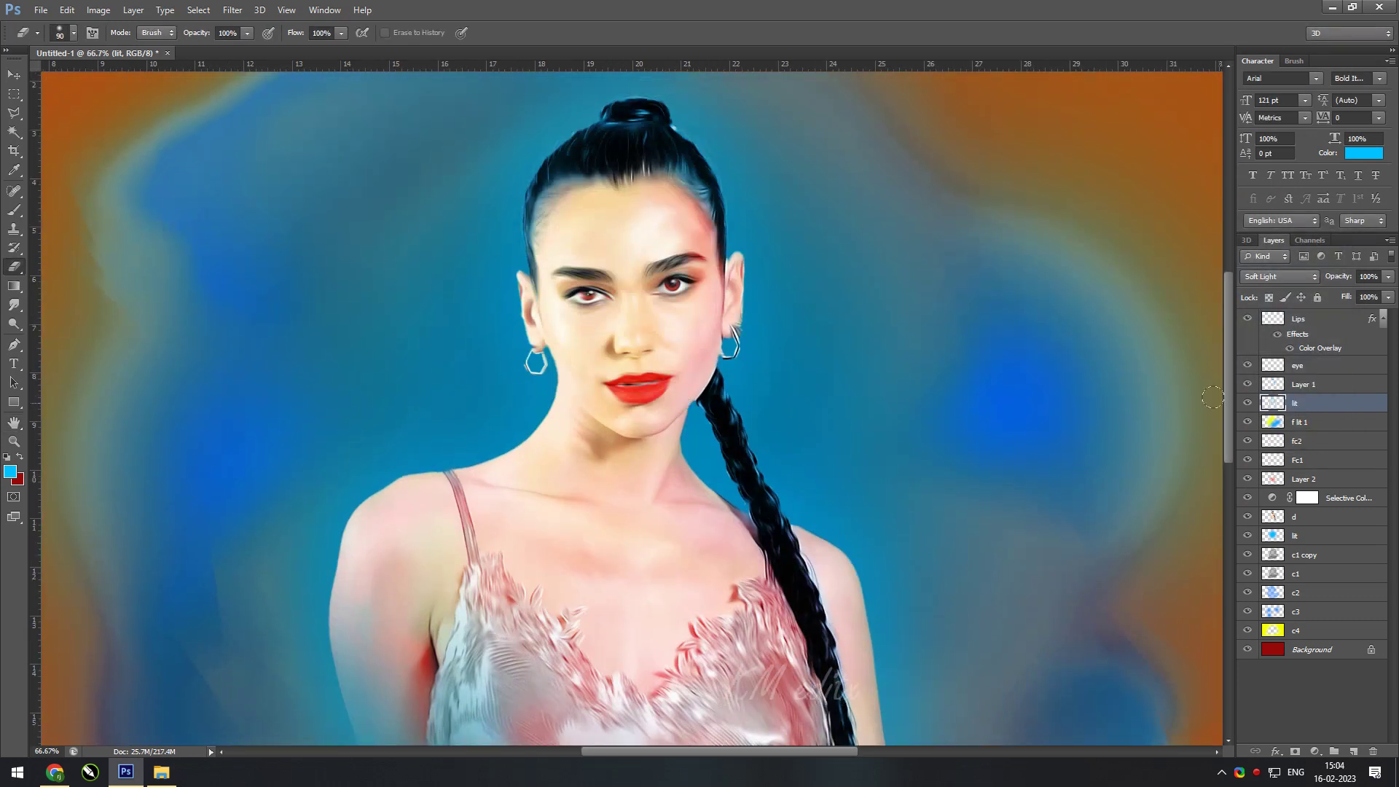
pyautogui.keyDown('ctrl'); pyautogui.click(1273, 403); pyautogui.keyUp('ctrl')
pyautogui.press('v')
pyautogui.hotkey('ctrl', 'd')
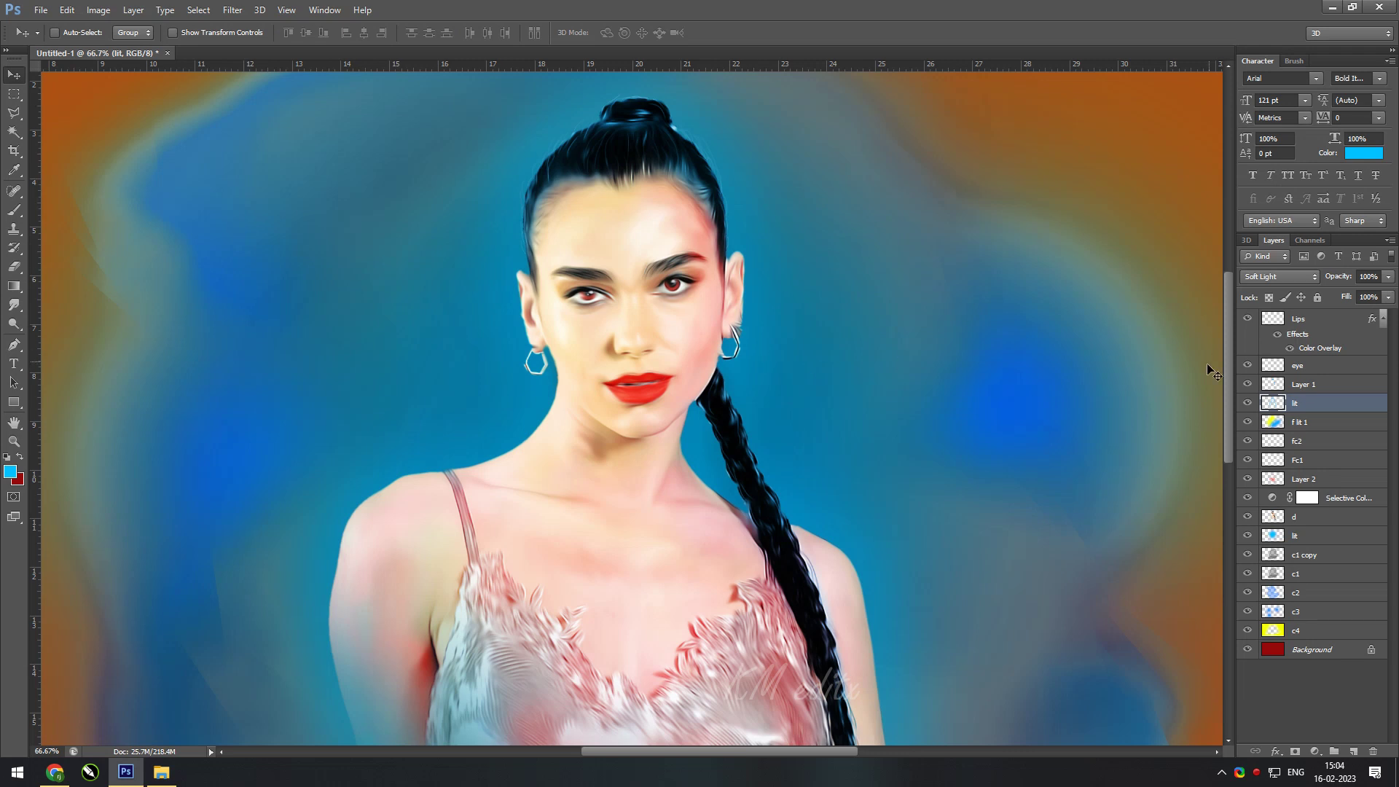
pyautogui.hotkey('ctrl', '0')
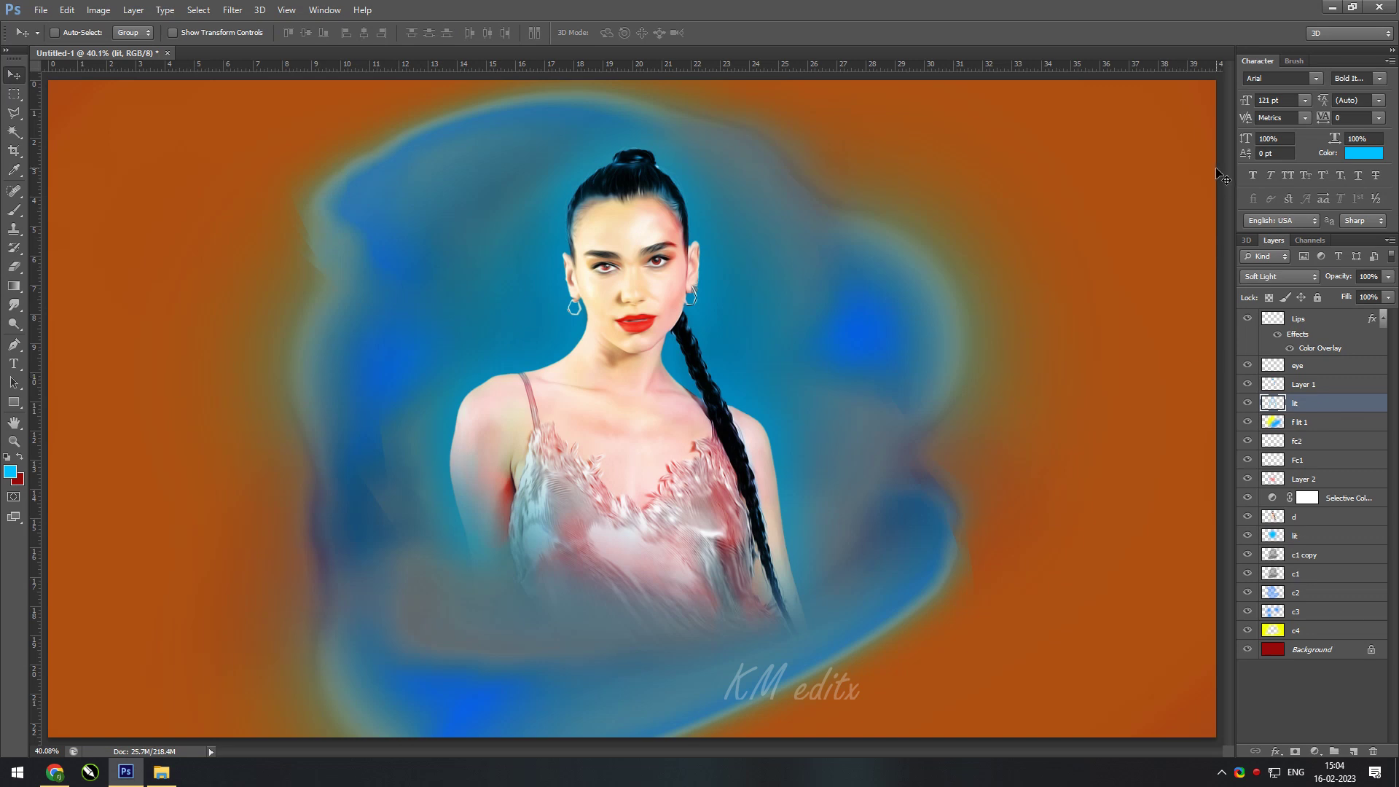
# - Add a layer named 'lit2' above the lower lit layer and pick a yellow brush colour
pyautogui.click(1312, 538)
pyautogui.hotkey('ctrl', 'shift', 'alt', 'n')
pyautogui.doubleClick(1303, 535)
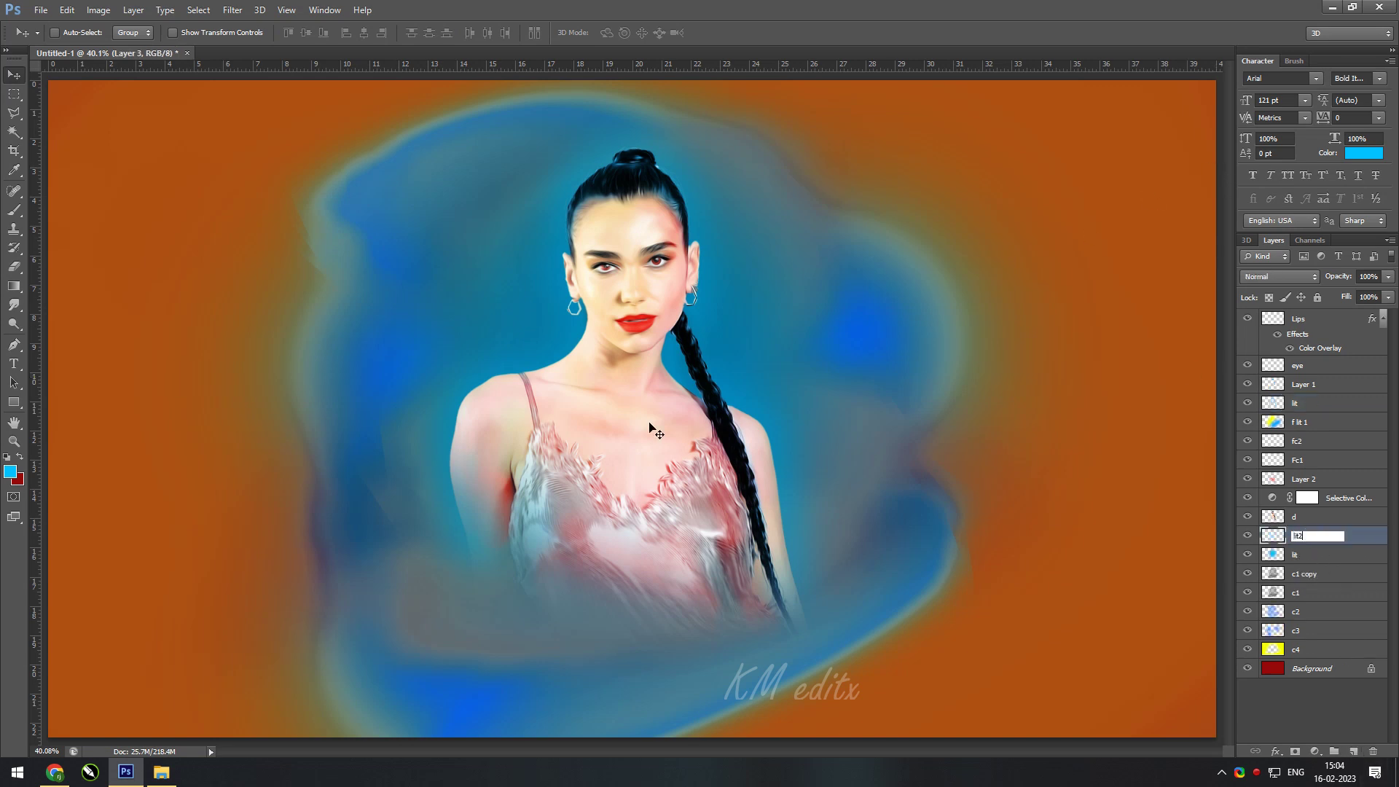
pyautogui.press('Return')
pyautogui.click(10, 471)
pyautogui.press('b')
pyautogui.click(1175, 358)
pyautogui.click(1305, 179)
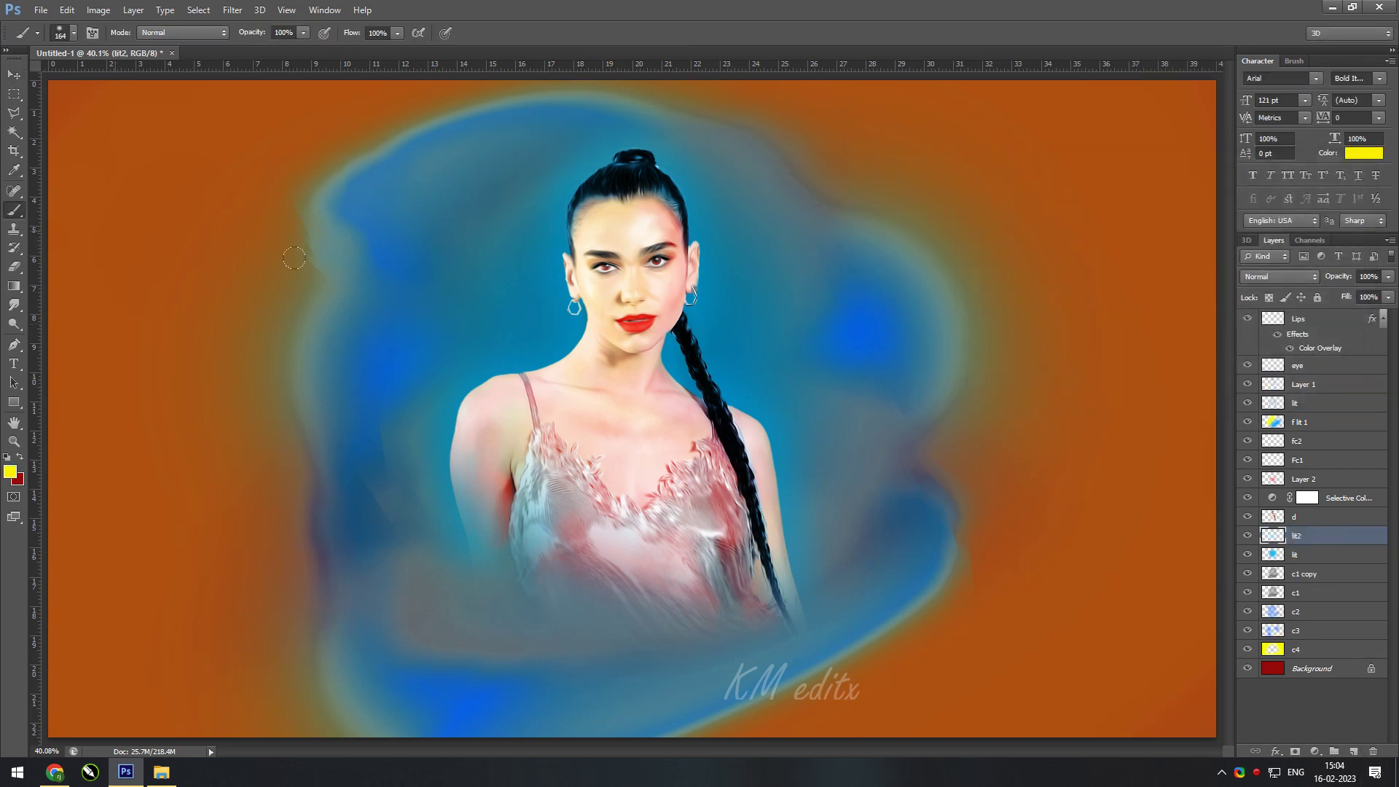
# - Dab yellow beside the face, trying Color then Screen blend mode
pyautogui.click(525, 306)
pyautogui.click(1281, 276)
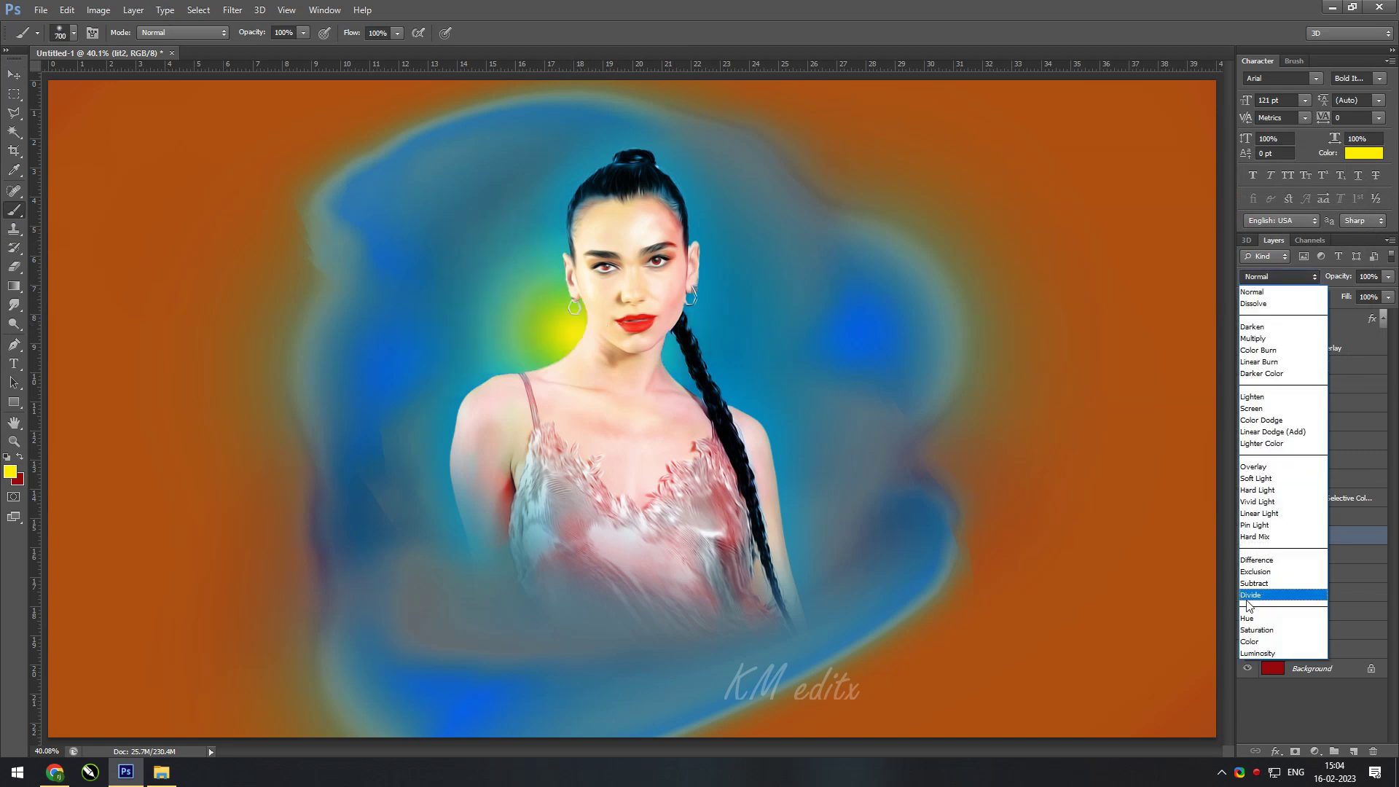
pyautogui.click(1250, 642)
pyautogui.click(1281, 277)
pyautogui.click(1259, 409)
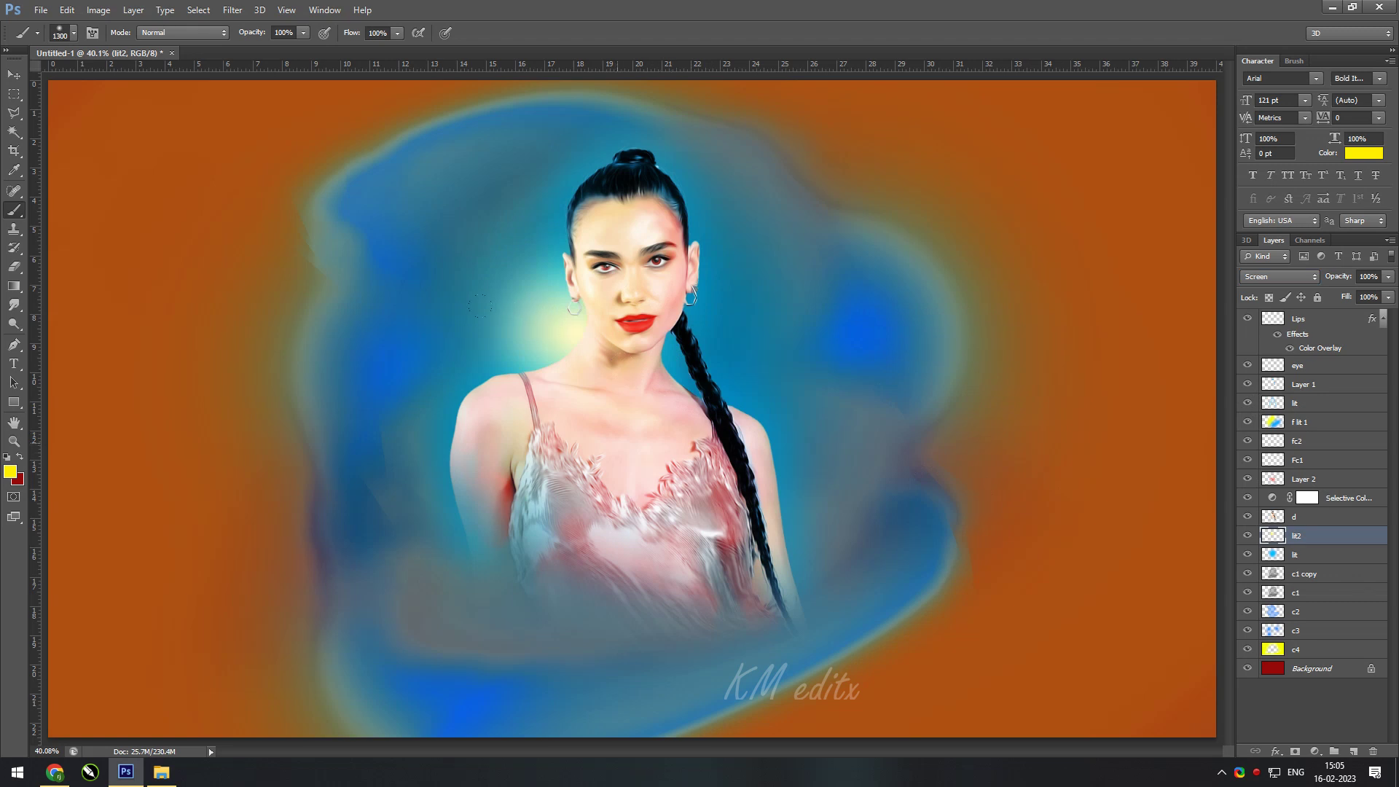
# - Paint a large yellow glow left of the figure and blend it in Screen mode
pyautogui.hotkey('ctrl', 'z')
pyautogui.click(400, 376)
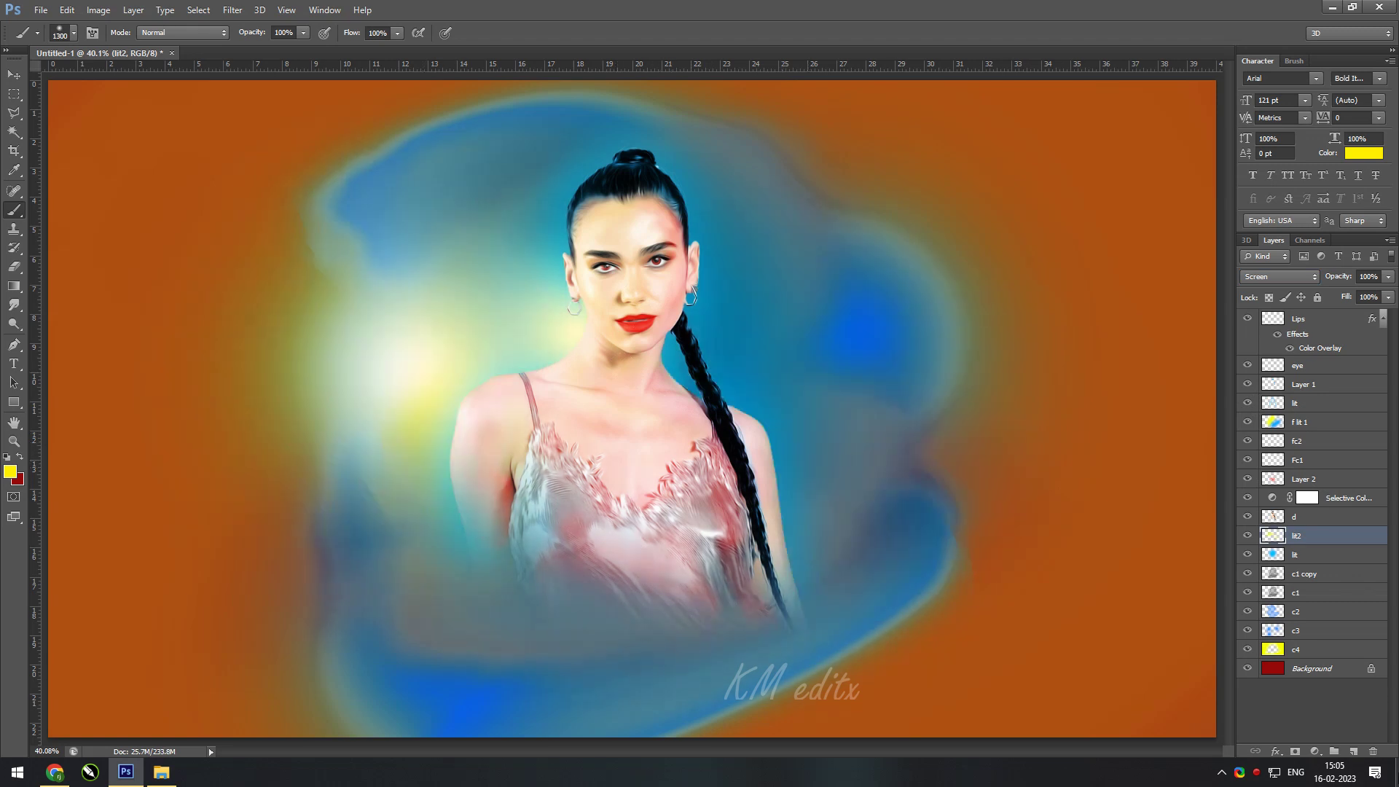
pyautogui.hotkey('ctrl', 'z')
pyautogui.hotkey('ctrl', 'z')
pyautogui.hotkey('ctrl', 'z')
pyautogui.hotkey('ctrl', 'z')
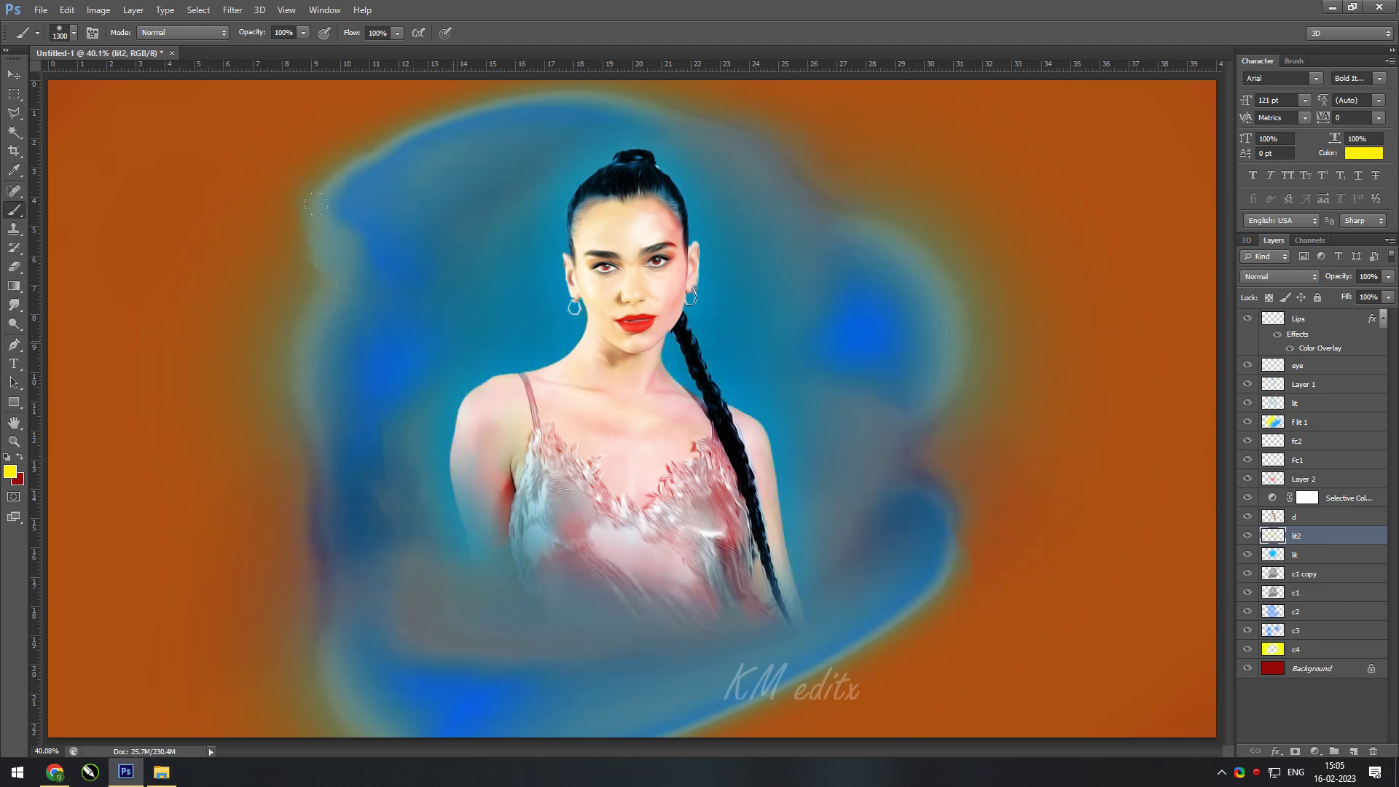
pyautogui.hotkey('ctrl', 'shift', 'z')
pyautogui.click(1279, 276)
pyautogui.click(1252, 405)
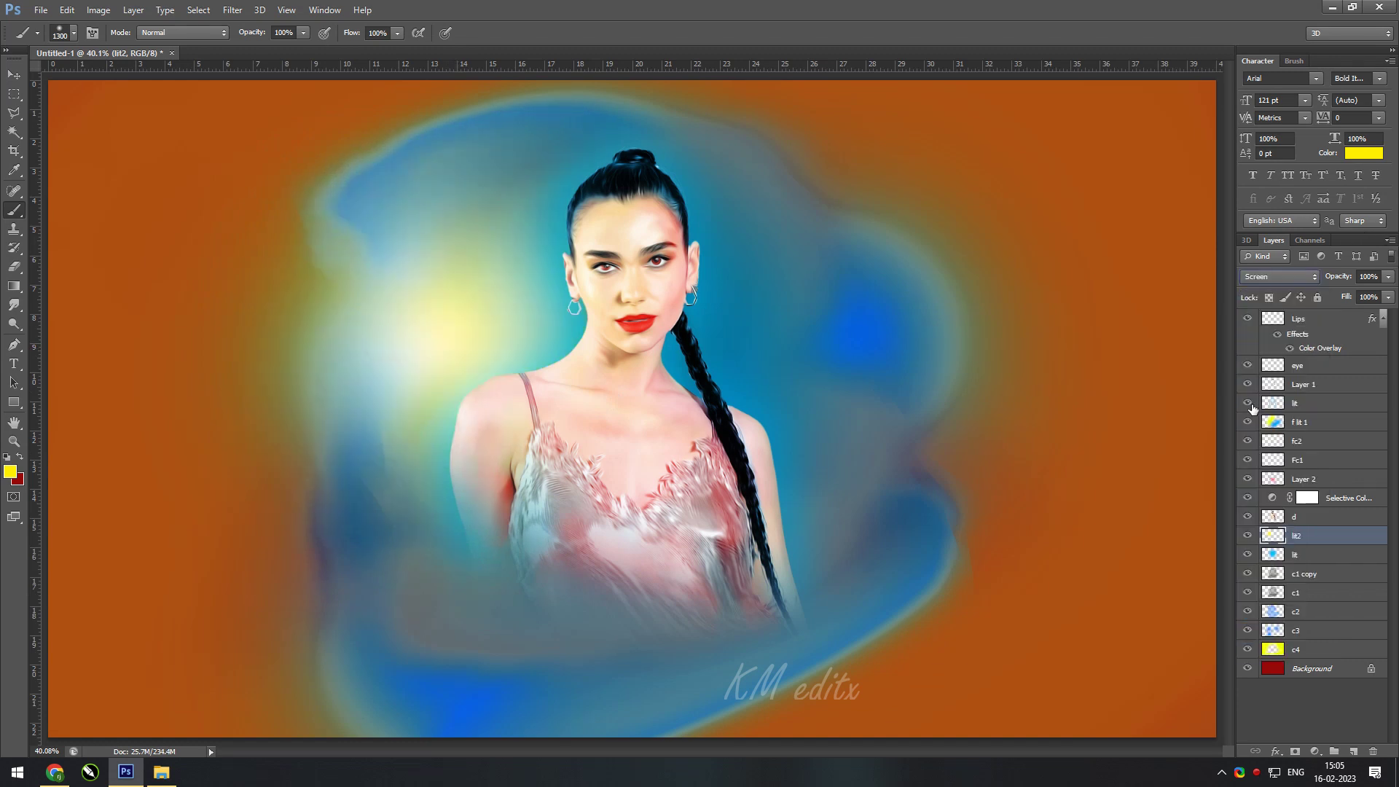
# - Zoom out, return to the Move tool, and fit the whole image in the window
pyautogui.hotkey('ctrl', '-')
pyautogui.hotkey('ctrl', '-')
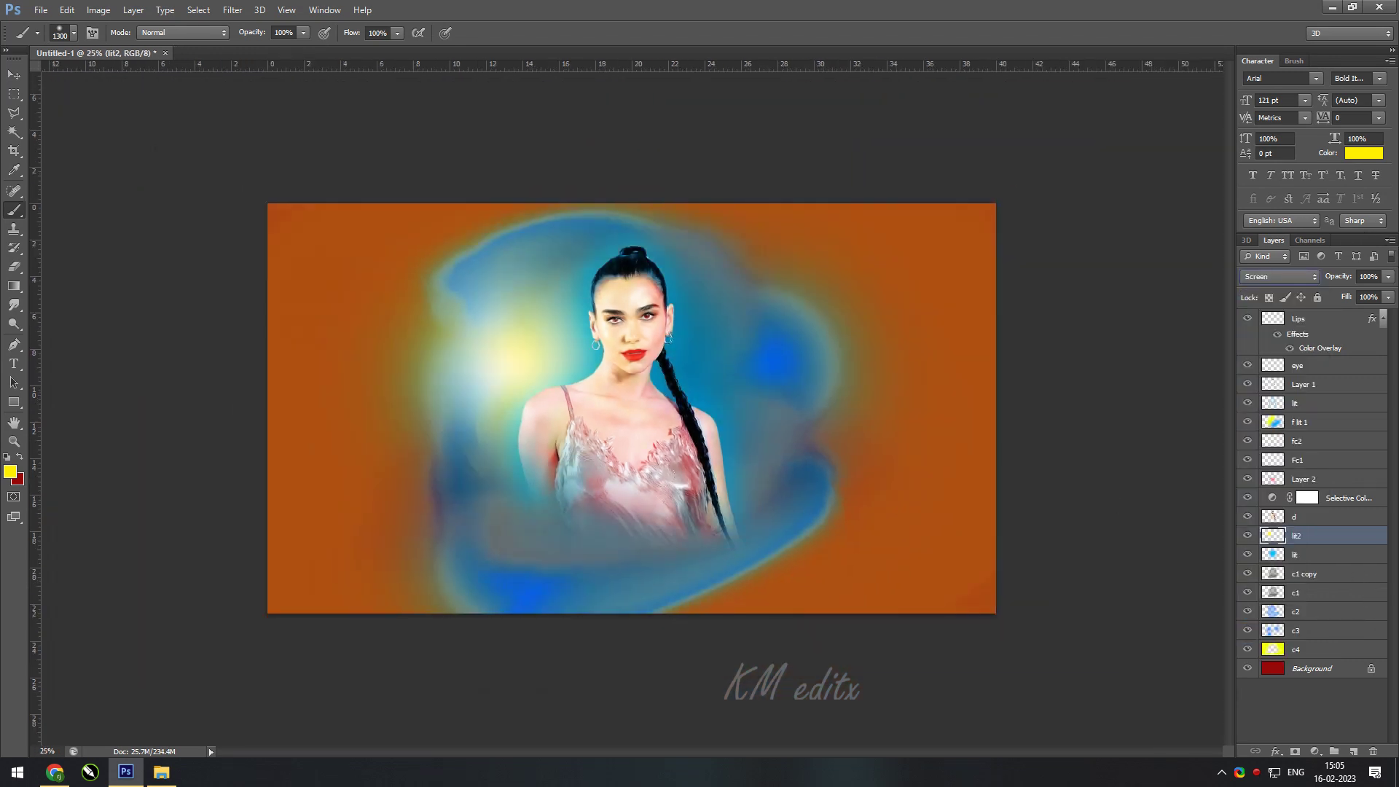
pyautogui.click(24, 81)
pyautogui.hotkey('ctrl', '0')
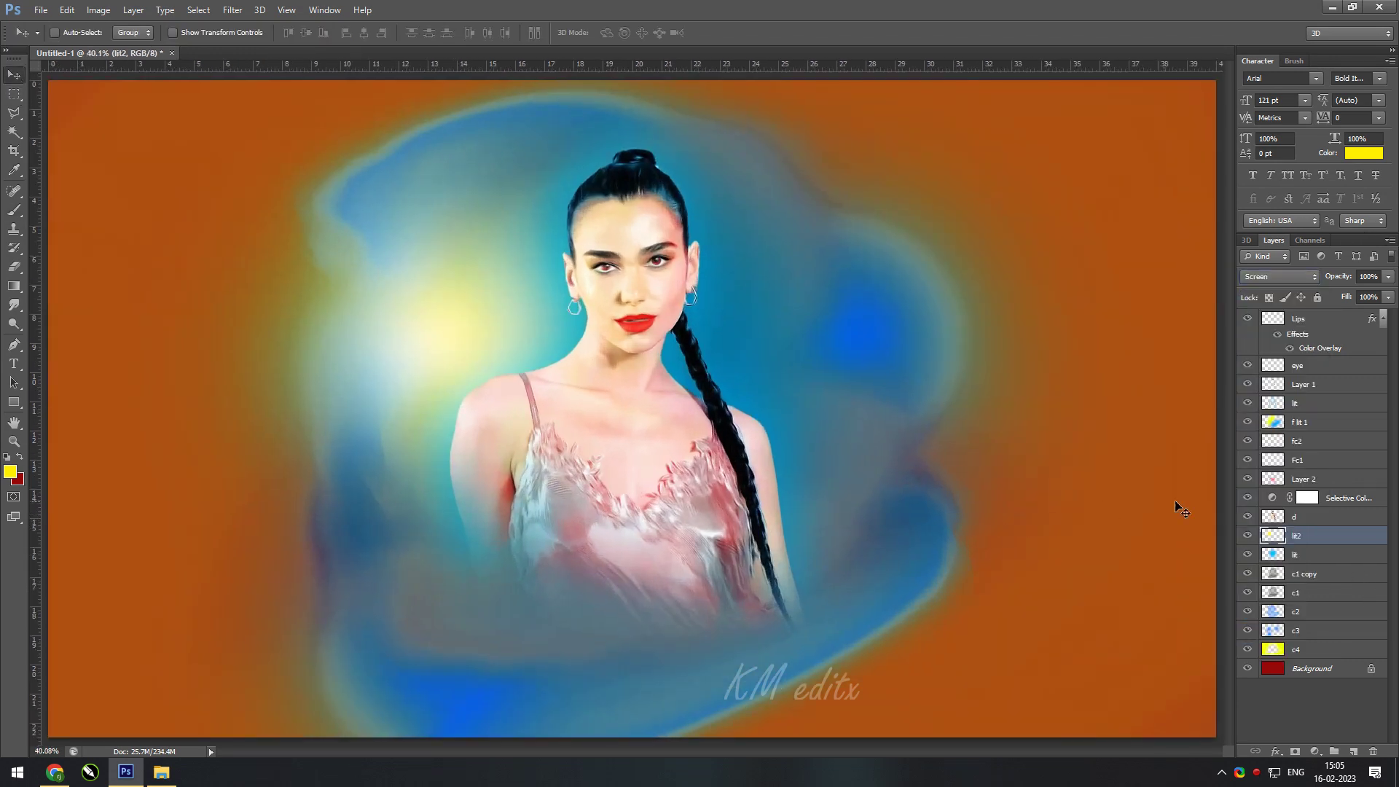